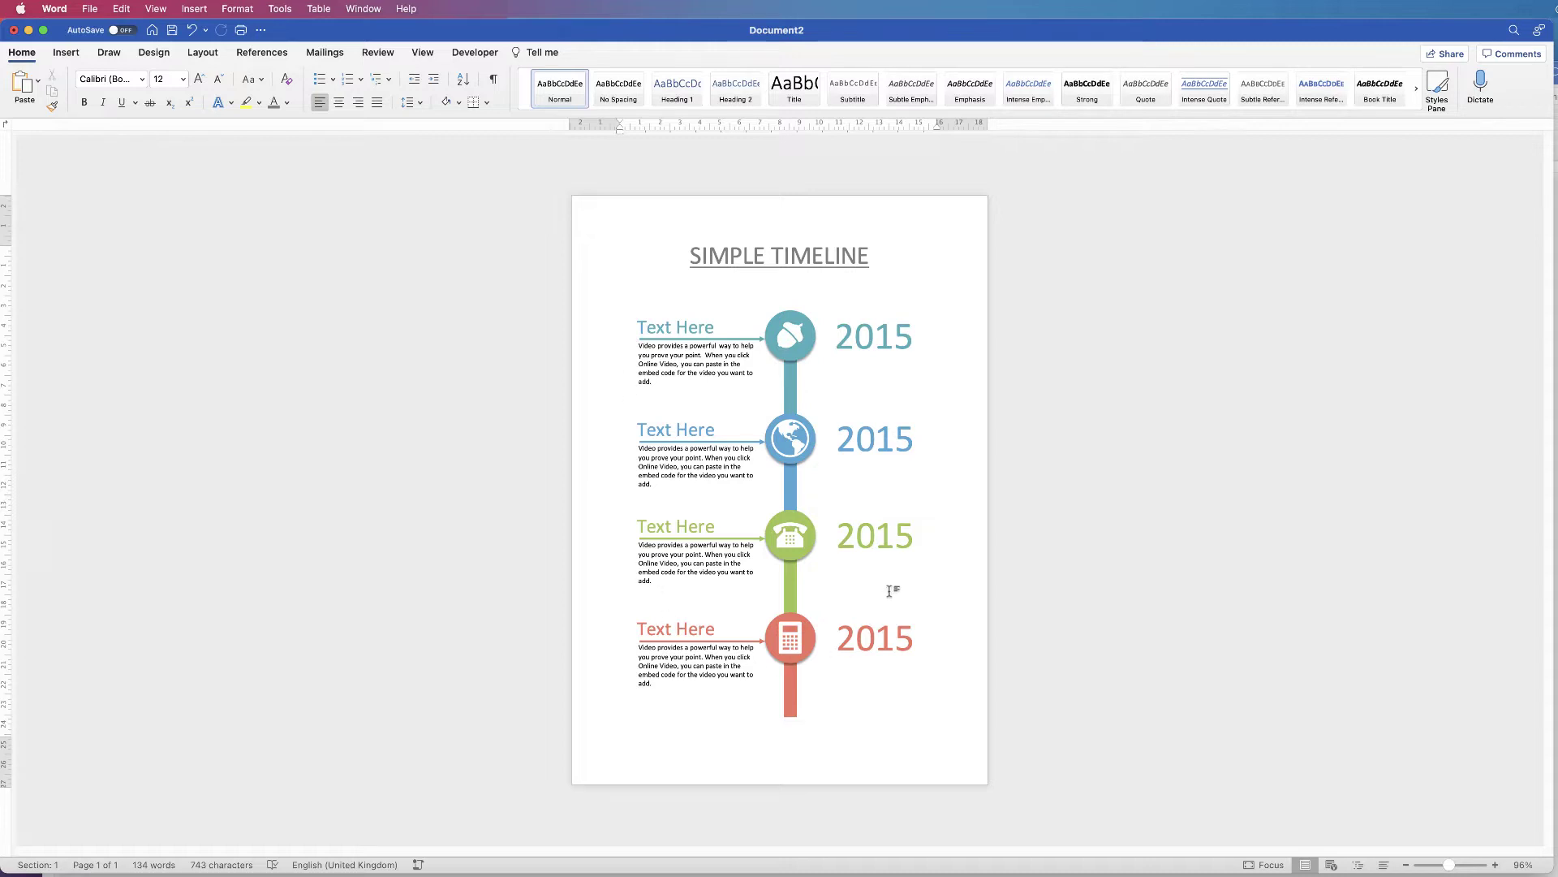
Create a new blank document and maximise its window to fill the screen.
{"action": "key", "text": "super+n"}
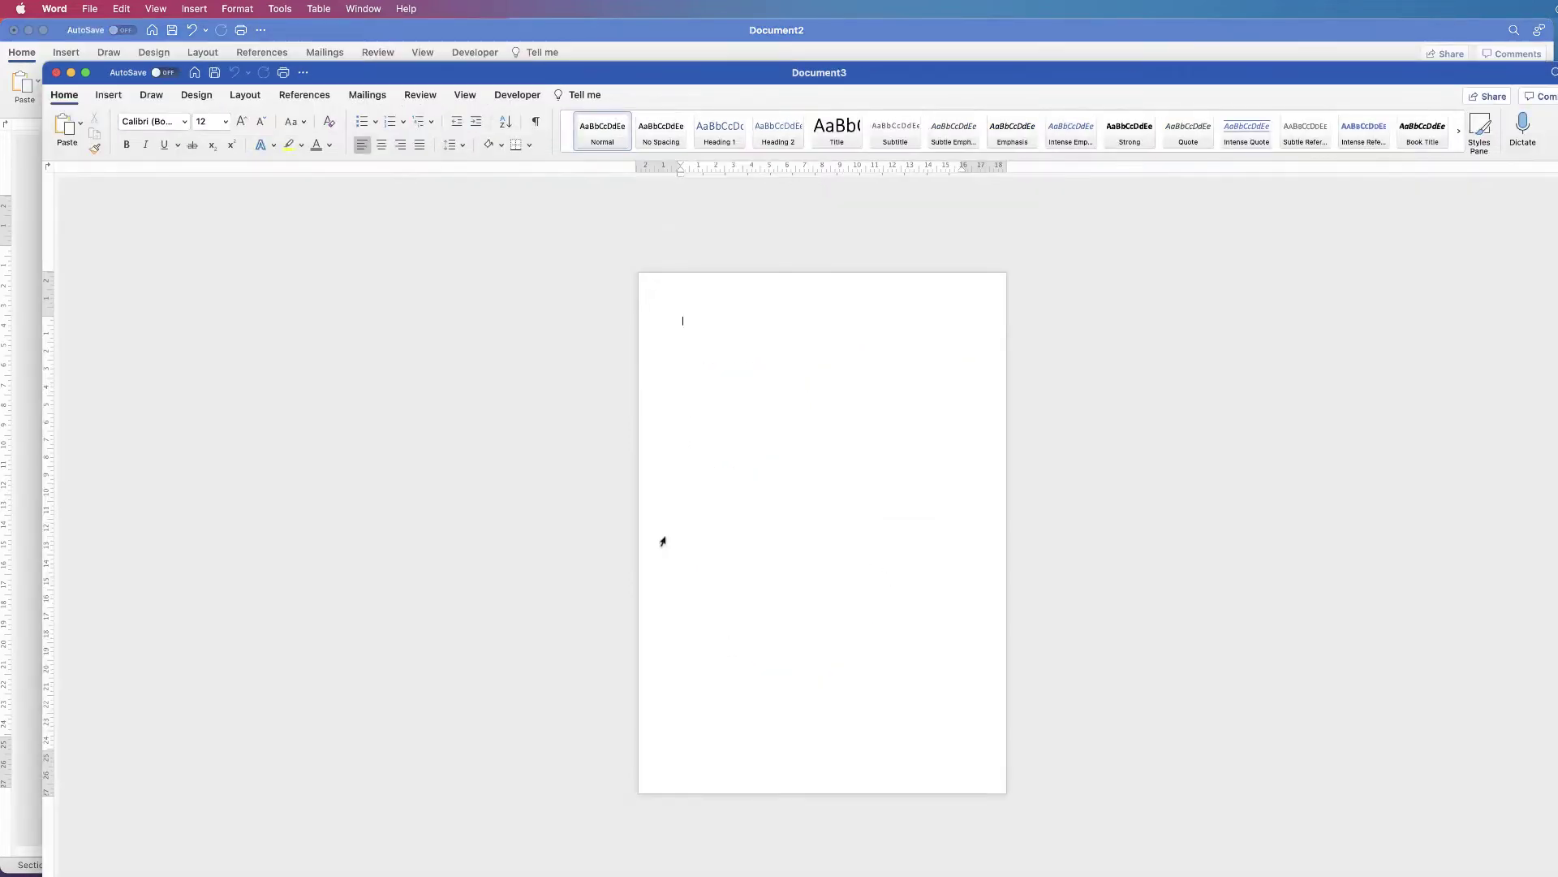
{"action": "double_click", "coordinate": [611, 72]}
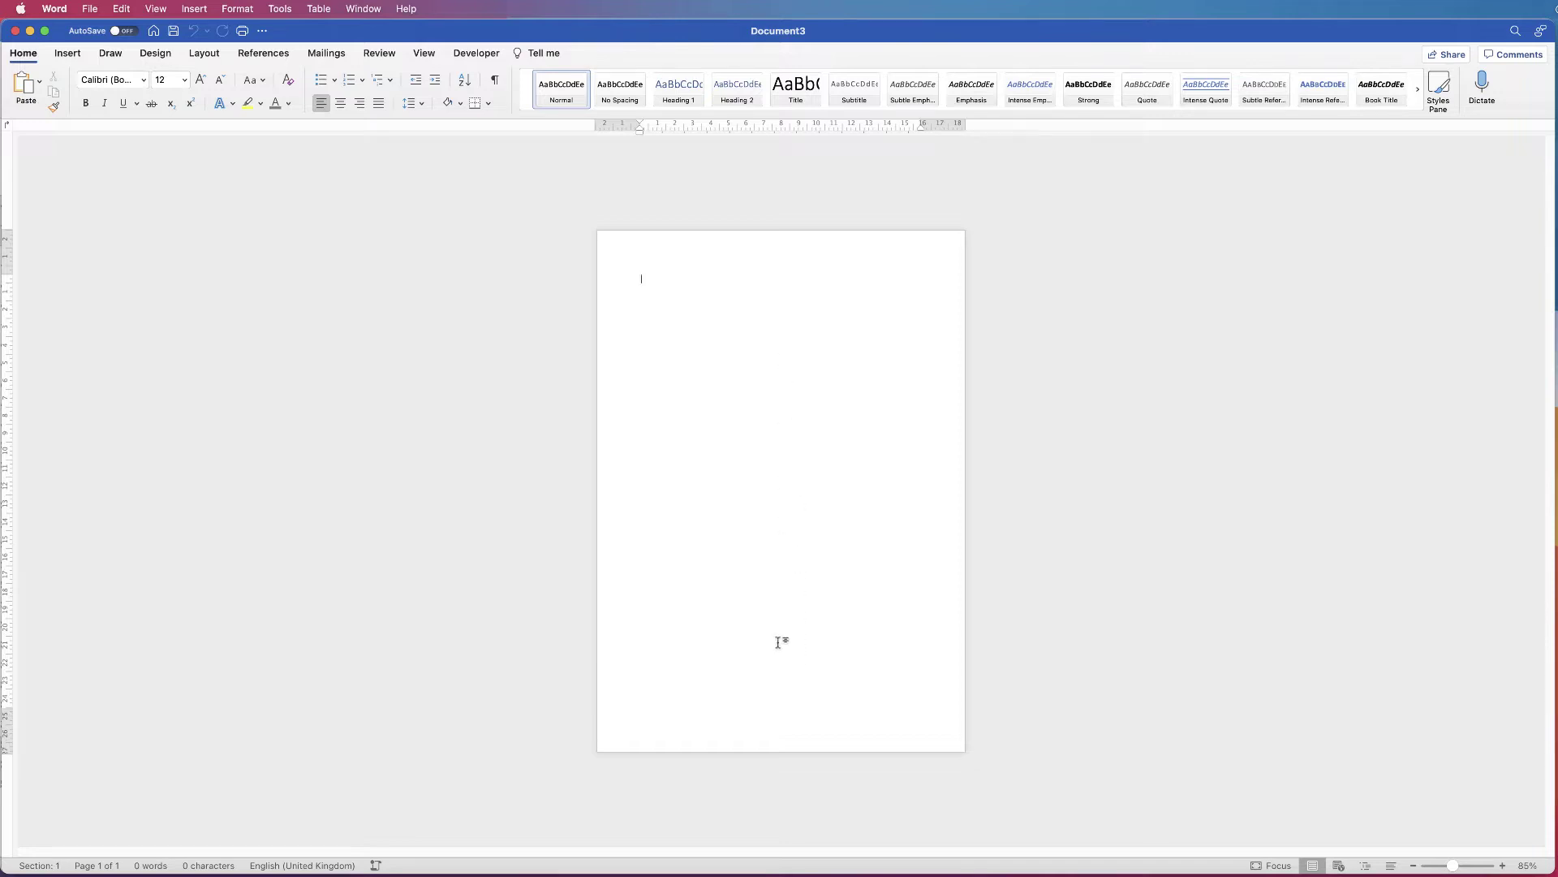
Draw an oval circle near the top of the blank page.
{"action": "left_click", "coordinate": [68, 54]}
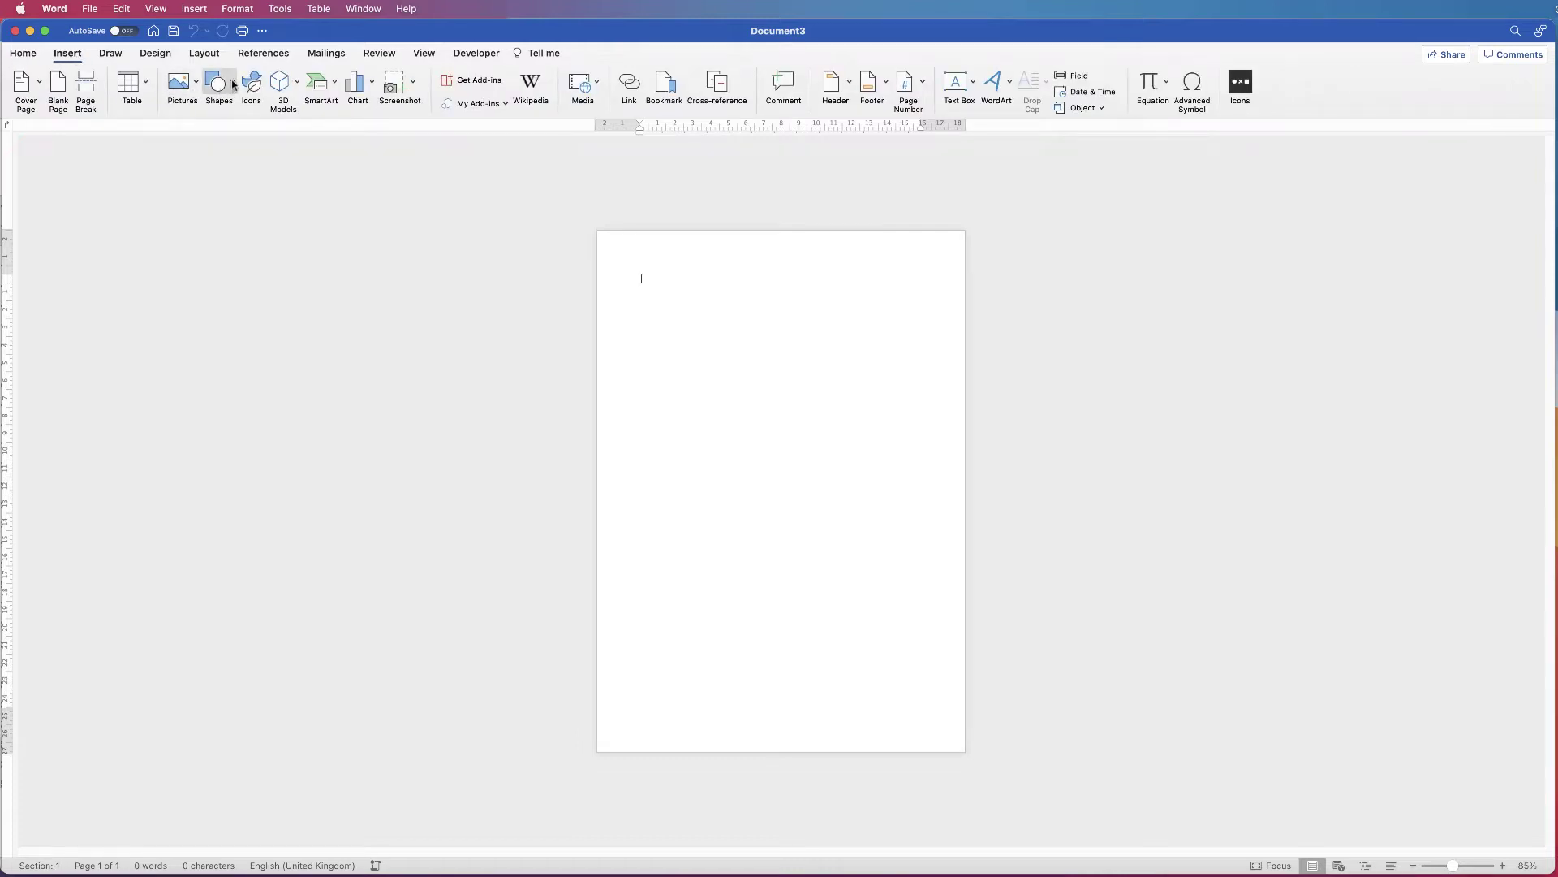
{"action": "left_click", "coordinate": [237, 87]}
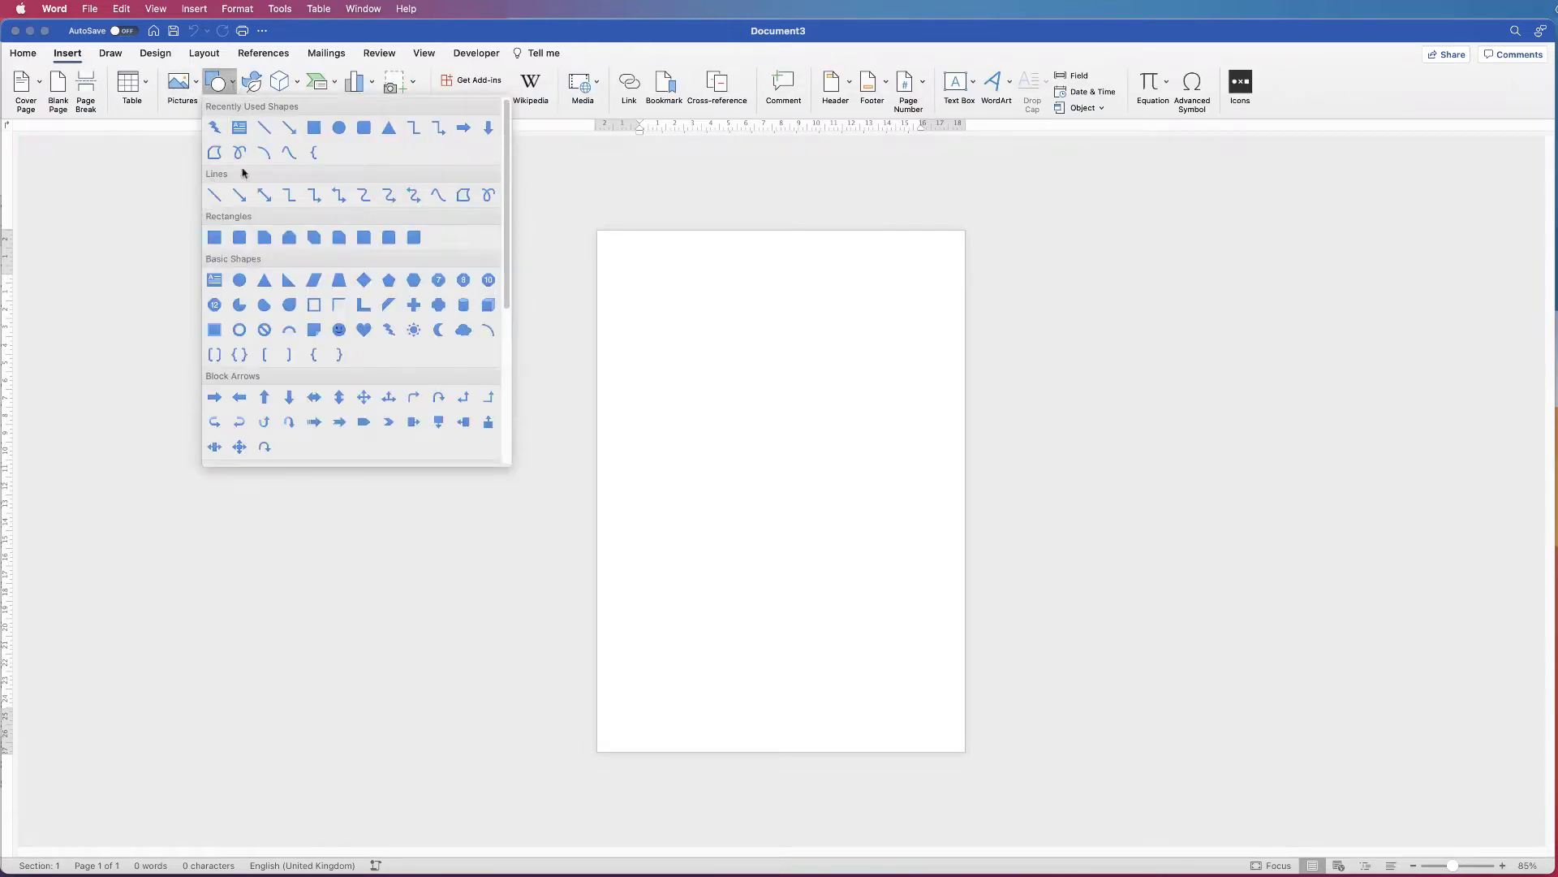
{"action": "left_click", "coordinate": [239, 280]}
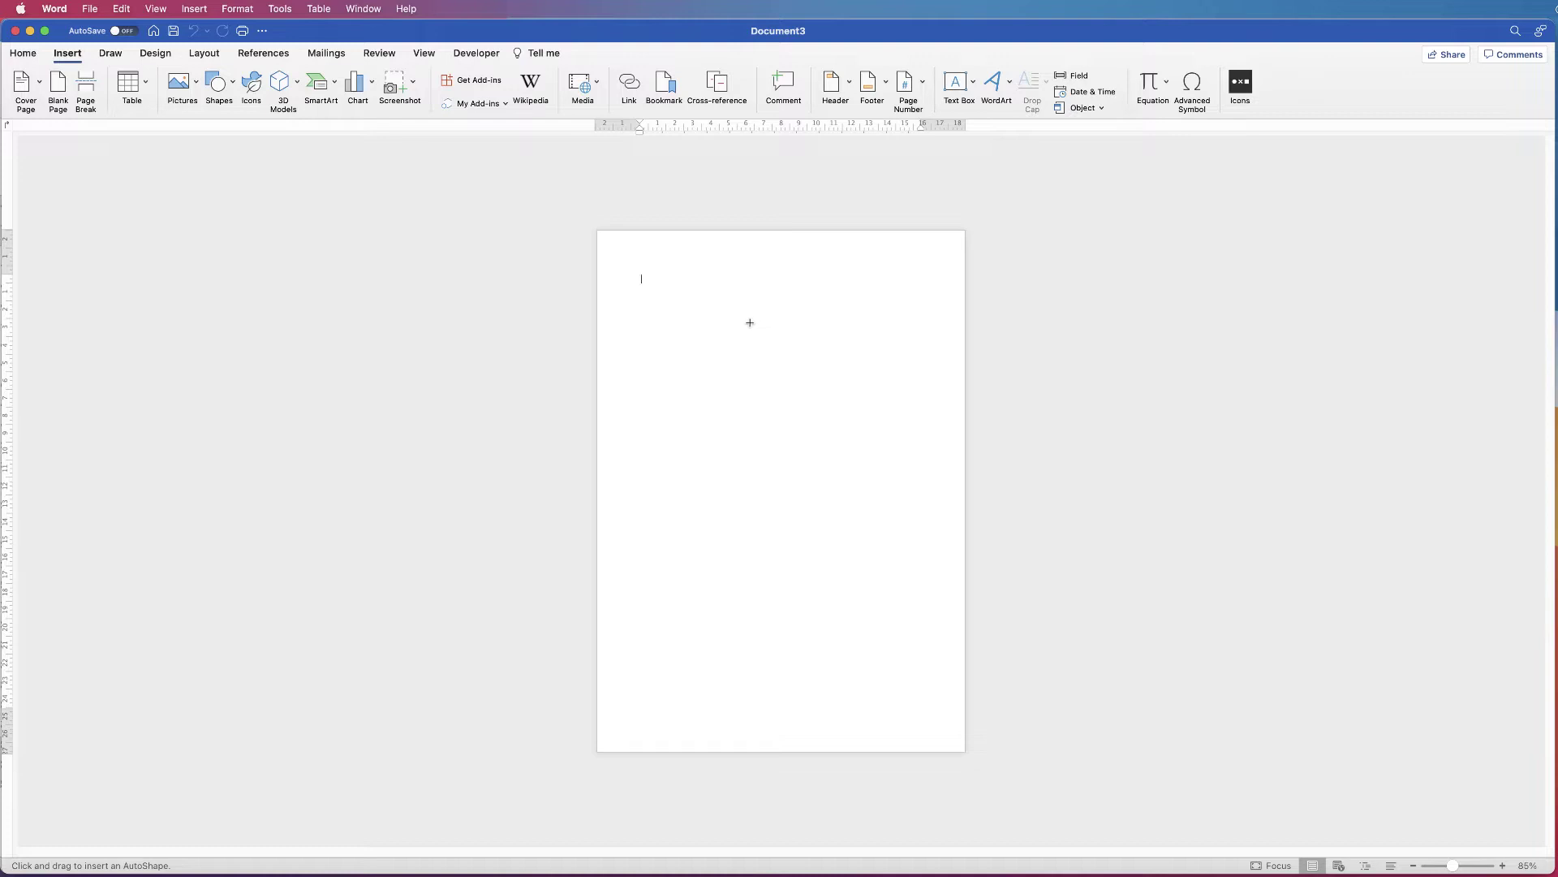
{"action": "left_click_drag", "start_coordinate": [737, 313], "coordinate": [768, 355]}
Draw a narrow vertical rectangle bar hanging just below the circle.
{"action": "left_click", "coordinate": [67, 57]}
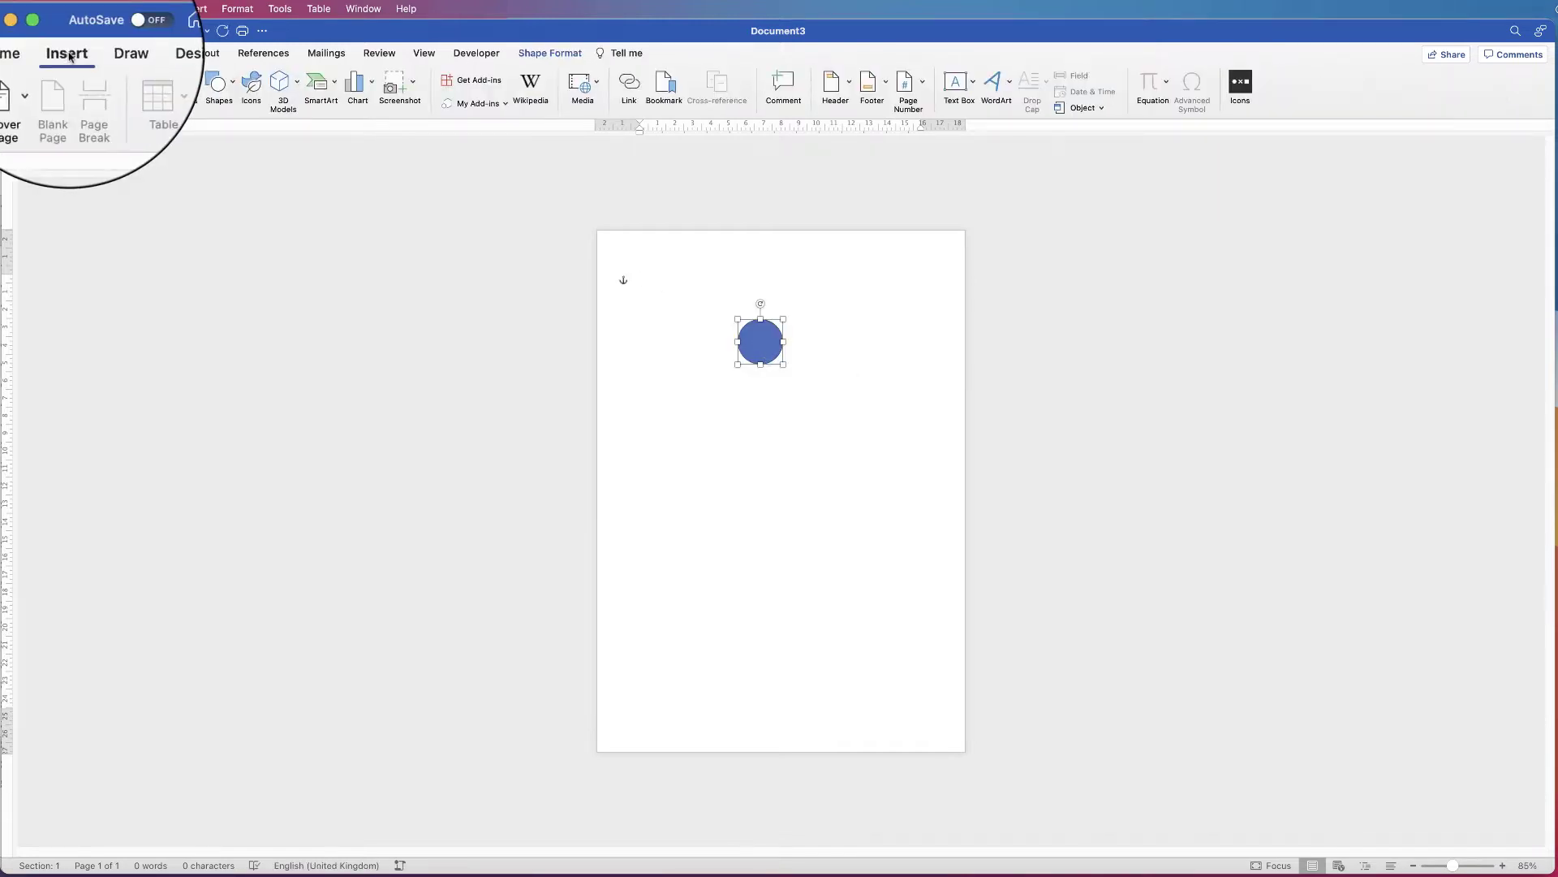
{"action": "left_click", "coordinate": [232, 82]}
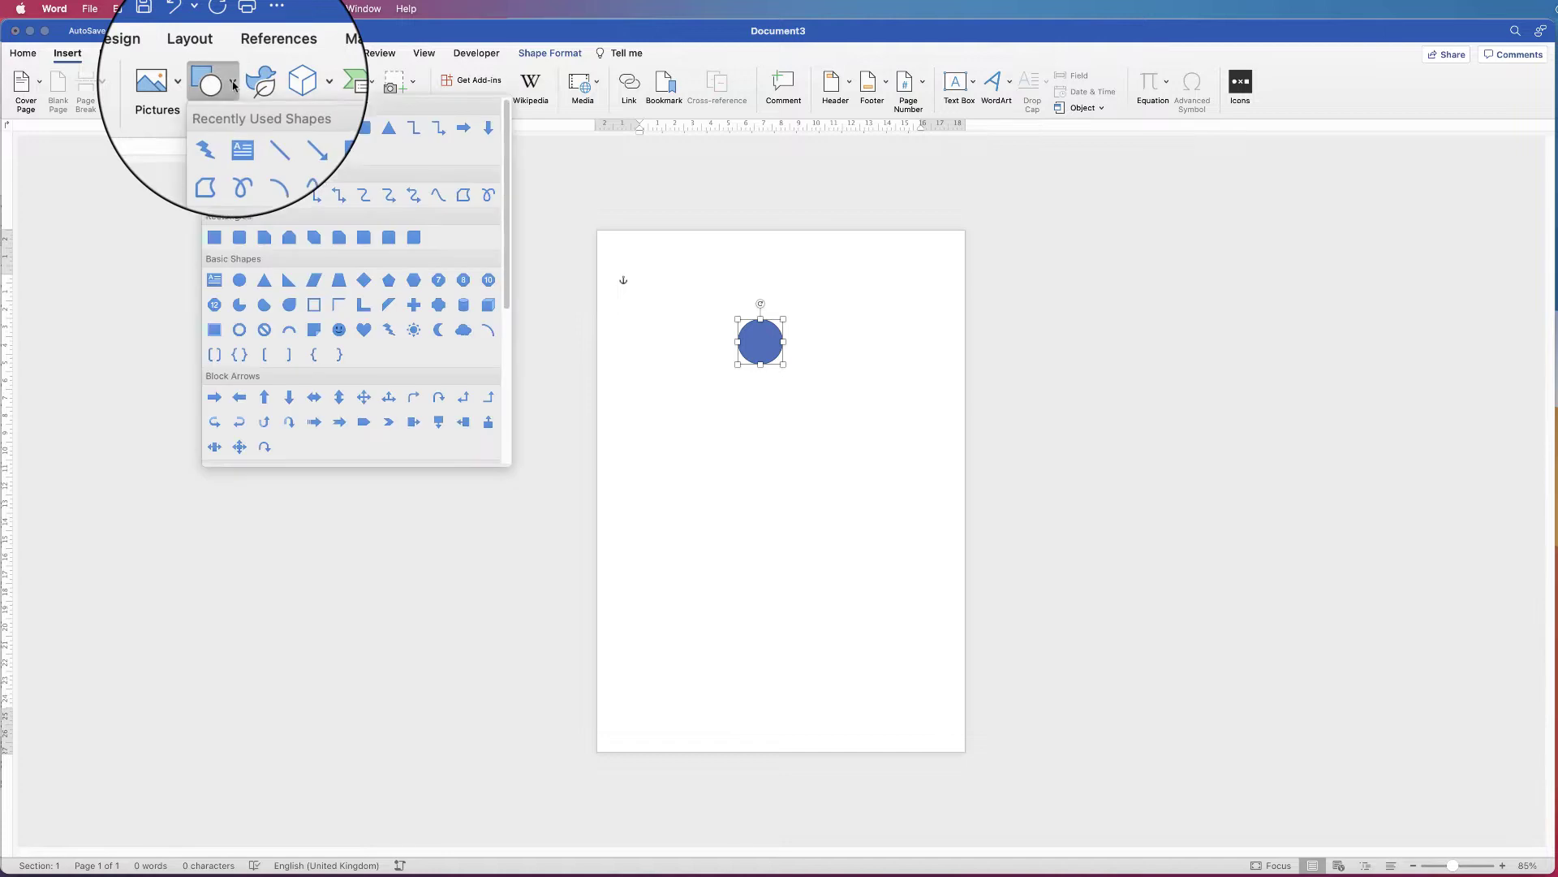
{"action": "left_click", "coordinate": [215, 240]}
{"action": "left_click_drag", "start_coordinate": [753, 359], "coordinate": [764, 412]}
{"action": "scroll", "coordinate": [773, 299], "scroll_direction": "up", "scroll_amount": 5}
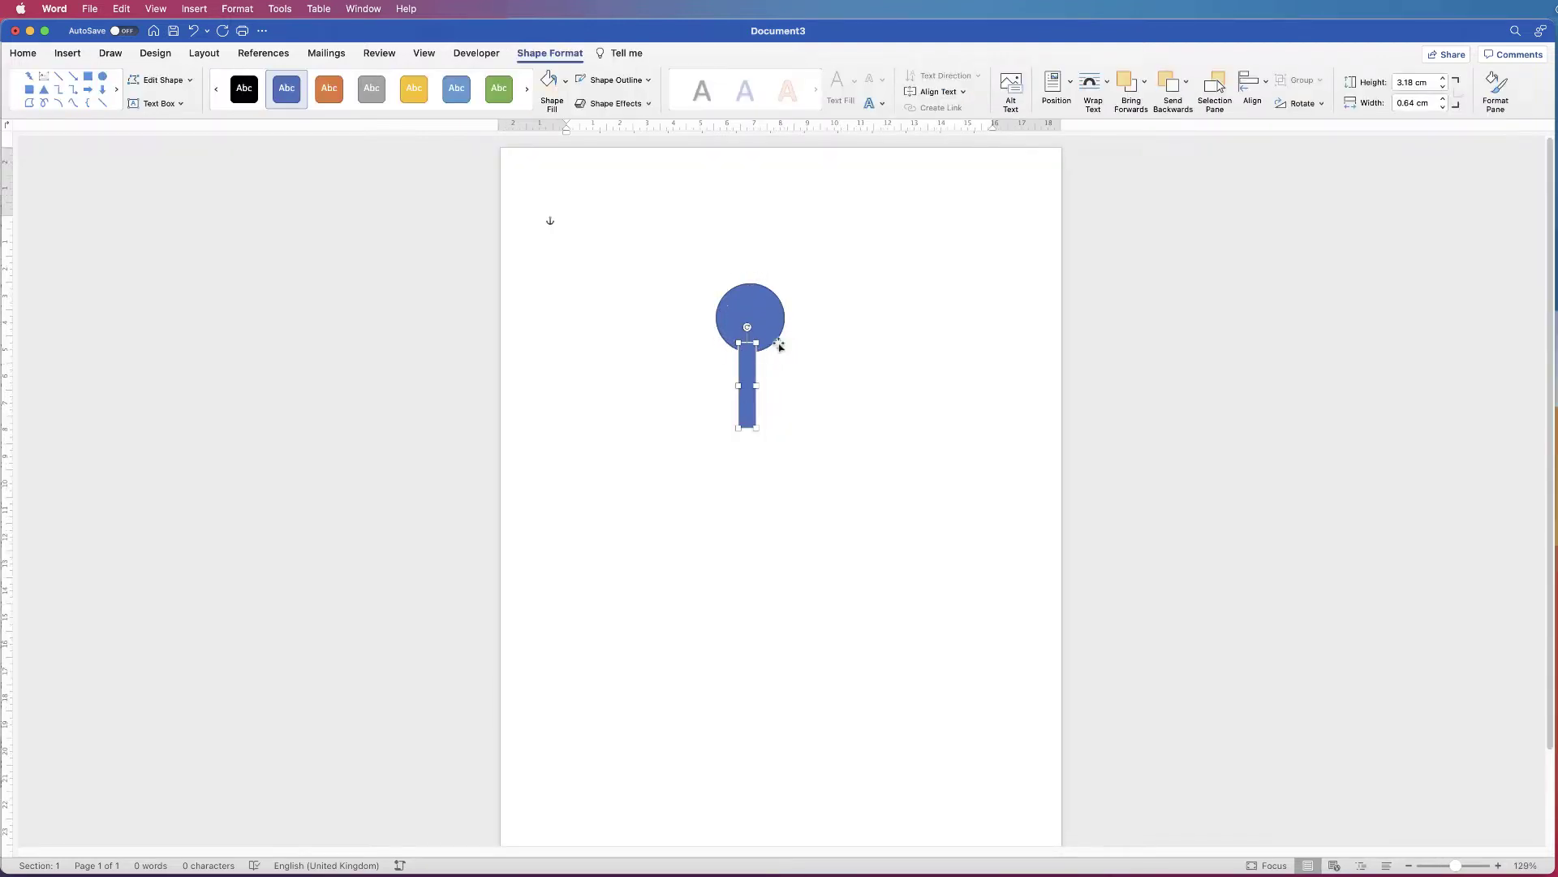
Give the circle no outline and a teal fill.
{"action": "left_click", "coordinate": [766, 314]}
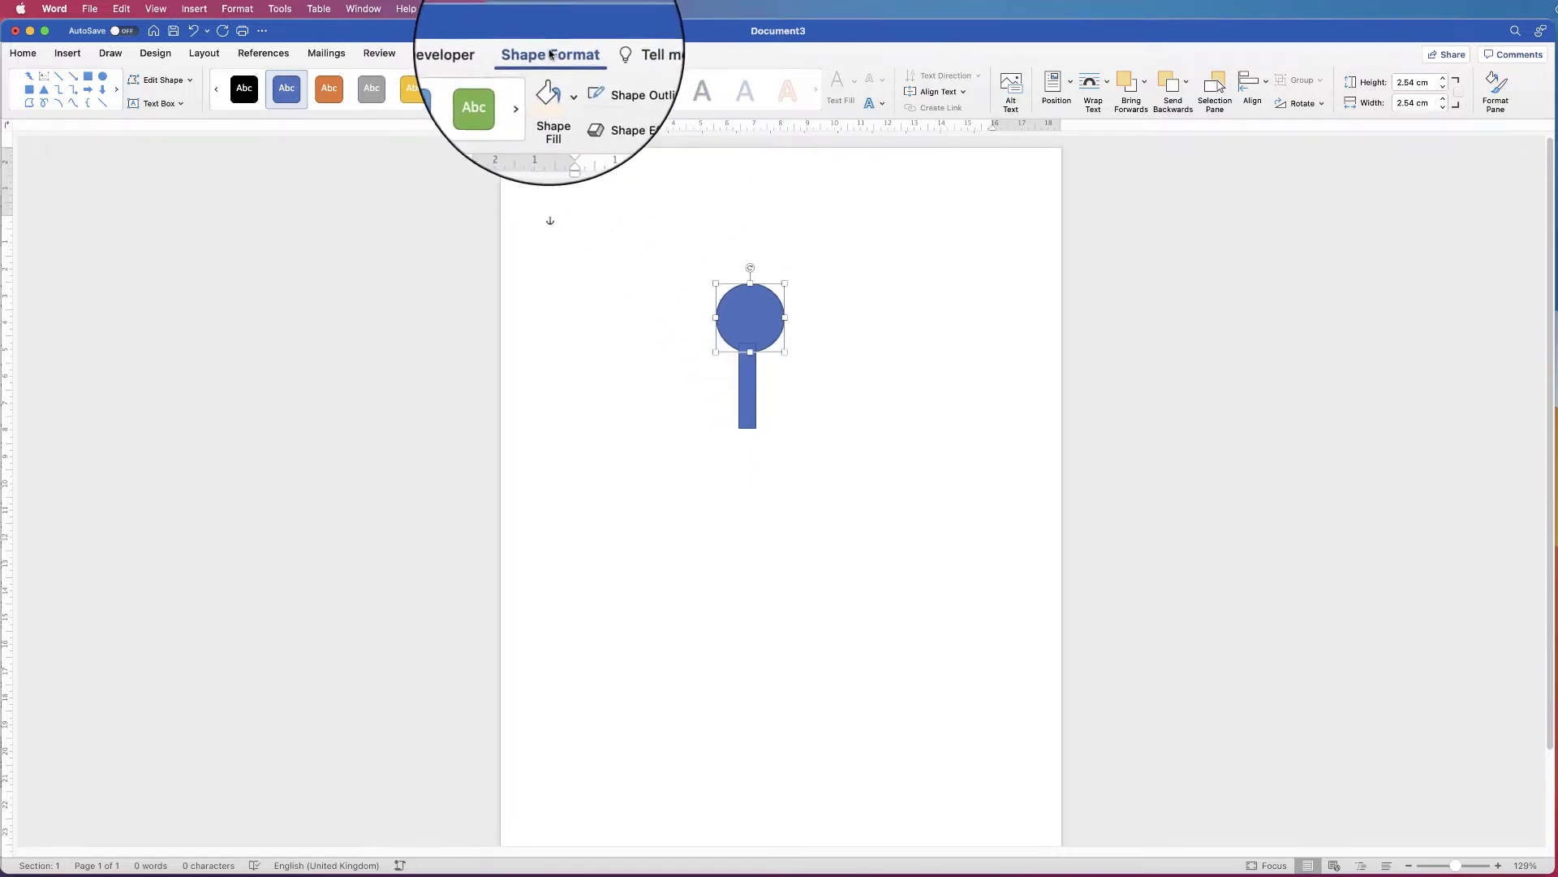
{"action": "left_click", "coordinate": [648, 81]}
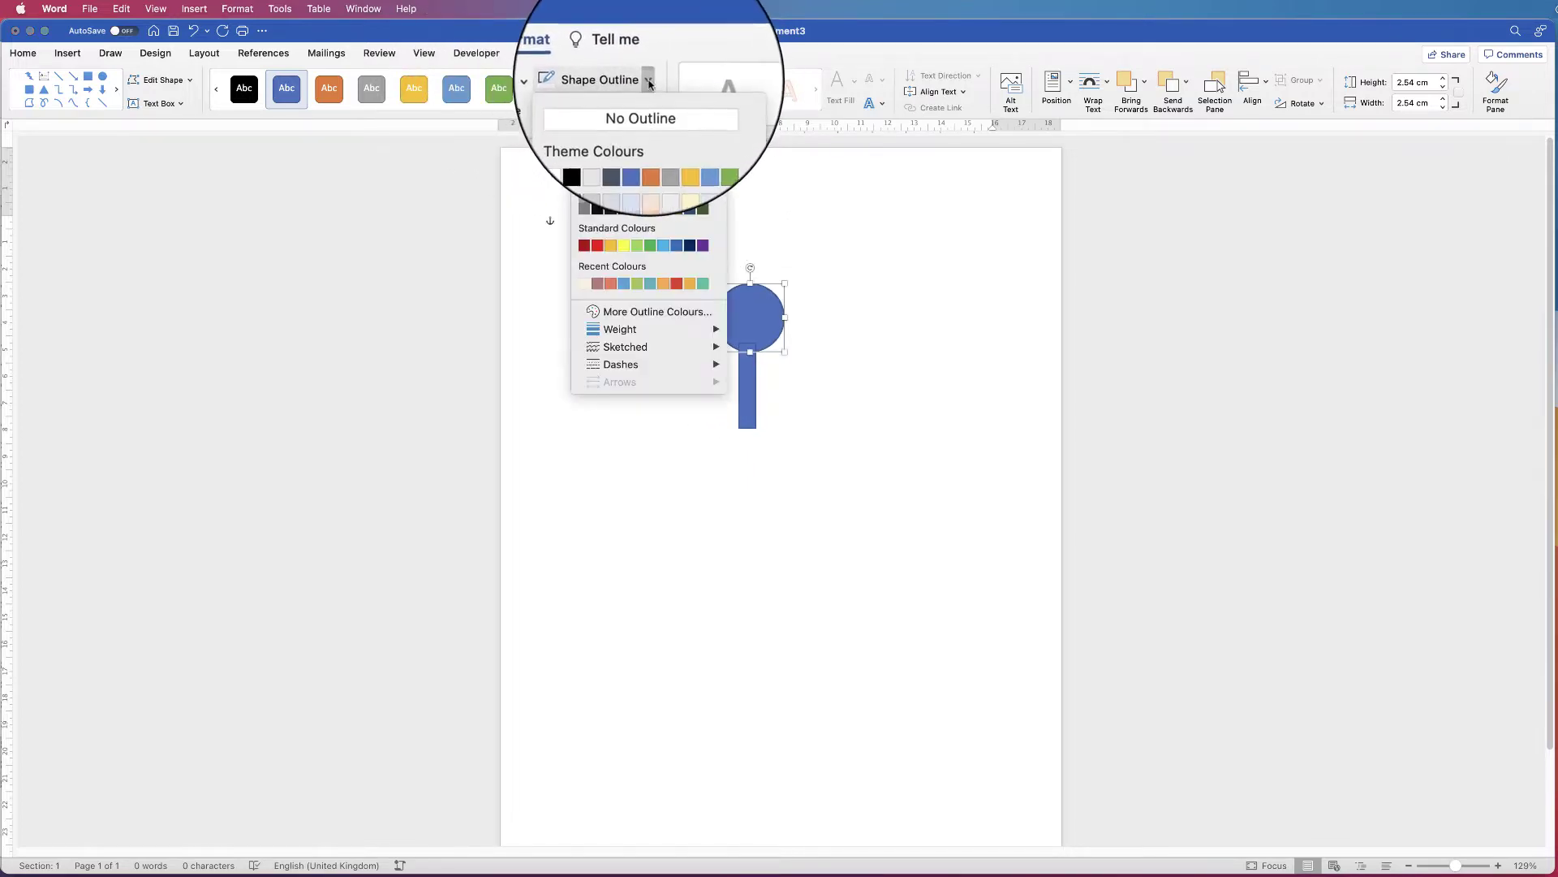
{"action": "left_click", "coordinate": [637, 106]}
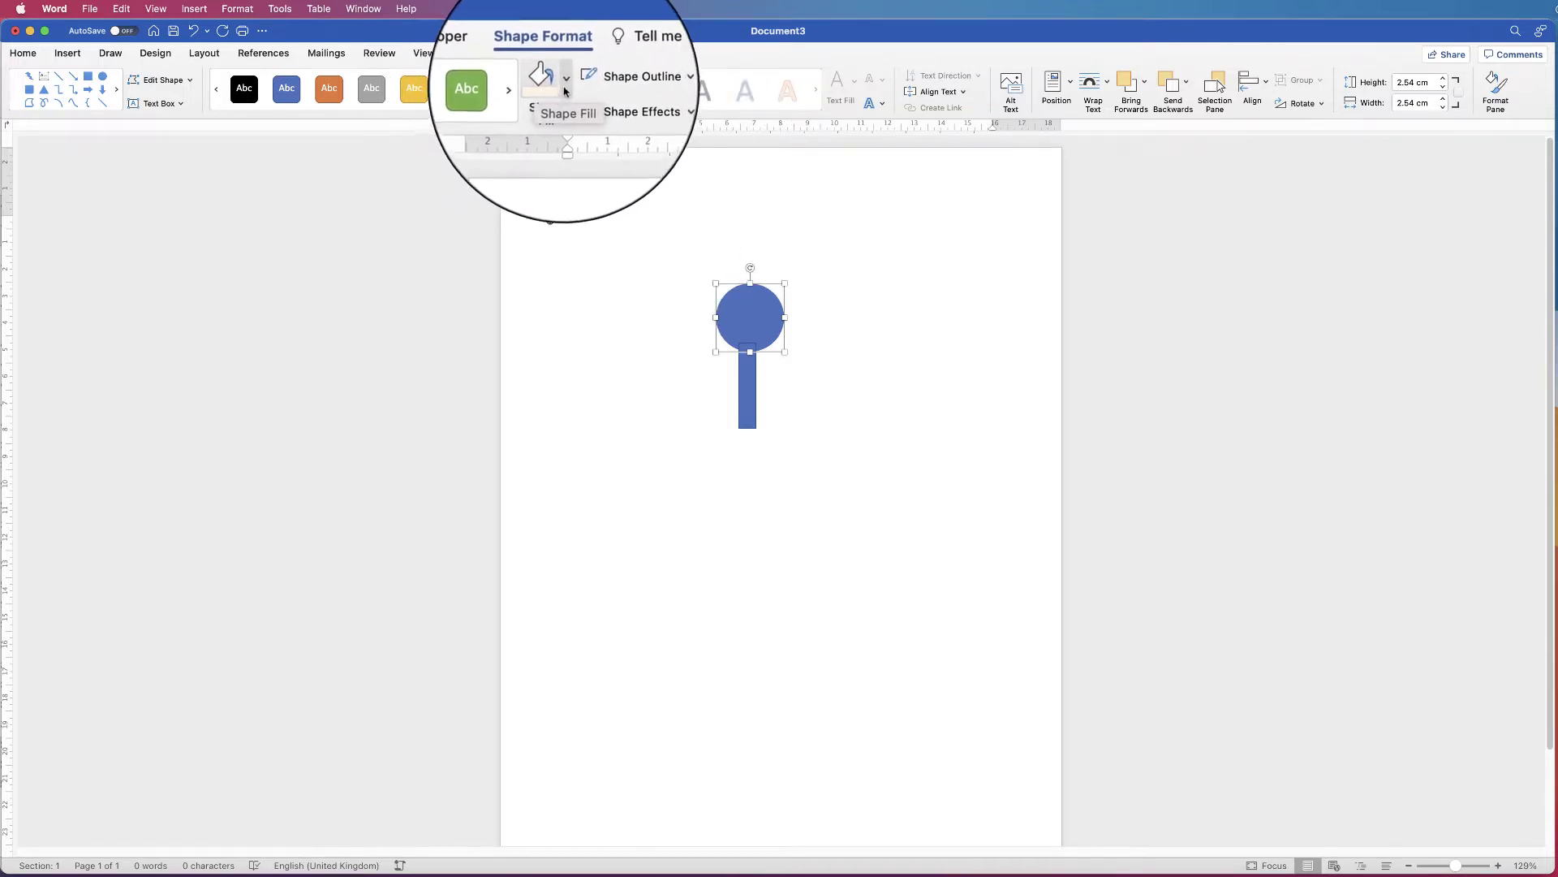
{"action": "left_click", "coordinate": [566, 87]}
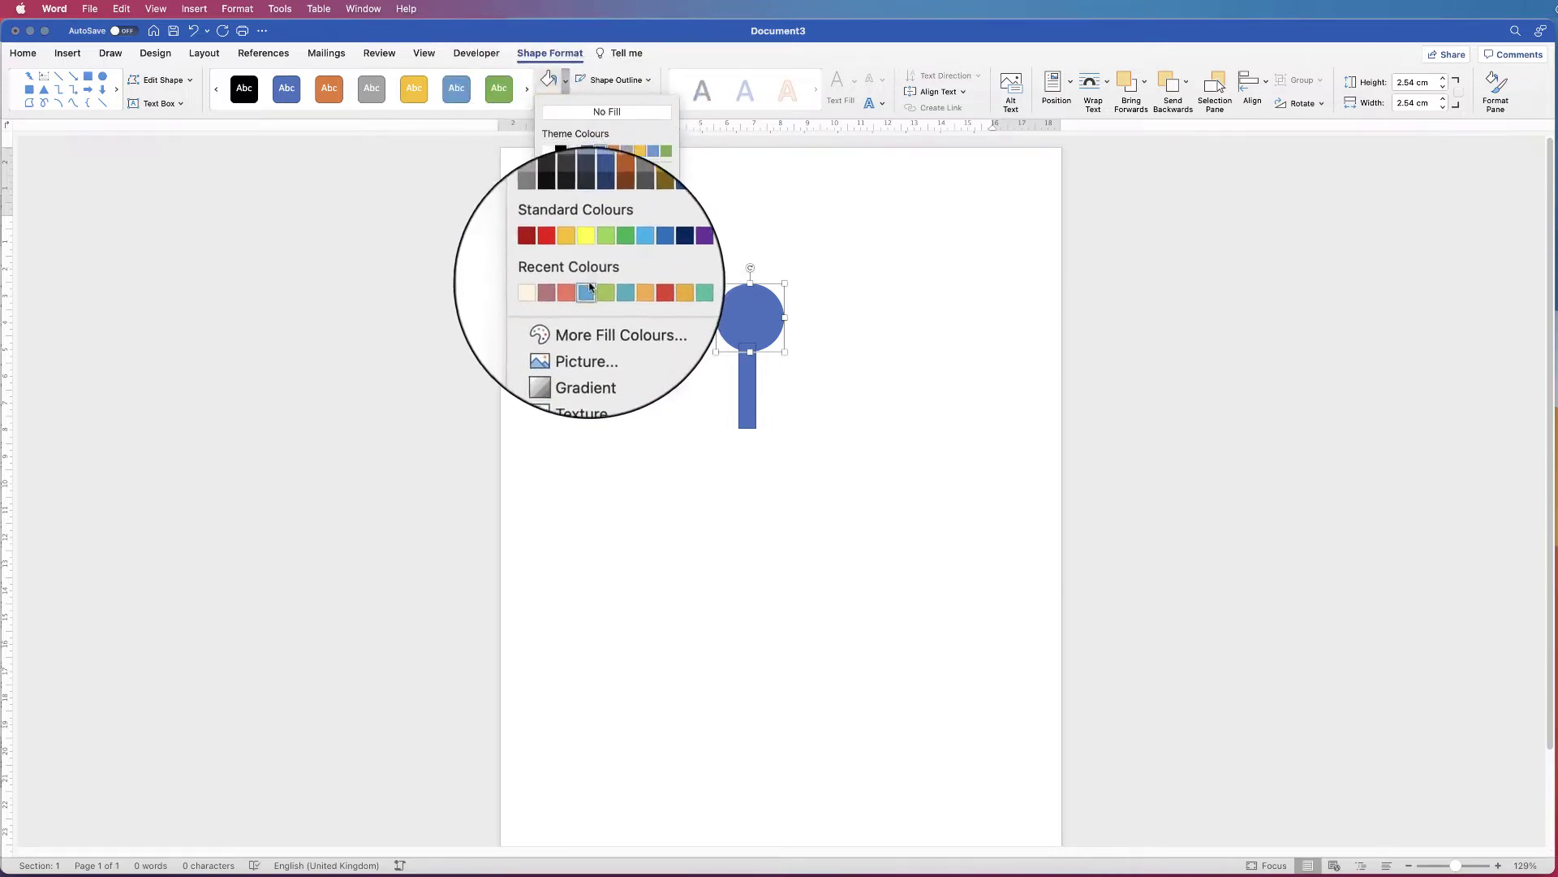
{"action": "left_click", "coordinate": [620, 288]}
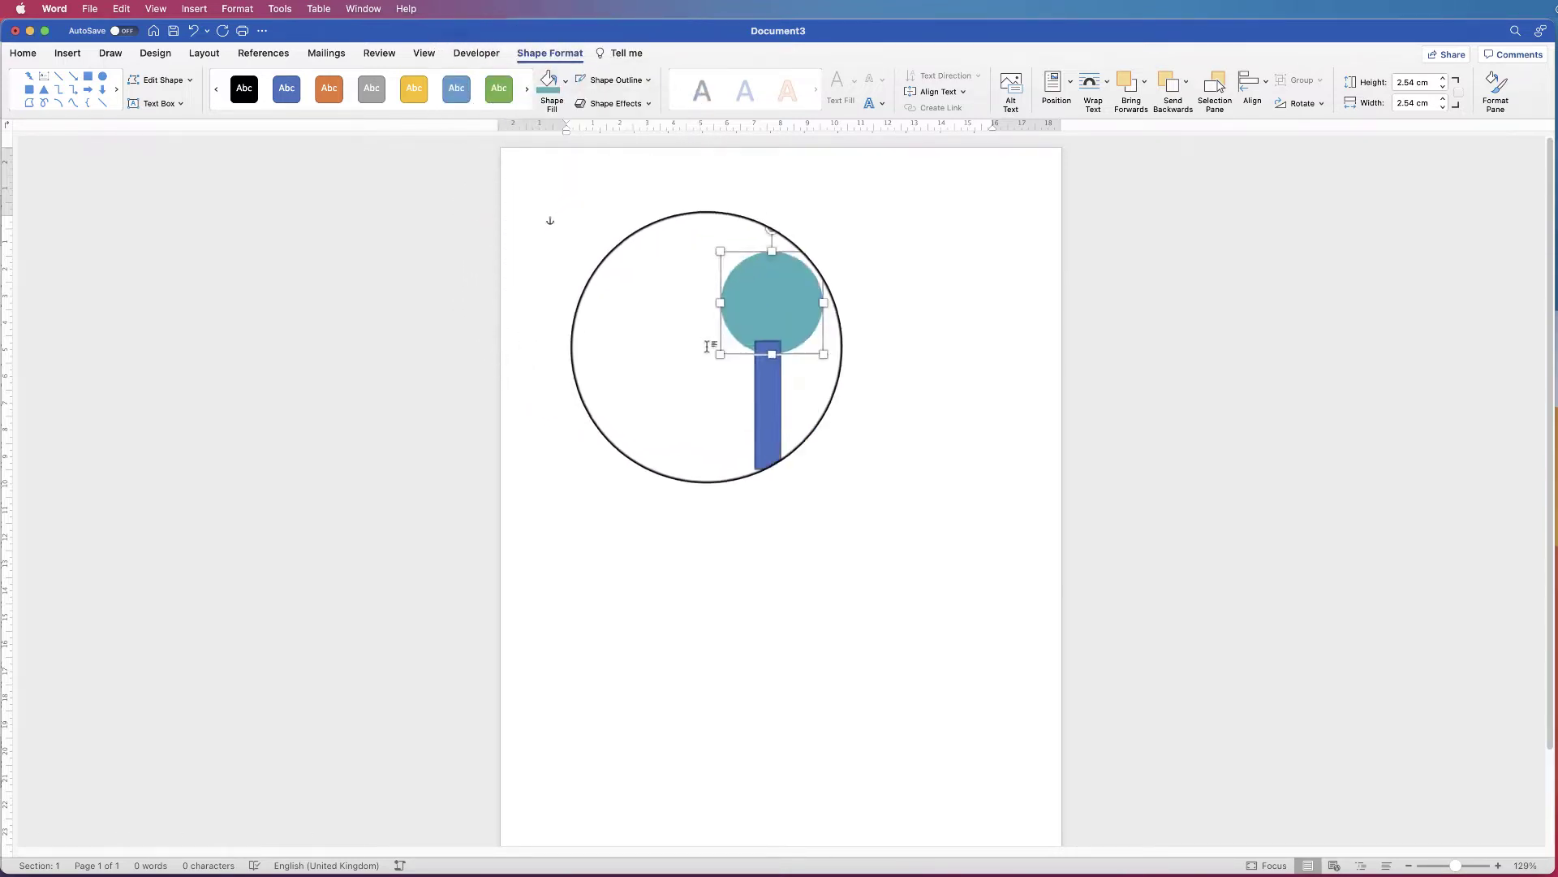
Give the bar no outline and the same teal fill, then select both shapes.
{"action": "left_click", "coordinate": [750, 404]}
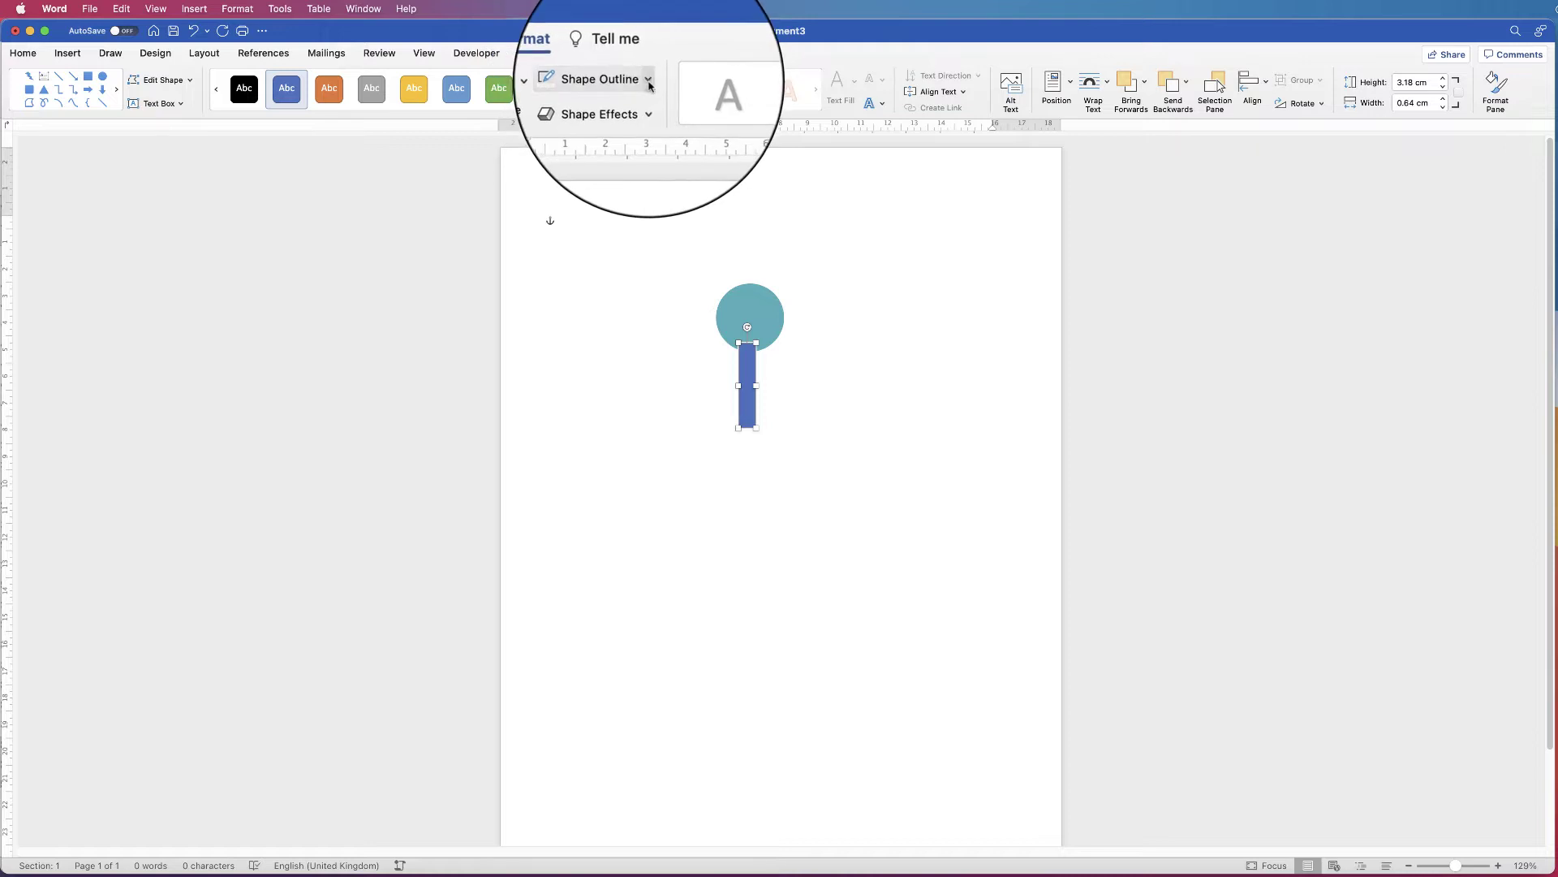
{"action": "left_click", "coordinate": [649, 83]}
{"action": "left_click", "coordinate": [631, 103]}
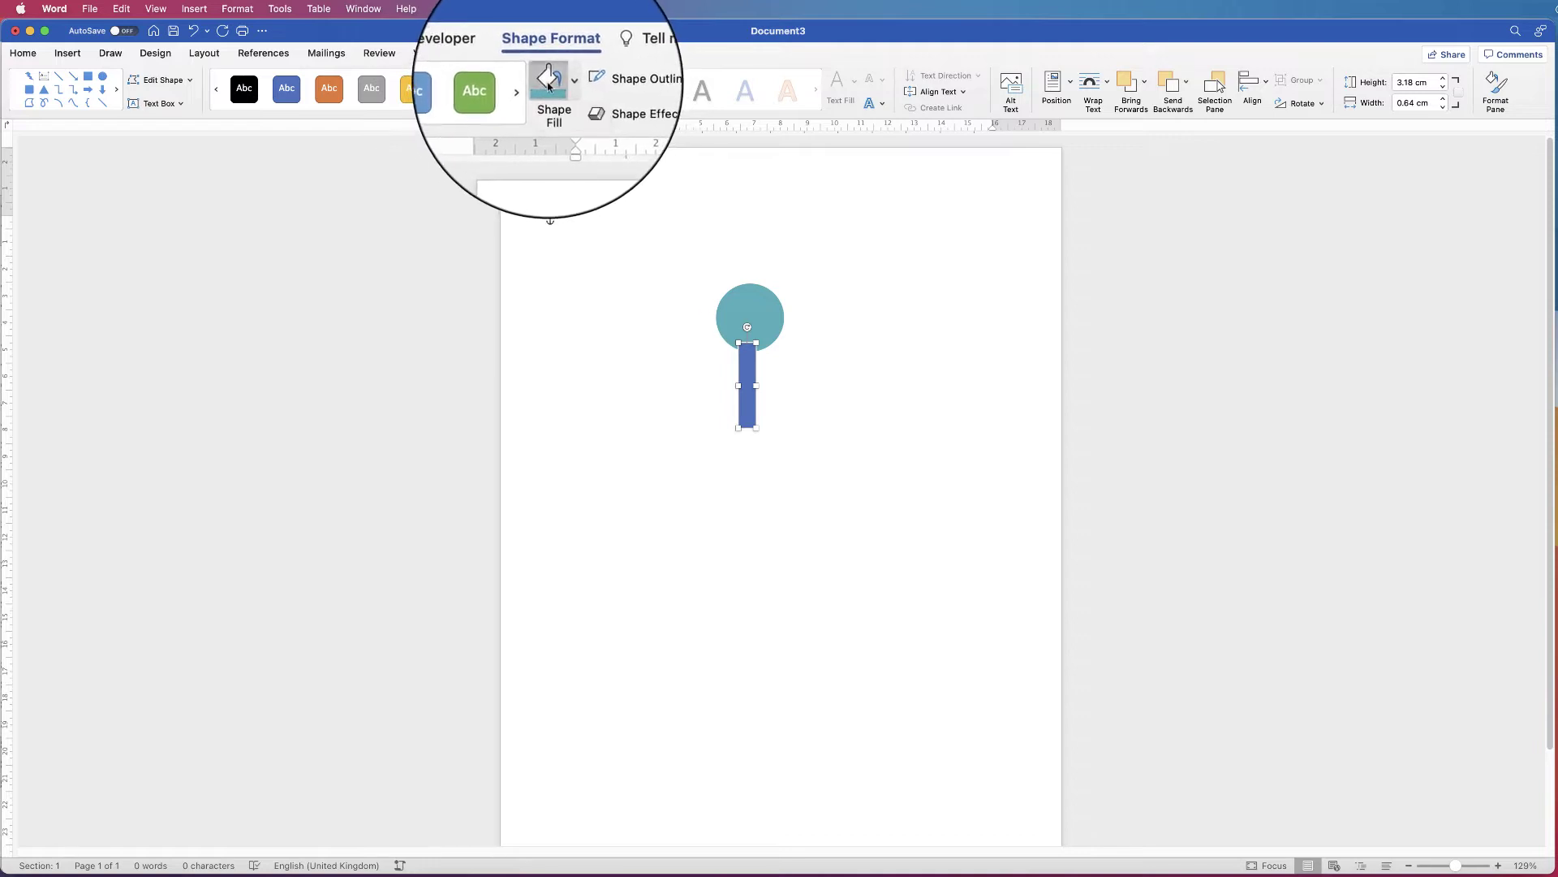
{"action": "left_click", "coordinate": [557, 94]}
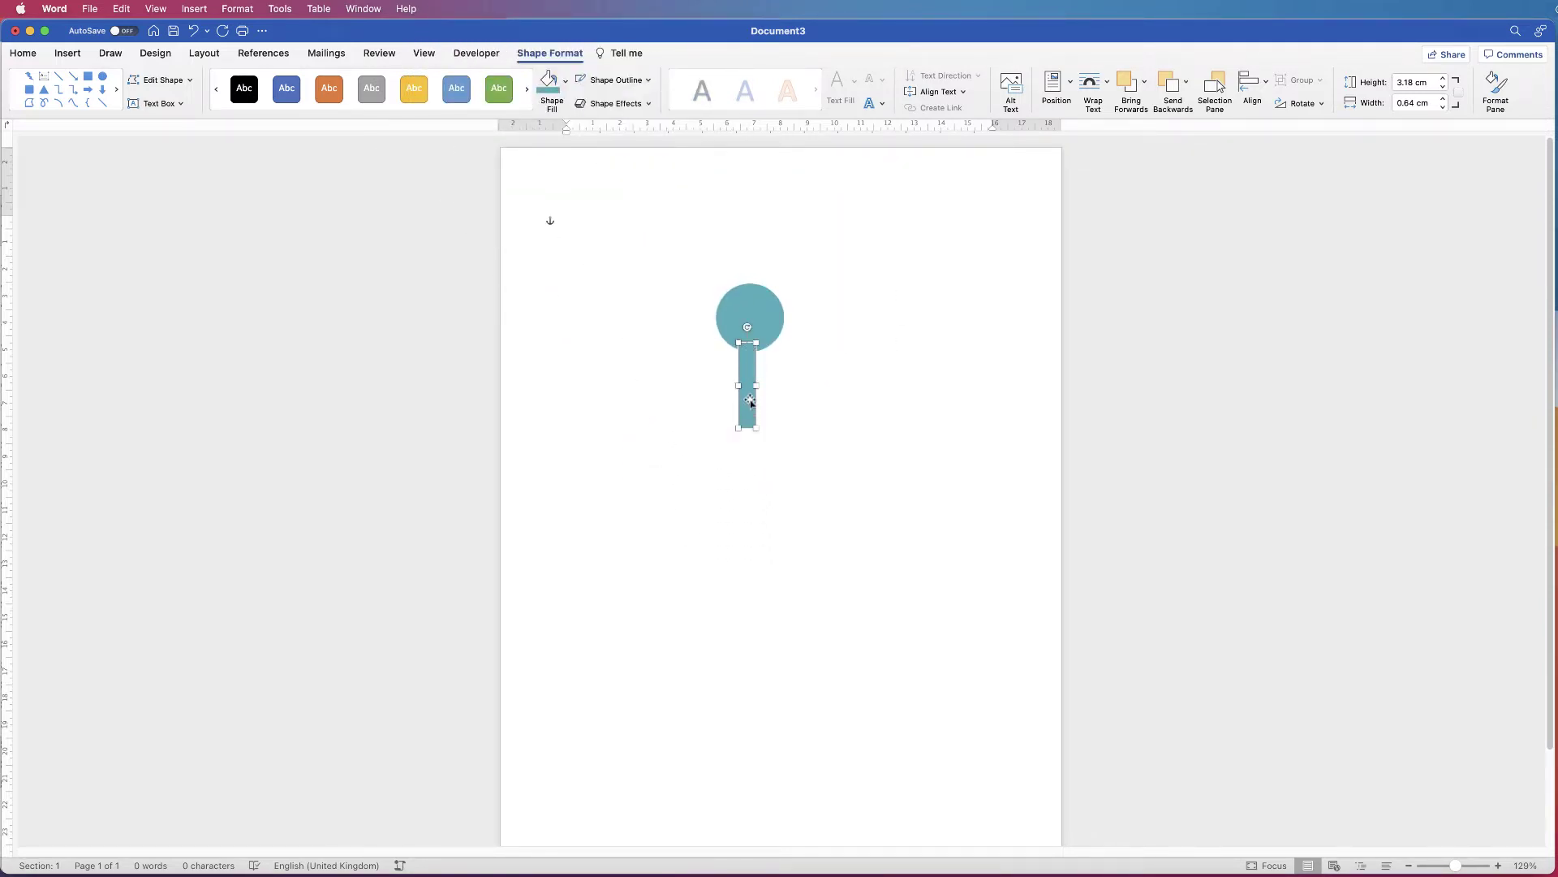
{"action": "left_click", "coordinate": [759, 308], "text": "shift"}
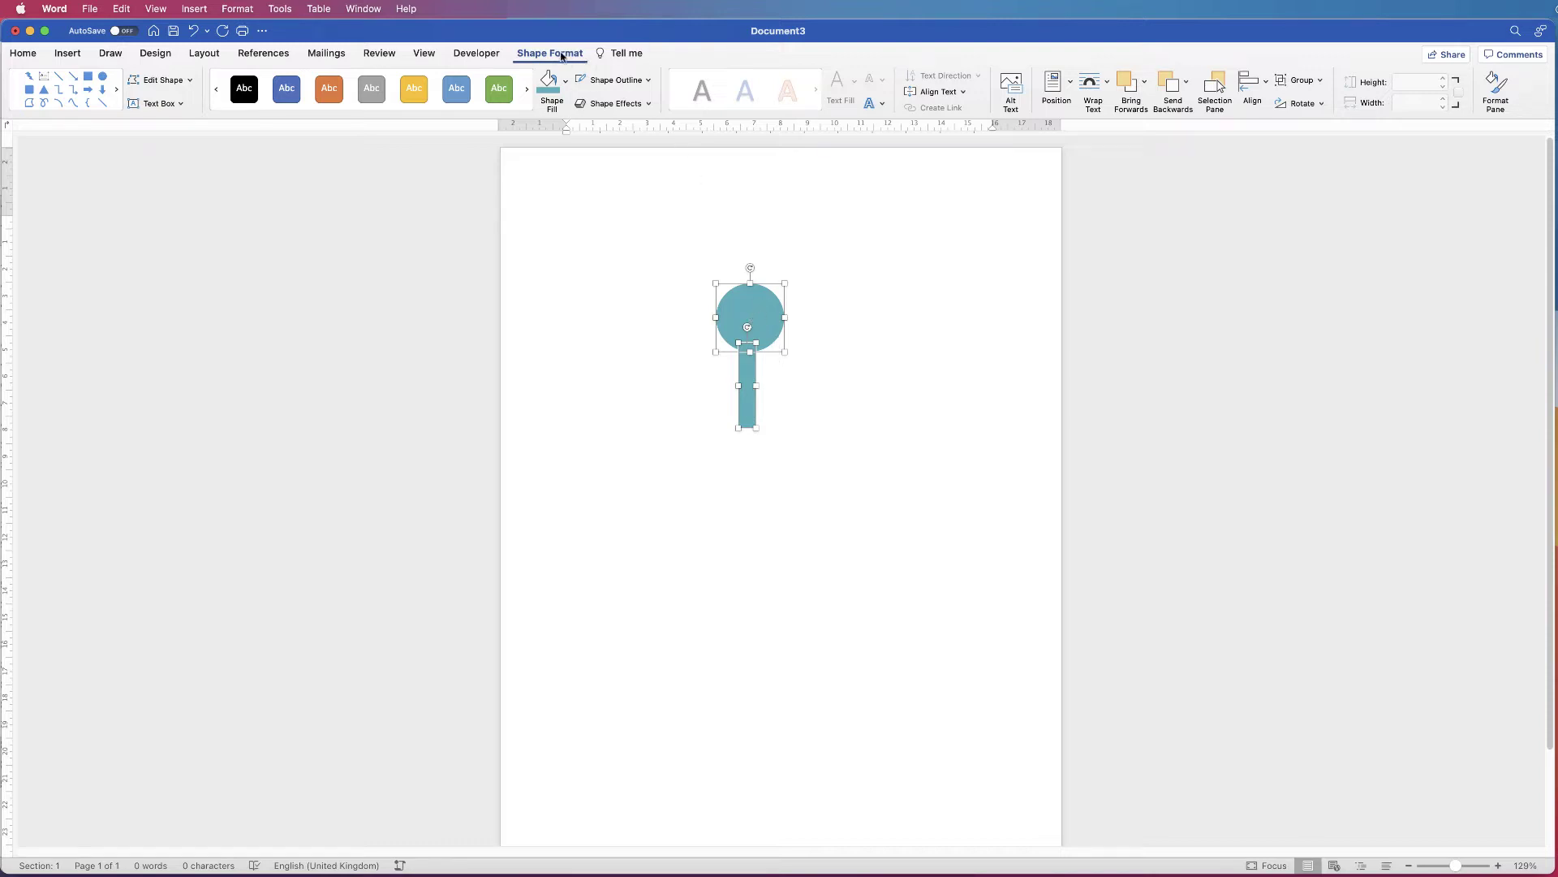
Align the circle and bar on their centres so the bar sits centred below.
{"action": "left_click", "coordinate": [1267, 86]}
{"action": "left_click", "coordinate": [1285, 141]}
{"action": "left_click", "coordinate": [850, 338]}
Bring the teal circle to the front, above the bar.
{"action": "left_click", "coordinate": [754, 317]}
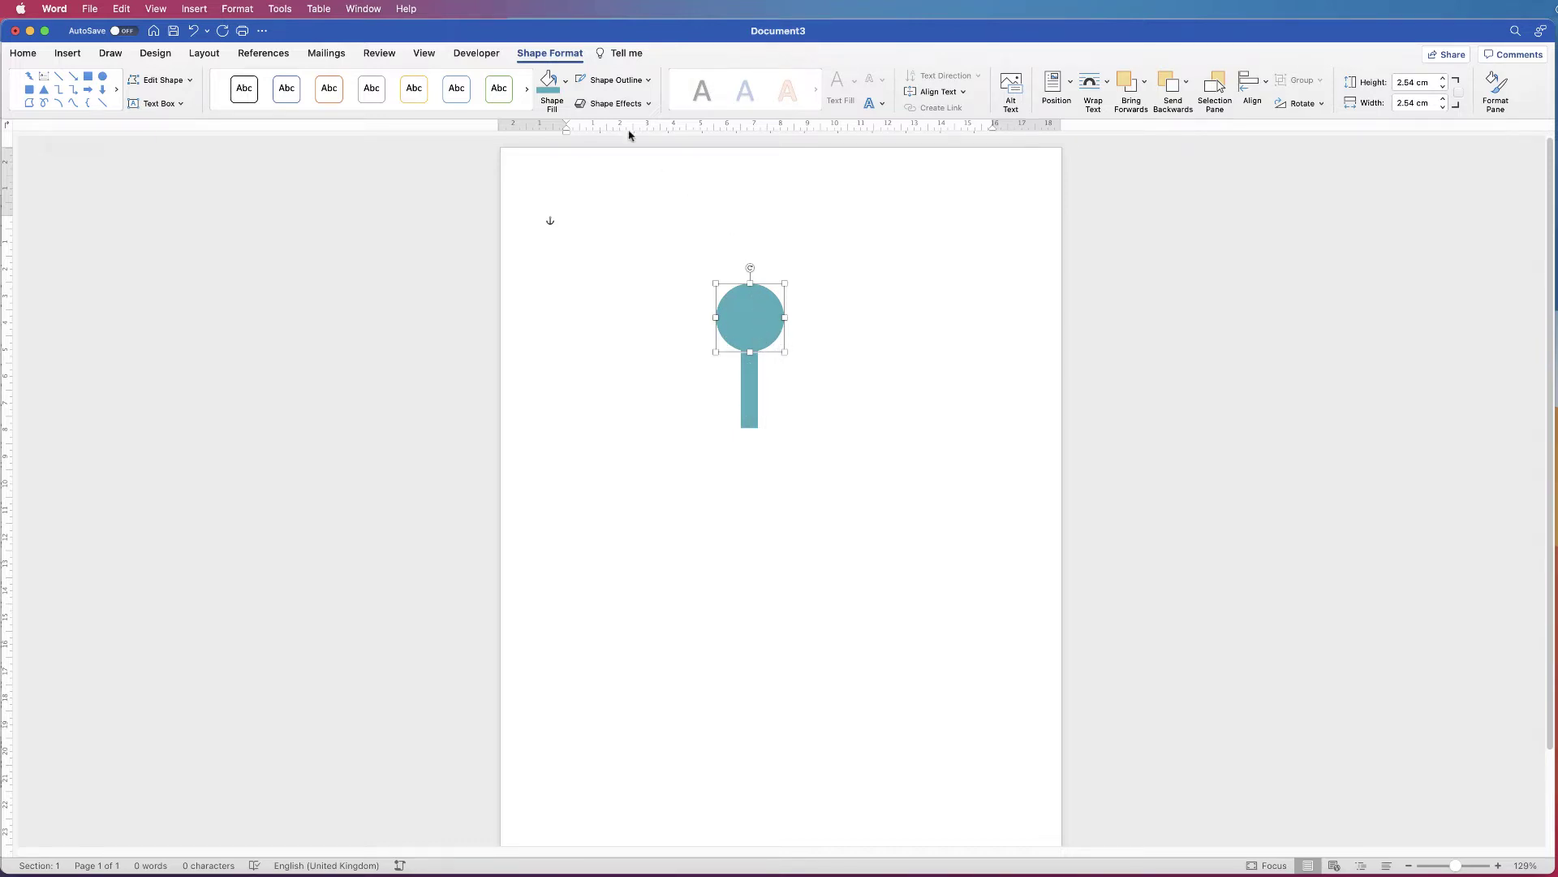
{"action": "left_click", "coordinate": [1149, 93]}
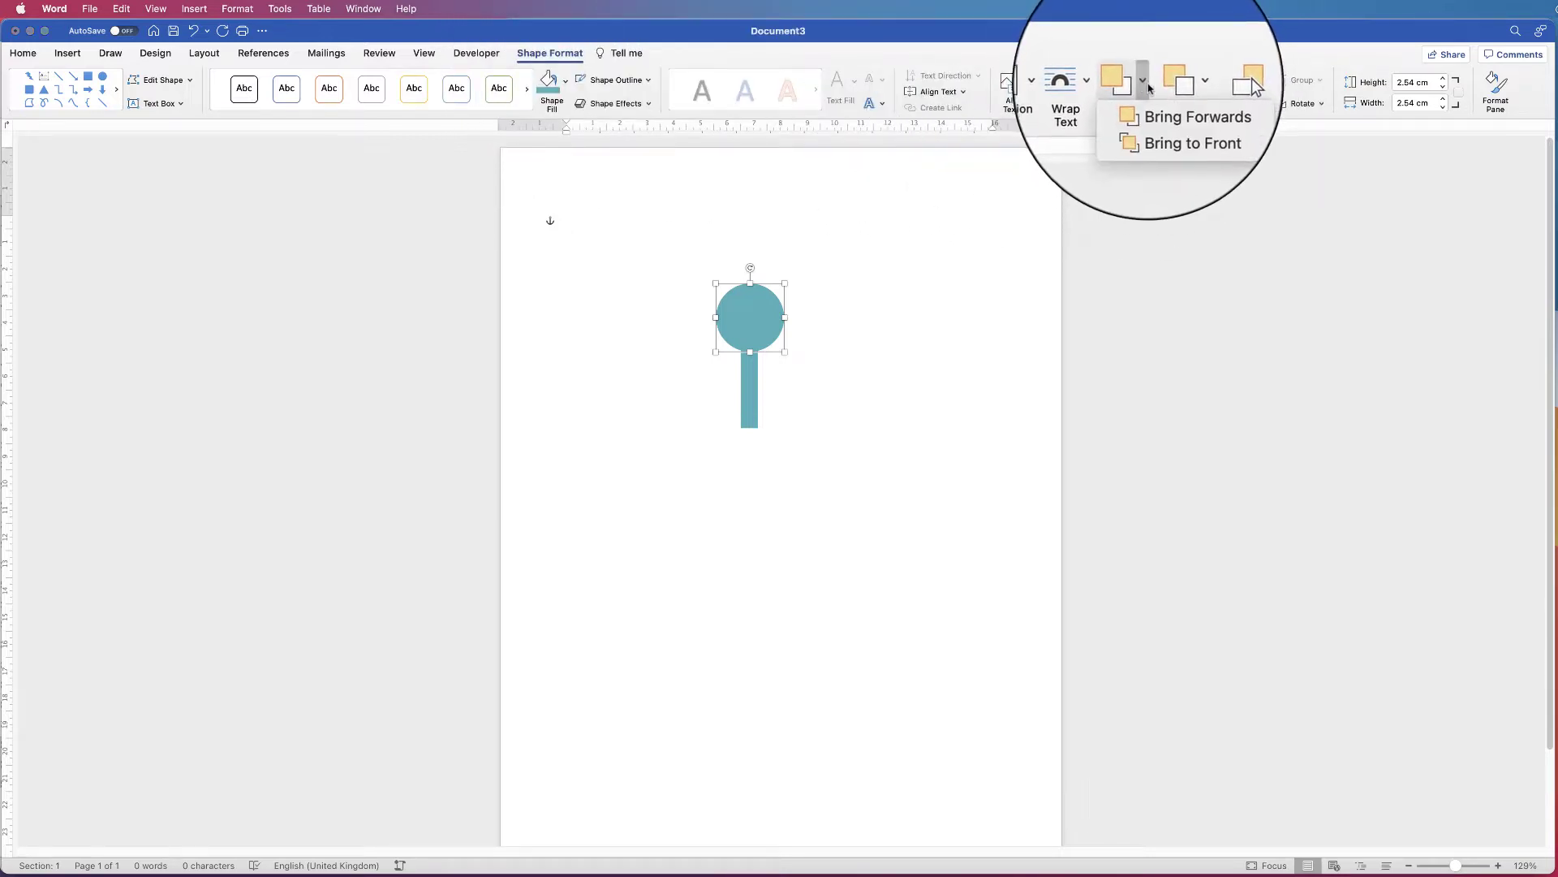
{"action": "left_click", "coordinate": [1164, 121]}
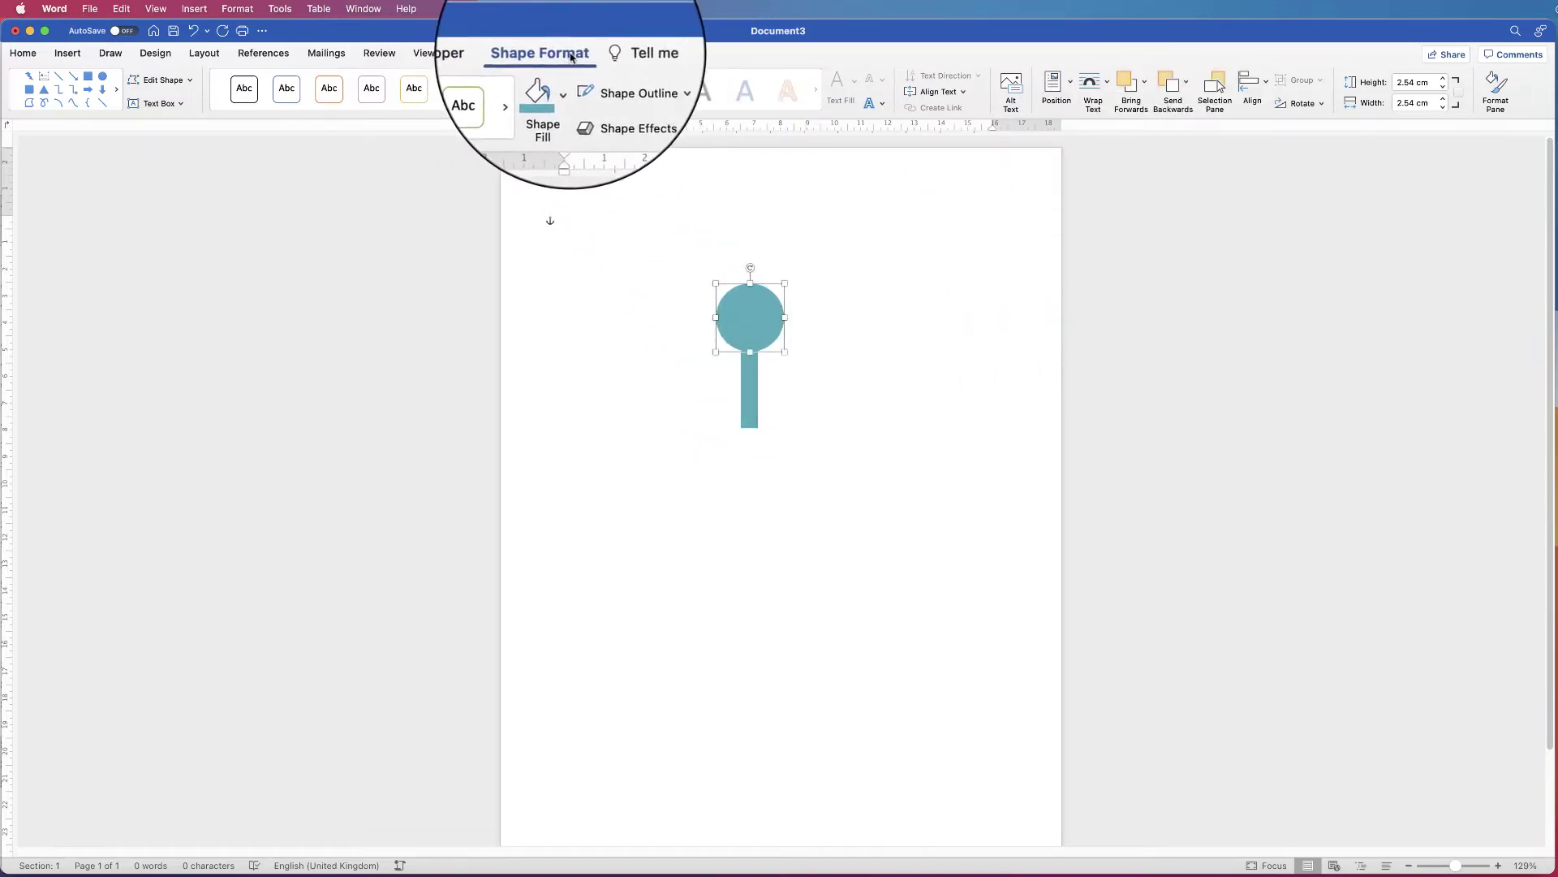
Apply the second Outer shadow preset to the circle in the Format Pane.
{"action": "left_click", "coordinate": [1495, 96]}
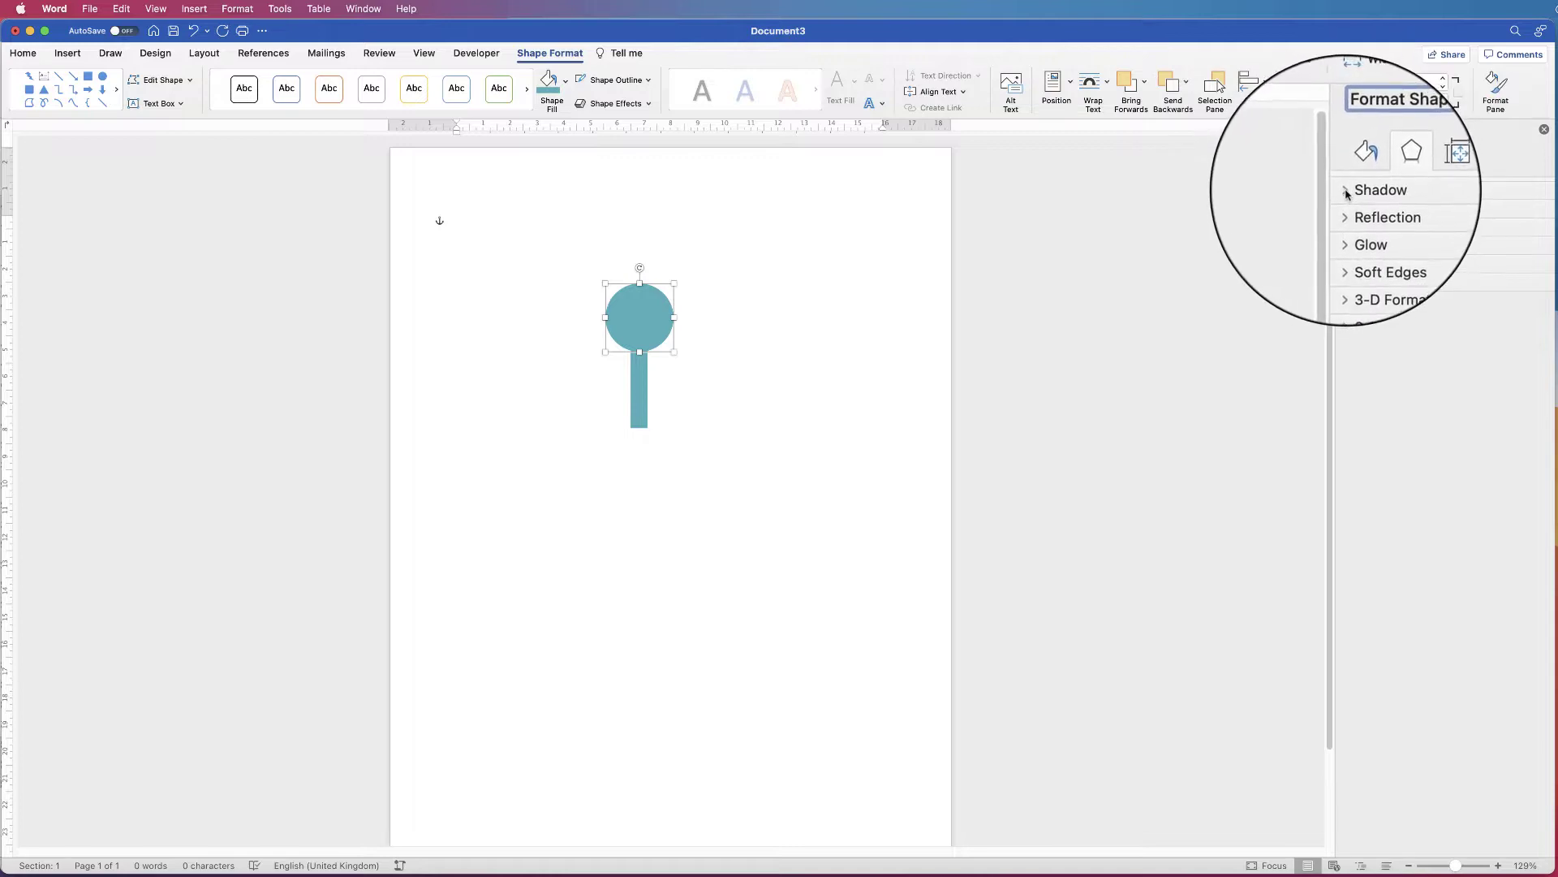
{"action": "left_click", "coordinate": [1347, 192]}
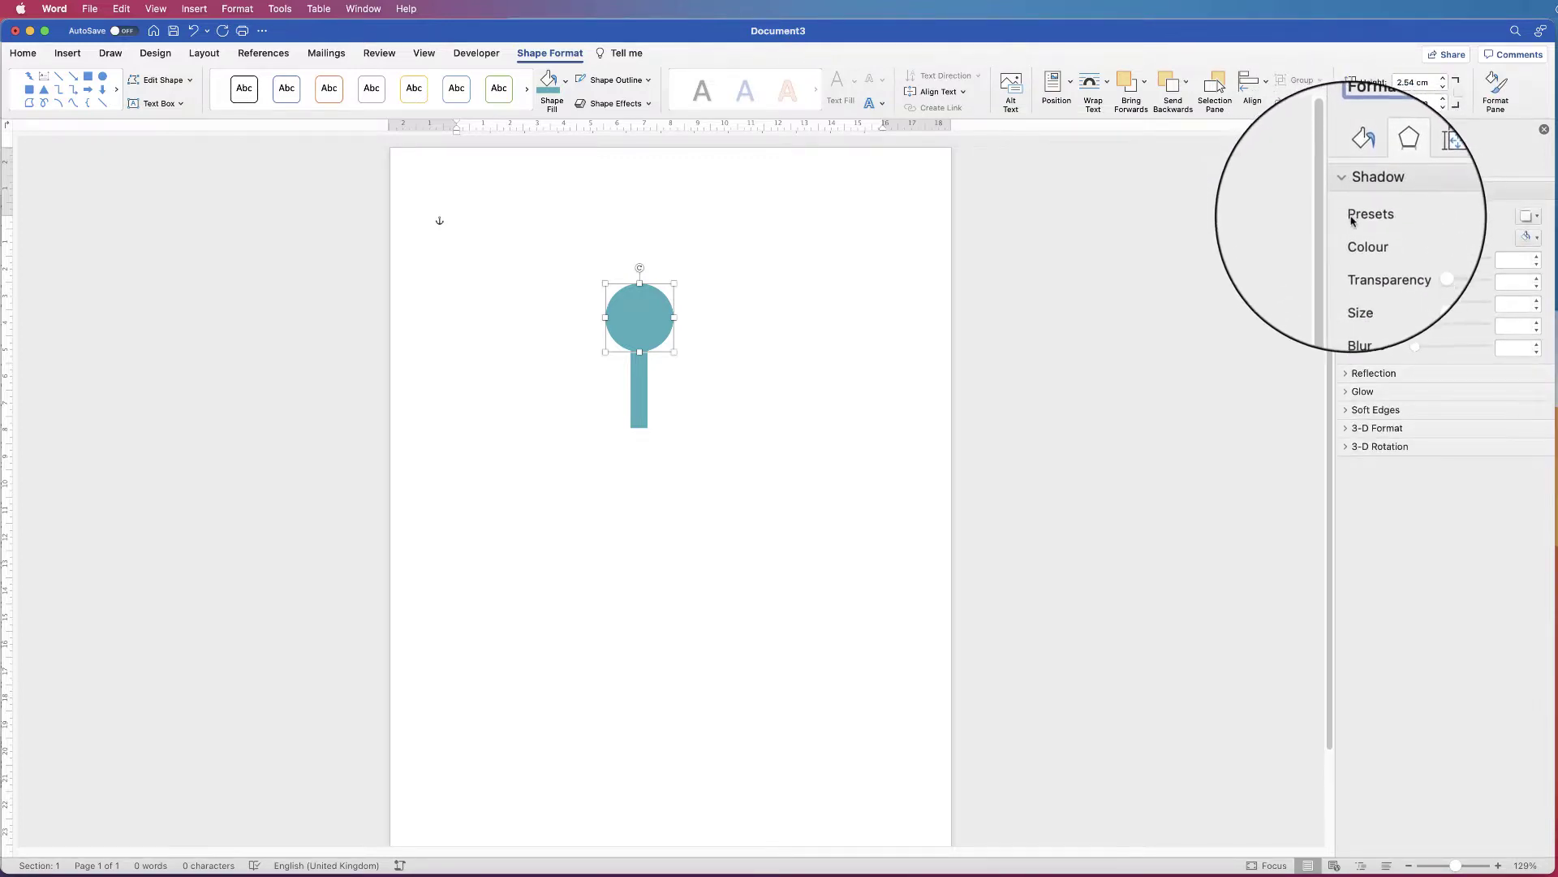
{"action": "left_click", "coordinate": [1537, 217]}
{"action": "left_click", "coordinate": [1536, 195]}
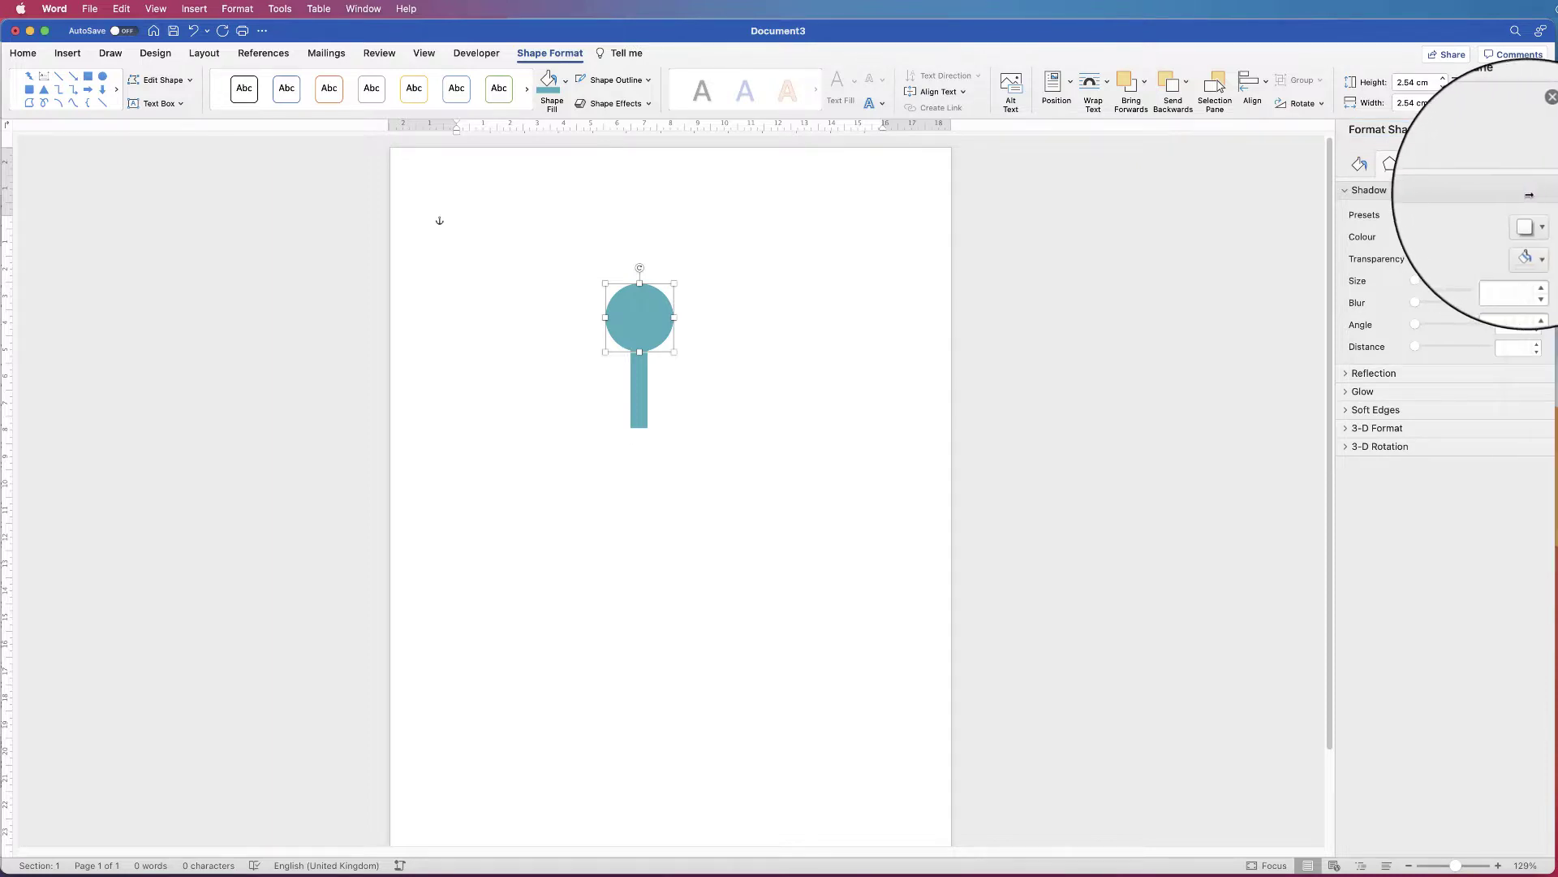
{"action": "left_click", "coordinate": [1408, 213]}
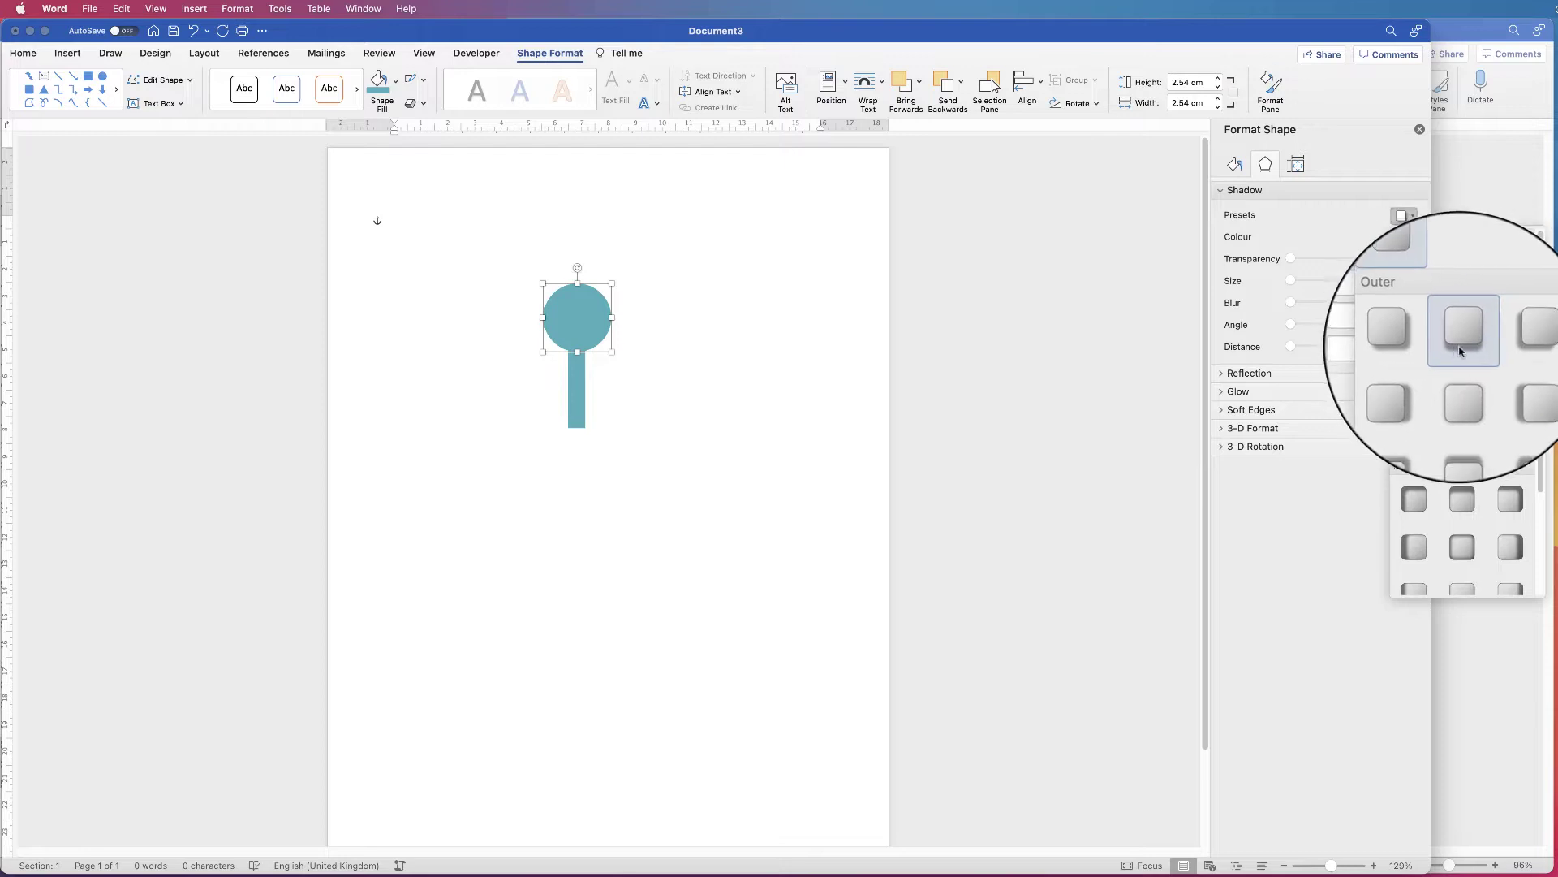
{"action": "left_click", "coordinate": [1459, 349]}
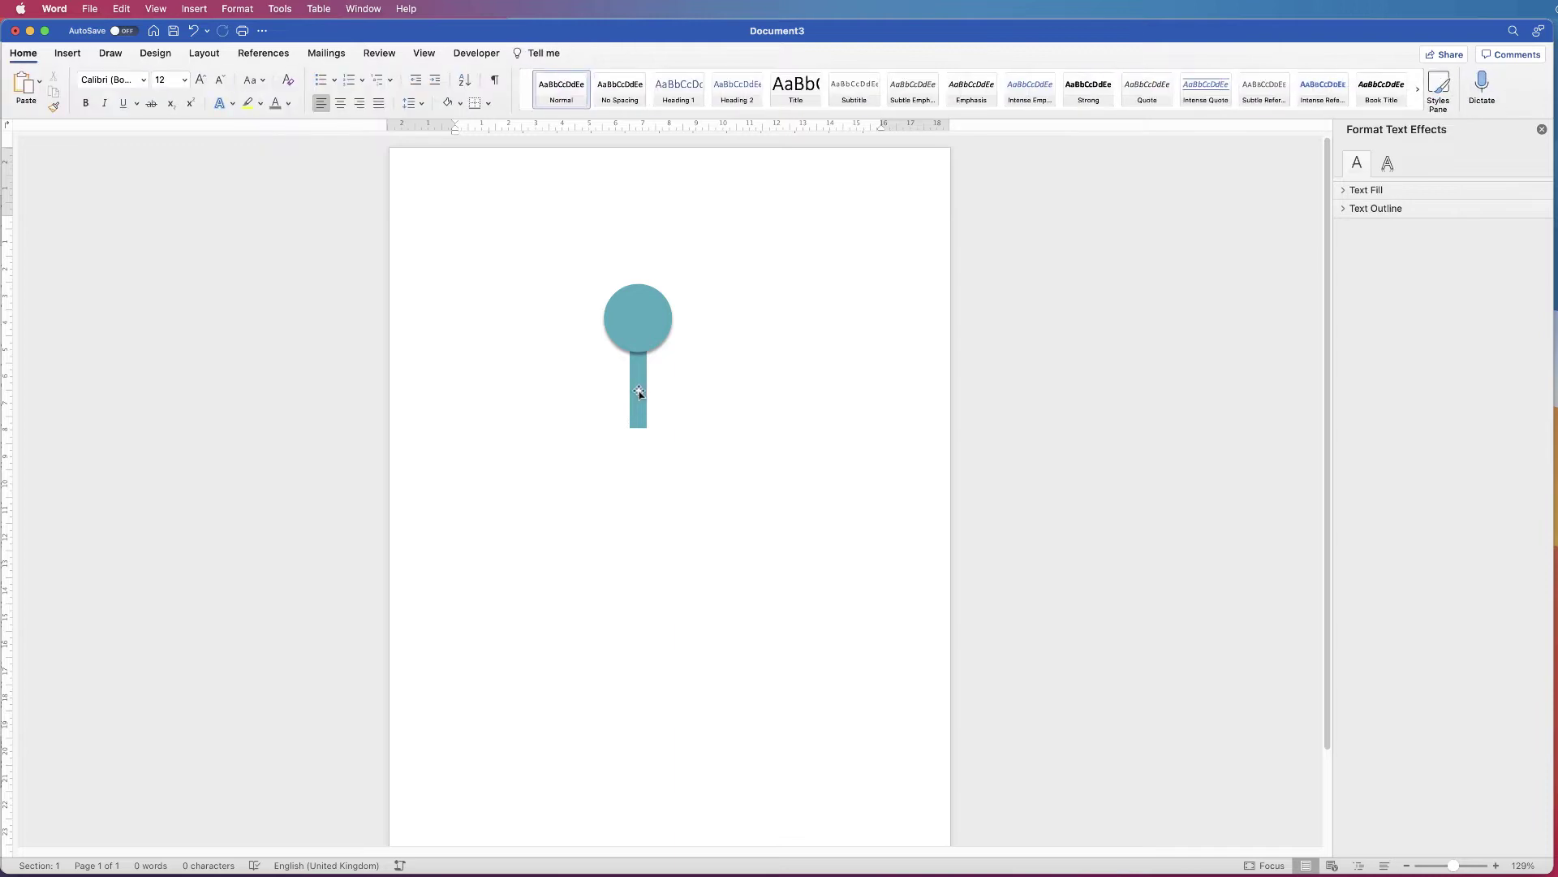
Group the teal circle and bar into one pin object.
{"action": "left_click", "coordinate": [639, 393]}
{"action": "left_click", "coordinate": [650, 308], "text": "shift"}
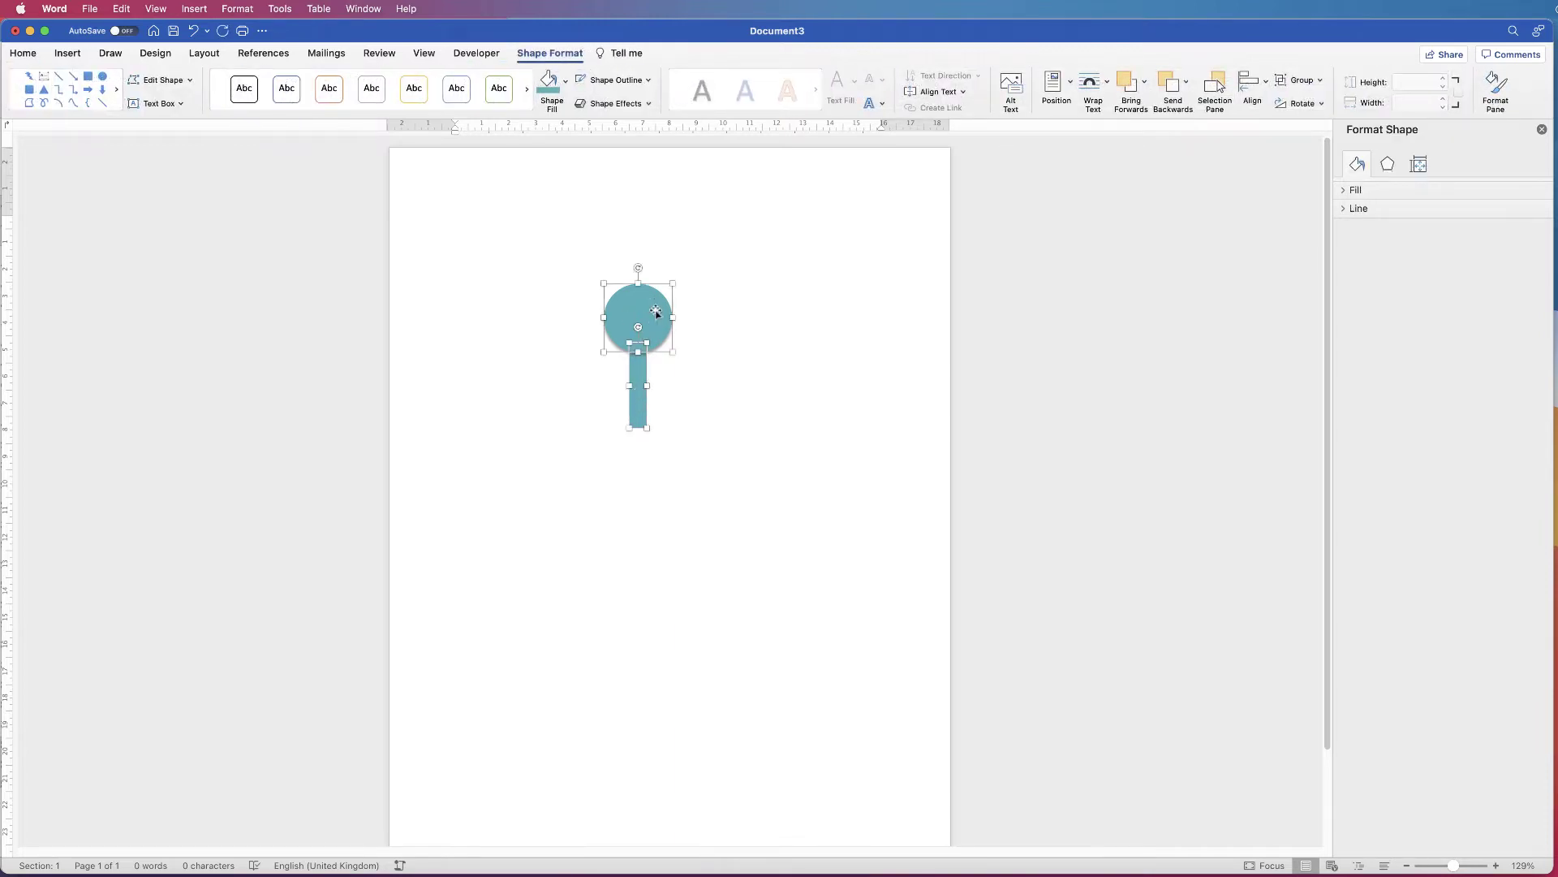
{"action": "left_click", "coordinate": [1299, 80]}
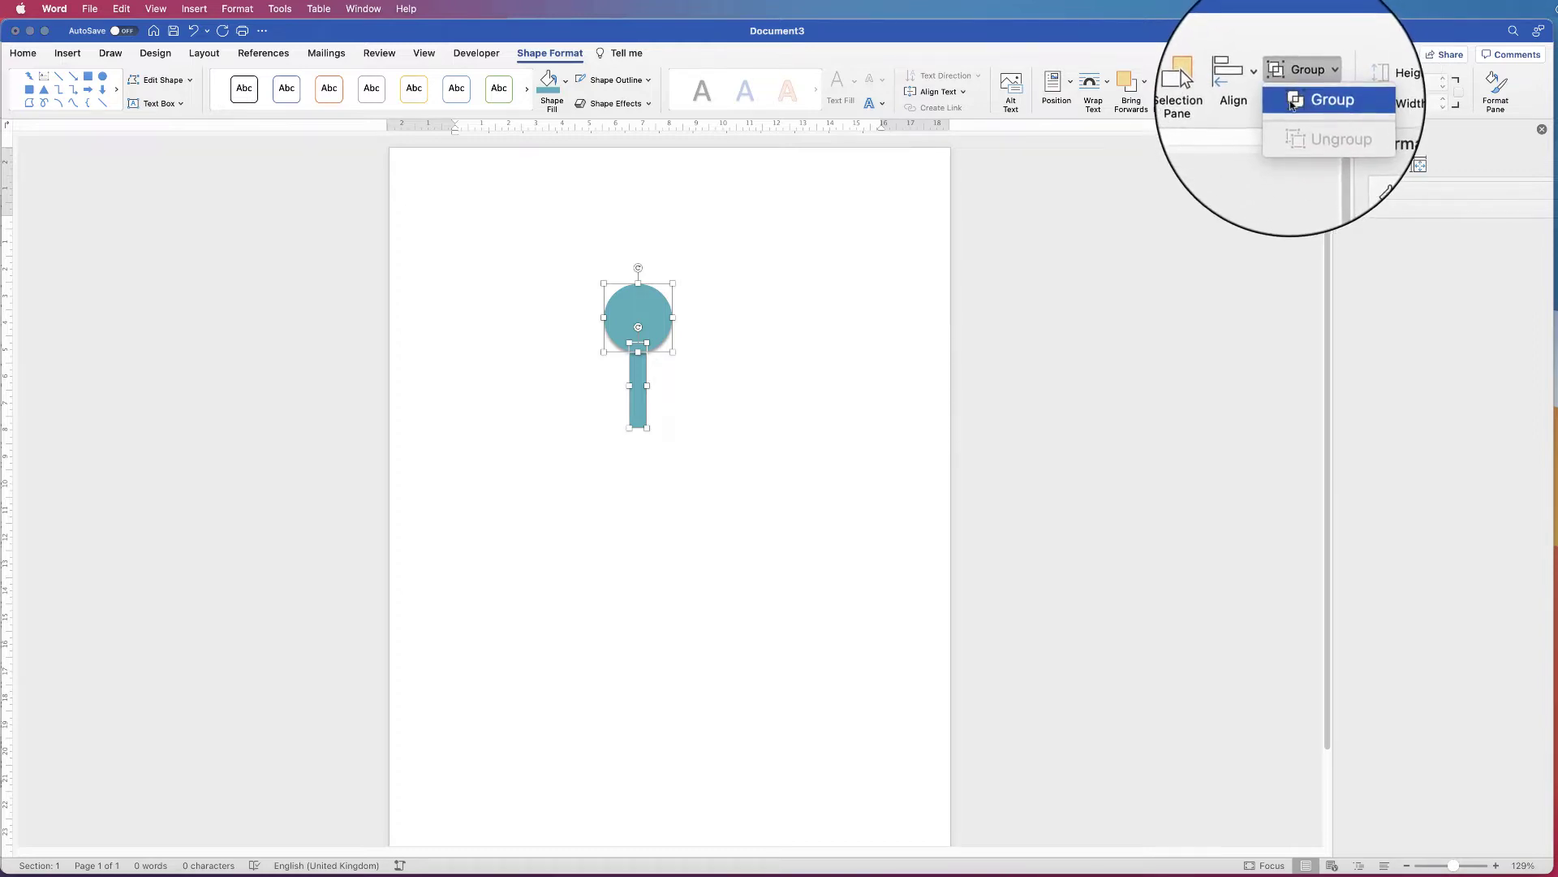
{"action": "left_click", "coordinate": [1331, 107]}
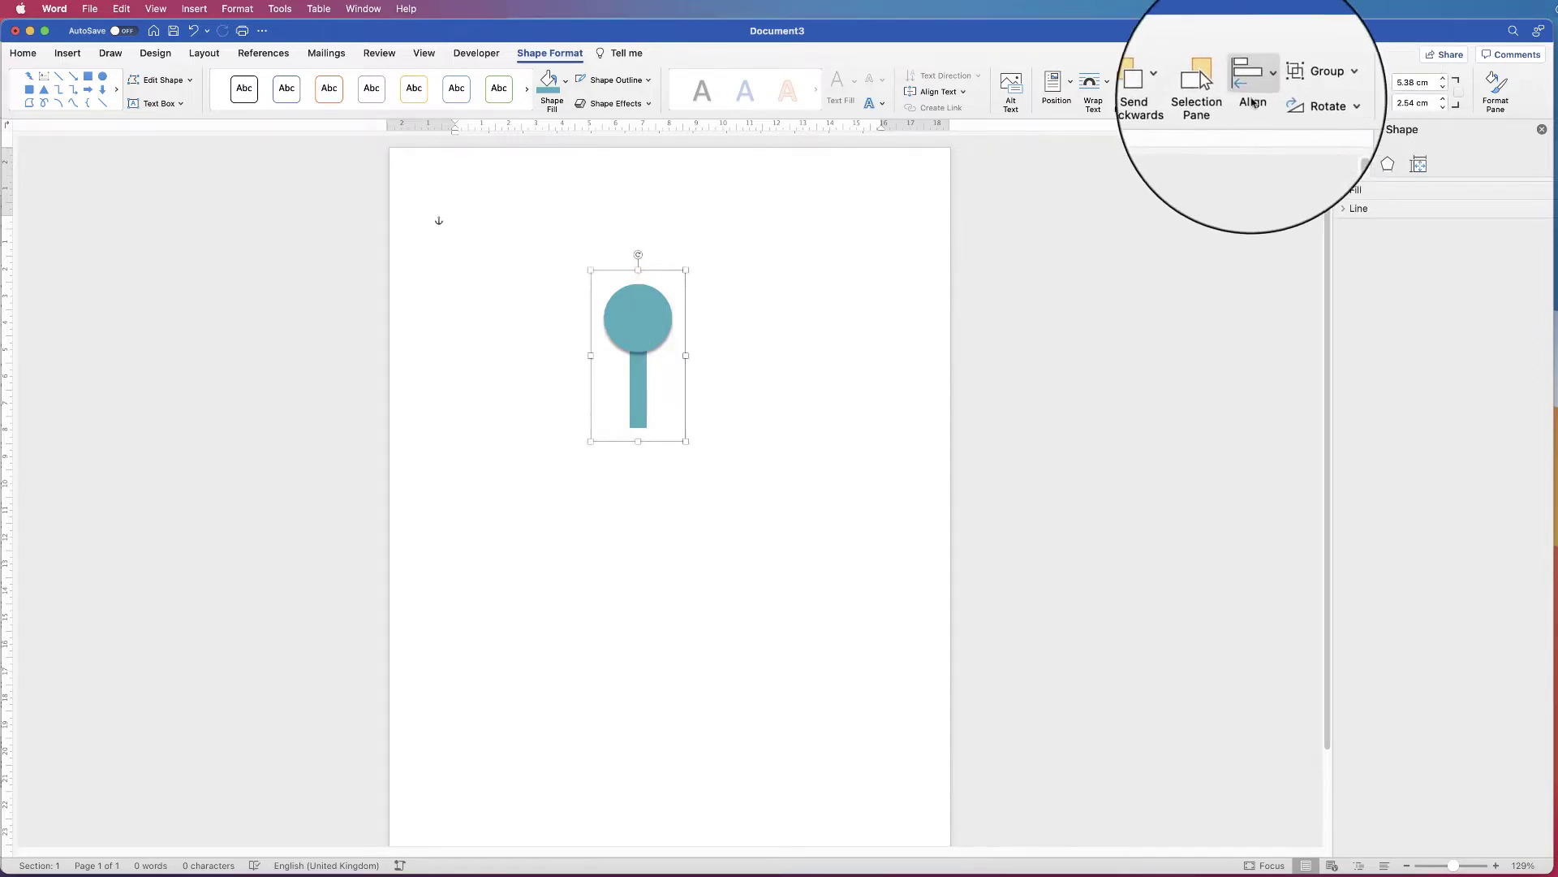
Align the grouped pin to the horizontal centre of the page.
{"action": "left_click", "coordinate": [1246, 77]}
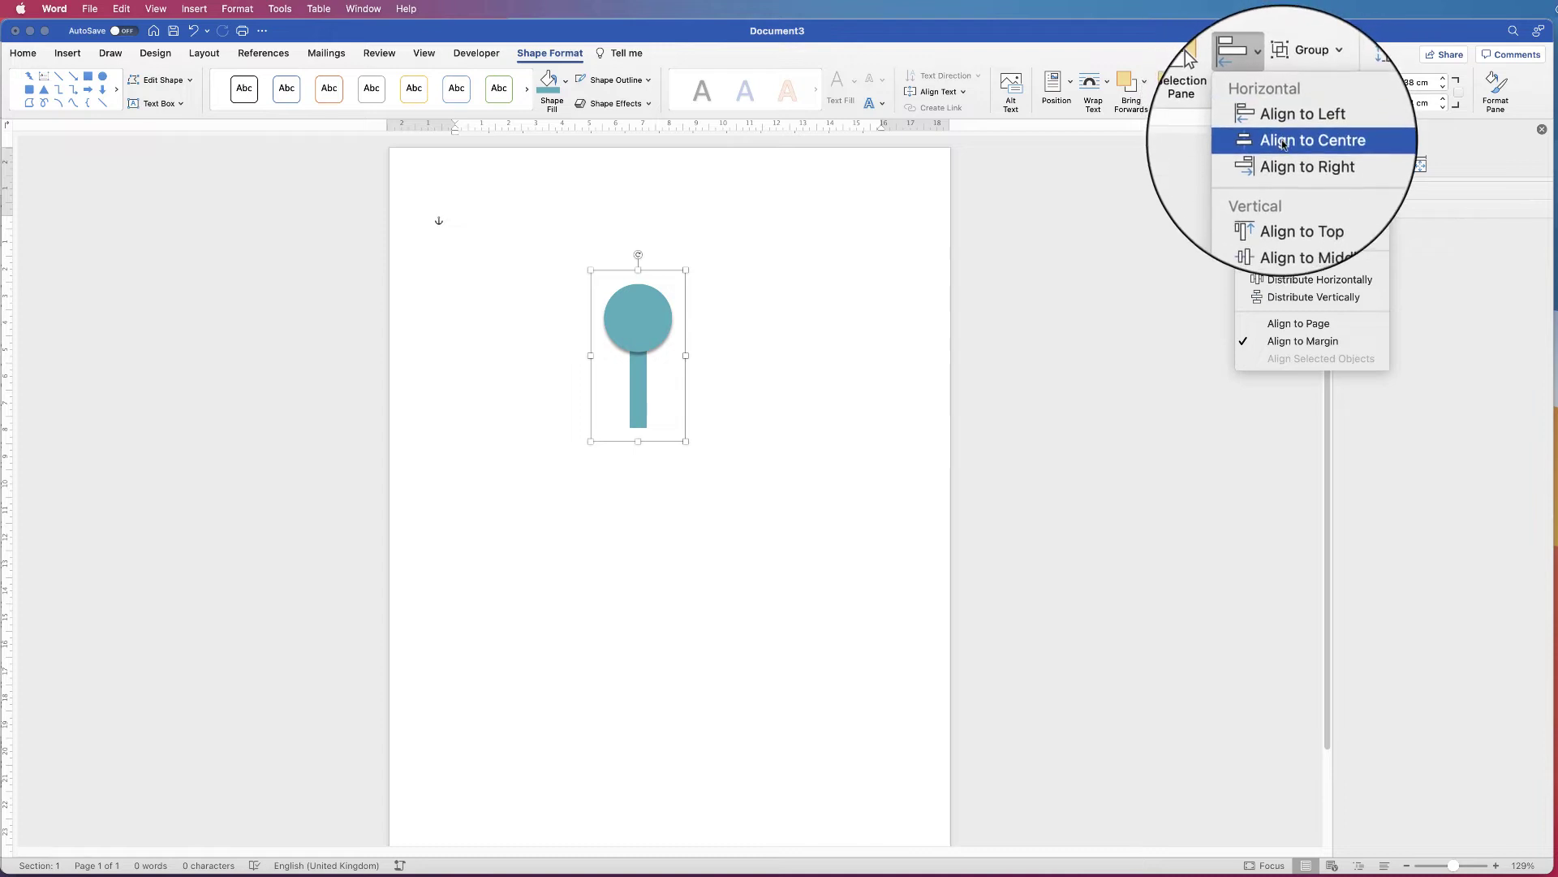
{"action": "left_click", "coordinate": [1290, 138]}
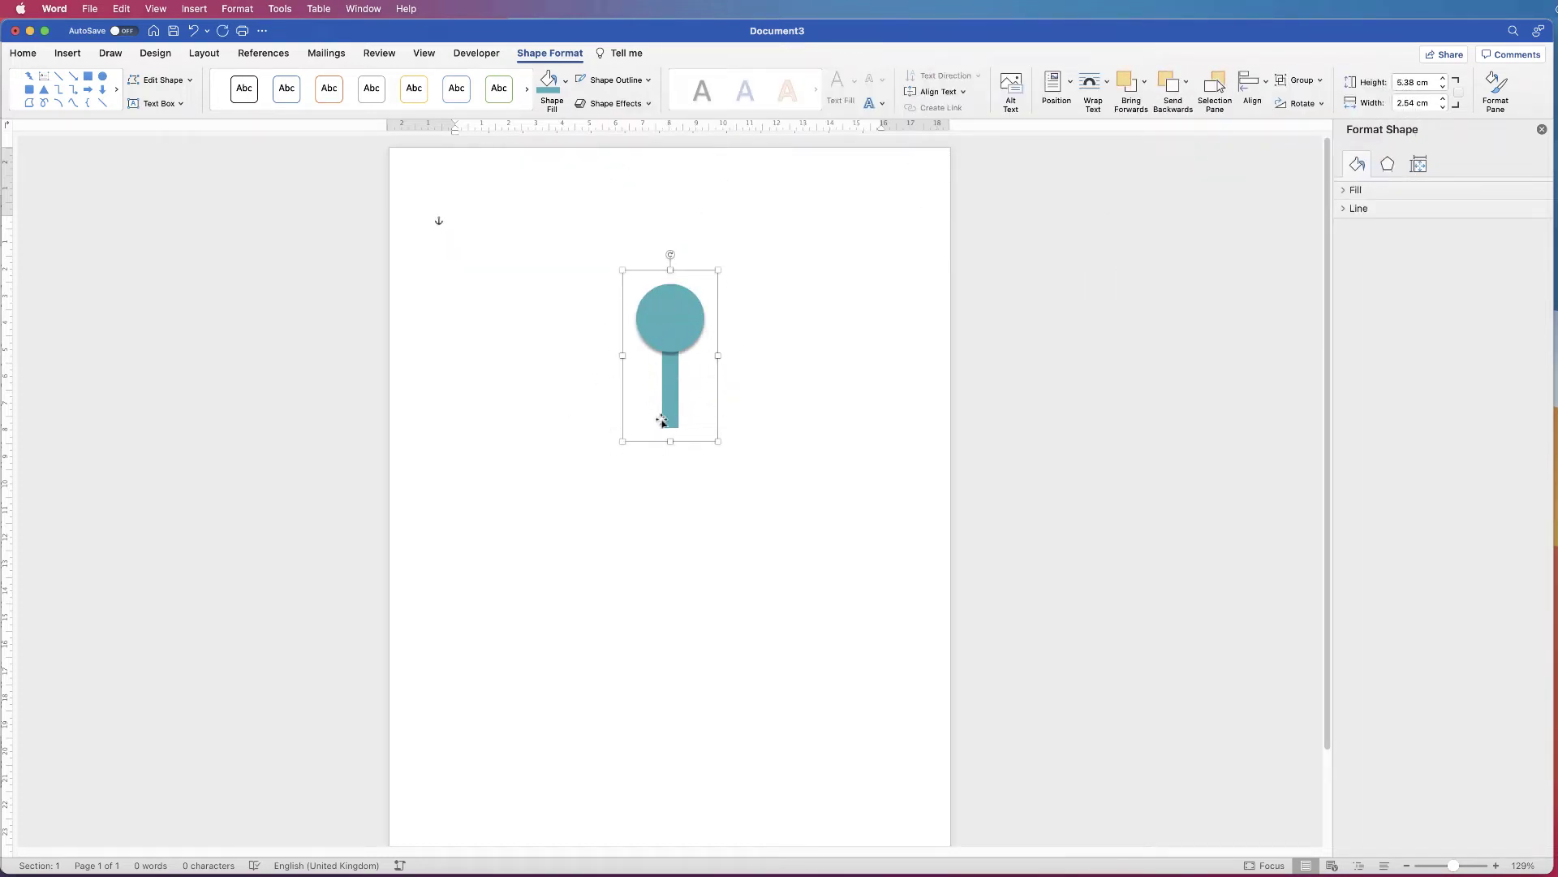
{"action": "left_click", "coordinate": [758, 369]}
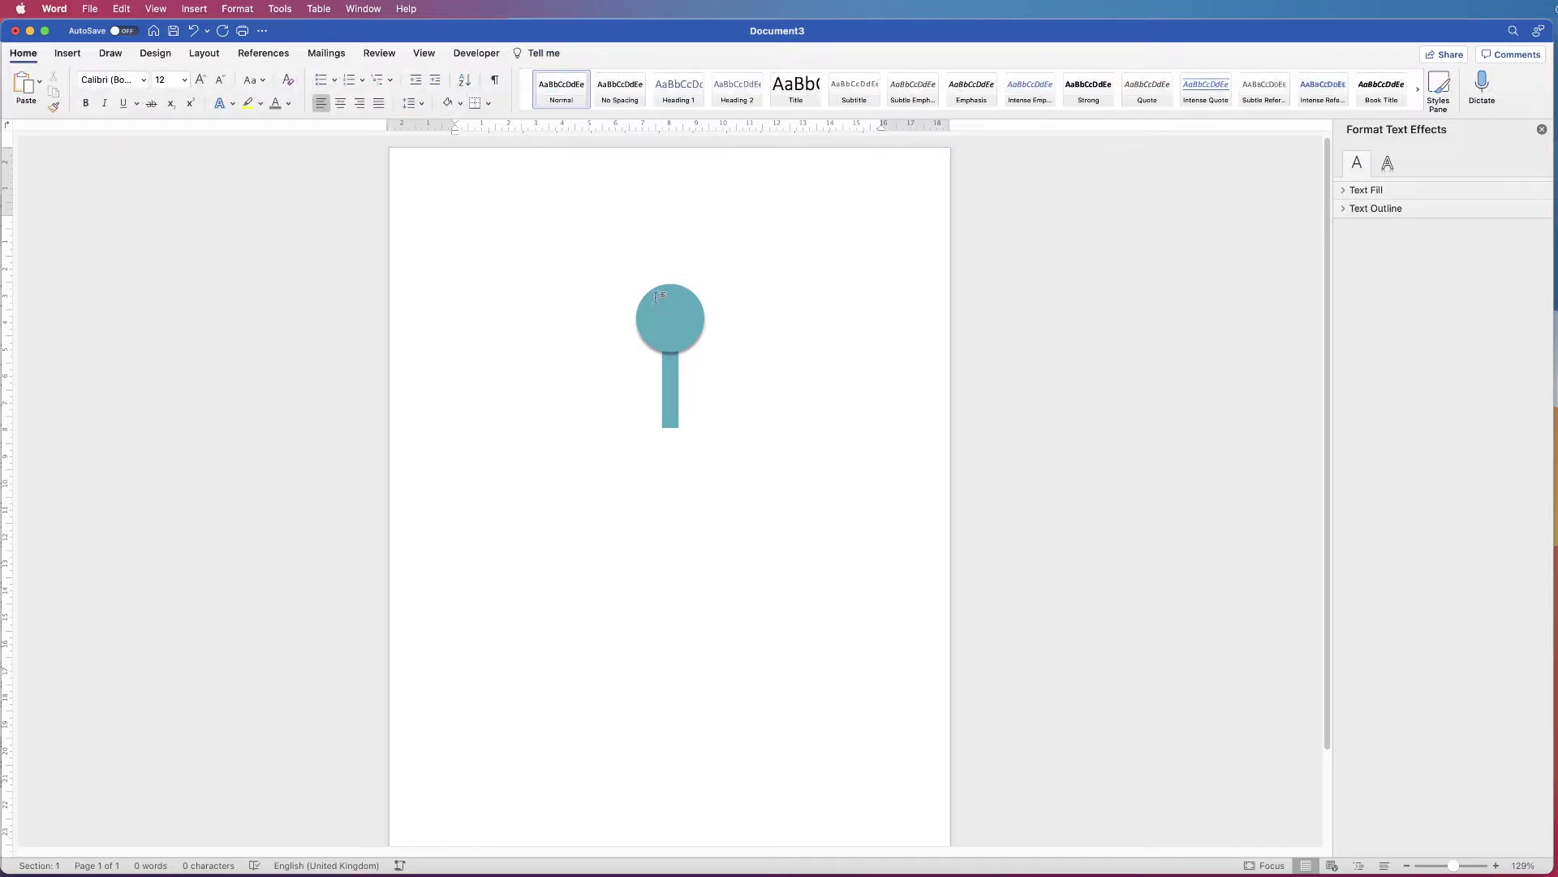
{"action": "left_click", "coordinate": [68, 53]}
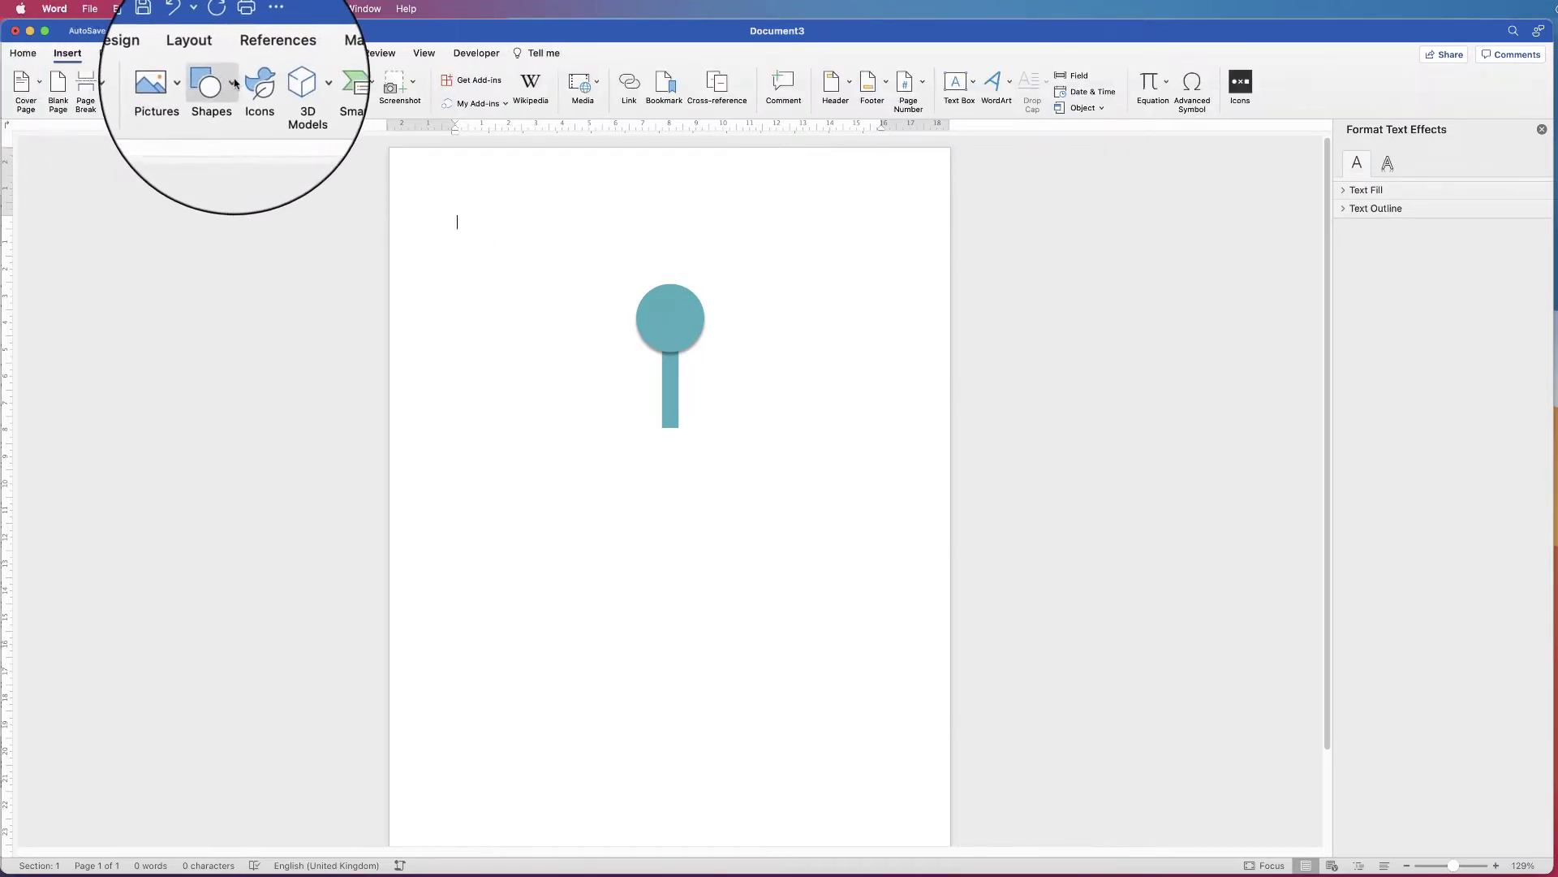
Insert the plain globe icon found by searching the icon library for 'GLOBE'.
{"action": "left_click", "coordinate": [251, 86]}
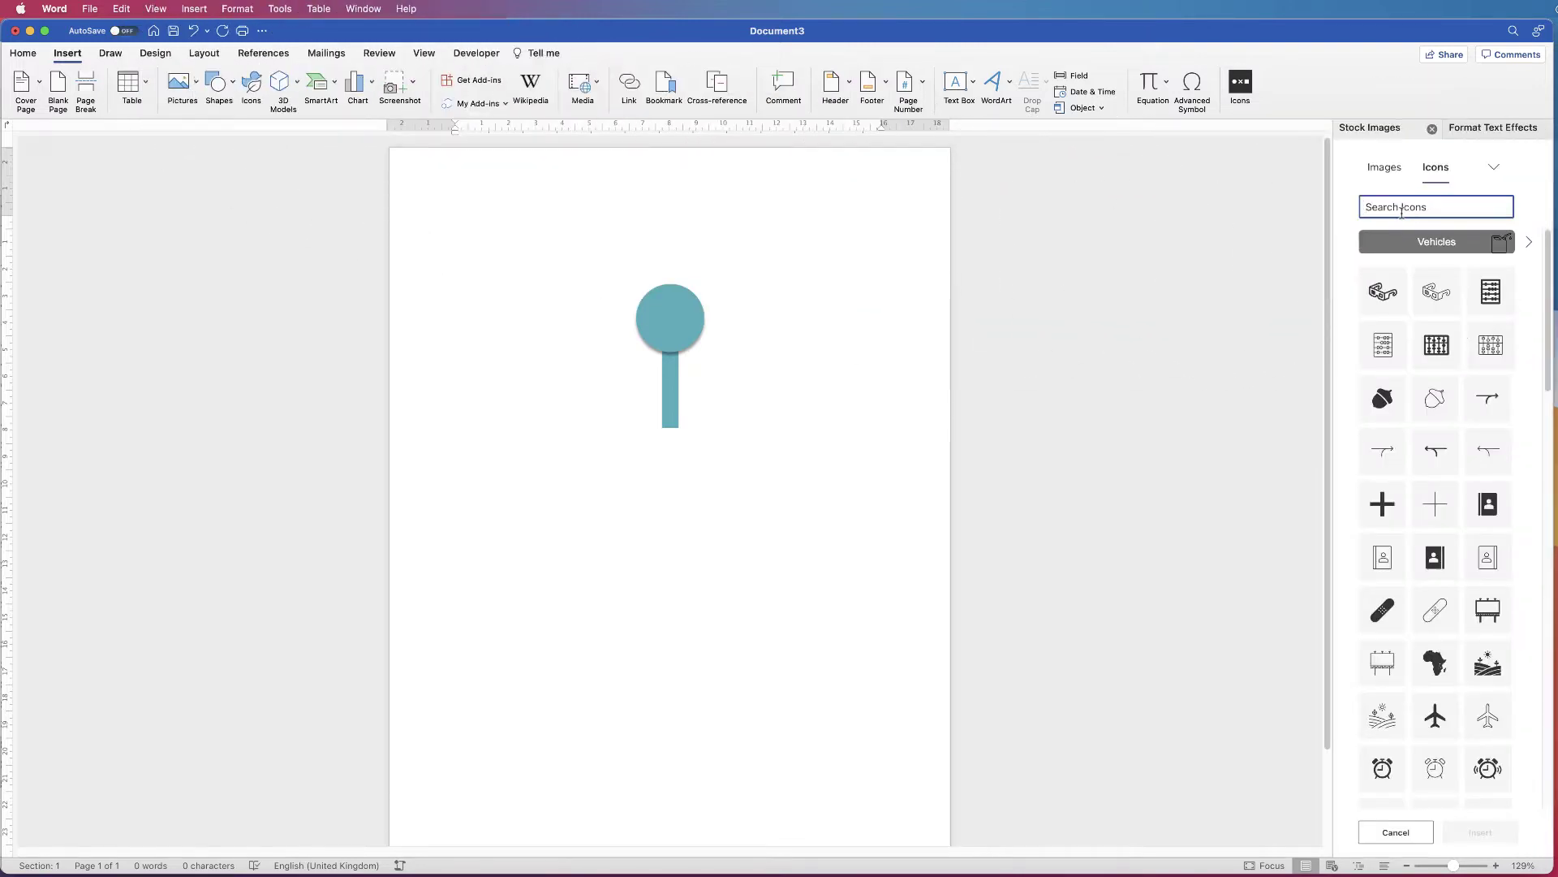
{"action": "type", "text": "GLOBE"}
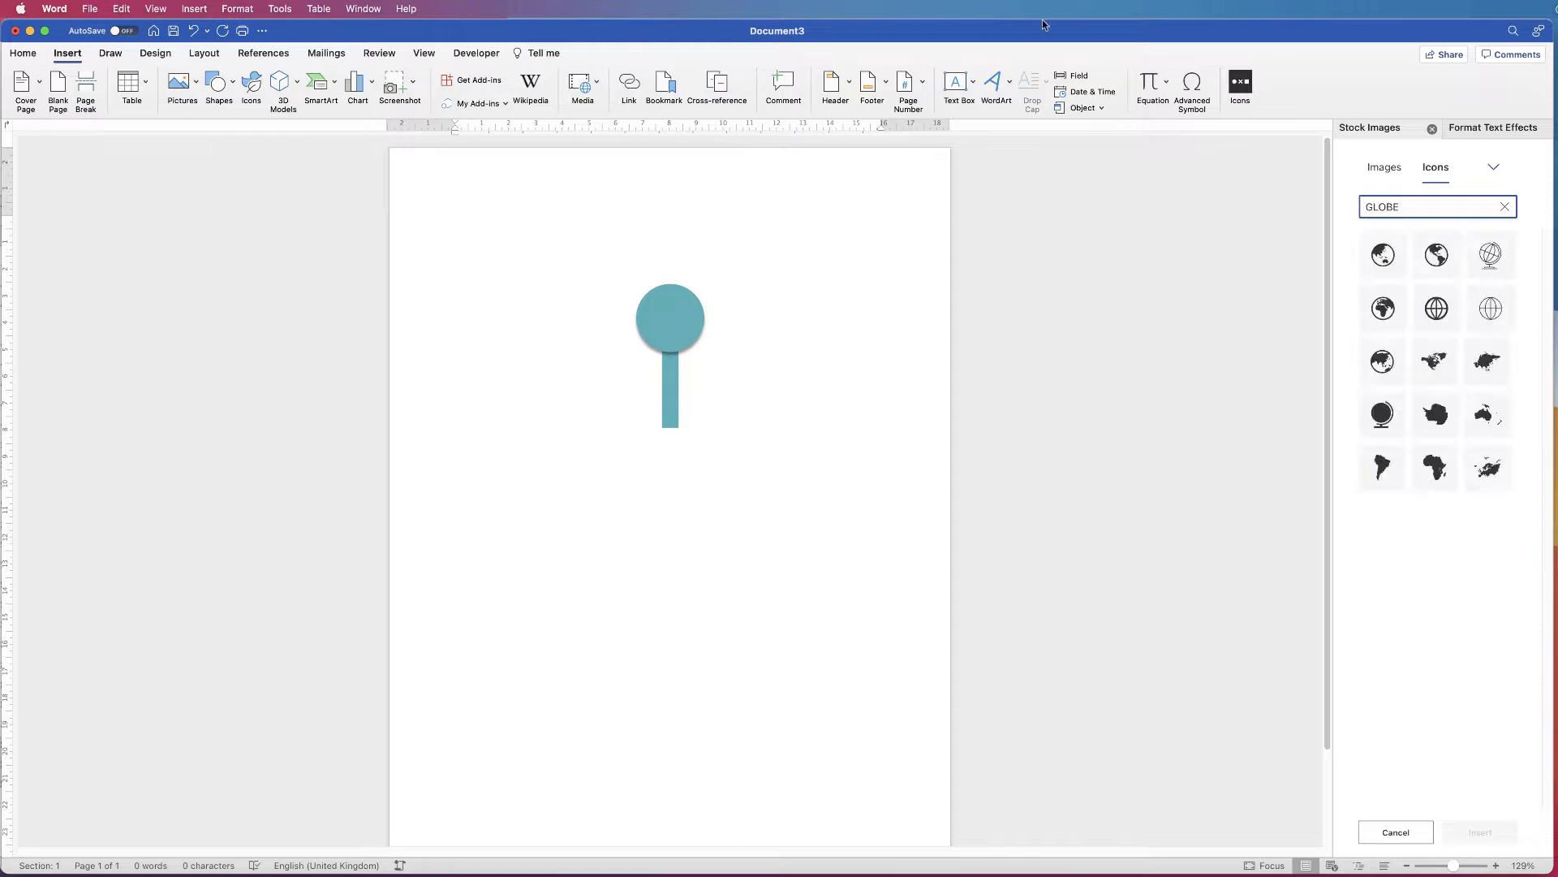
{"action": "left_click", "coordinate": [1450, 242]}
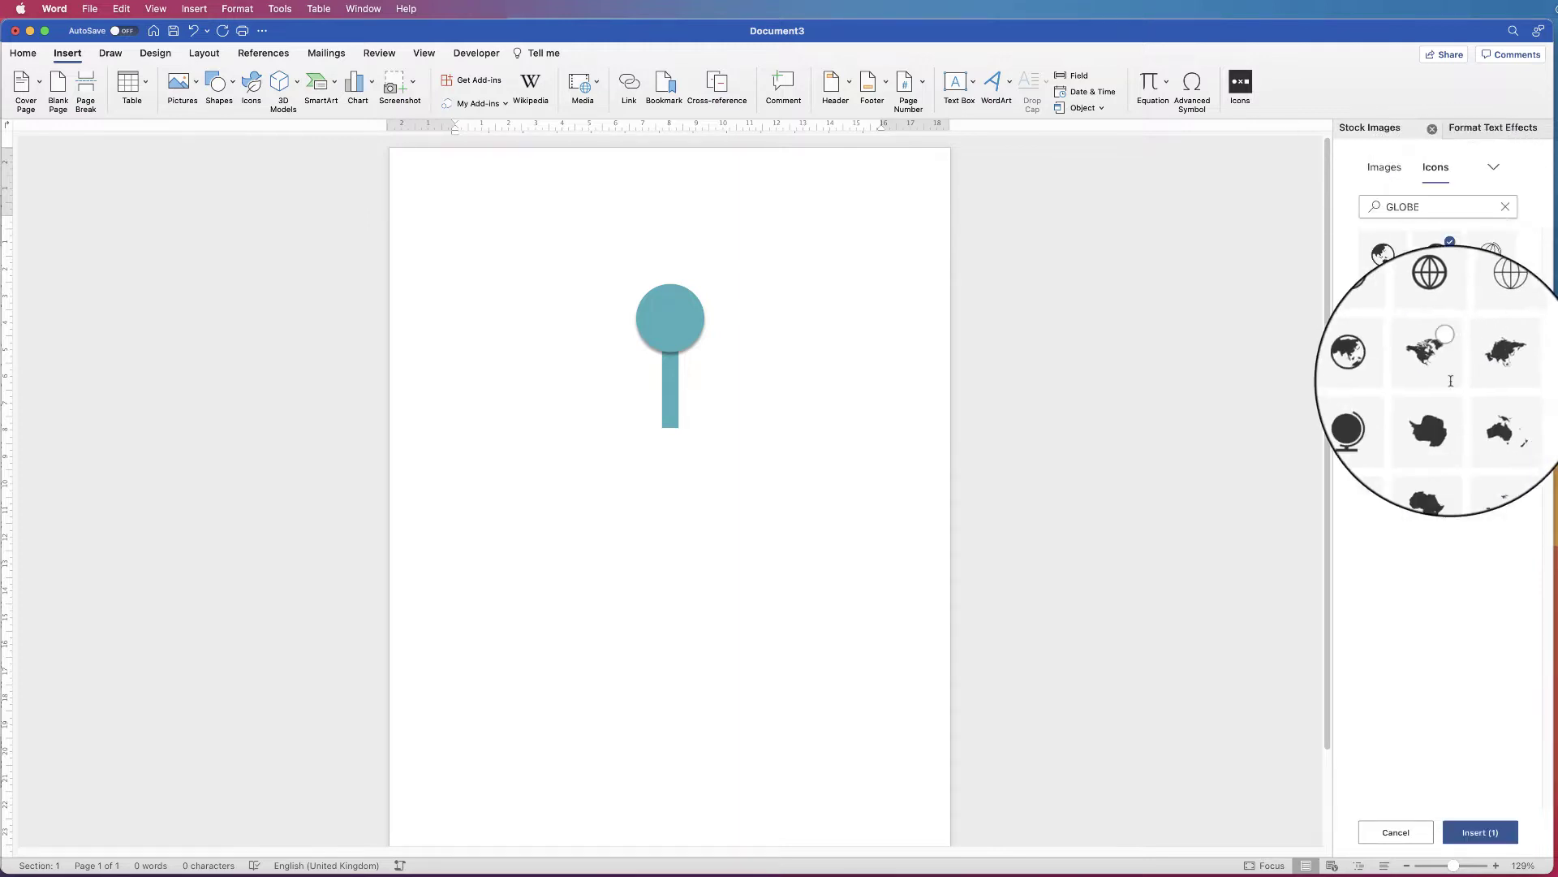
{"action": "left_click", "coordinate": [1475, 836]}
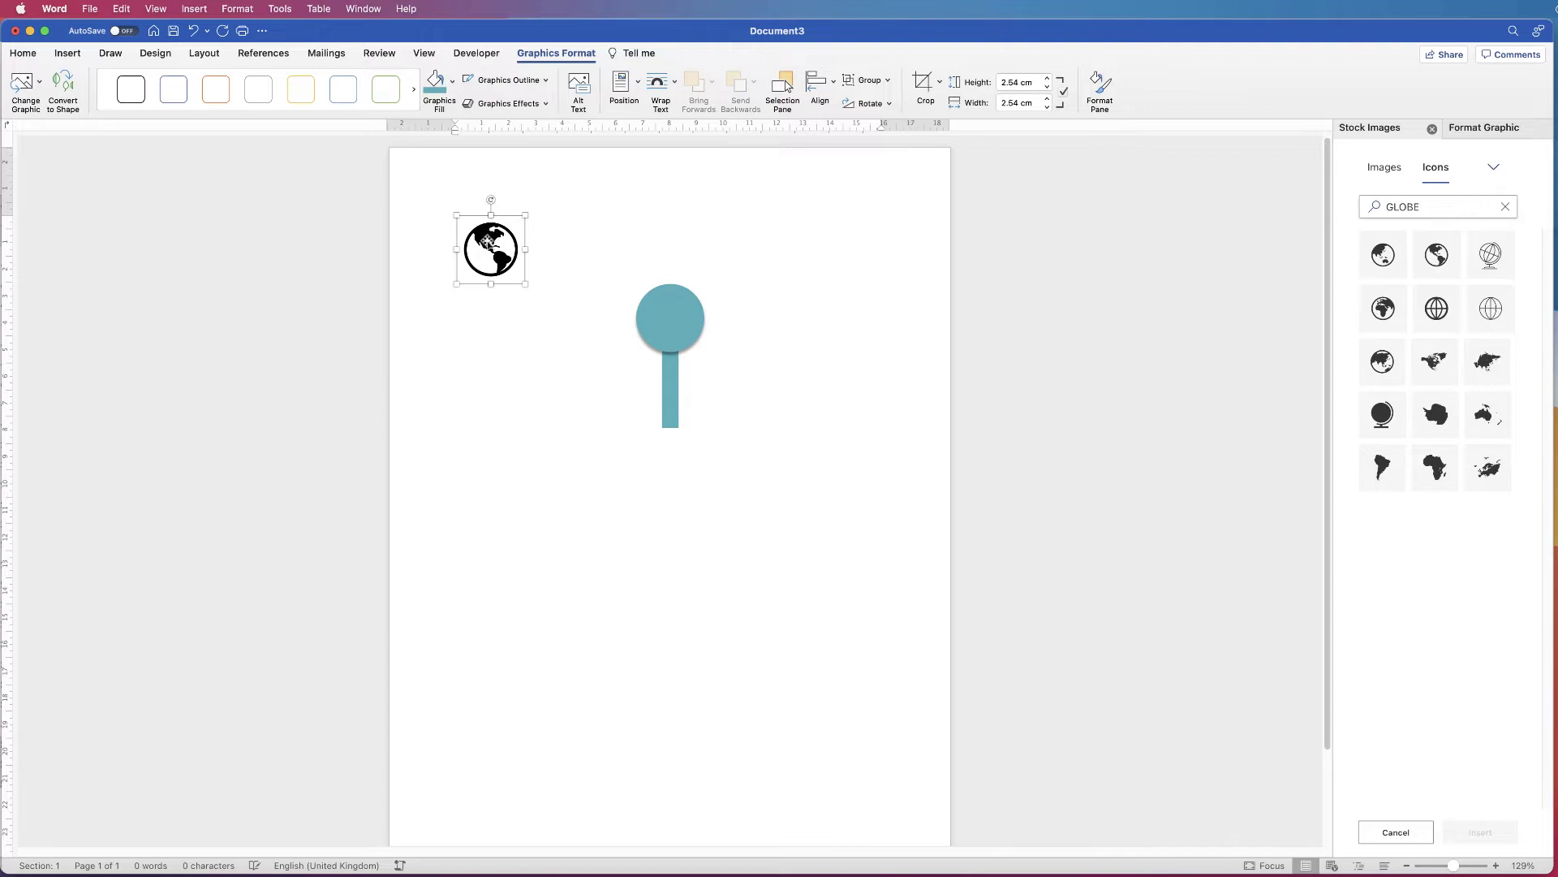
{"action": "left_click", "coordinate": [499, 264]}
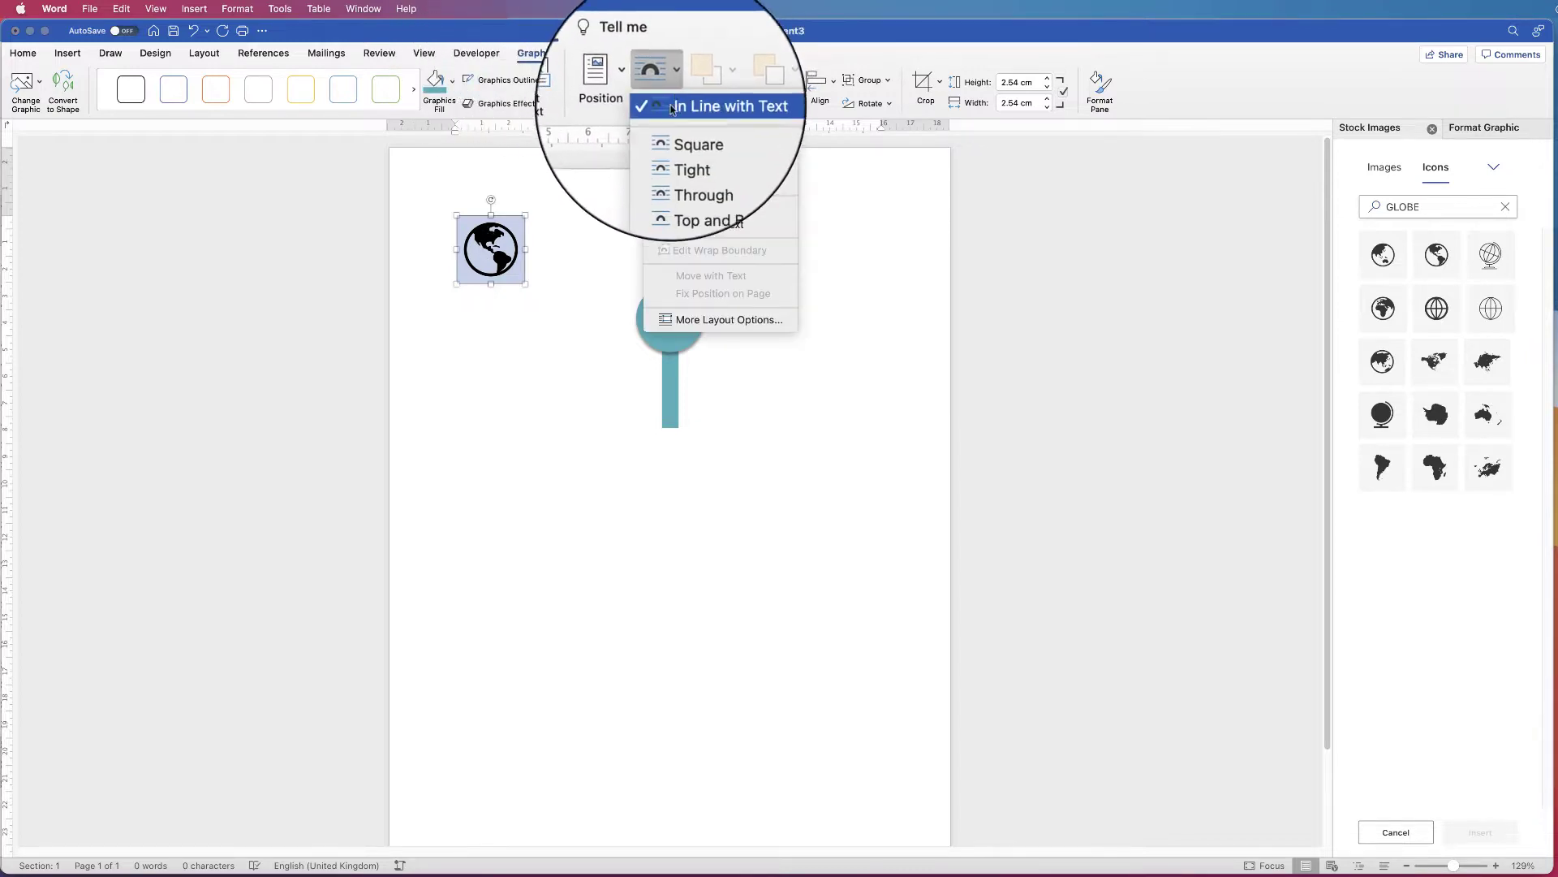
Set the globe to In Front of Text and drag it onto the teal circle.
{"action": "left_click", "coordinate": [684, 232]}
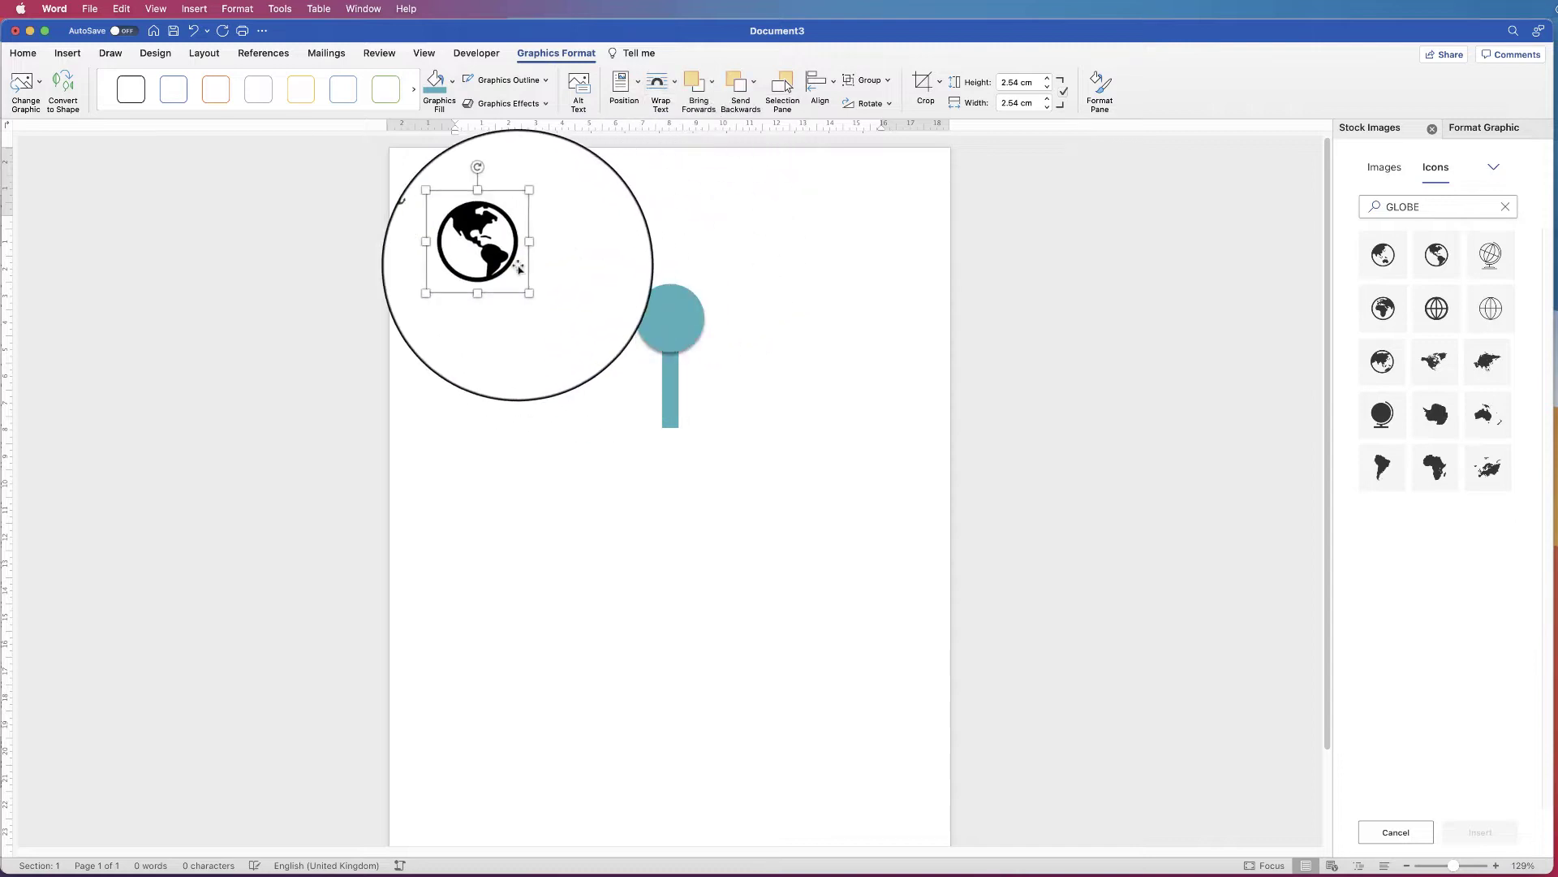
{"action": "left_click_drag", "start_coordinate": [514, 217], "coordinate": [679, 325]}
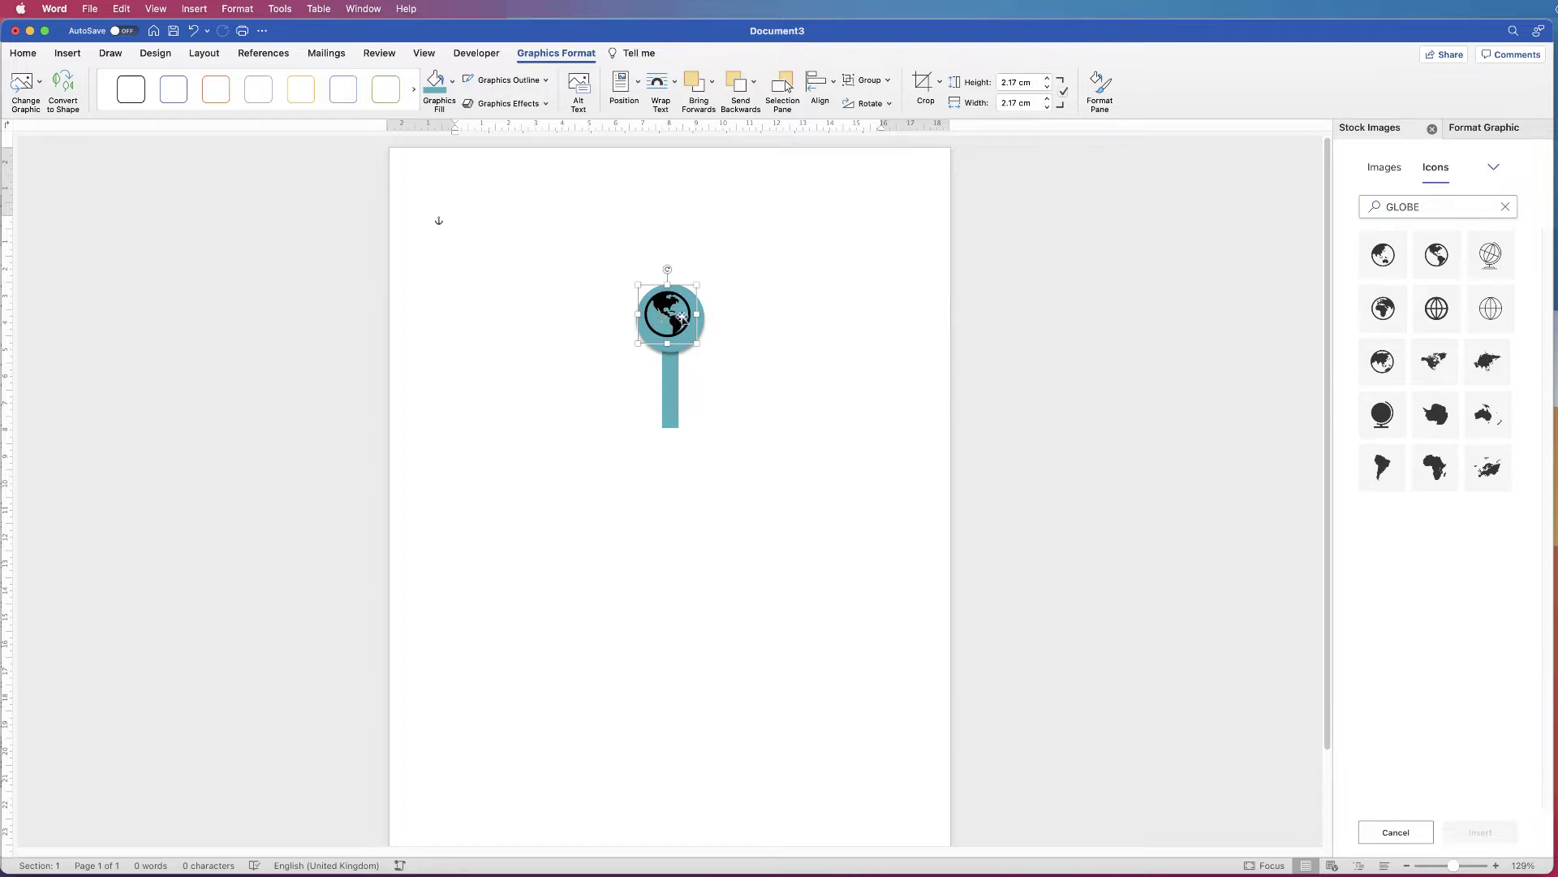
Fill the globe icon white and zoom in on the pin marker.
{"action": "left_click", "coordinate": [451, 78]}
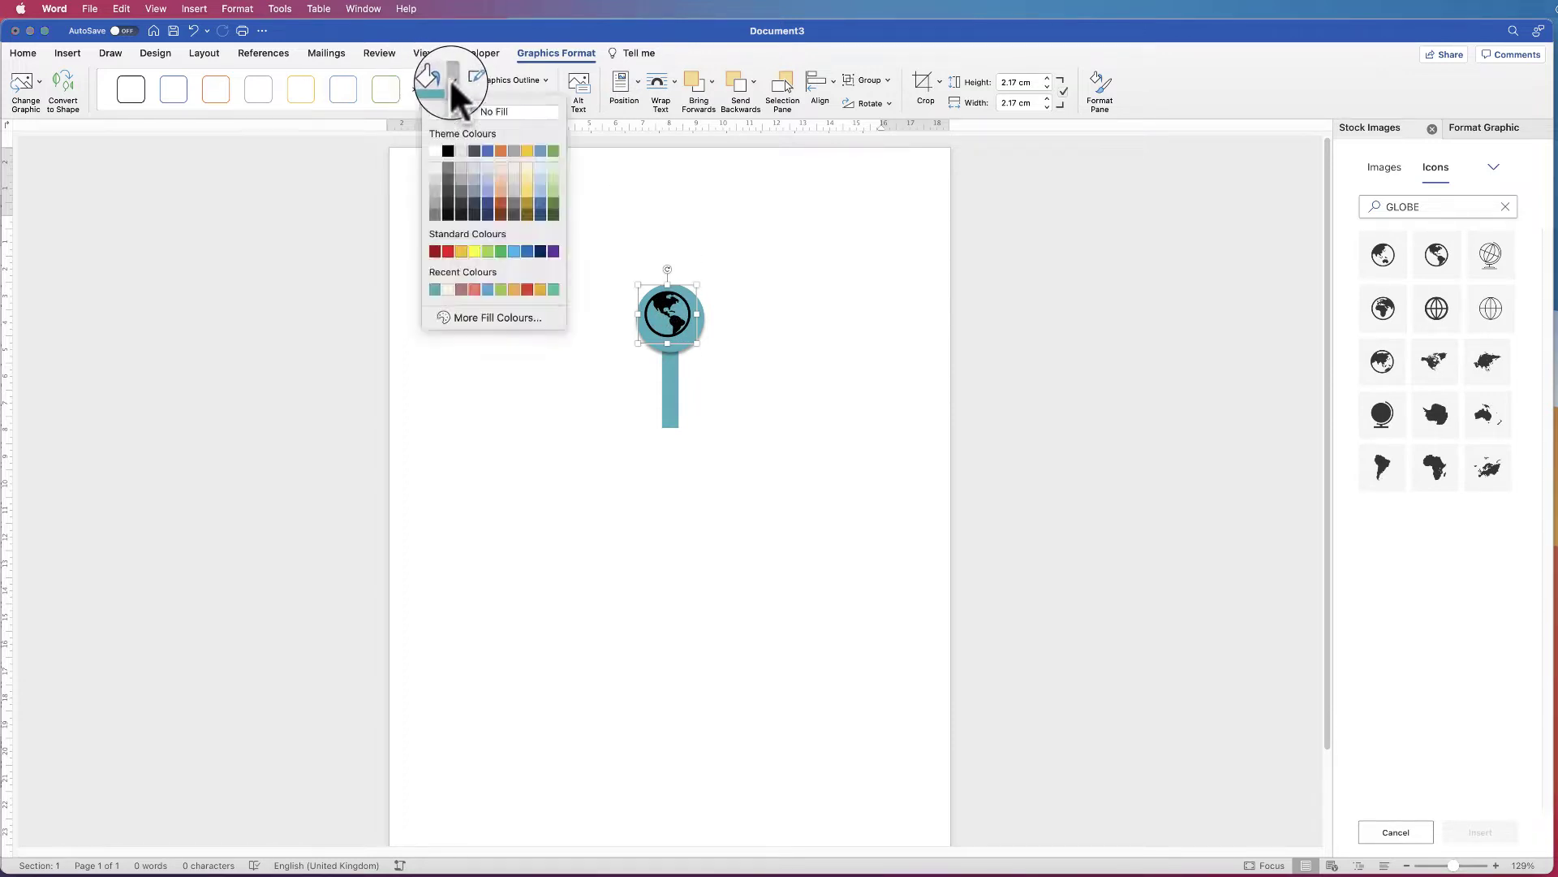
{"action": "left_click", "coordinate": [429, 155]}
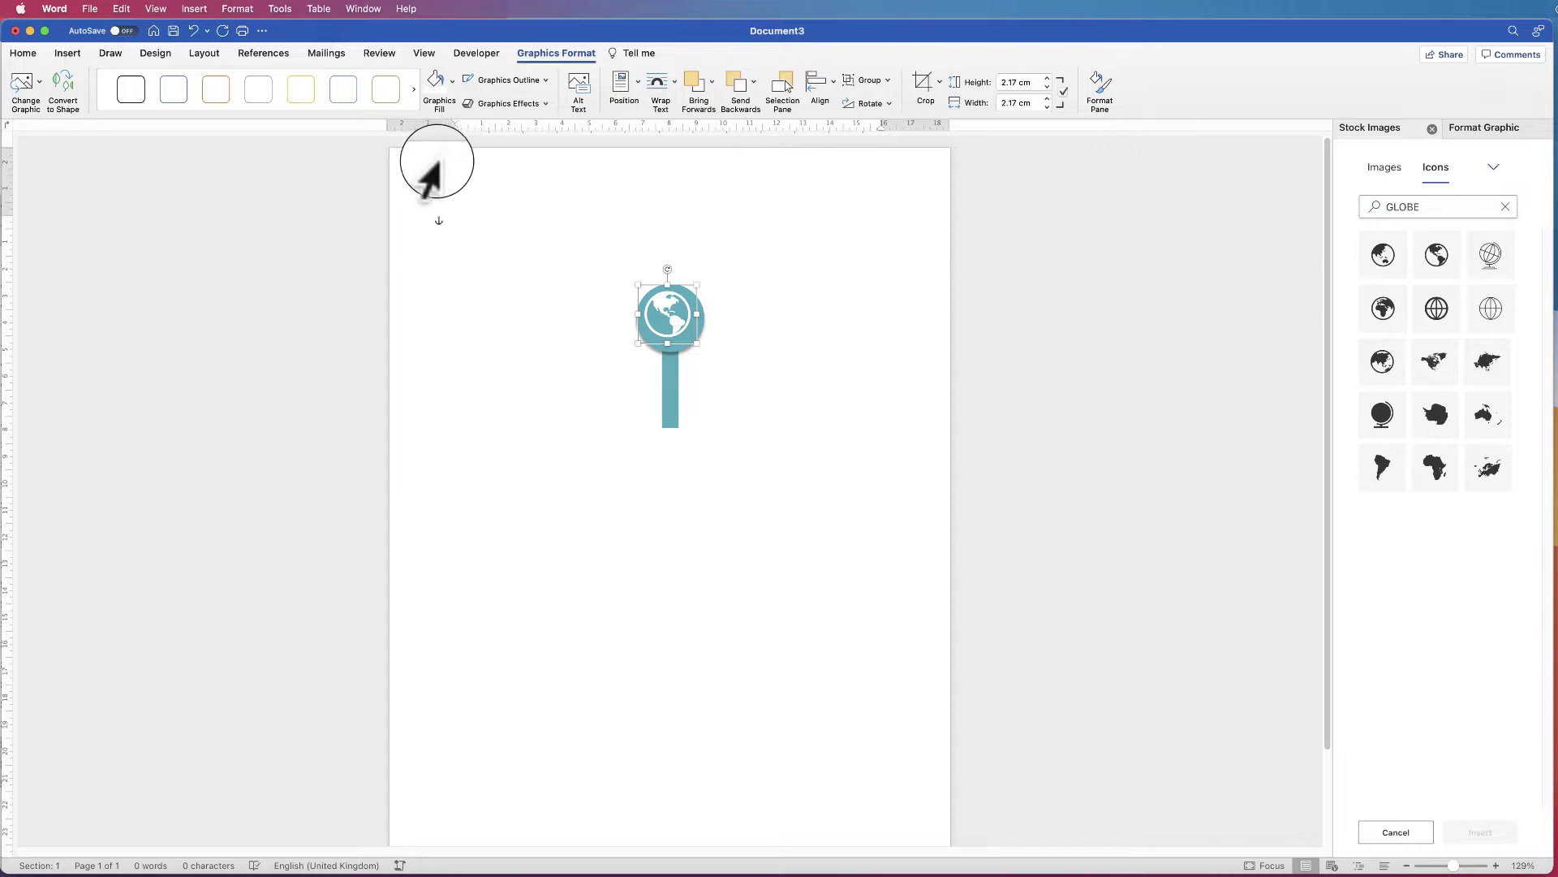
{"action": "left_click_drag", "start_coordinate": [1457, 870], "coordinate": [1469, 867]}
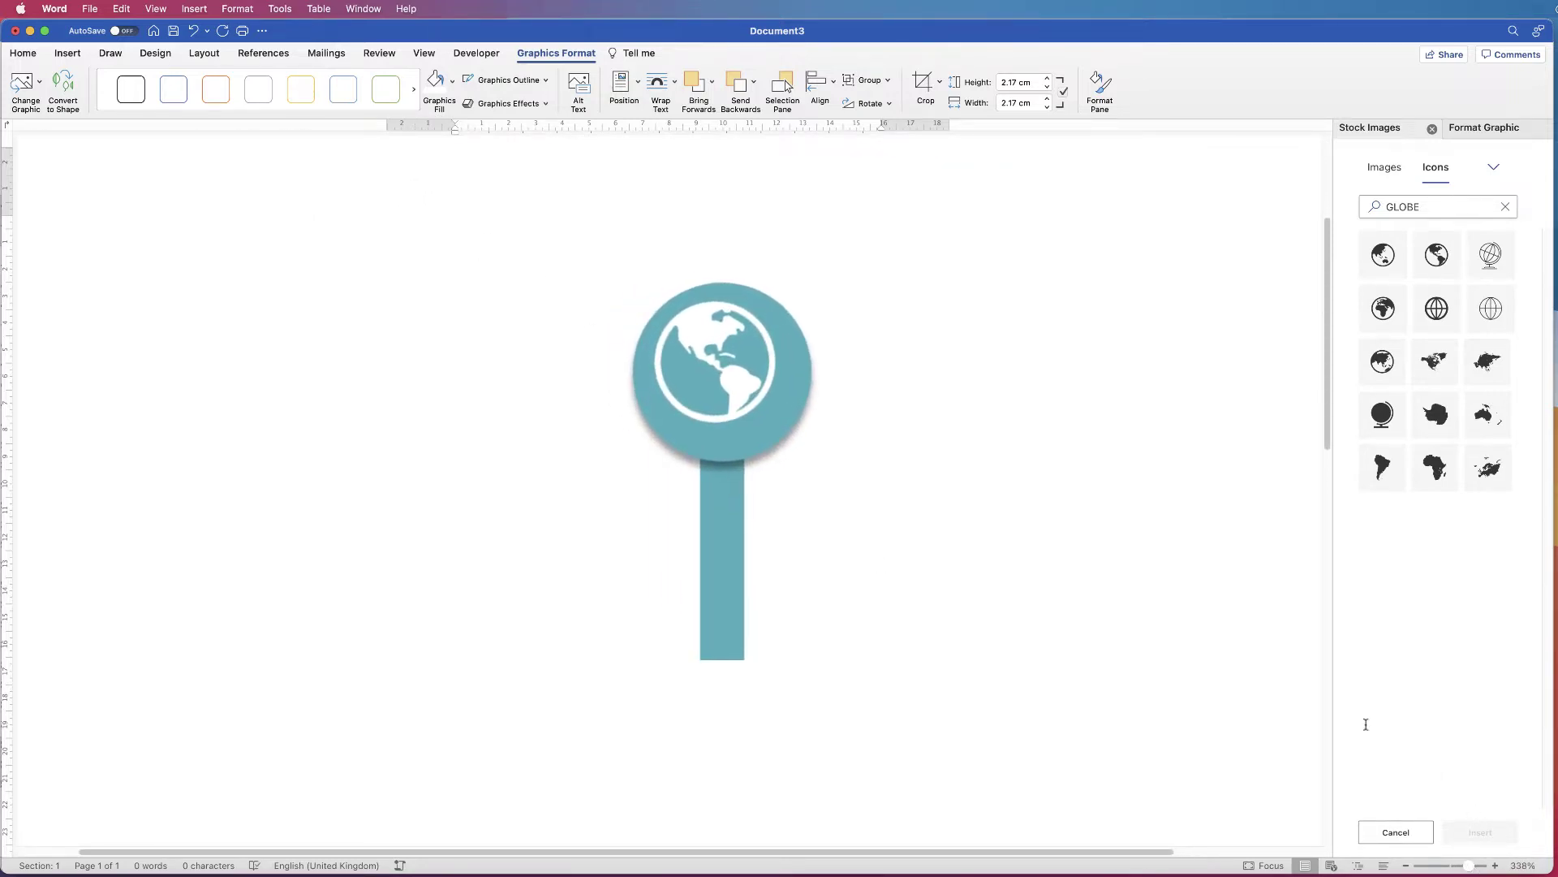
{"action": "left_click", "coordinate": [683, 309]}
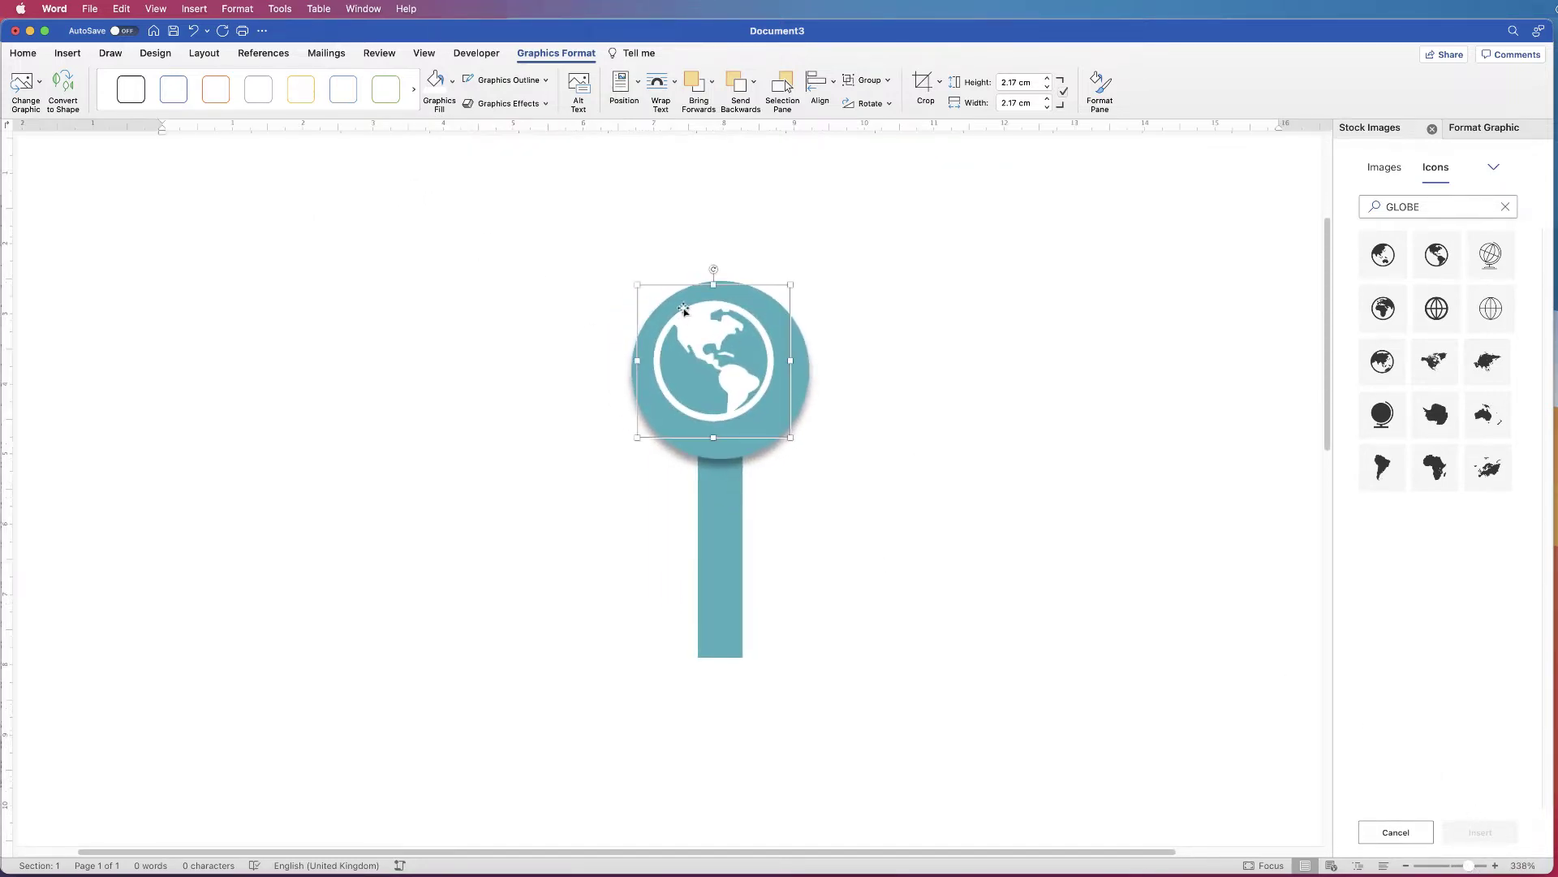
{"action": "left_click", "coordinate": [721, 539]}
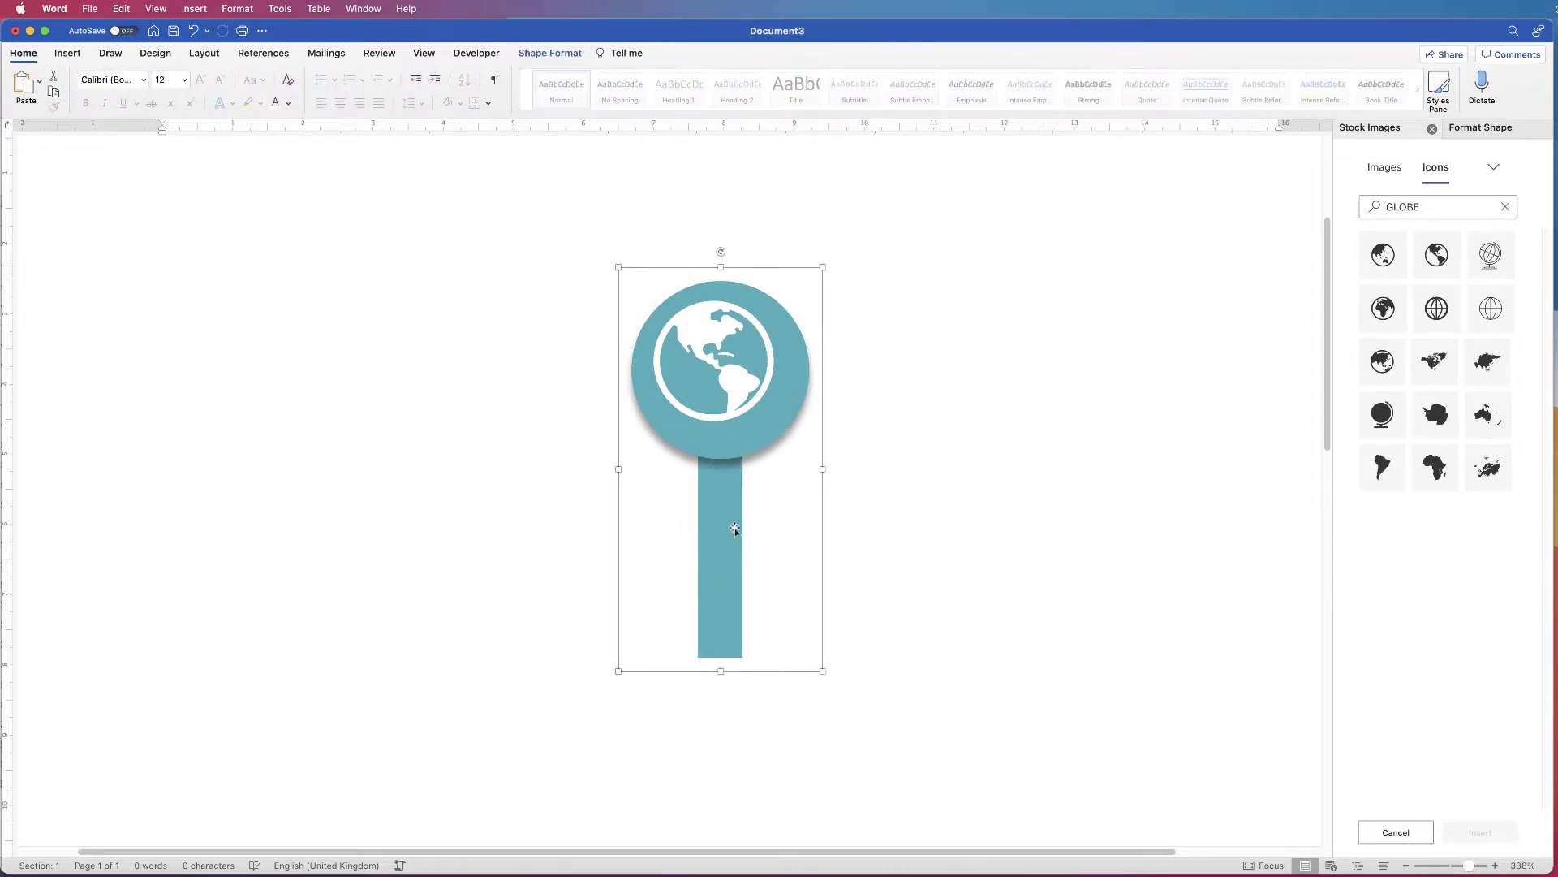
Ungroup the teal circle and stem.
{"action": "left_click", "coordinate": [562, 56]}
{"action": "left_click", "coordinate": [1317, 81]}
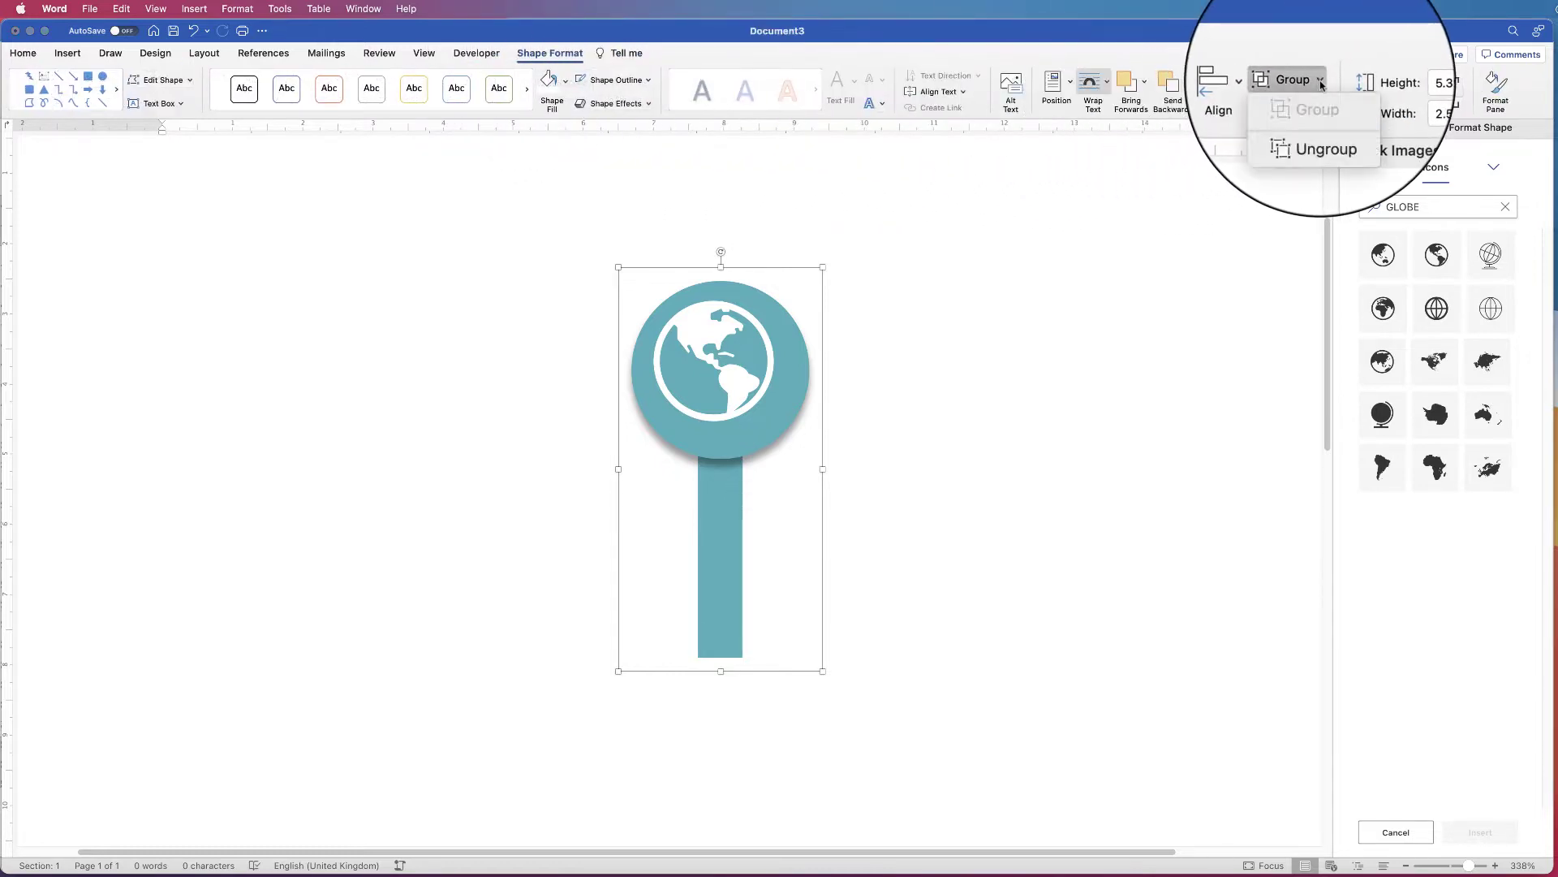
{"action": "left_click", "coordinate": [1294, 130]}
{"action": "left_click", "coordinate": [938, 535]}
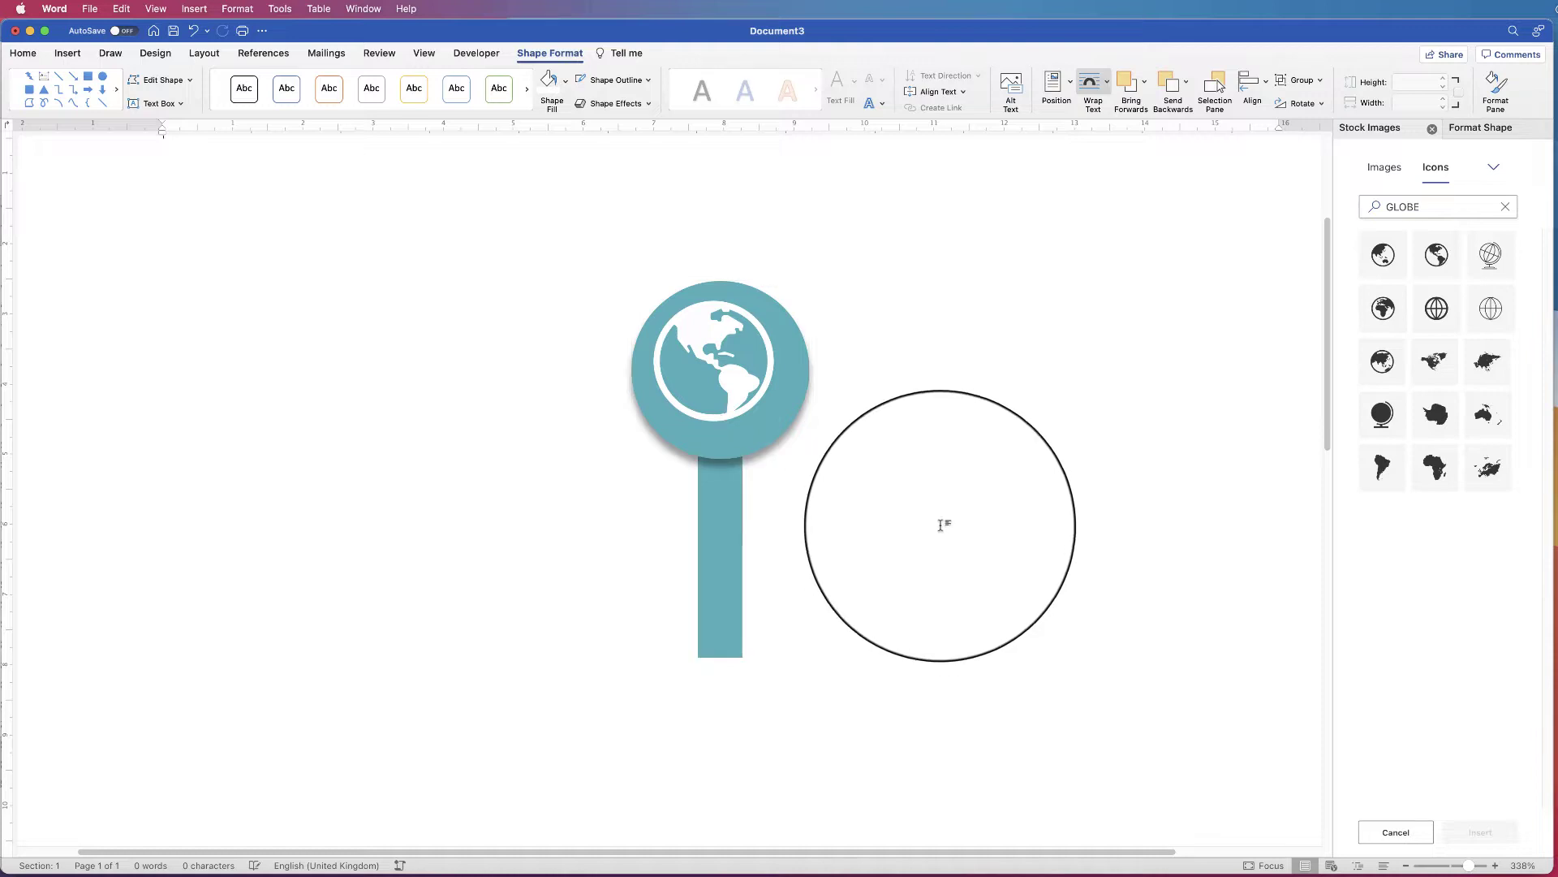
Centre the globe on the circle horizontally and vertically, then group them.
{"action": "left_click", "coordinate": [759, 508]}
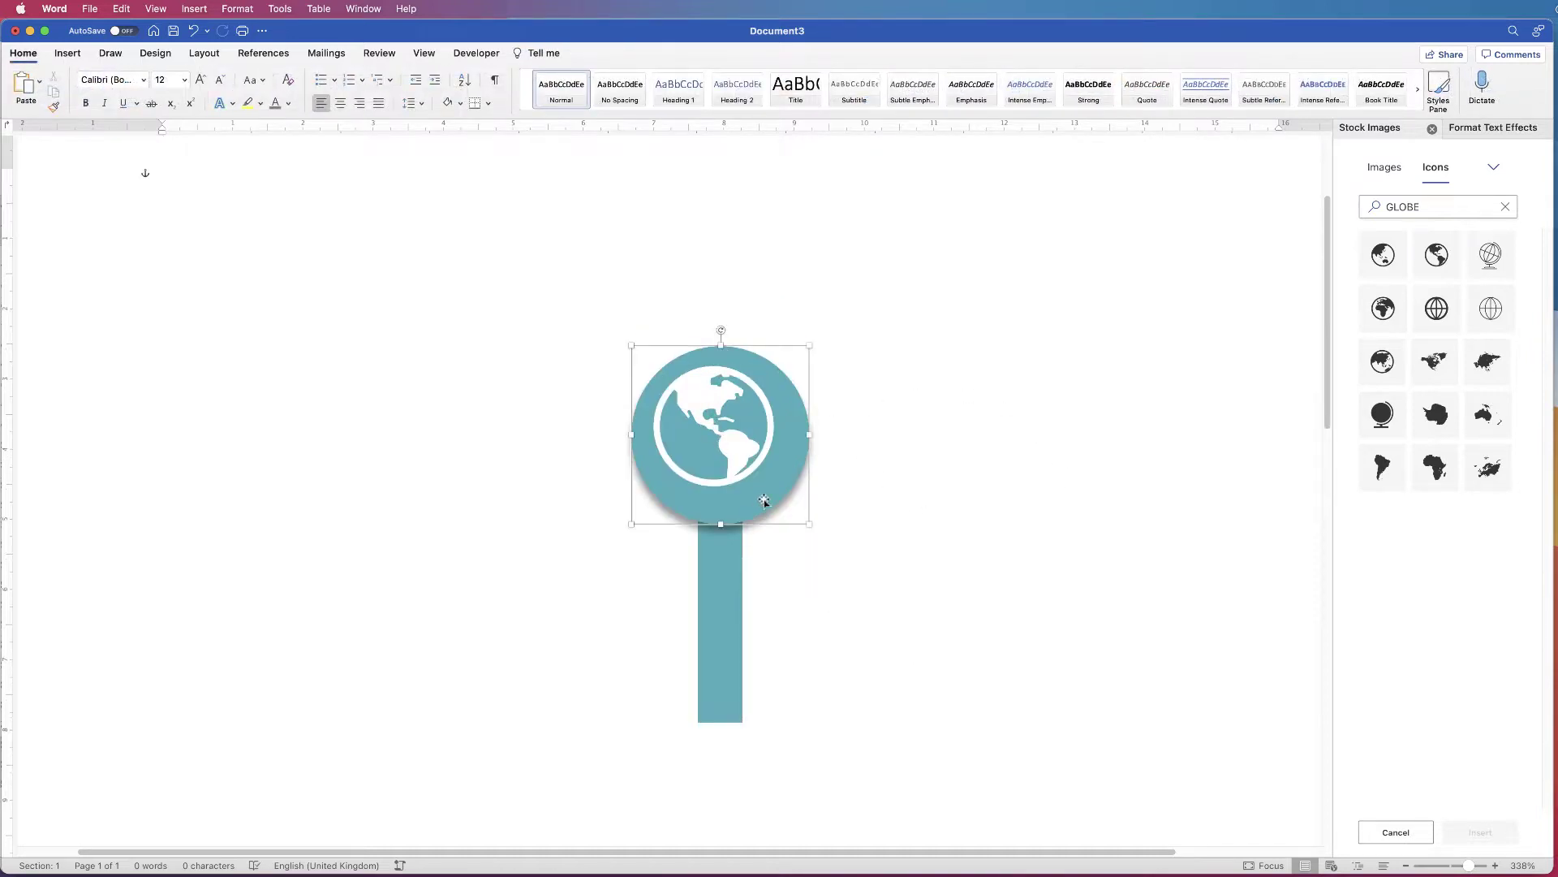
{"action": "left_click", "coordinate": [761, 451], "text": "shift"}
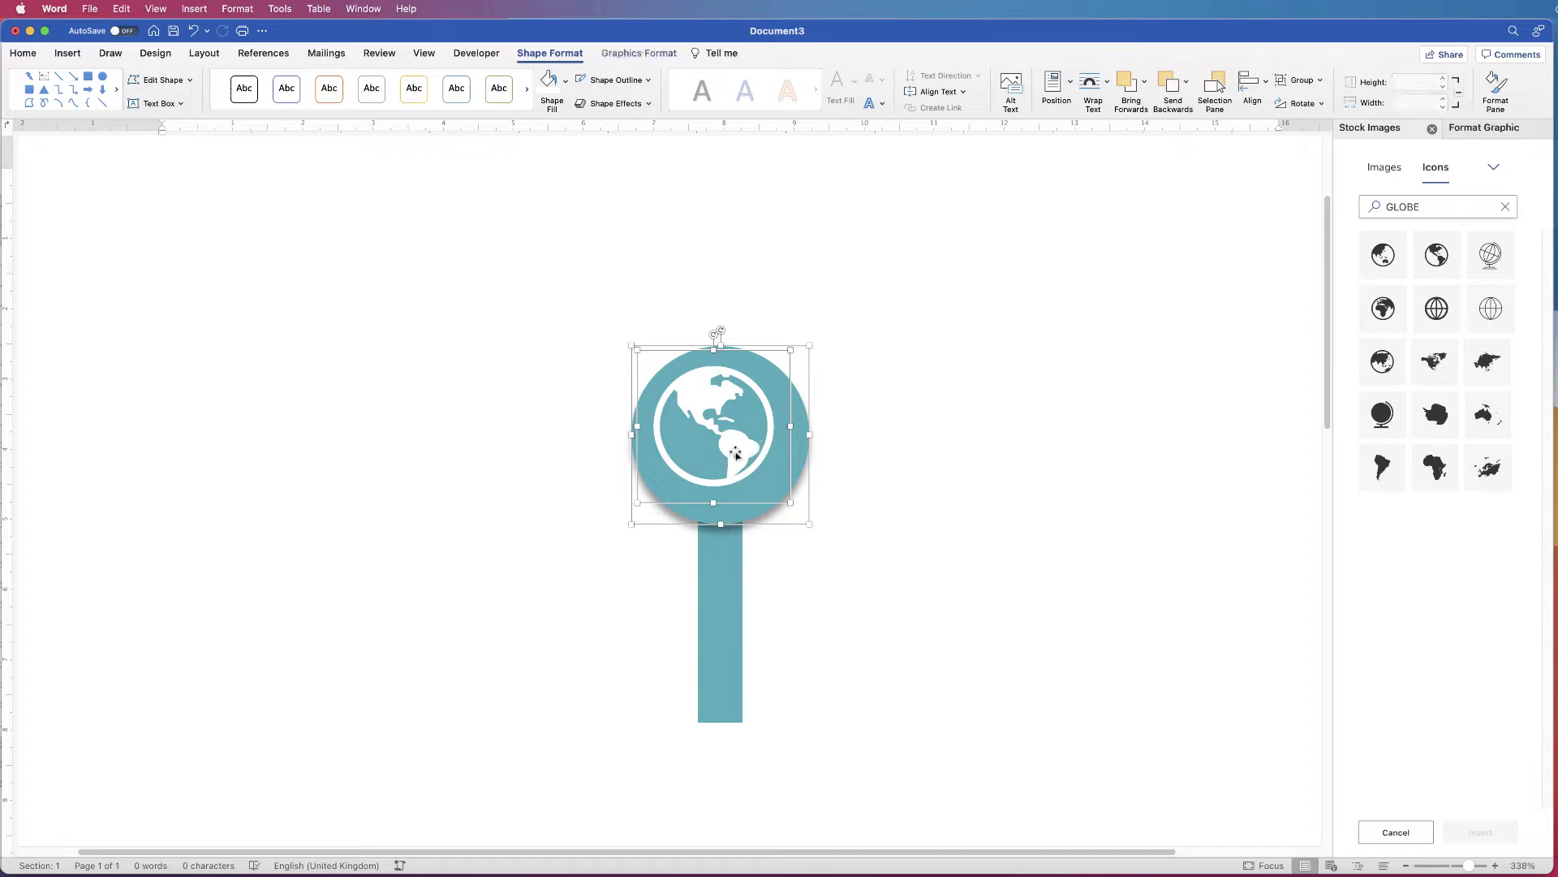
{"action": "left_click", "coordinate": [1253, 88]}
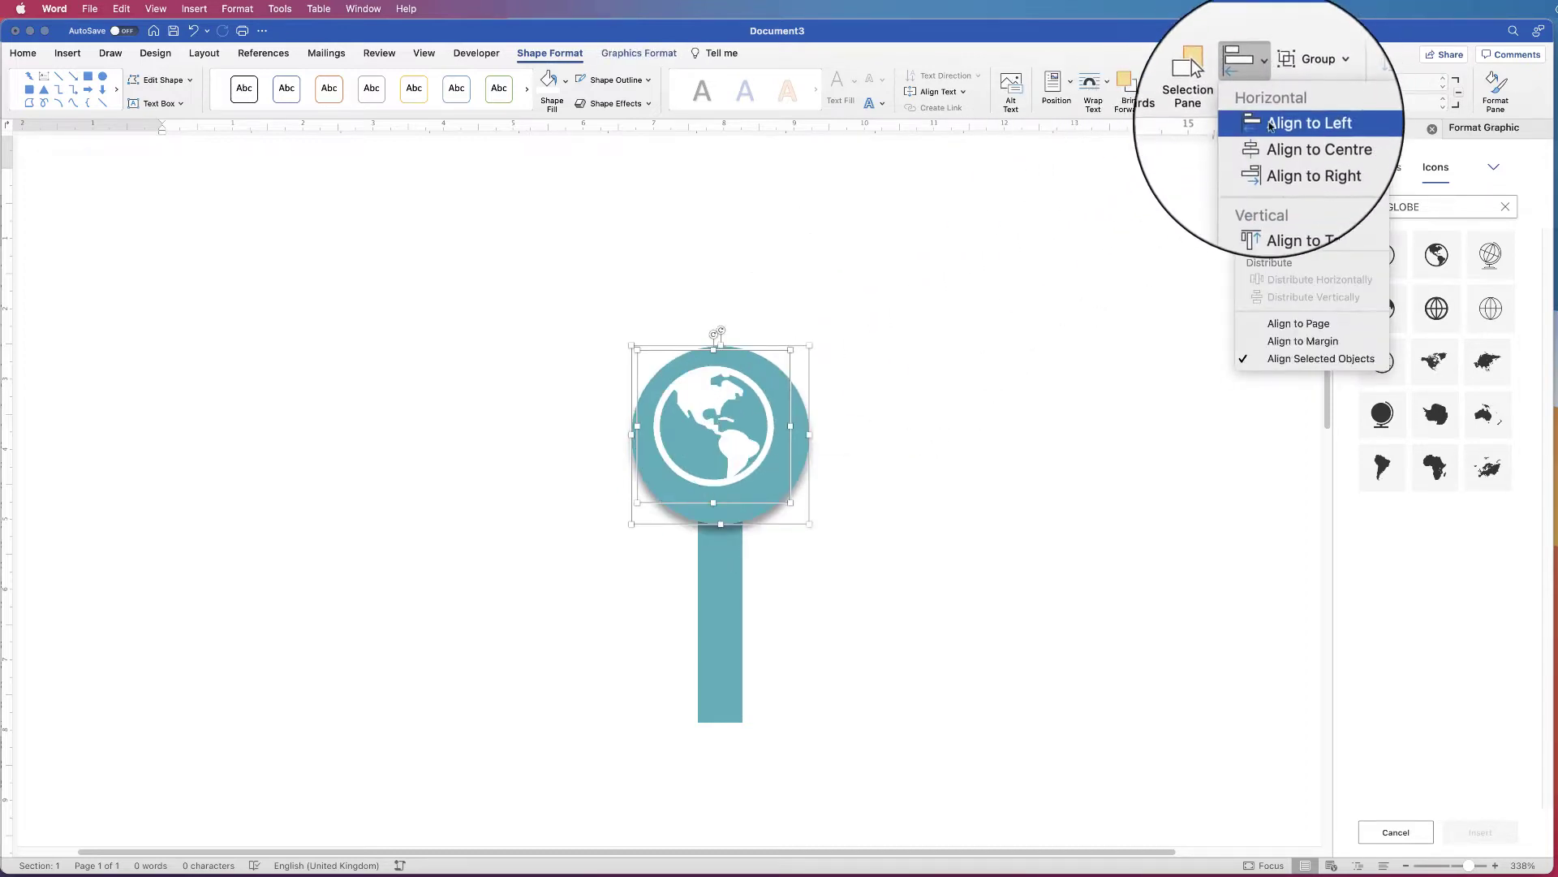
{"action": "left_click", "coordinate": [1270, 142]}
{"action": "left_click", "coordinate": [1251, 83]}
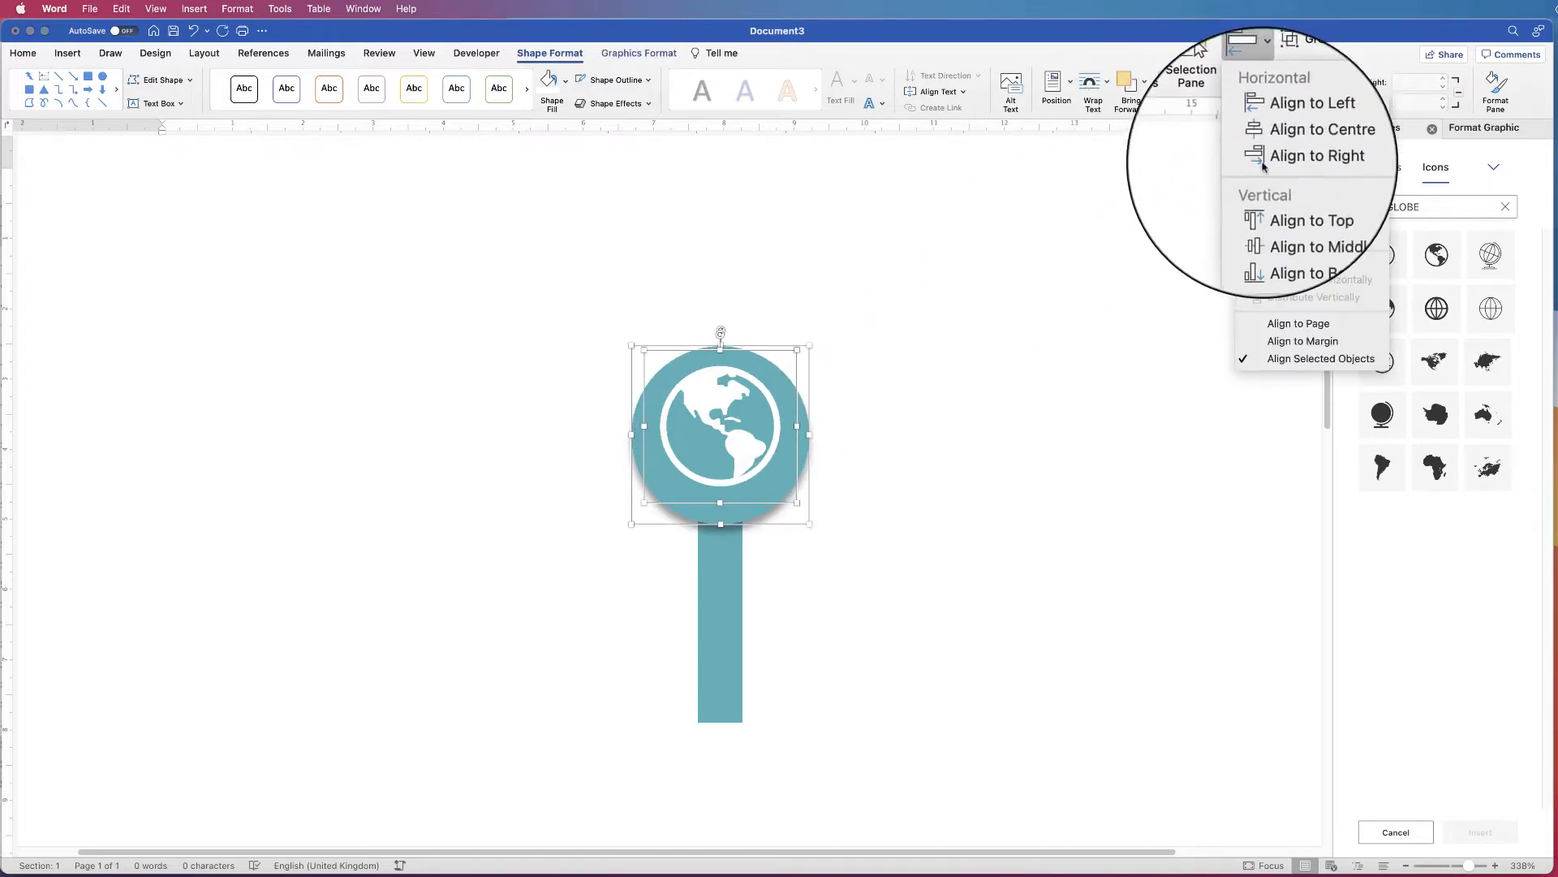
{"action": "left_click", "coordinate": [1278, 226]}
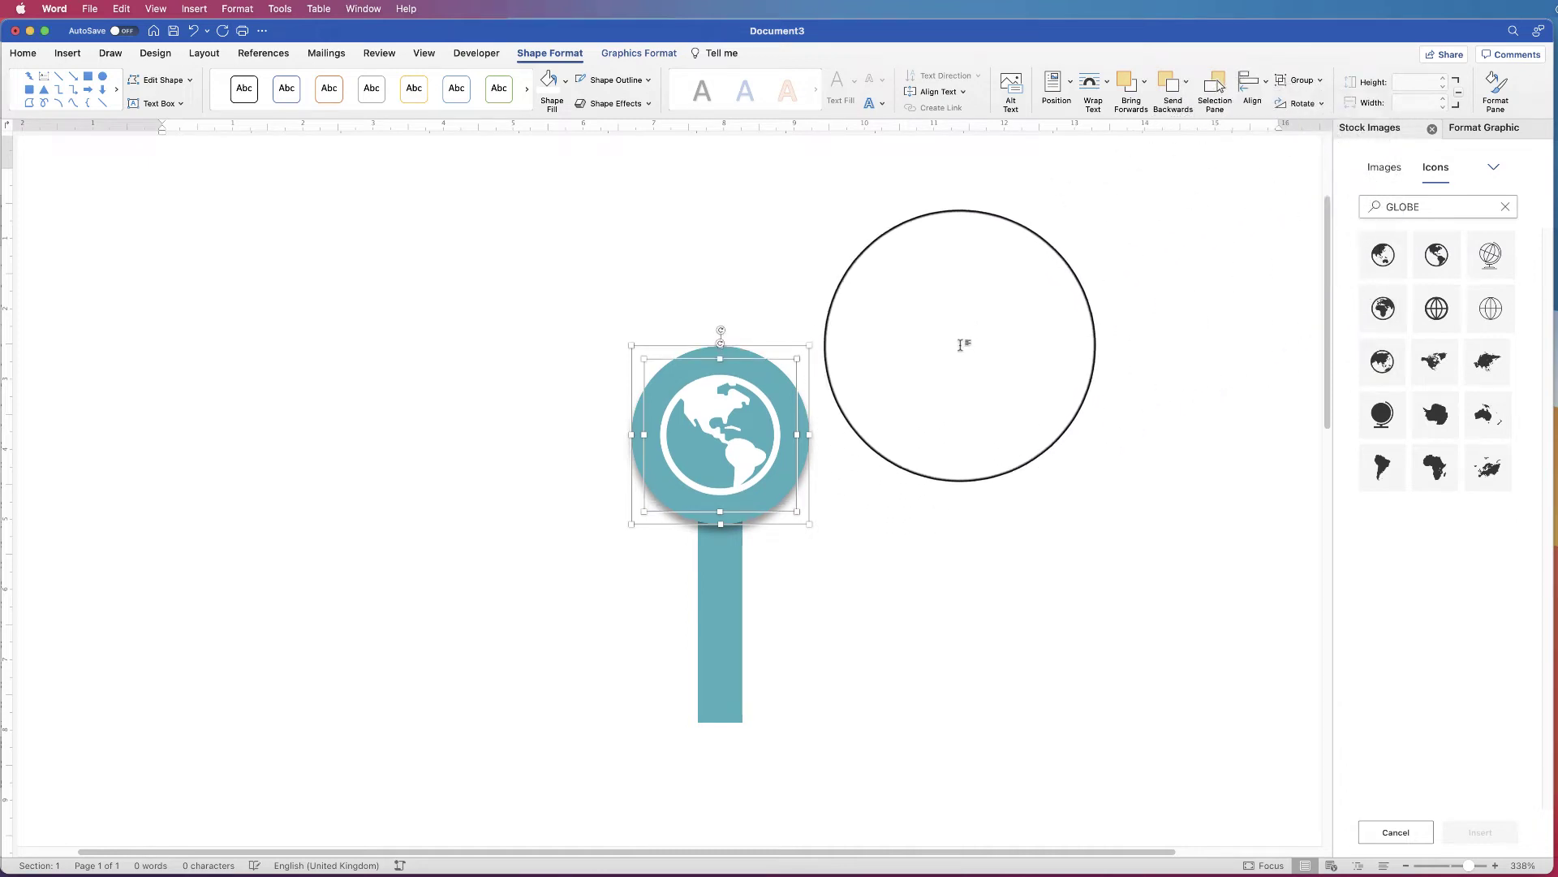
{"action": "left_click", "coordinate": [1300, 80]}
{"action": "left_click", "coordinate": [1324, 106]}
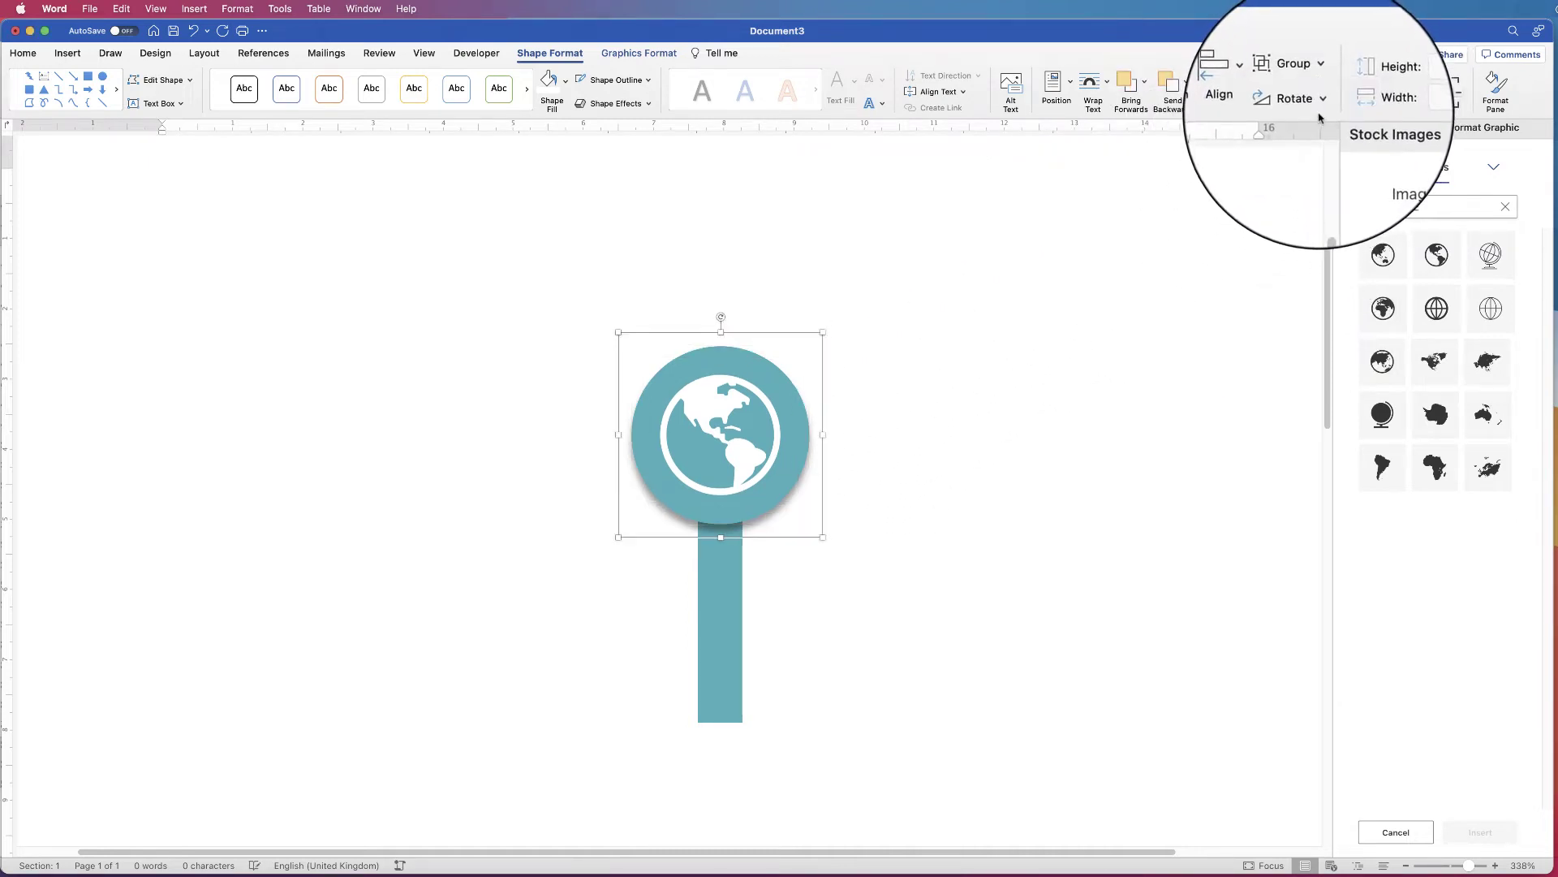
Group the globe-and-circle with the teal stem into one pin marker.
{"action": "left_click", "coordinate": [727, 606], "text": "shift"}
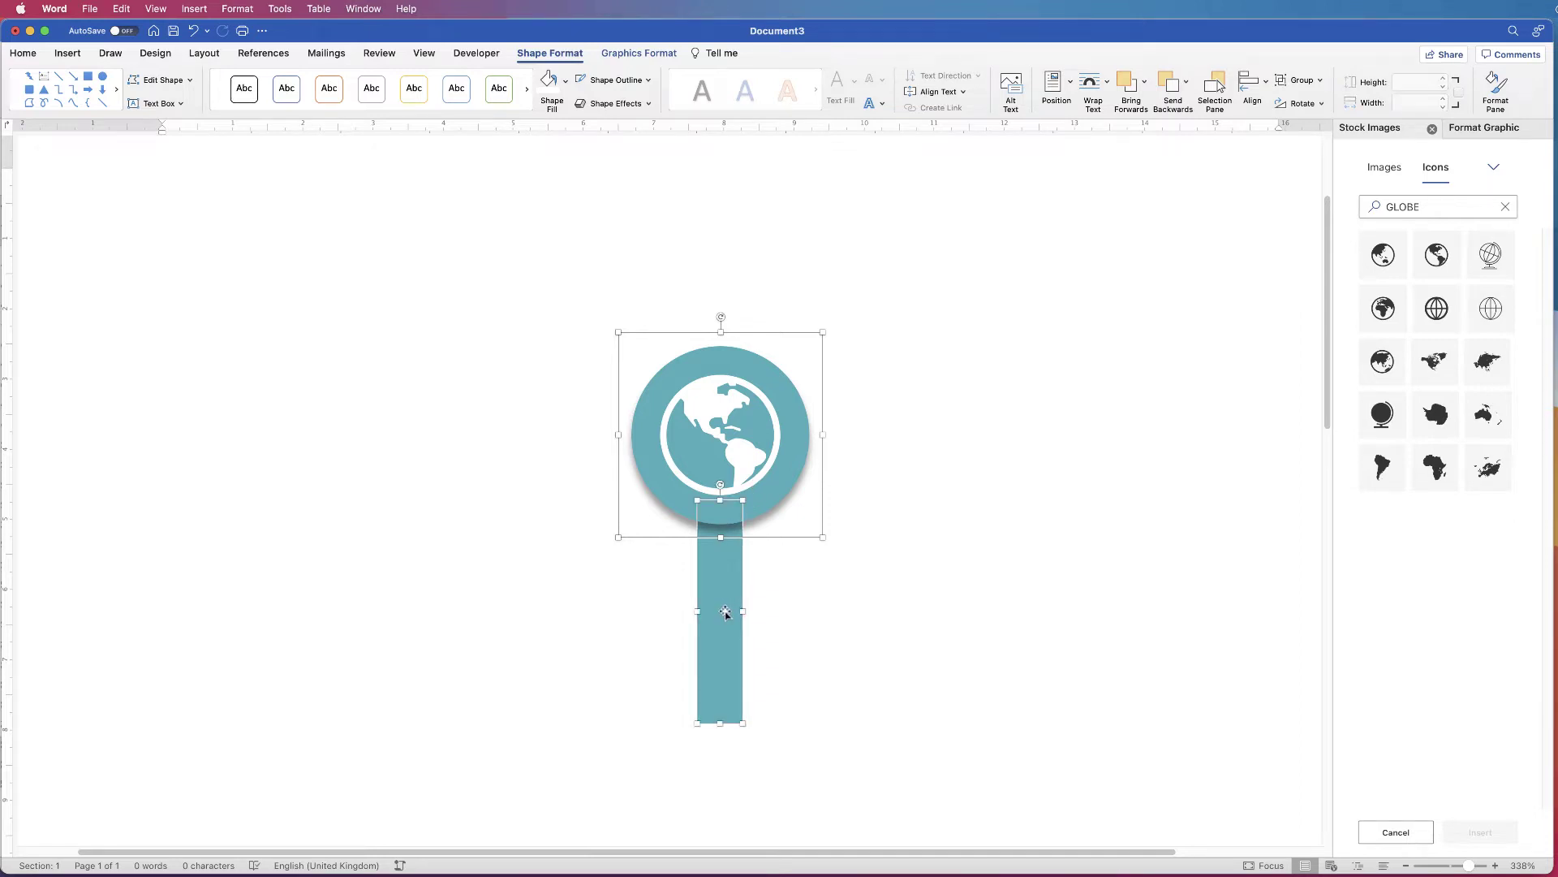
{"action": "left_click", "coordinate": [1301, 79]}
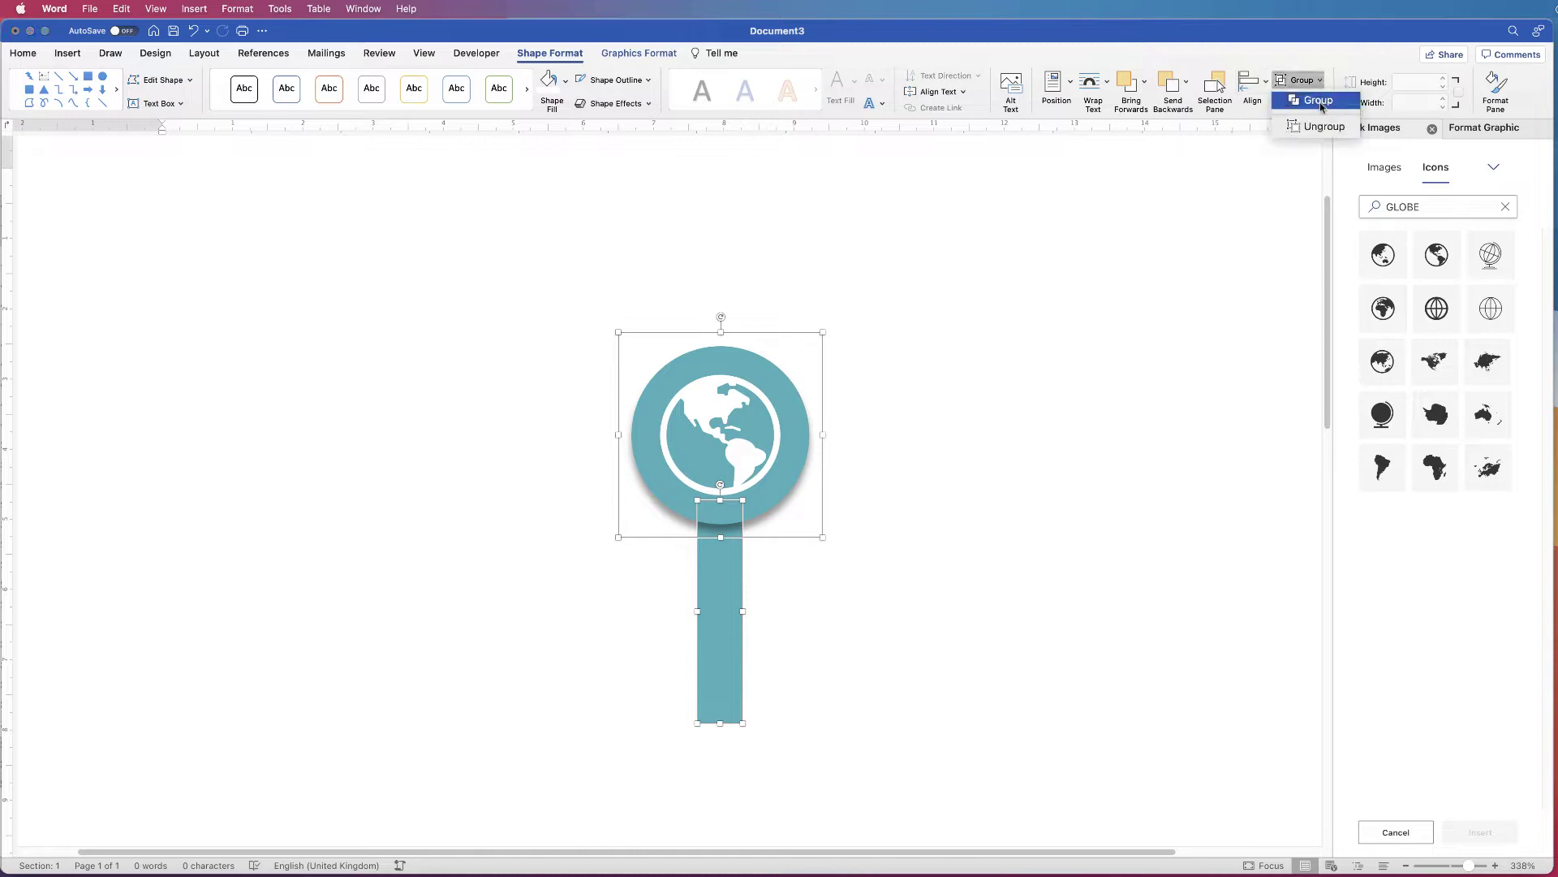
{"action": "left_click", "coordinate": [1320, 102]}
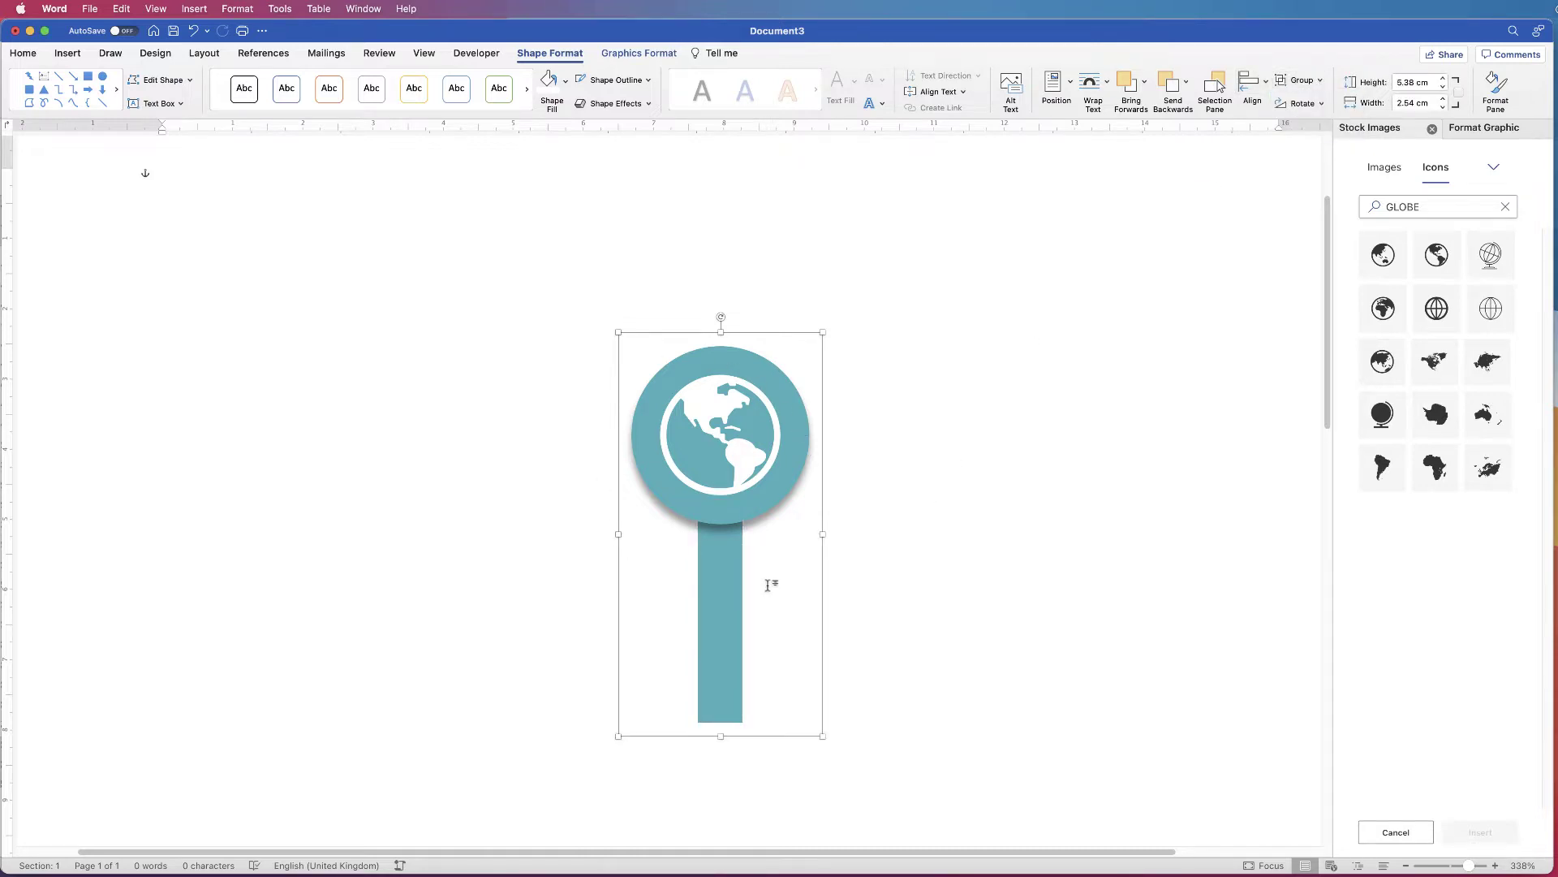
Insert a first-style WordArt box reading '2015' and place it right of the globe marker.
{"action": "scroll", "coordinate": [760, 583], "scroll_direction": "down", "scroll_amount": 5}
{"action": "left_click", "coordinate": [738, 326]}
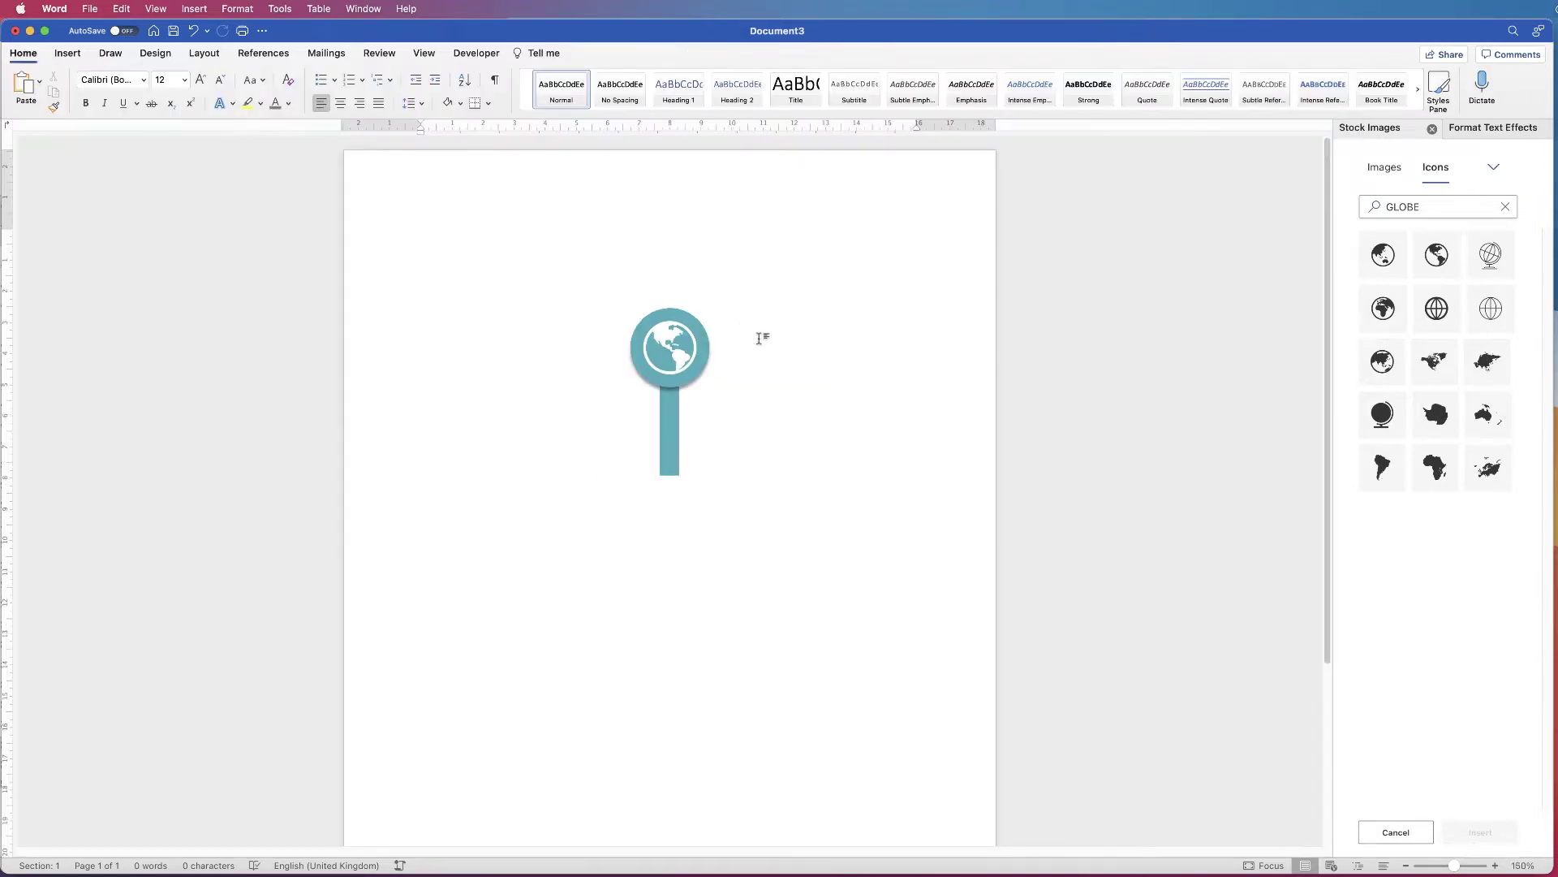
{"action": "left_click", "coordinate": [67, 53]}
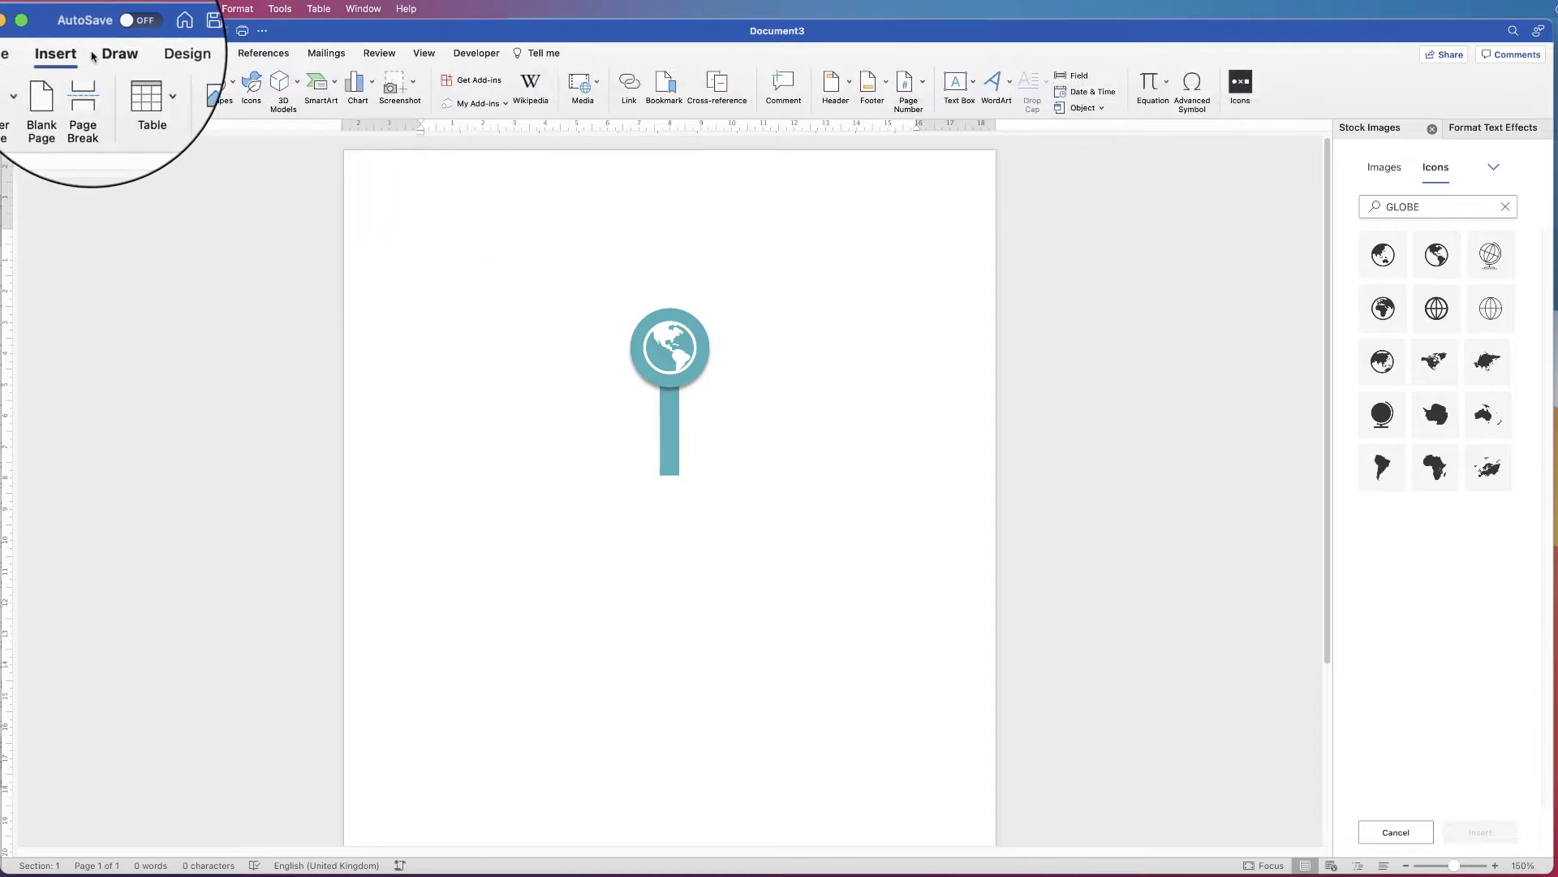
{"action": "left_click", "coordinate": [995, 83]}
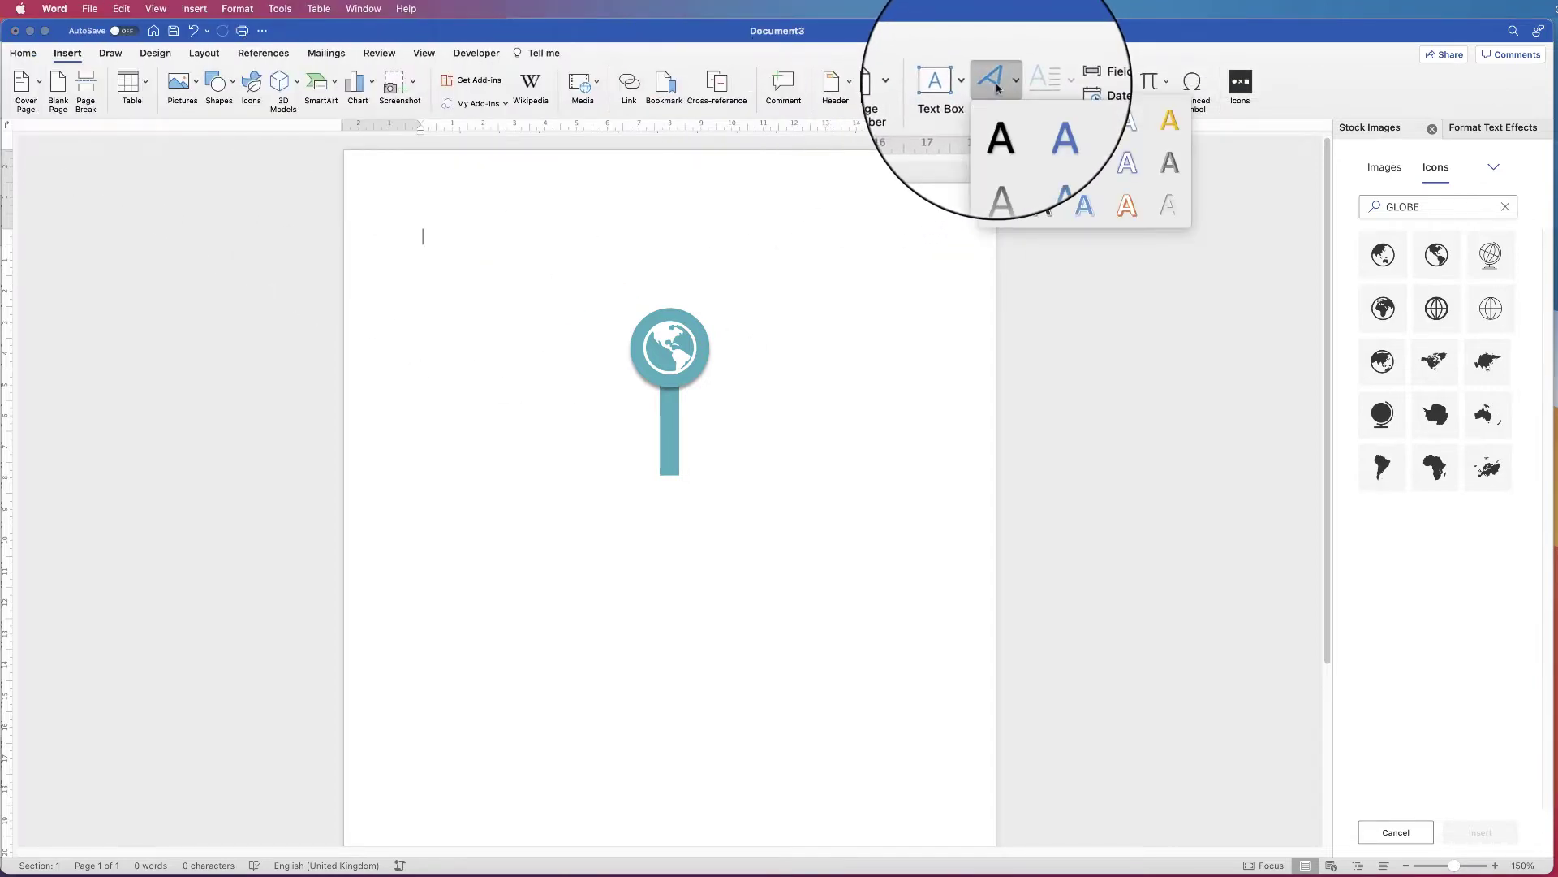
{"action": "left_click", "coordinate": [997, 129]}
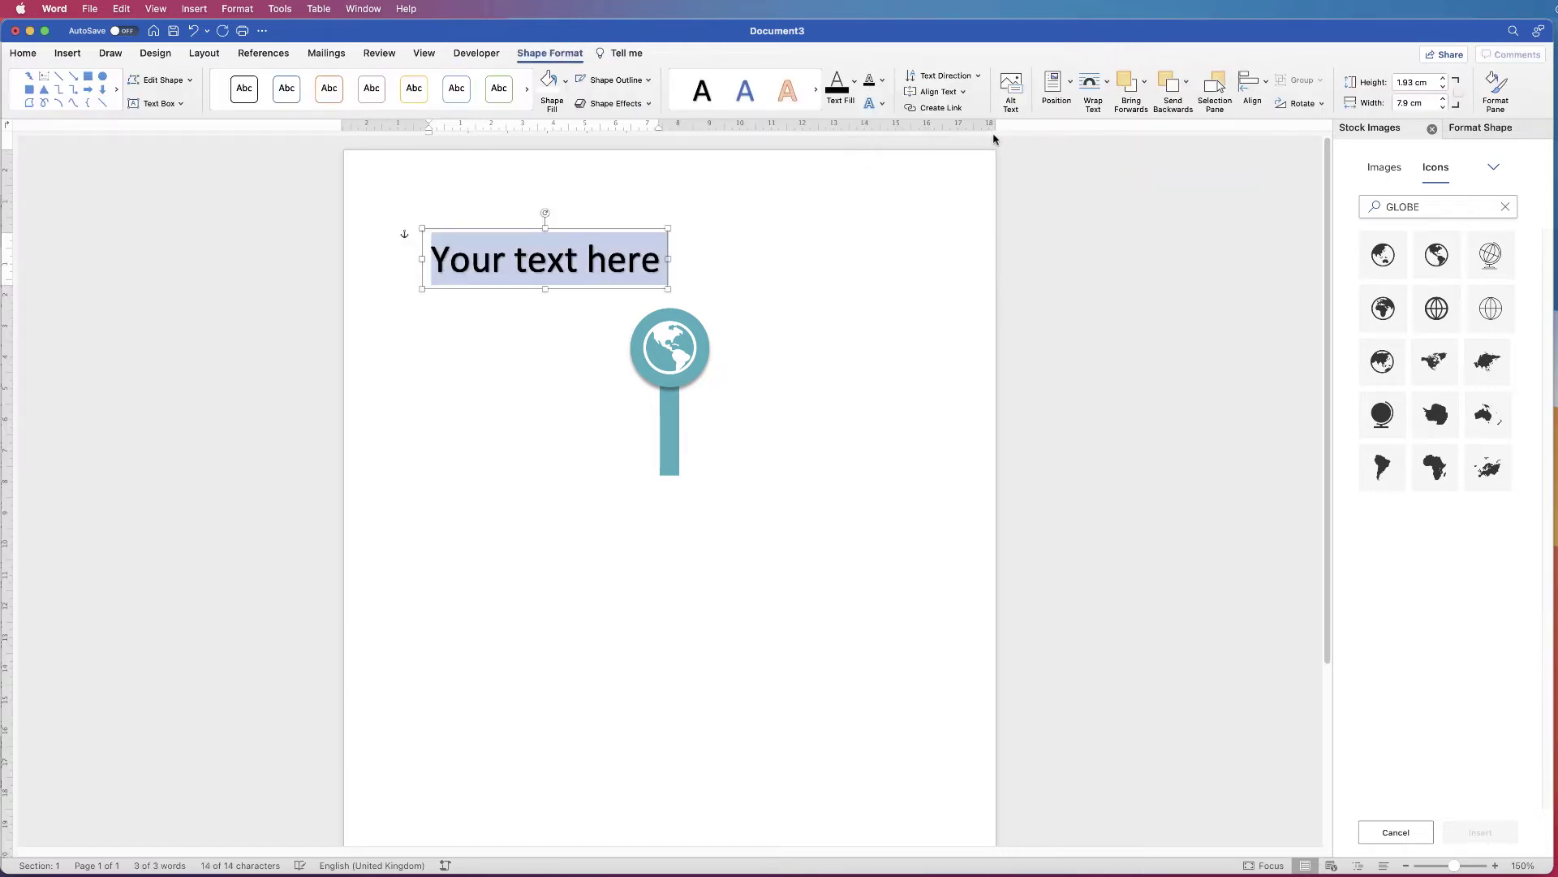
{"action": "type", "text": "2015"}
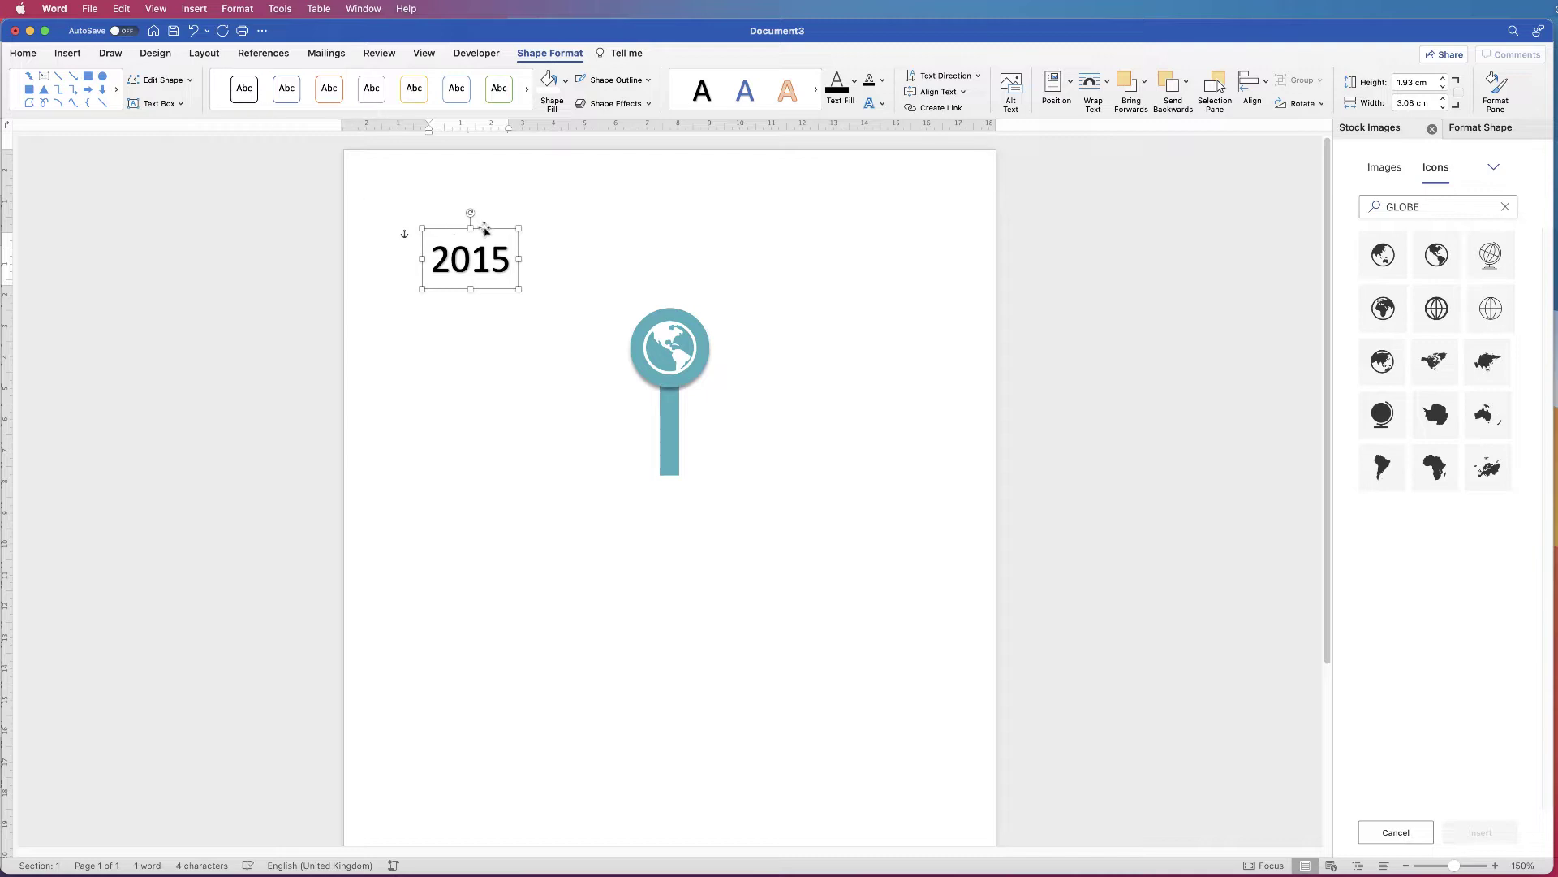
{"action": "left_click_drag", "start_coordinate": [485, 230], "coordinate": [790, 318]}
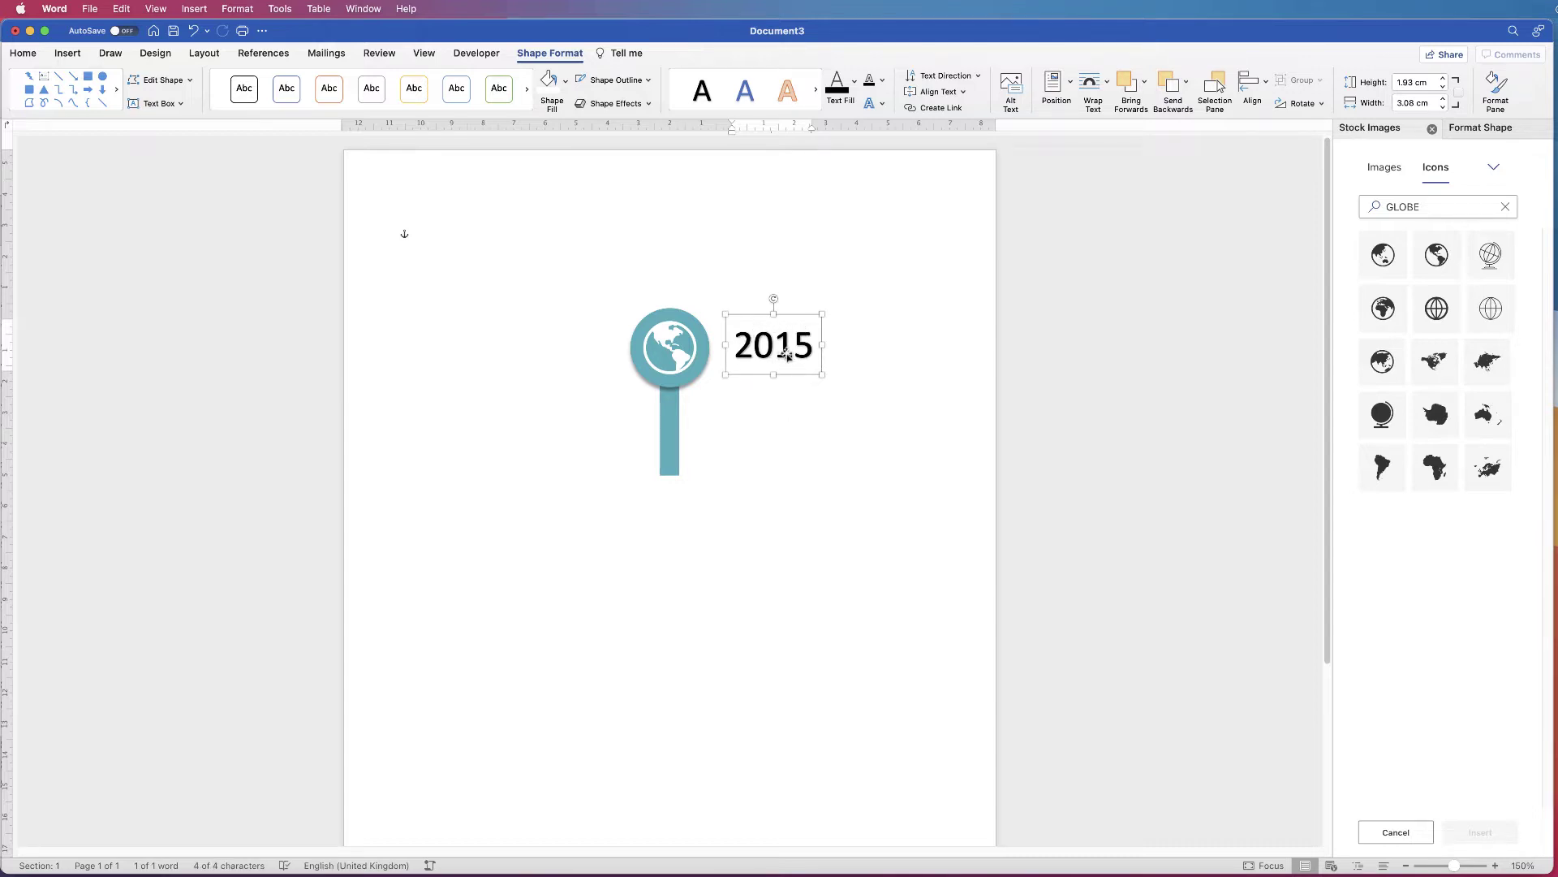
Remove the shadow from the 2015 label using the No Shadow preset.
{"action": "left_click", "coordinate": [1495, 90]}
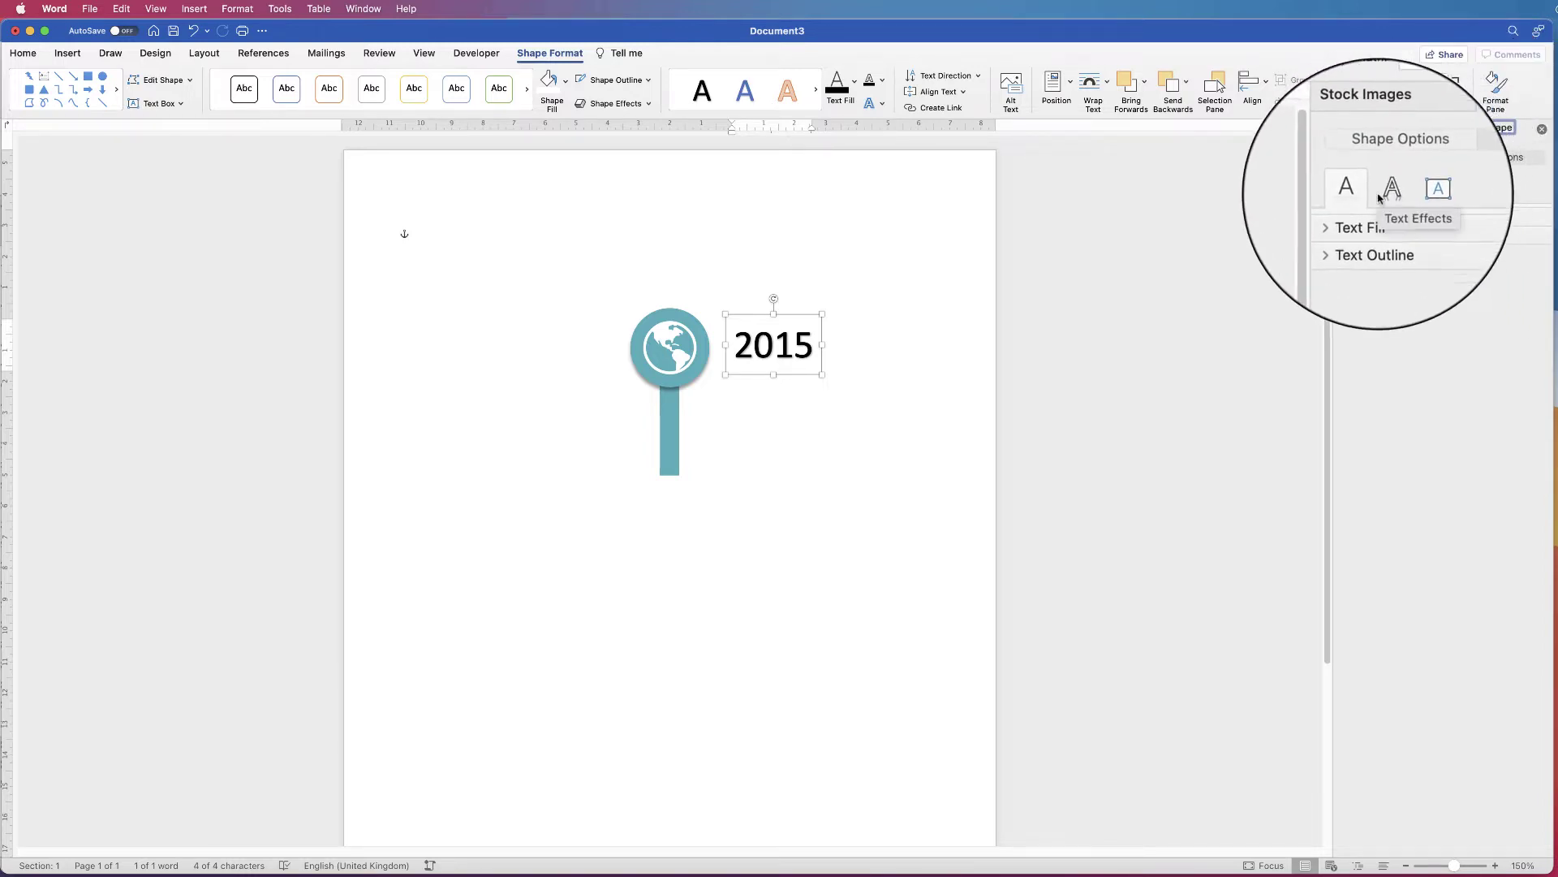
{"action": "left_click", "coordinate": [1391, 193]}
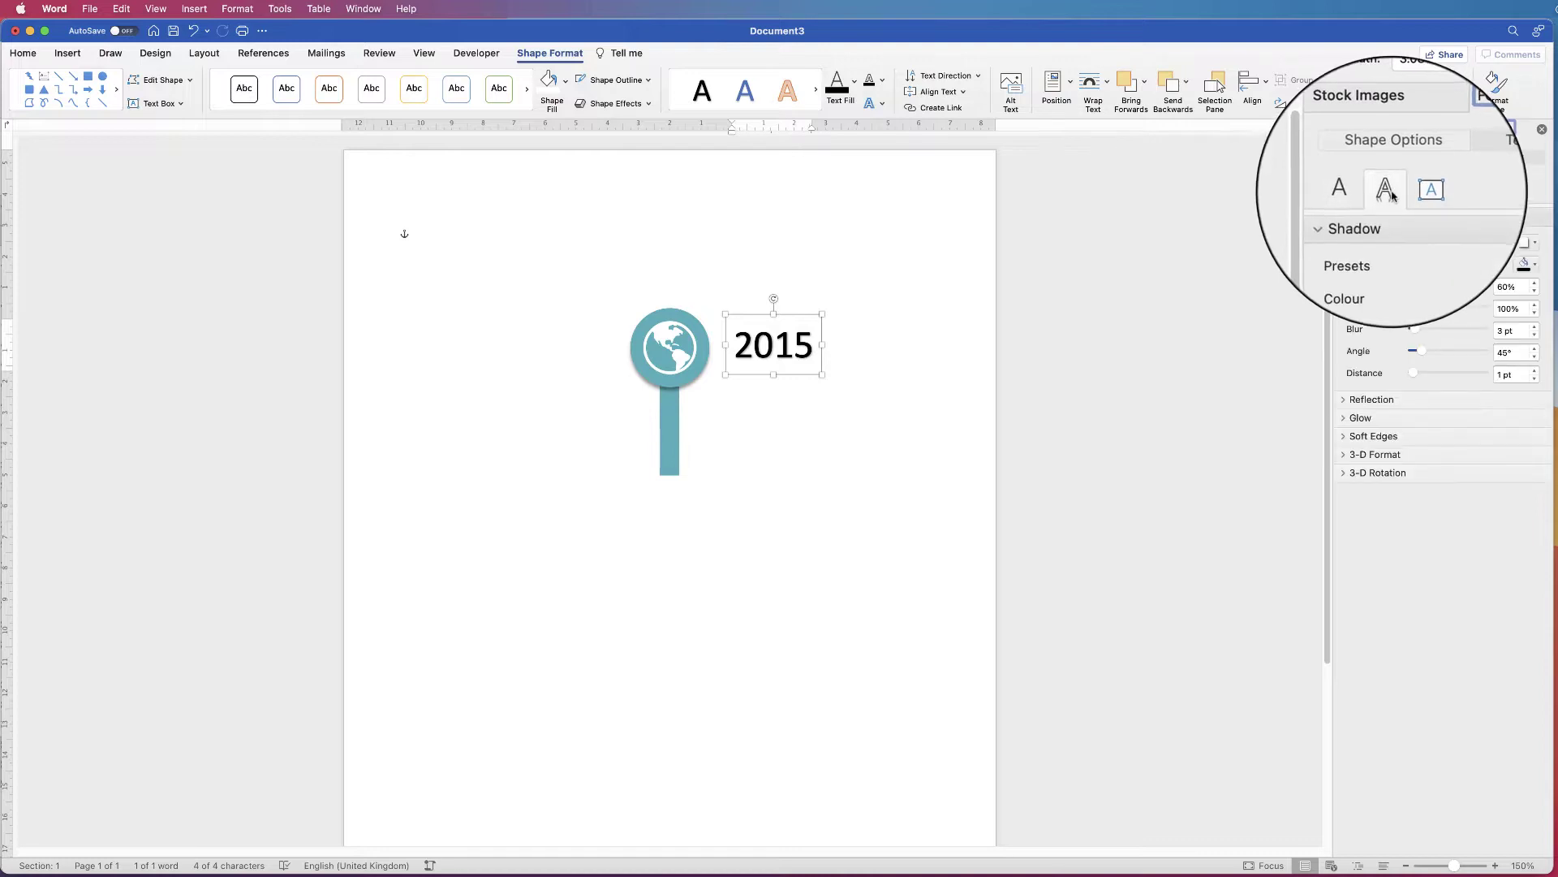
{"action": "left_click", "coordinate": [1529, 246]}
{"action": "left_click", "coordinate": [1512, 321]}
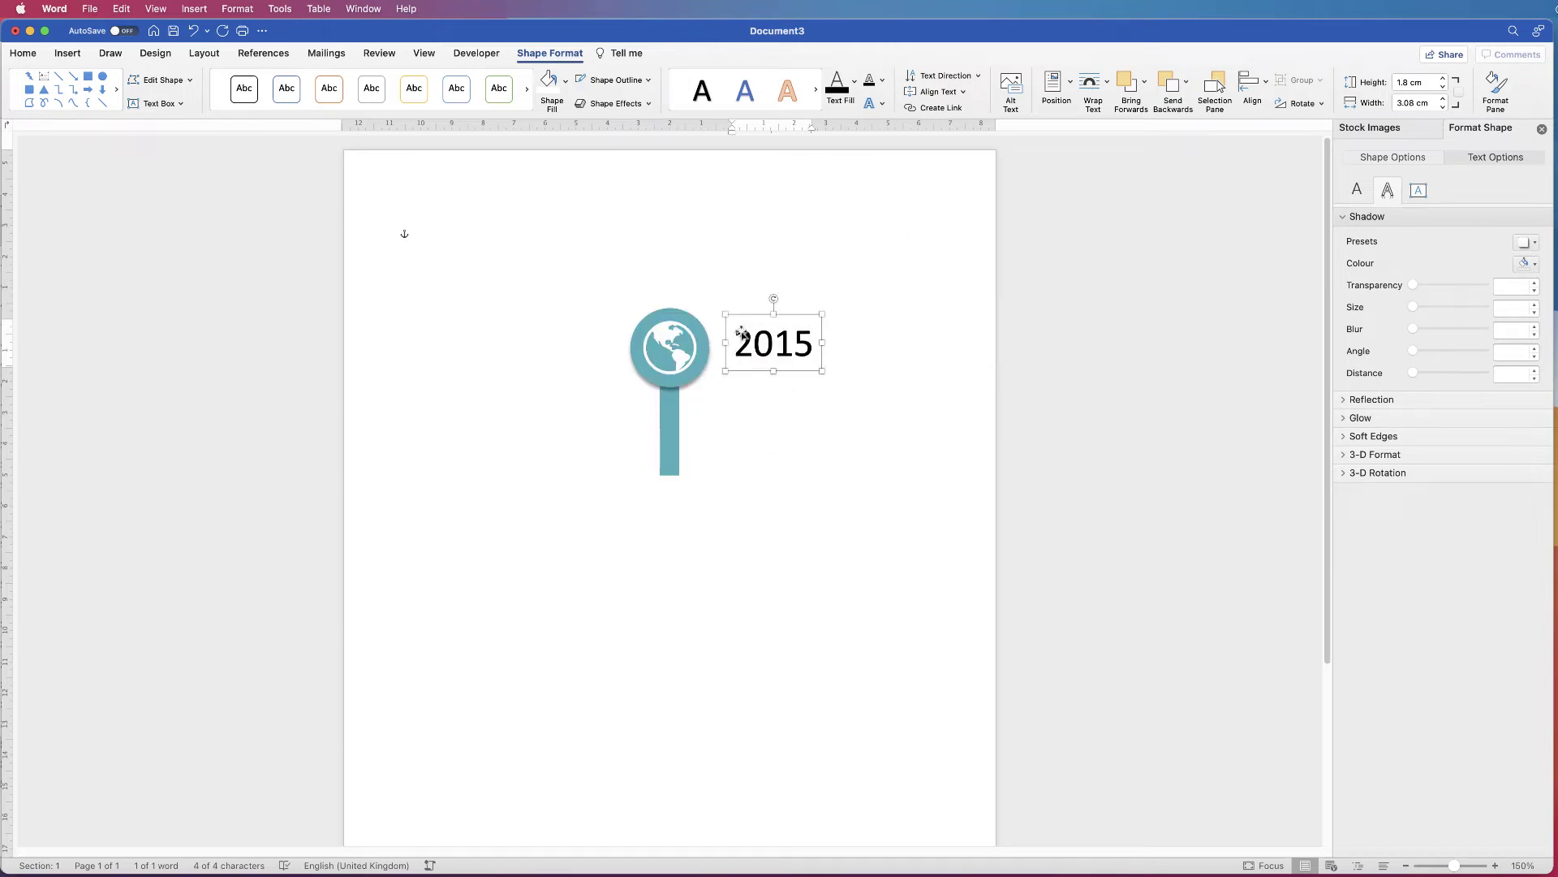
Colour the 2015 text teal from the recent font colours.
{"action": "left_click", "coordinate": [23, 52]}
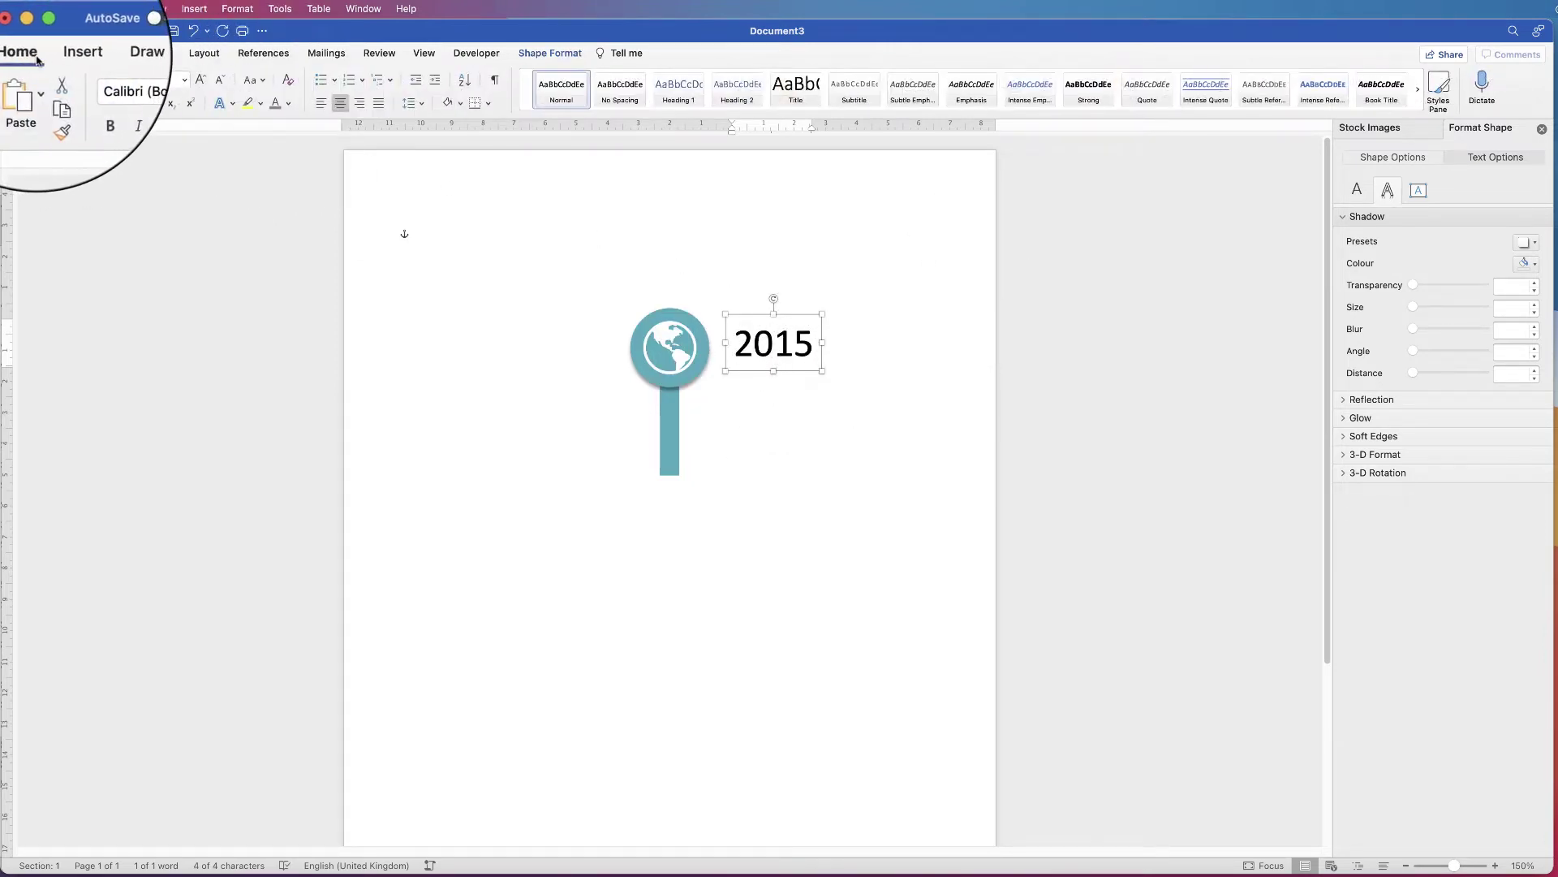
{"action": "left_click", "coordinate": [289, 103]}
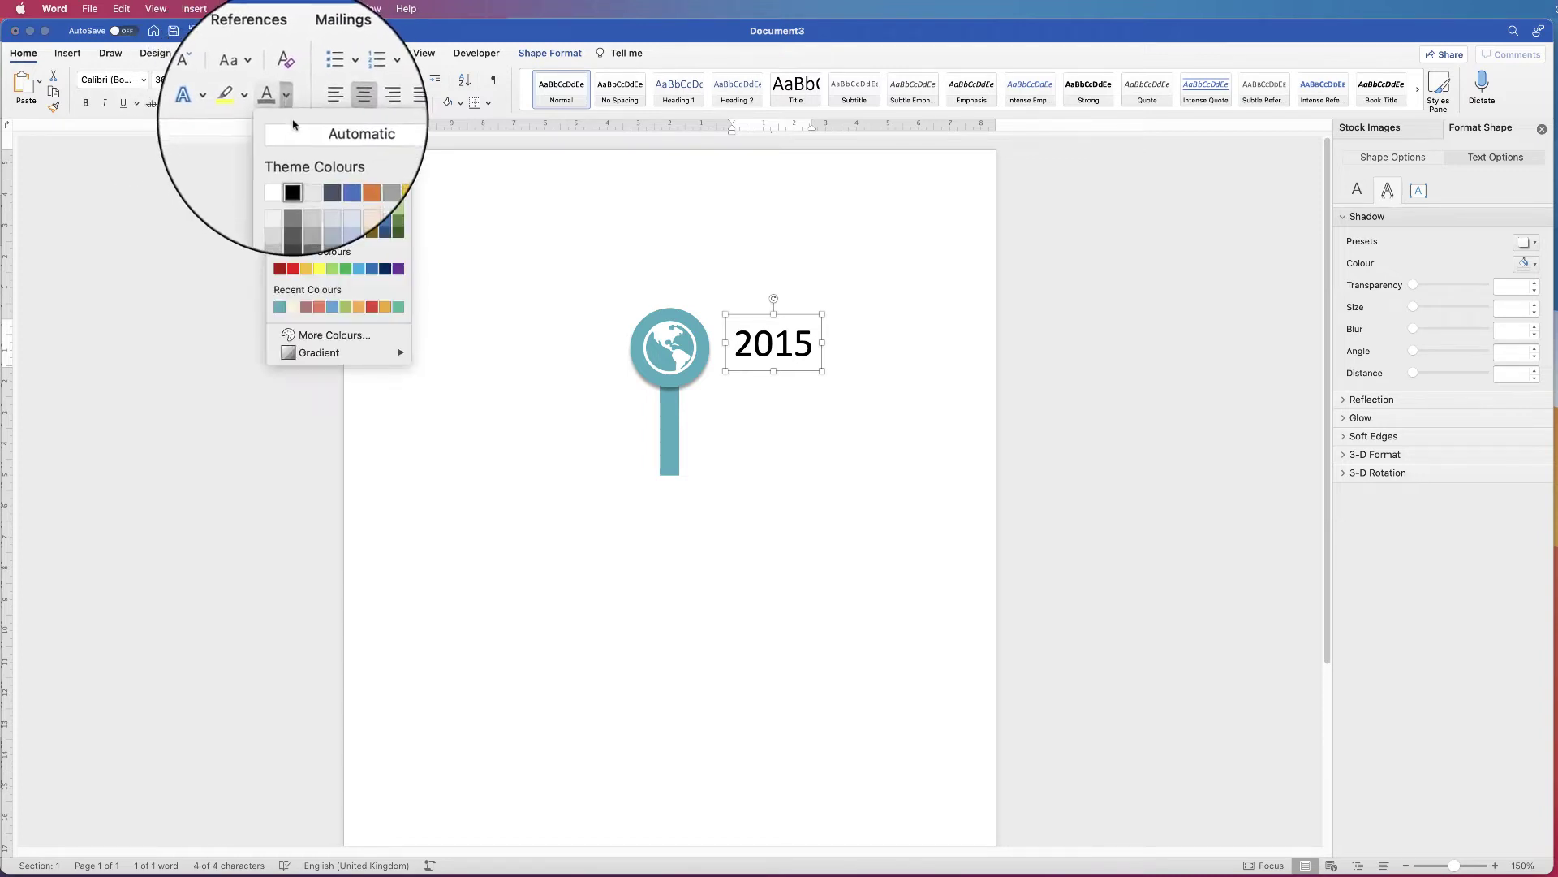
{"action": "left_click", "coordinate": [280, 307]}
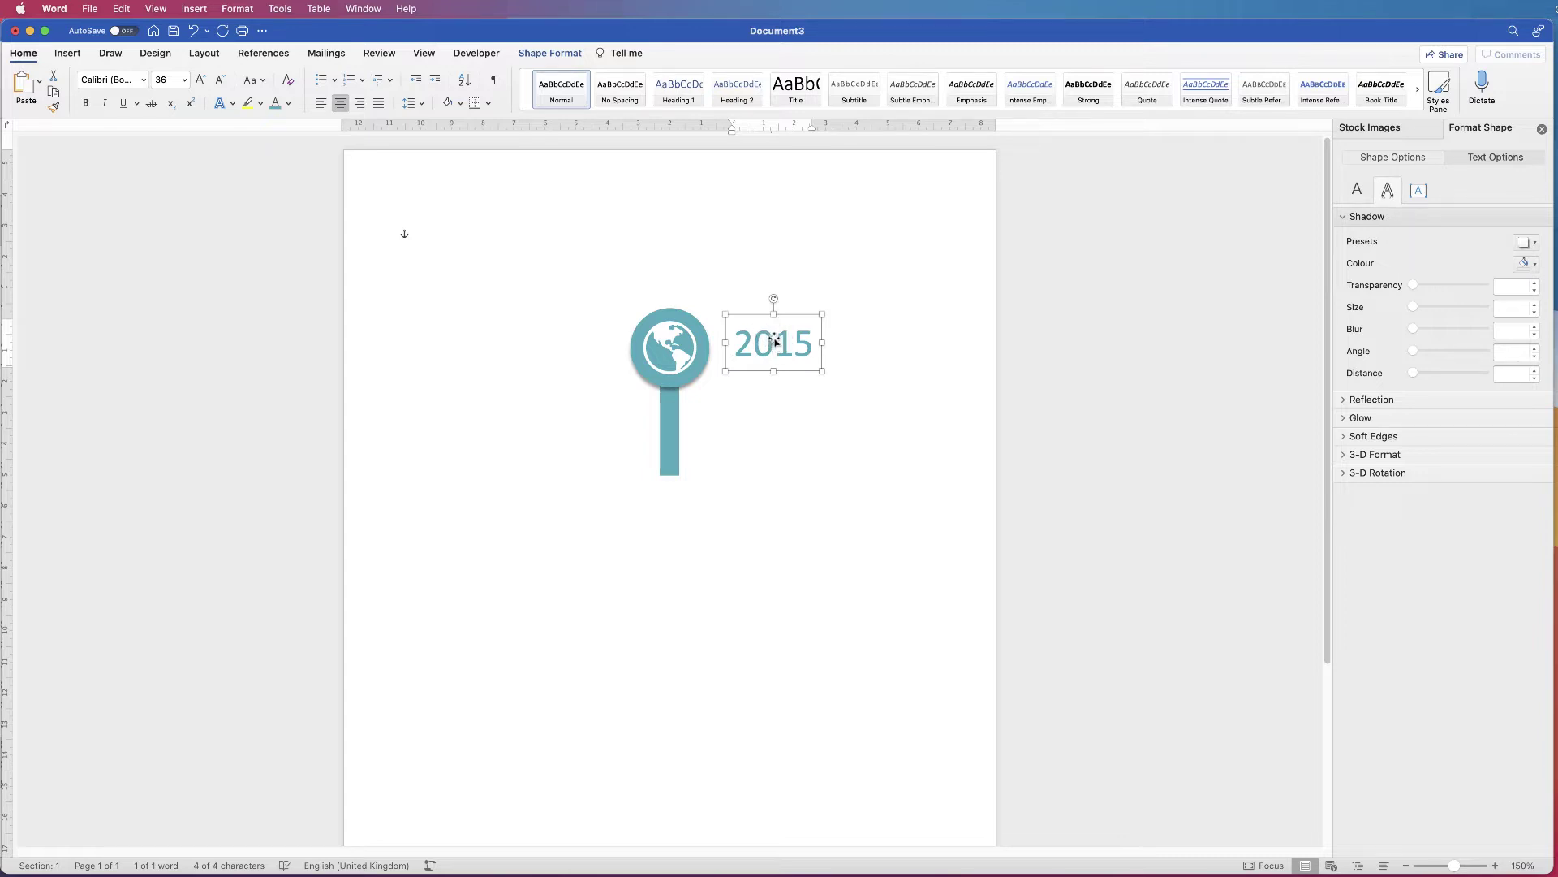
Copy the 2015 label to the left of the globe, retype it as 'Your Text', and shift it left.
{"action": "left_click_drag", "start_coordinate": [772, 347], "coordinate": [536, 344]}
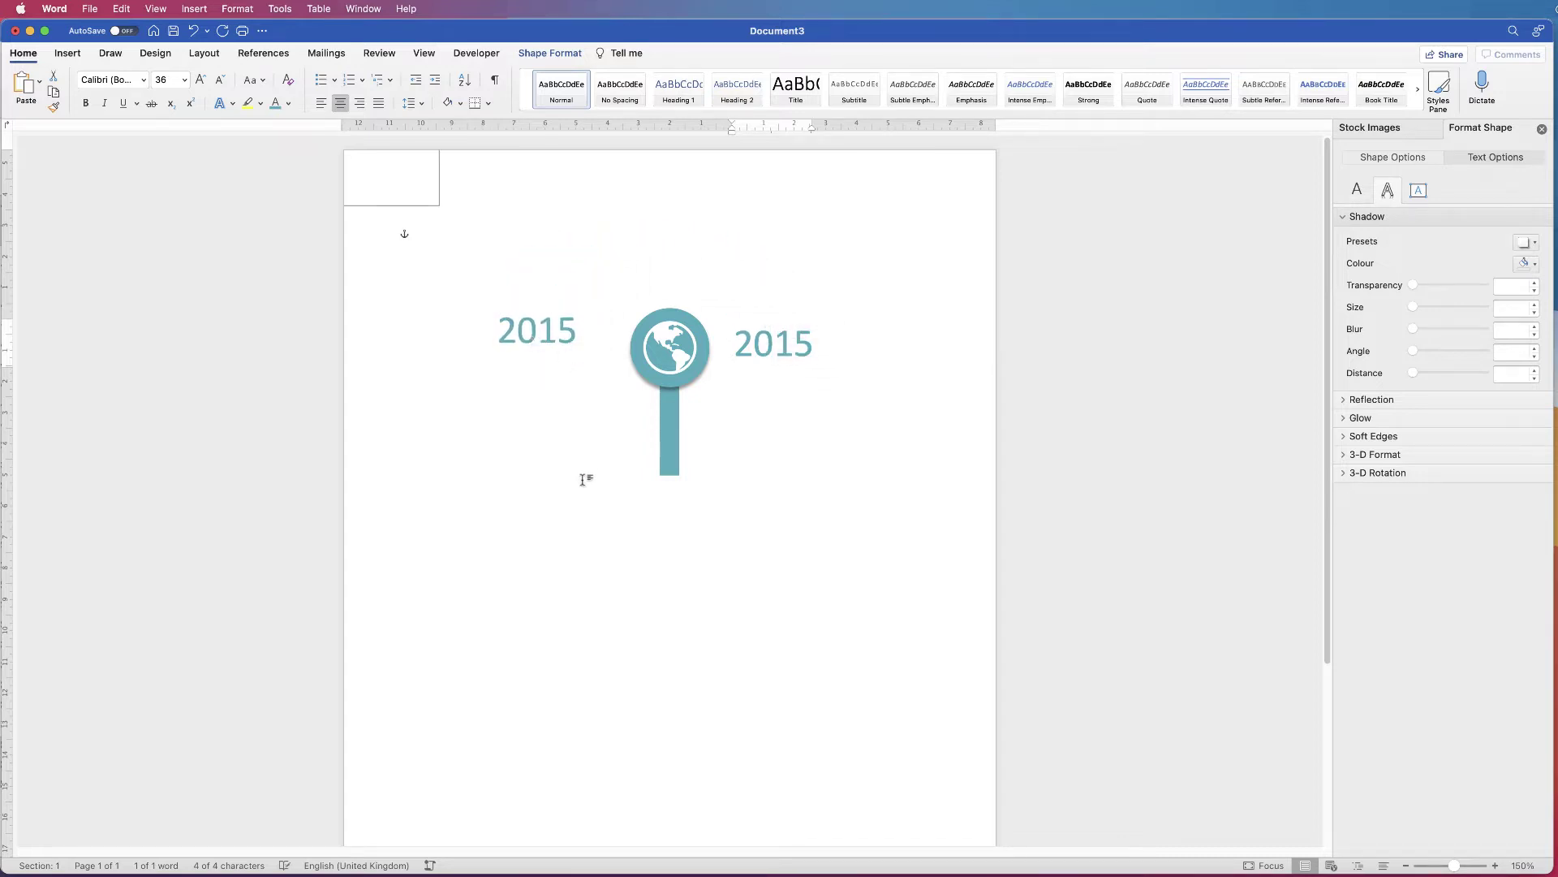
{"action": "left_click", "coordinate": [601, 249]}
{"action": "left_click", "coordinate": [564, 338]}
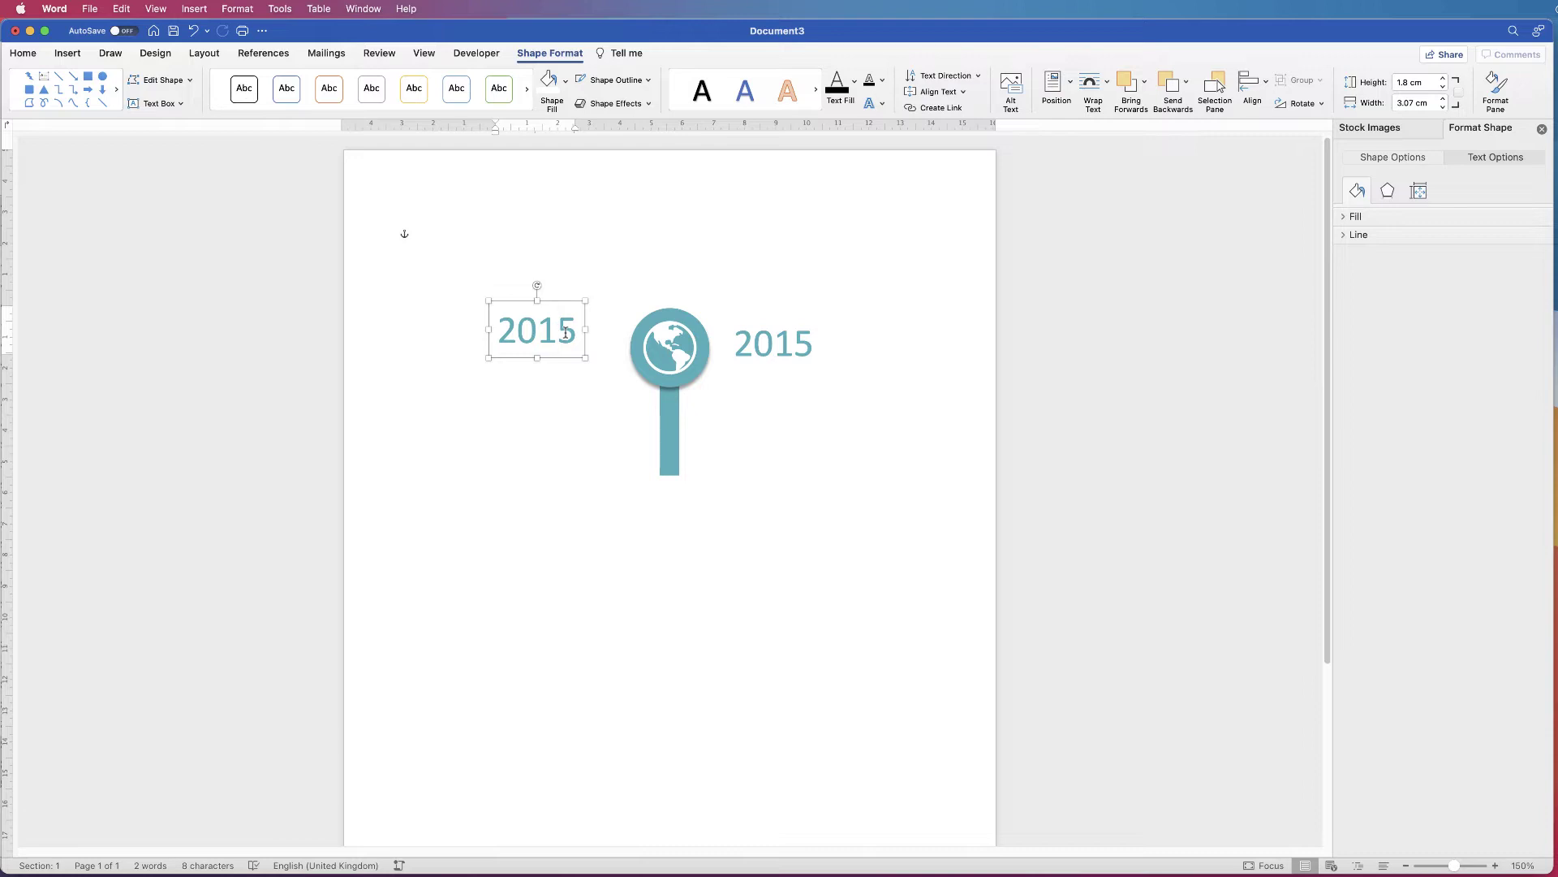
{"action": "double_click", "coordinate": [566, 333]}
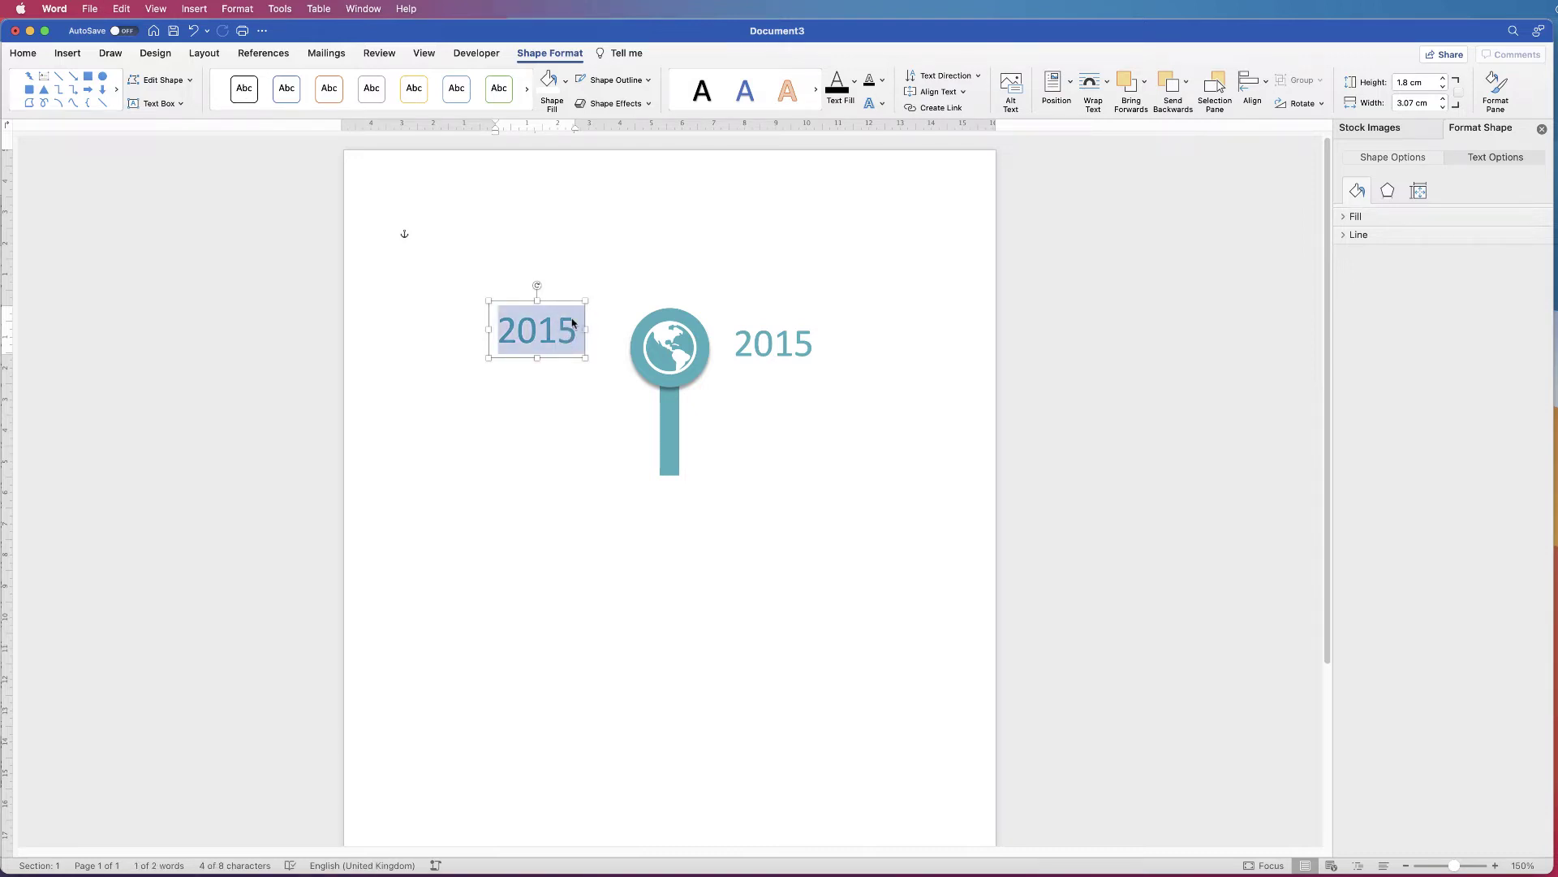
{"action": "type", "text": "Your"}
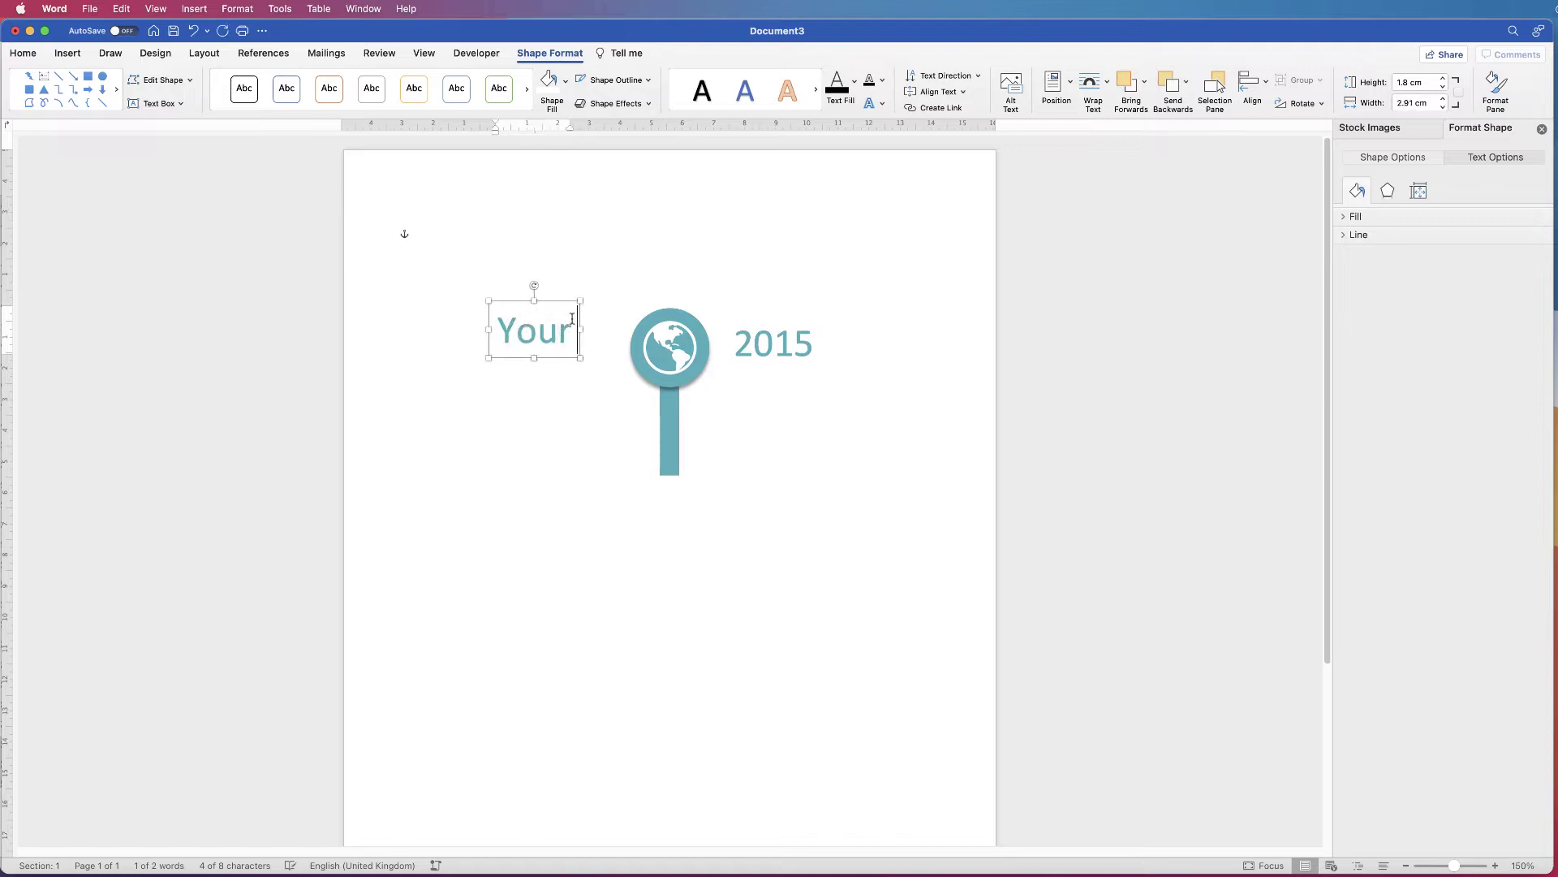
{"action": "type", "text": " Text"}
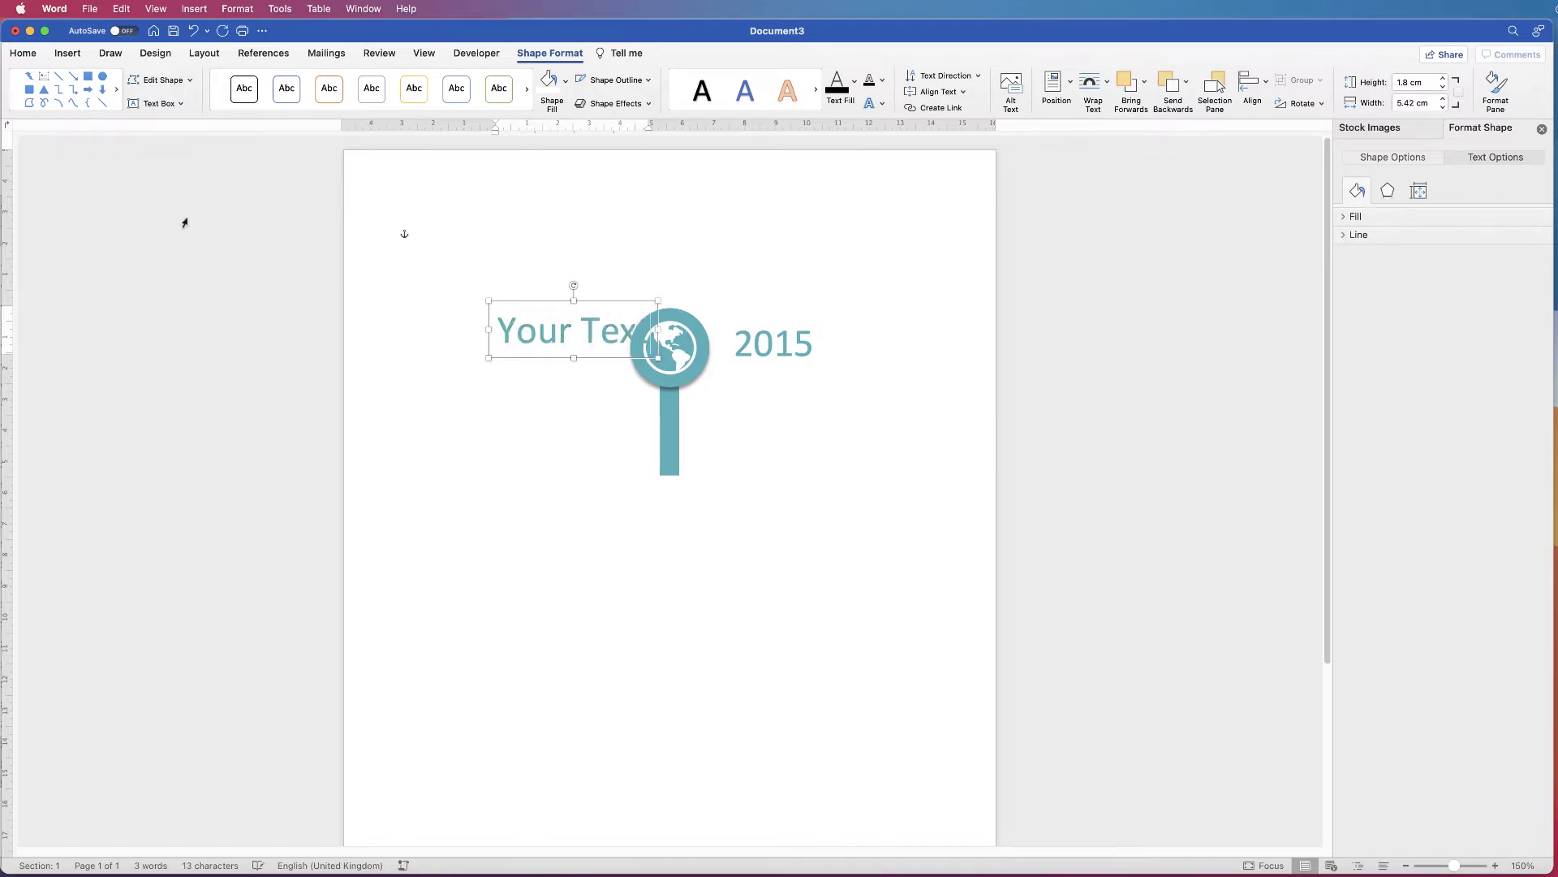
{"action": "left_click_drag", "start_coordinate": [619, 304], "coordinate": [586, 312]}
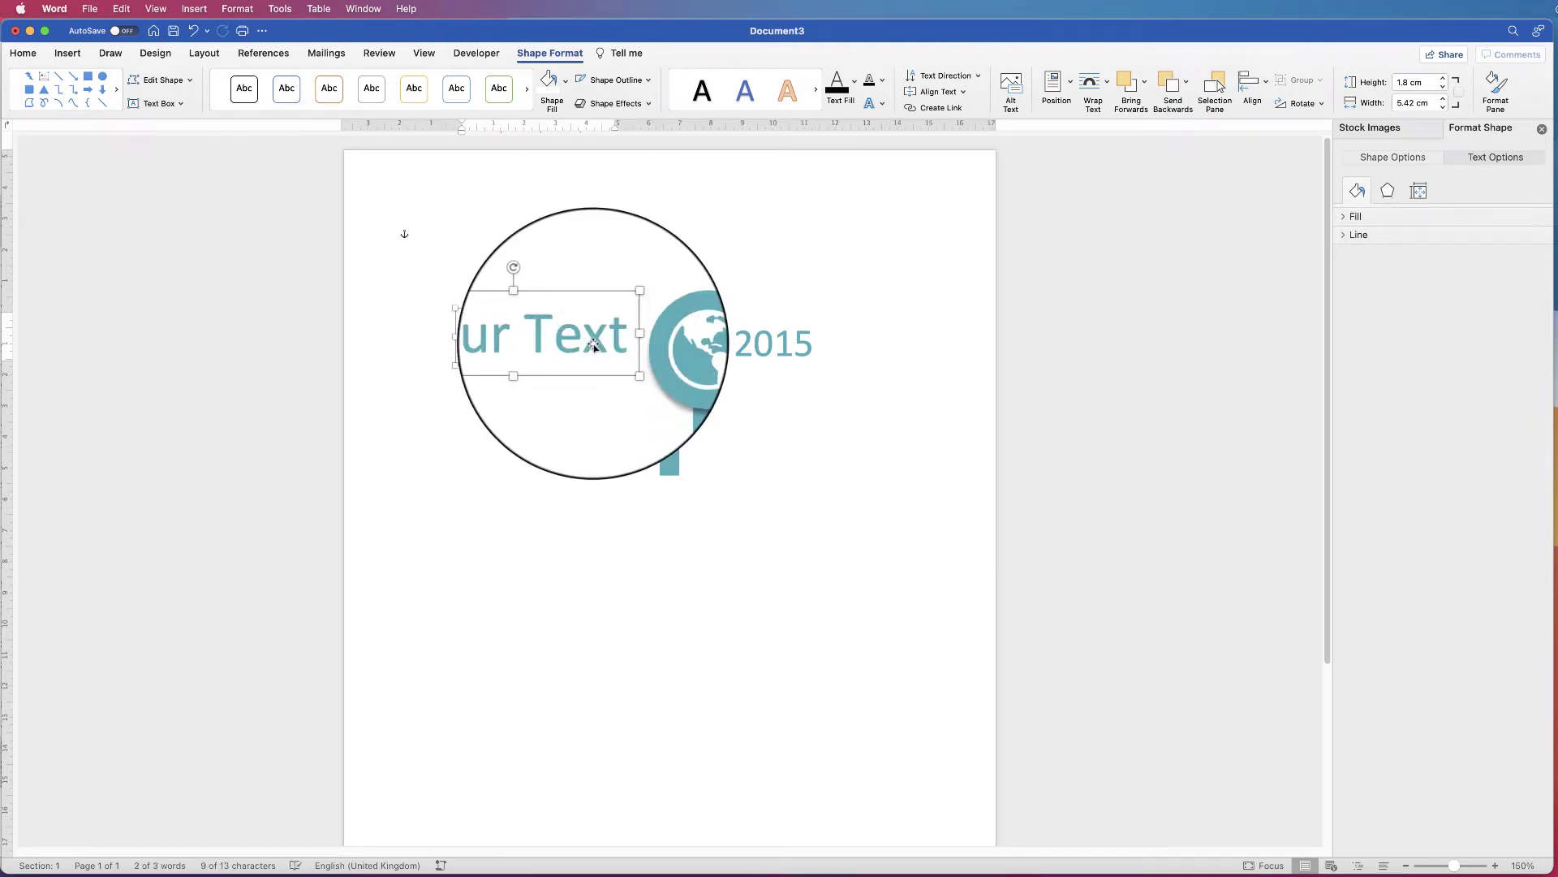
Shrink the 'Your Text' label to 28 pt, move it beside the globe, and left-align it.
{"action": "left_click", "coordinate": [18, 53]}
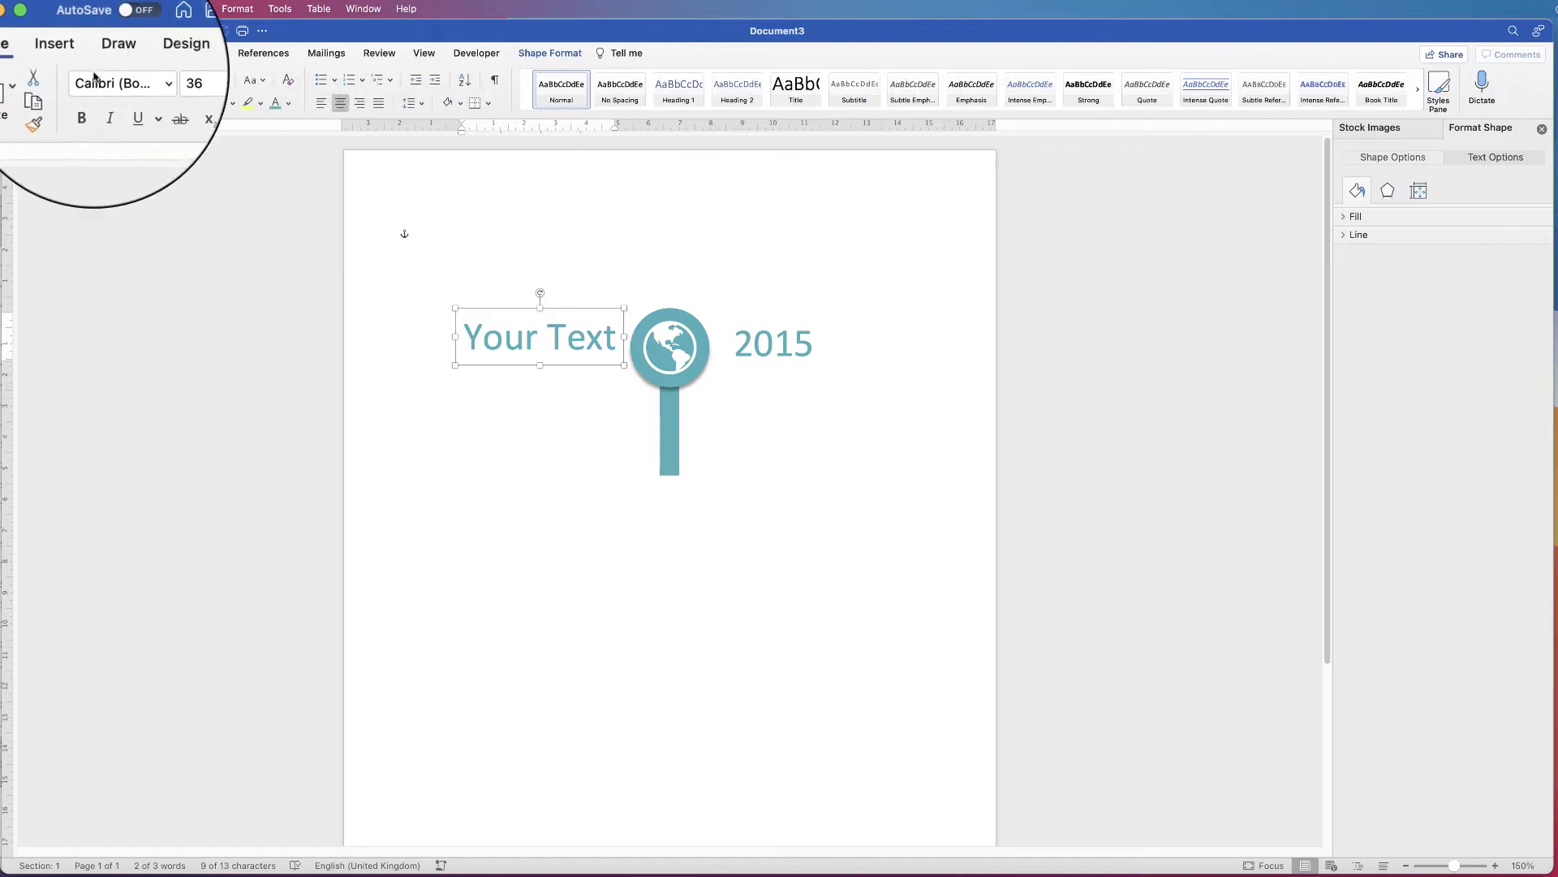
{"action": "left_click", "coordinate": [183, 81]}
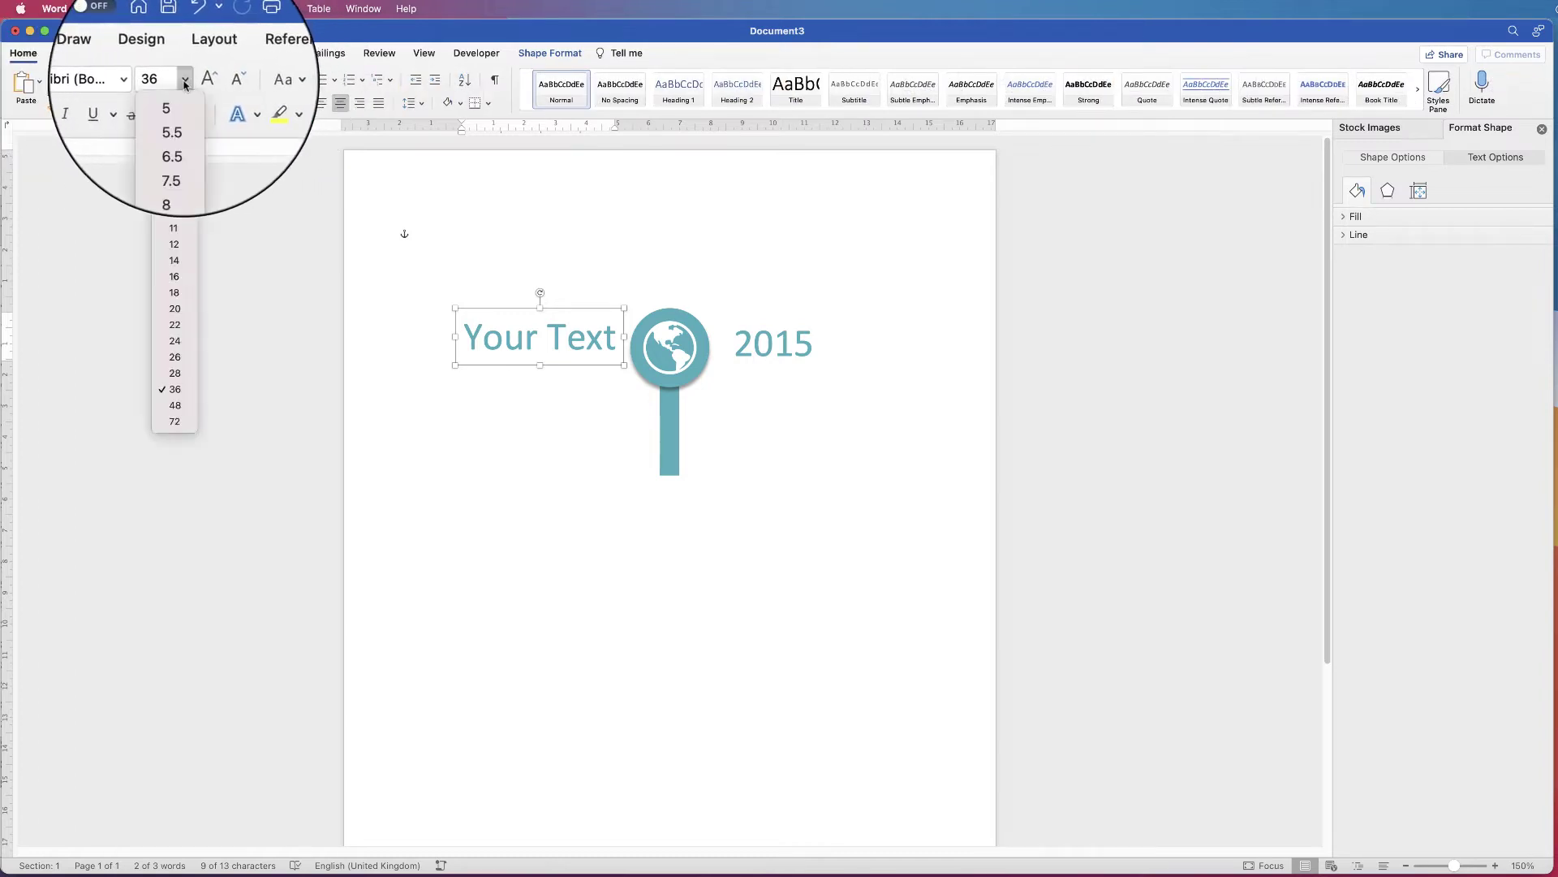
{"action": "left_click", "coordinate": [185, 85]}
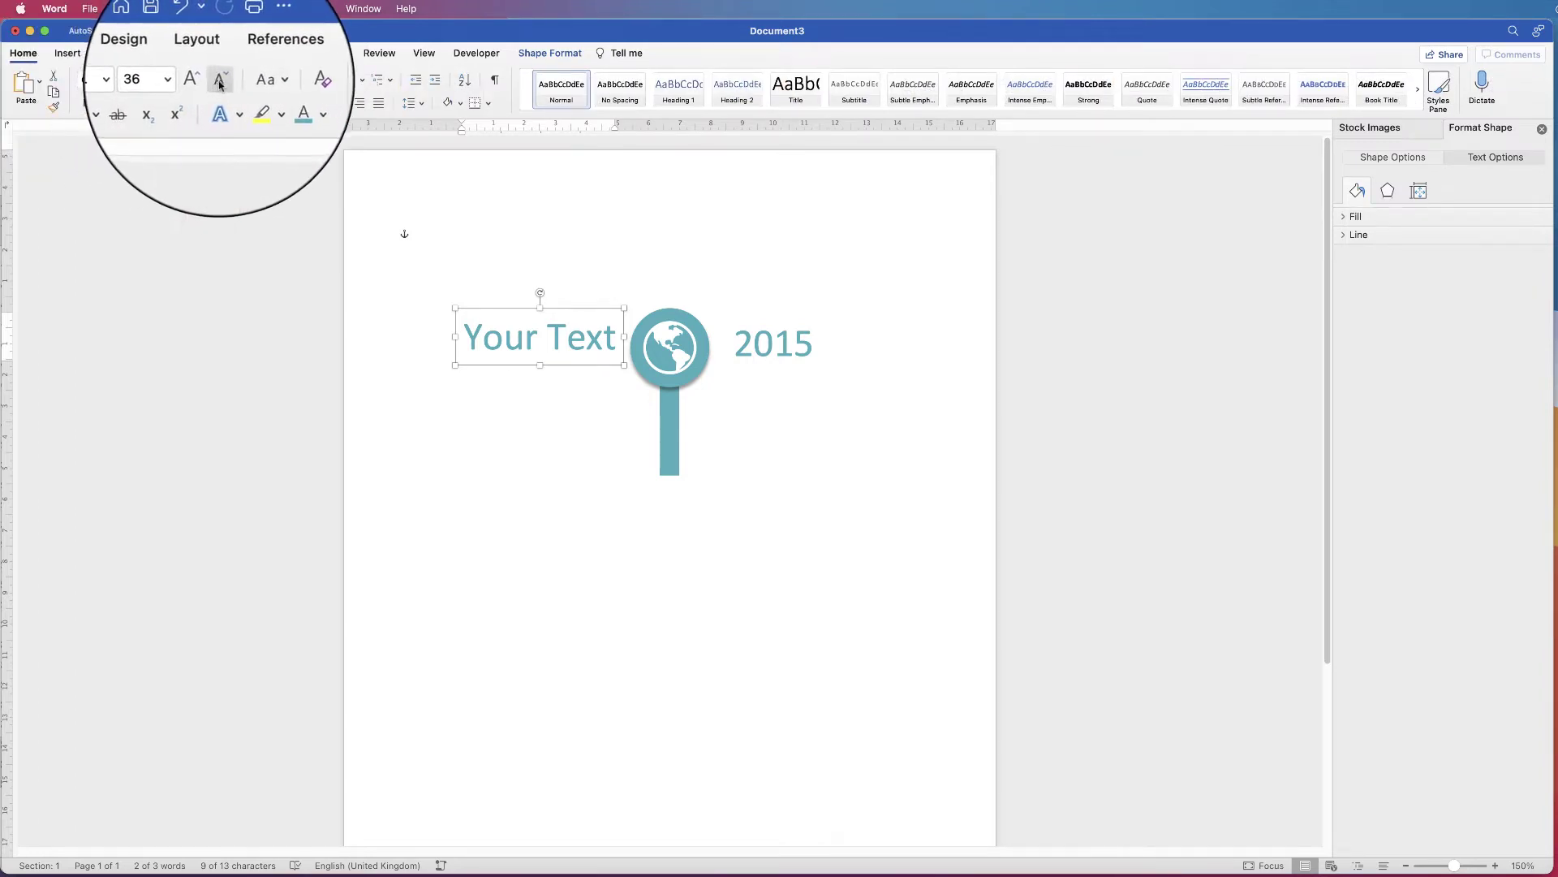
{"action": "left_click", "coordinate": [218, 86]}
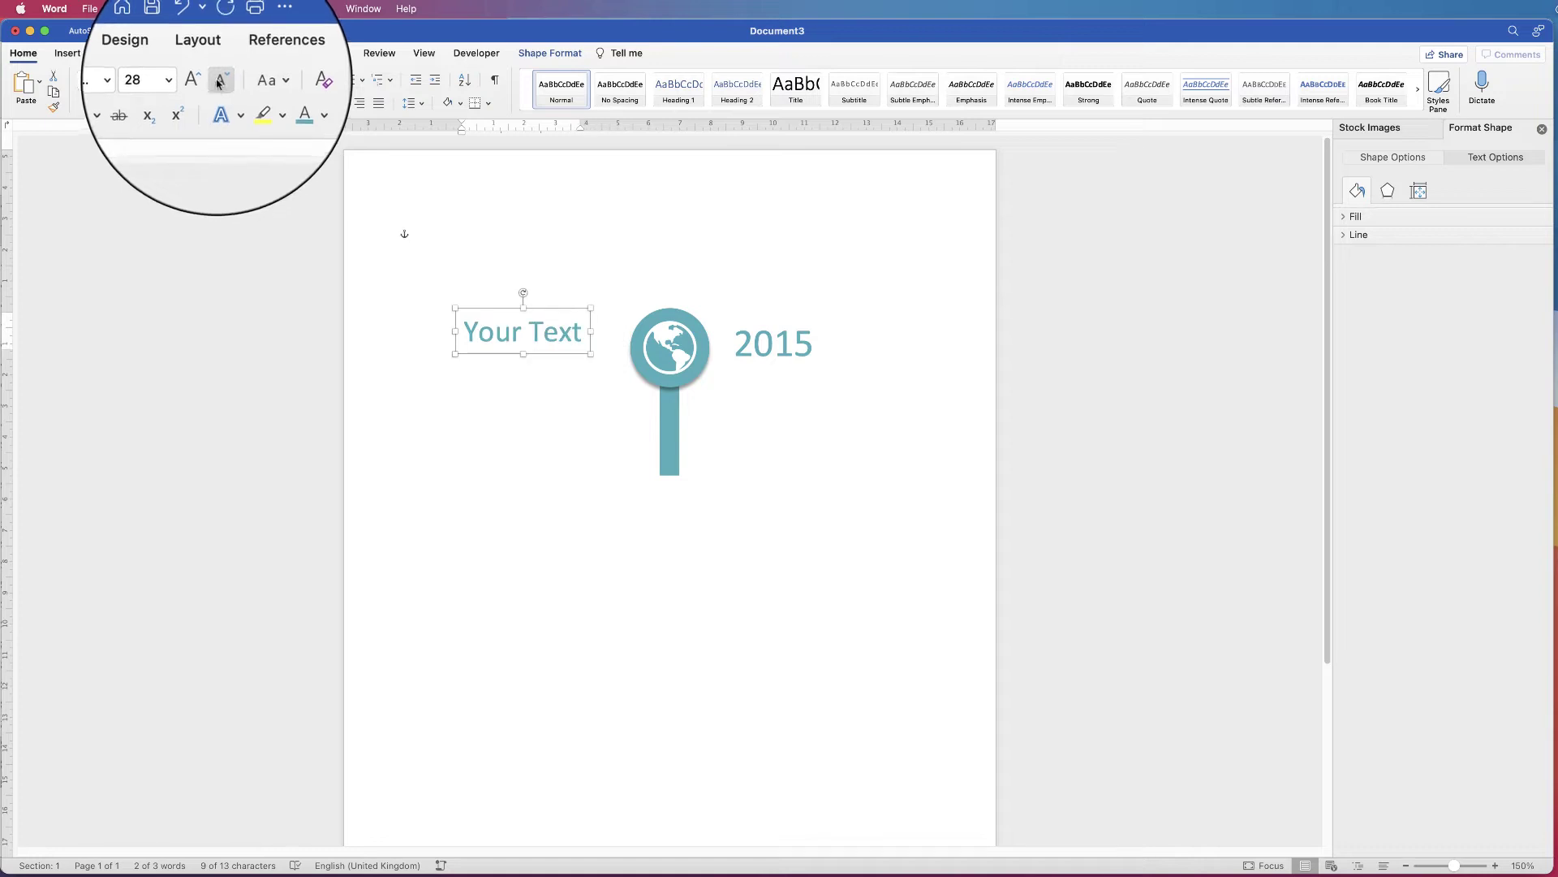
{"action": "left_click_drag", "start_coordinate": [570, 358], "coordinate": [615, 333]}
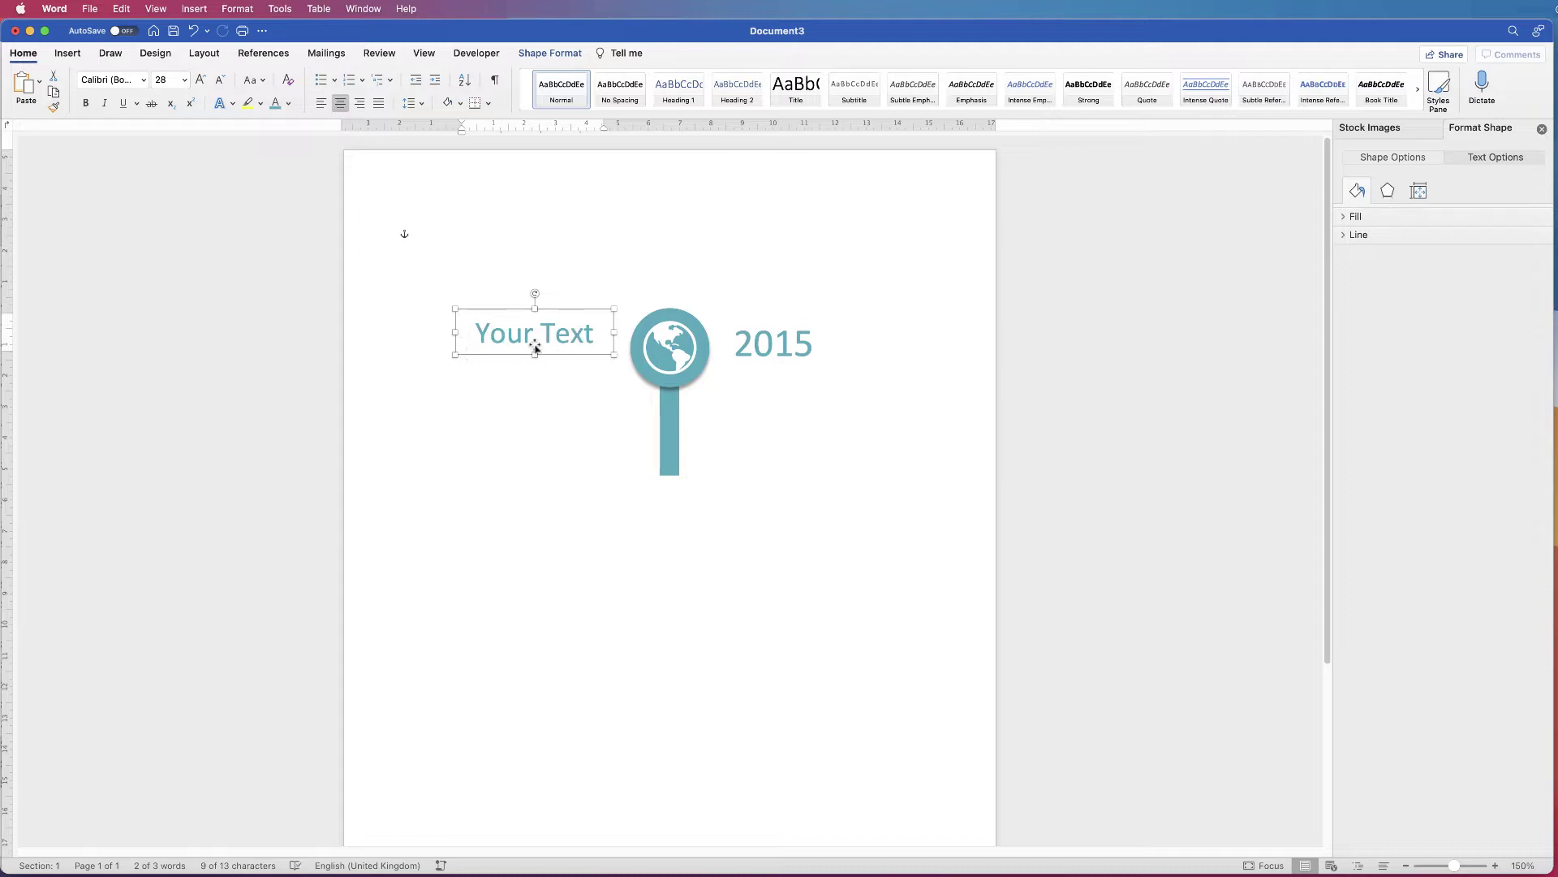
{"action": "left_click", "coordinate": [322, 103]}
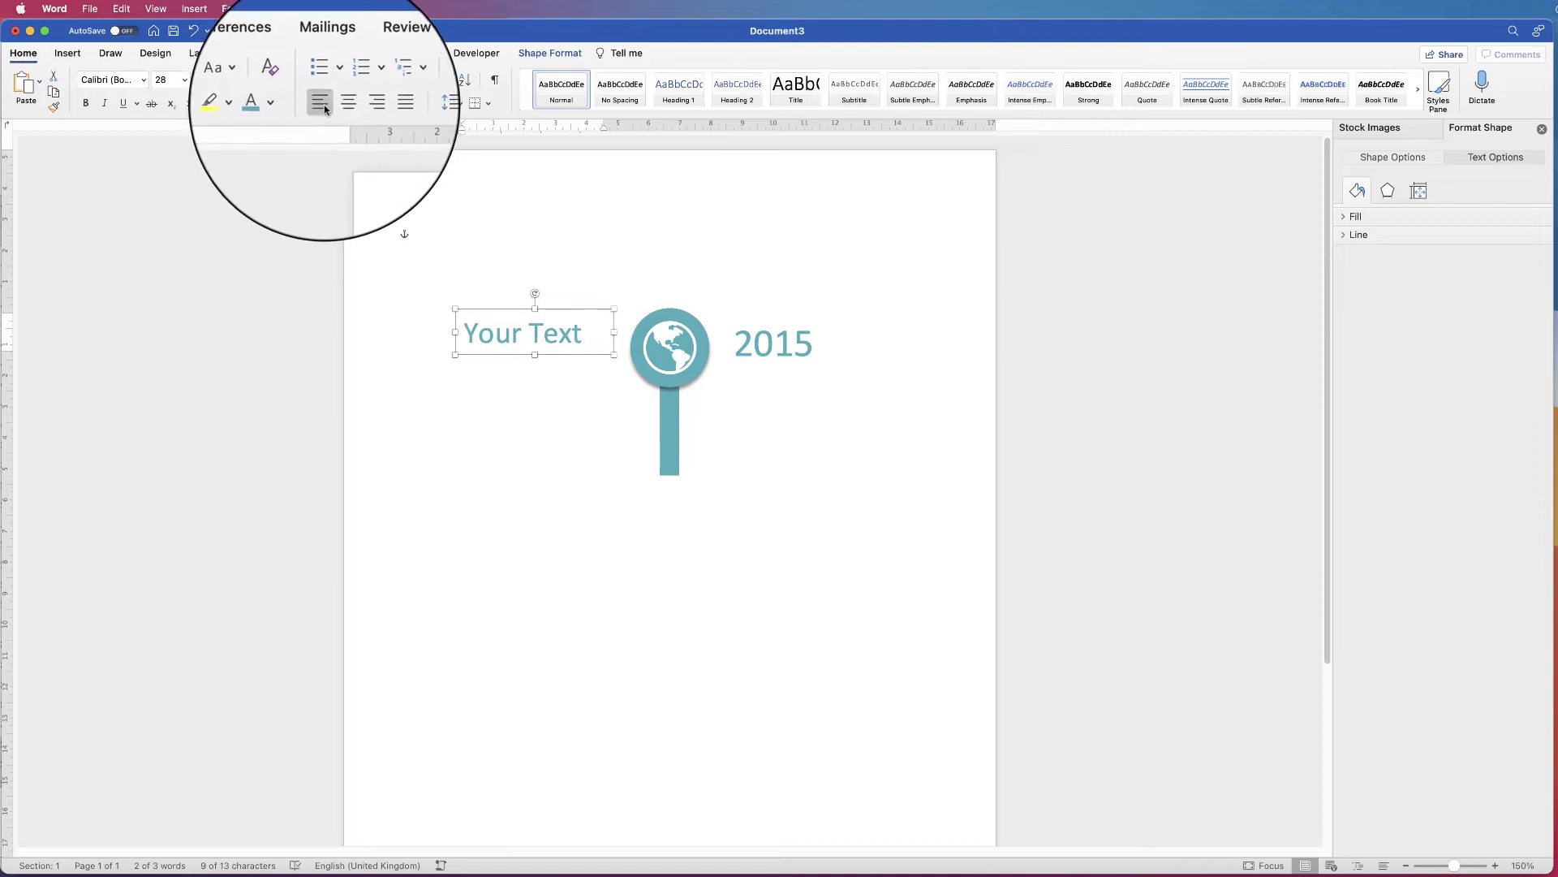
{"action": "left_click", "coordinate": [77, 54]}
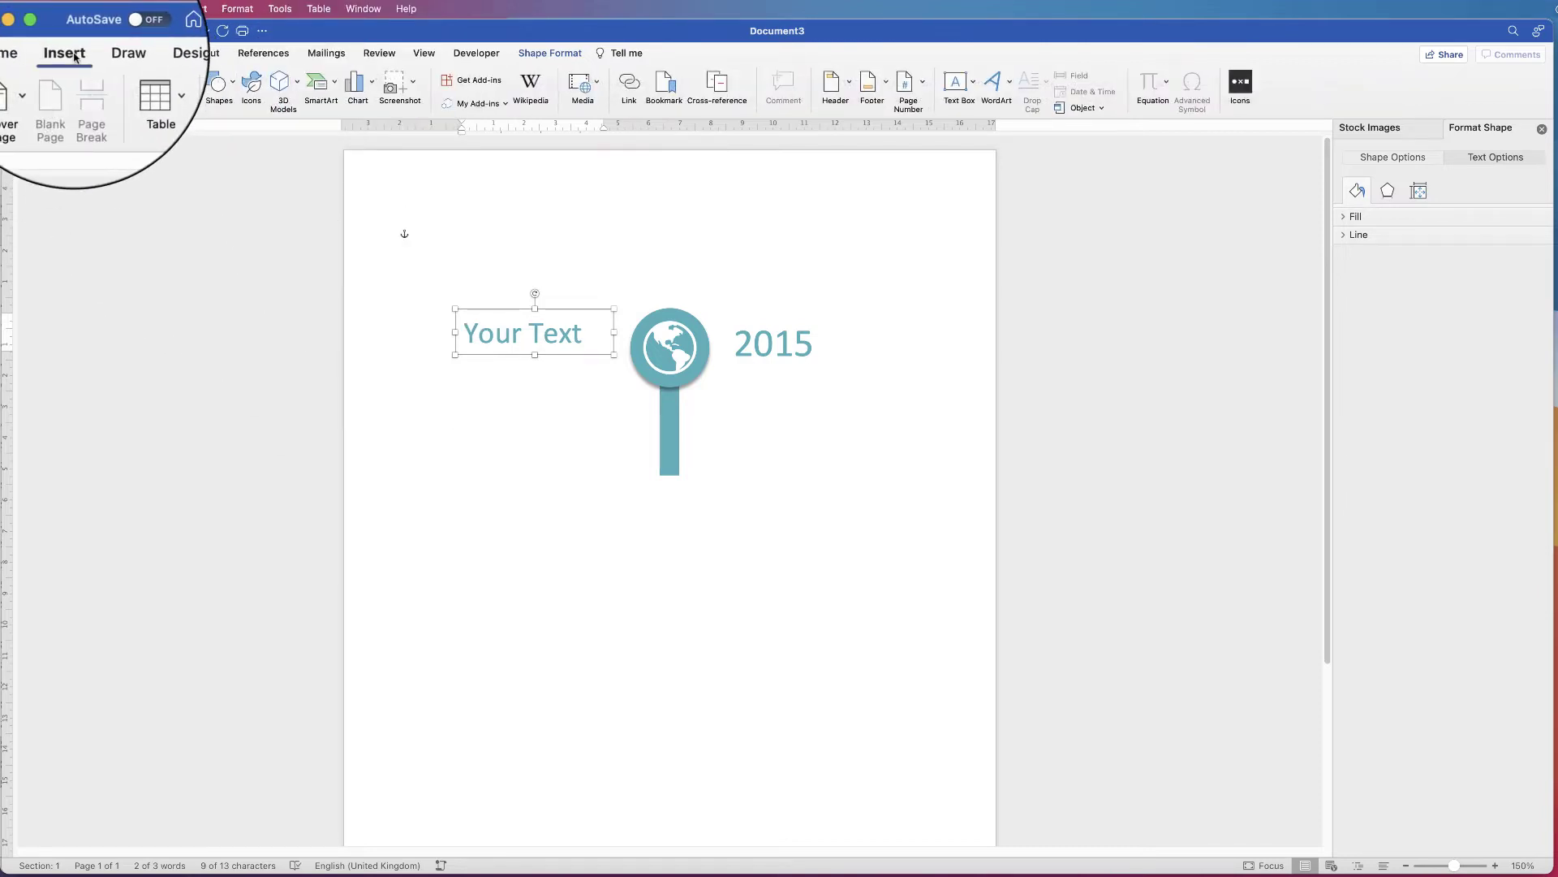
{"action": "left_click", "coordinate": [233, 85]}
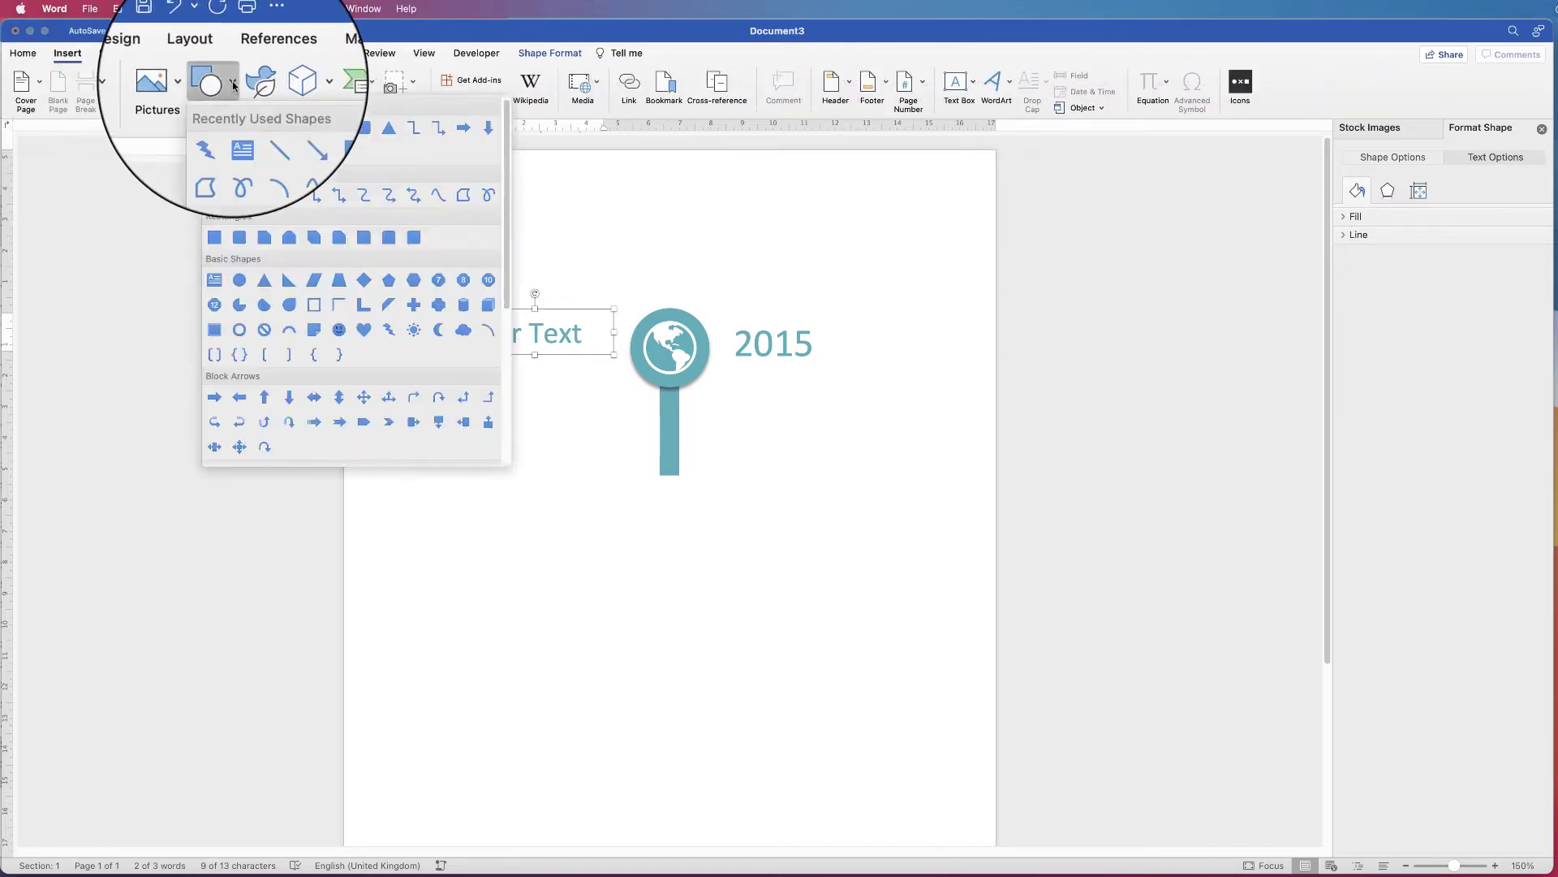
Draw a horizontal line from under 'Your Text' to the globe's edge.
{"action": "left_click", "coordinate": [291, 130]}
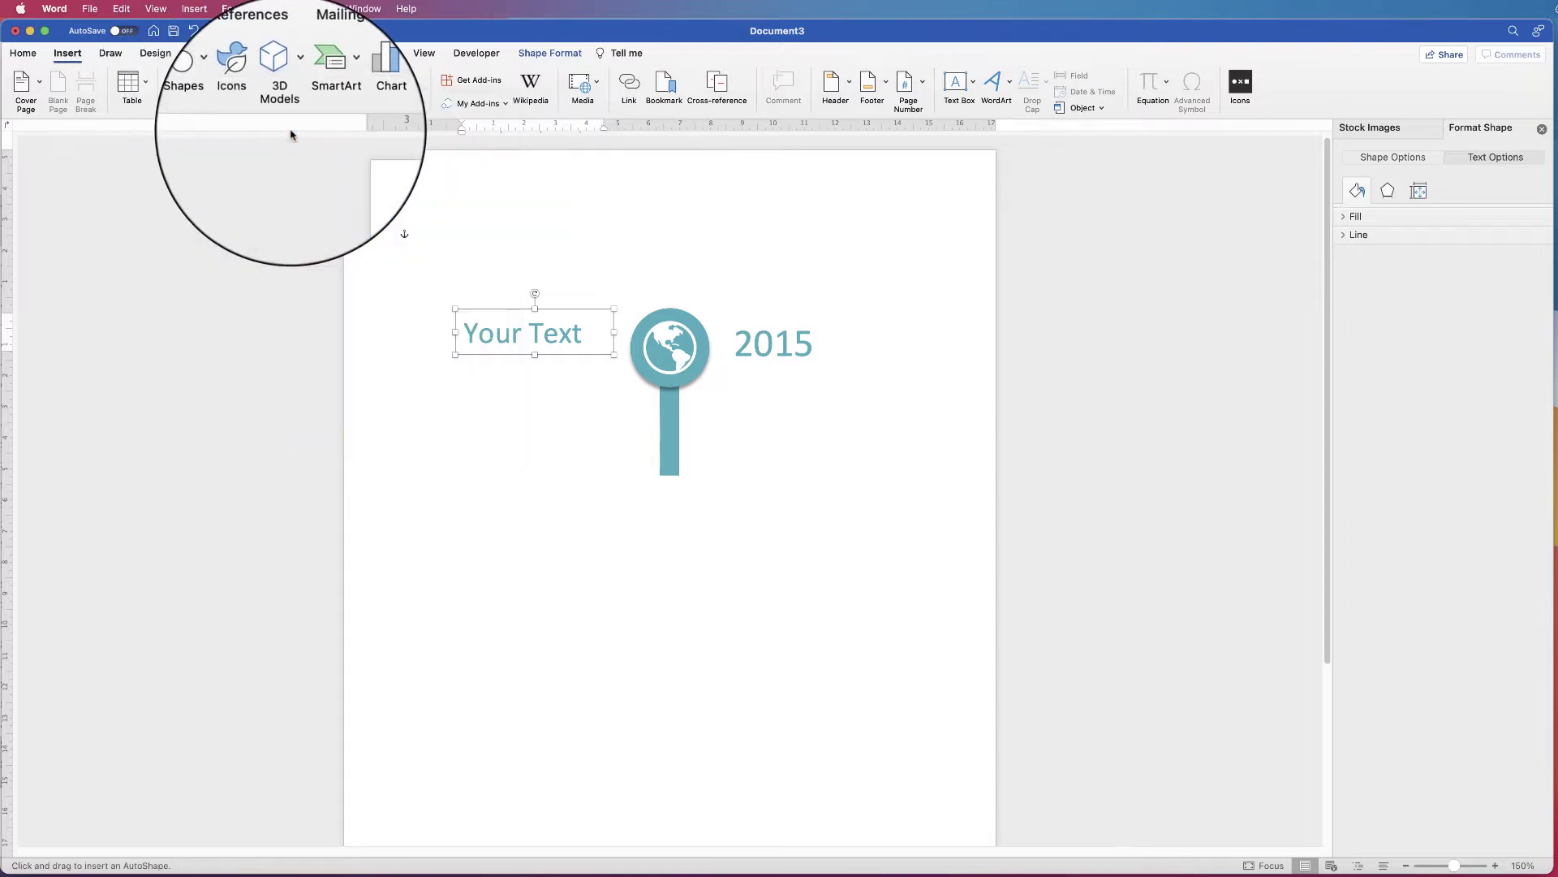
{"action": "left_click_drag", "start_coordinate": [464, 361], "coordinate": [630, 357]}
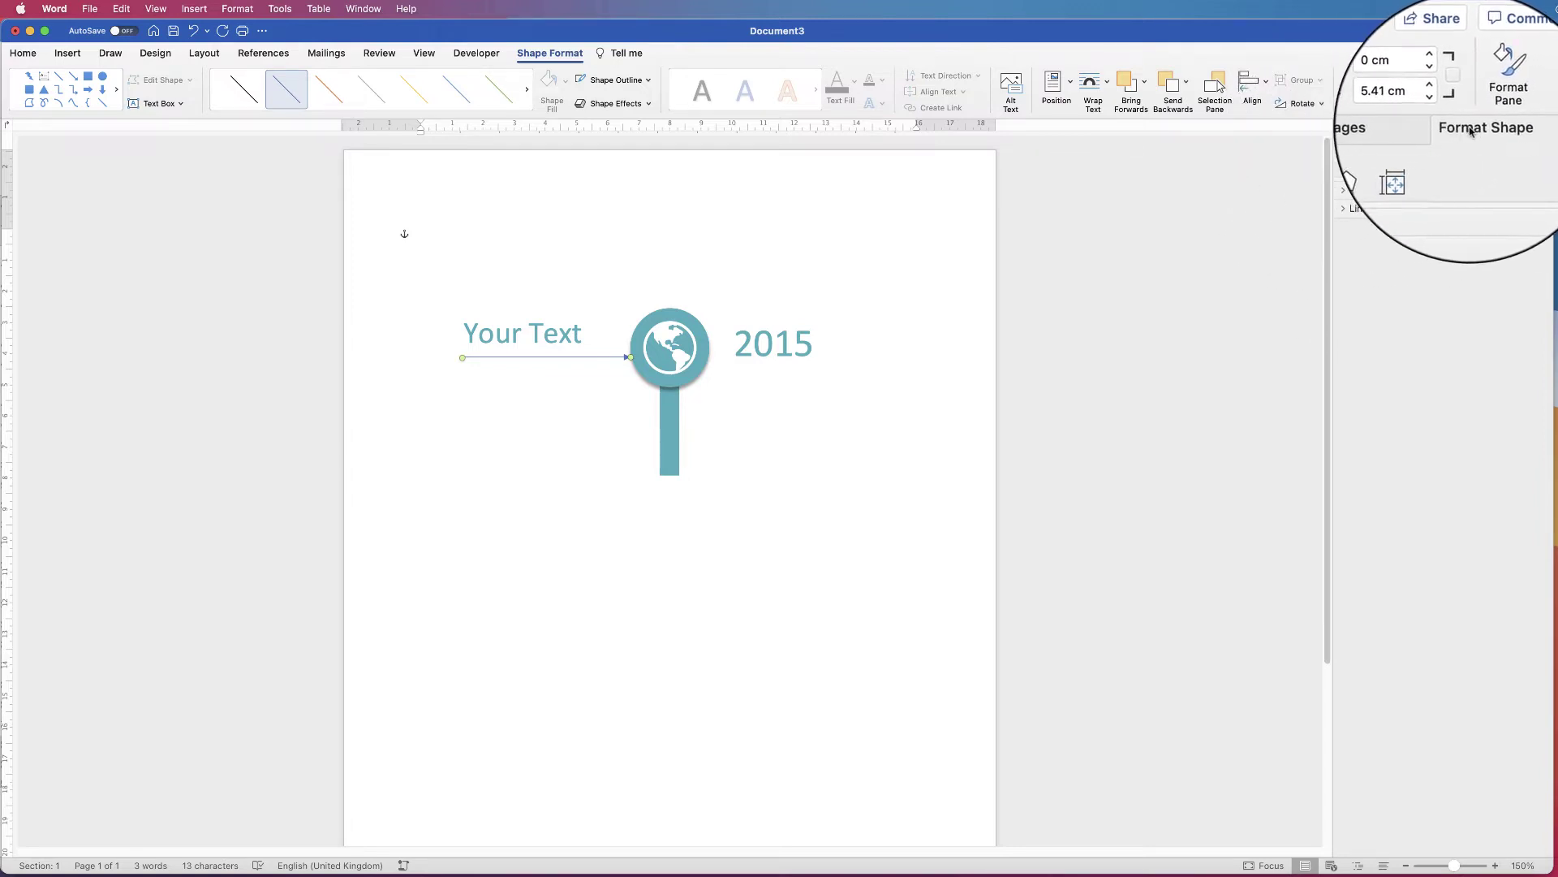
Give the connecting line a 2.25 pt width and a teal colour.
{"action": "left_click", "coordinate": [1343, 210]}
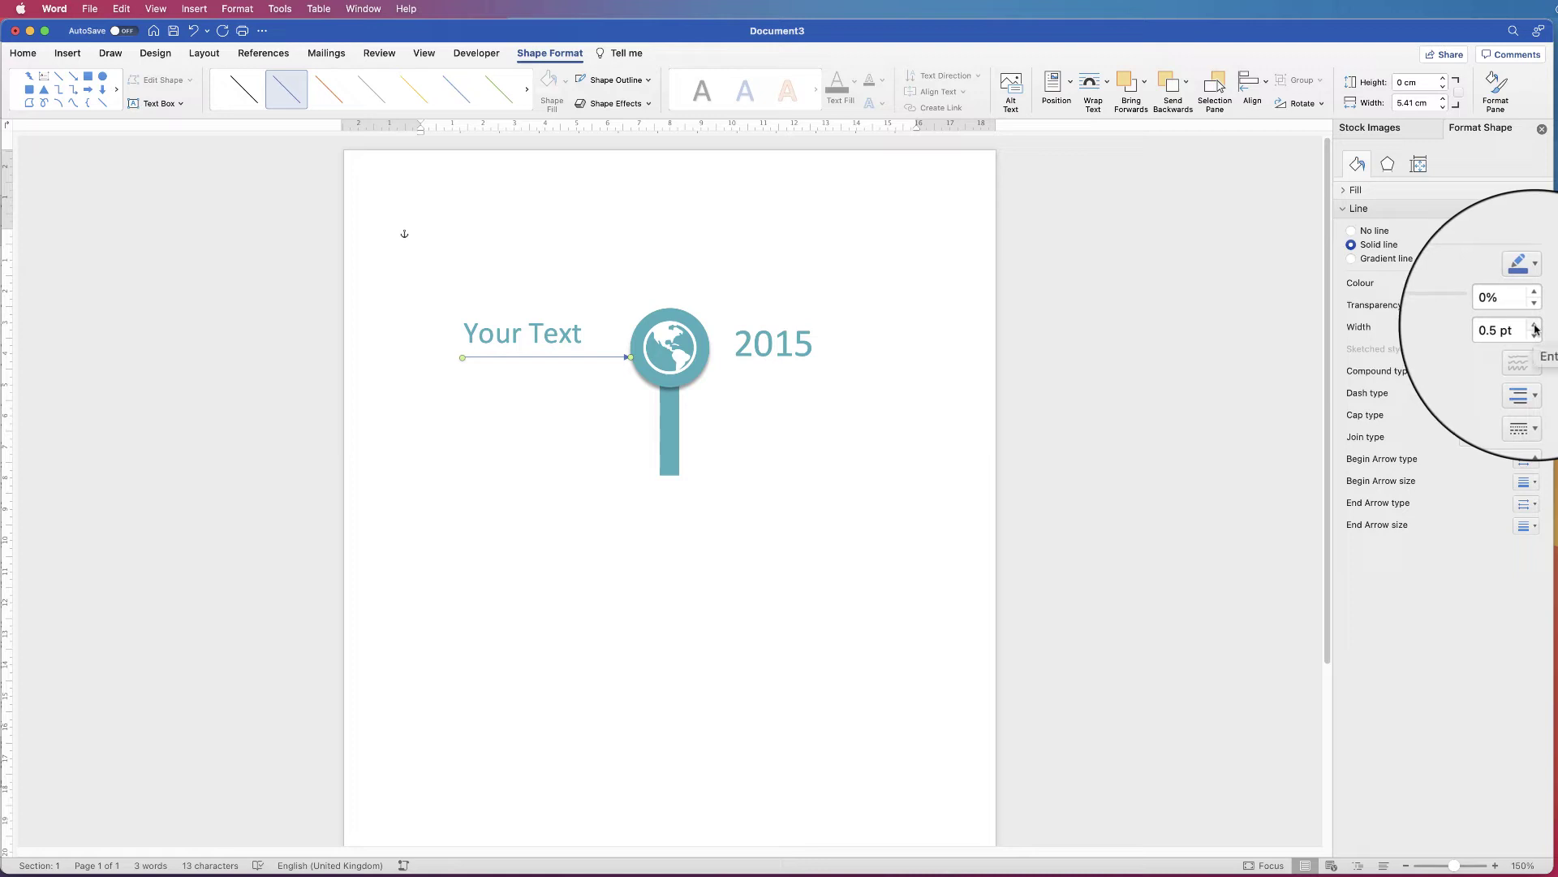
{"action": "left_click", "coordinate": [1535, 325]}
{"action": "left_click", "coordinate": [1535, 325]}
{"action": "left_click", "coordinate": [1535, 325]}
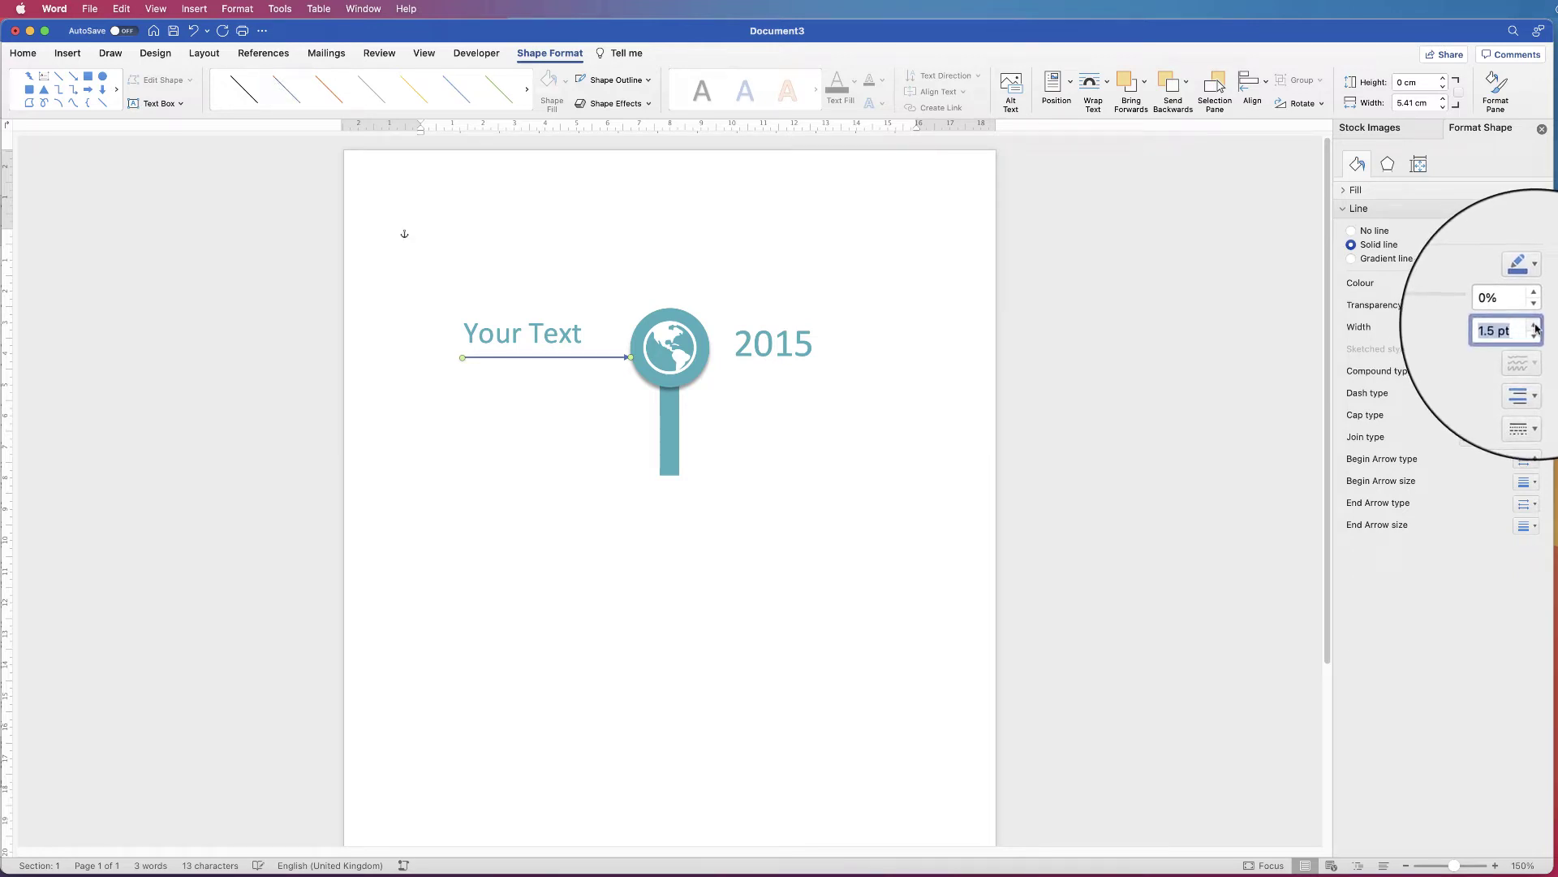
{"action": "left_click", "coordinate": [1535, 324]}
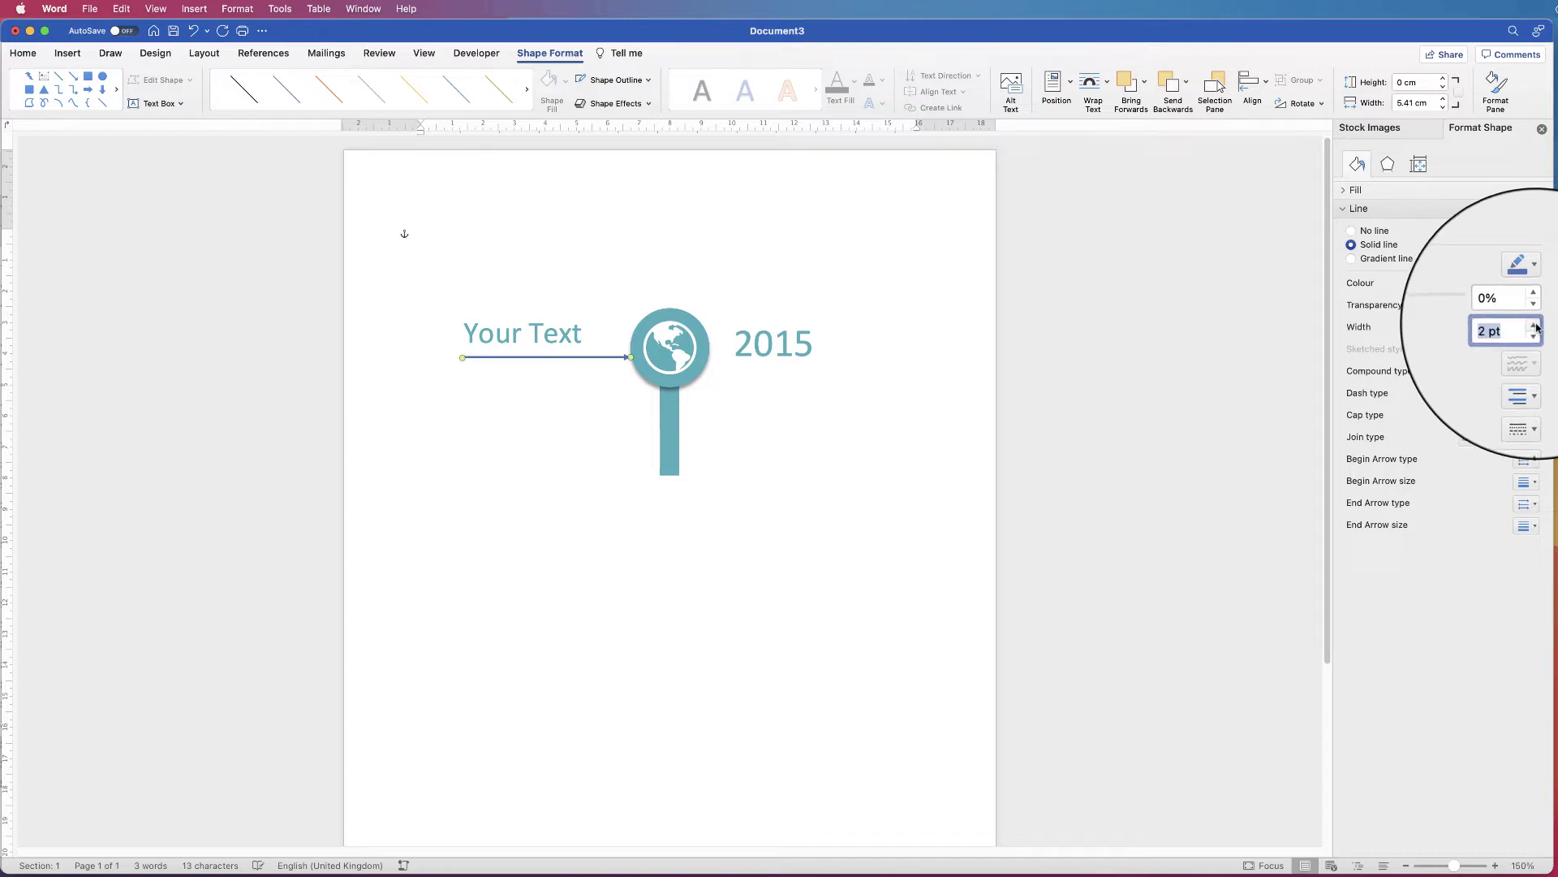
{"action": "left_click", "coordinate": [1534, 324]}
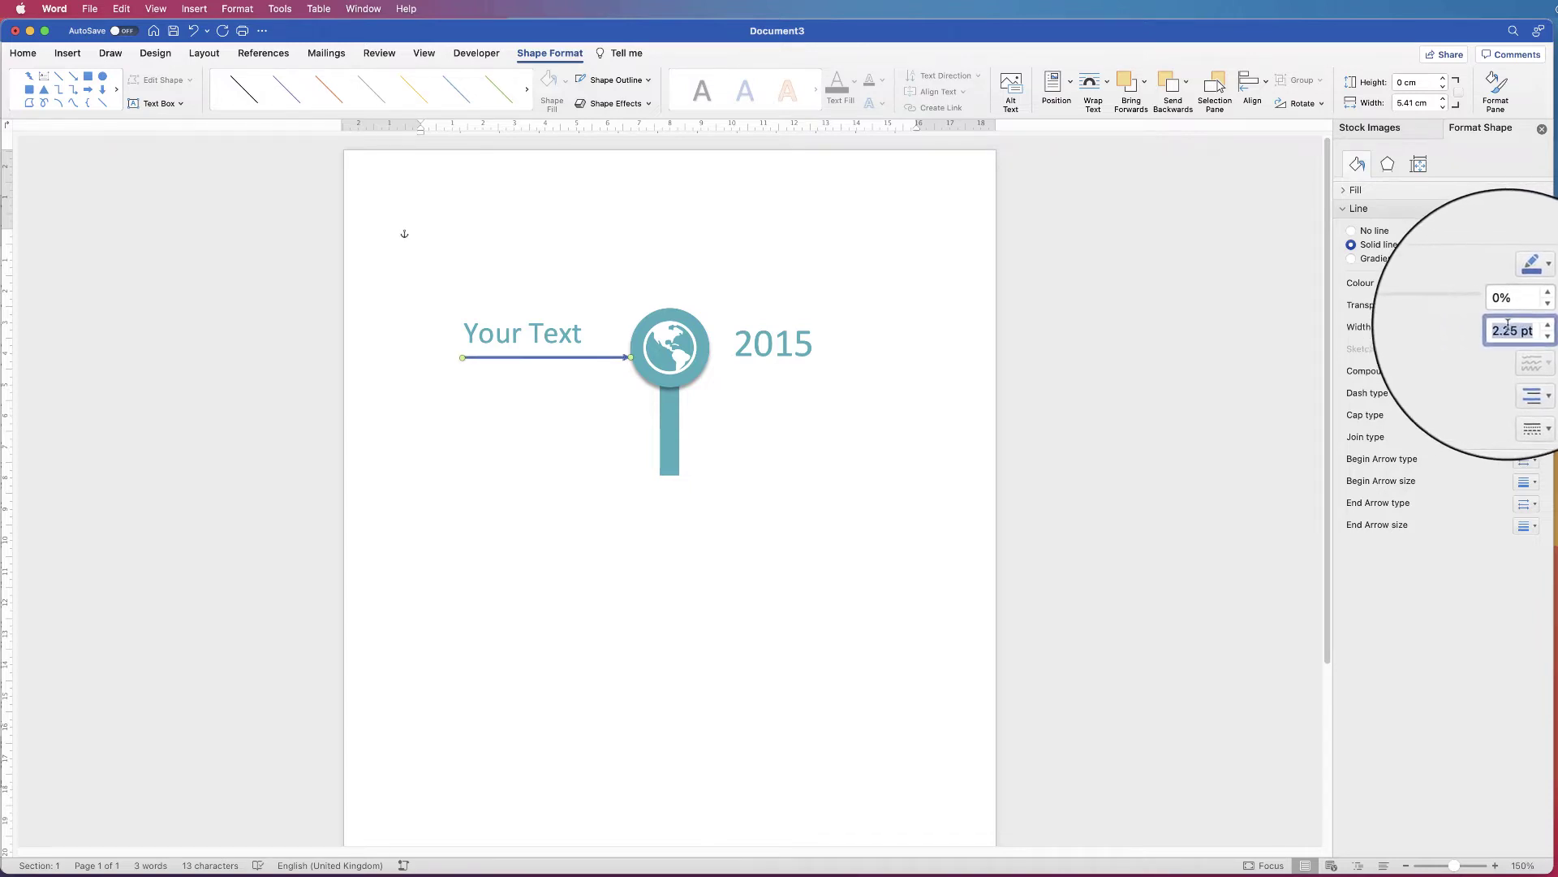
{"action": "left_click", "coordinate": [1524, 283]}
{"action": "left_click", "coordinate": [1524, 467]}
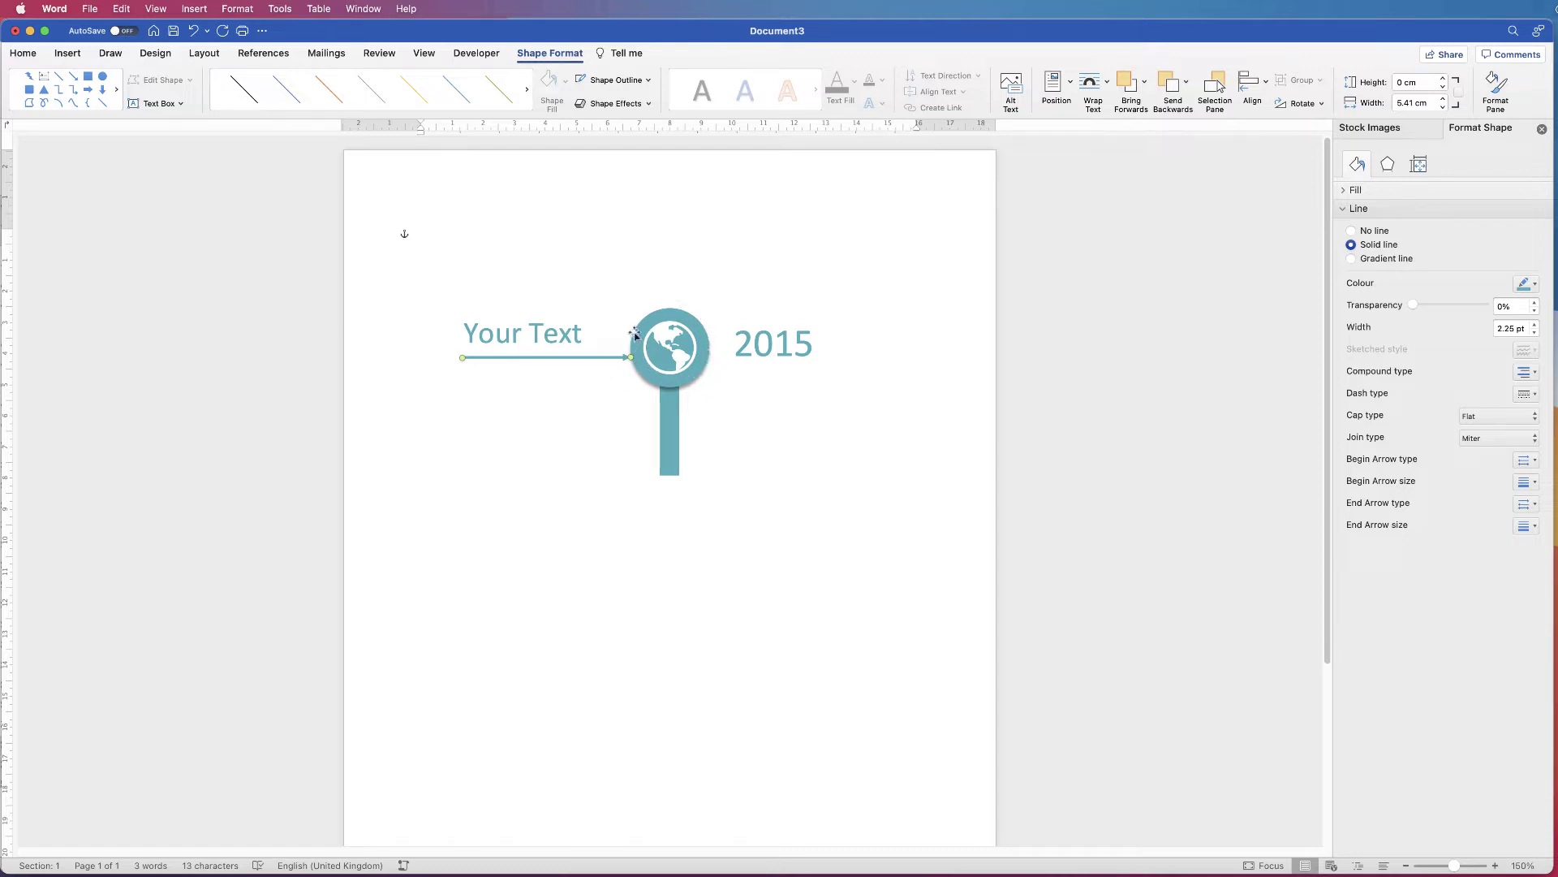
Ungroup the globe graphic and align the 2015 label to the globe circle's vertical middle.
{"action": "left_click_drag", "start_coordinate": [1455, 871], "coordinate": [1479, 857]}
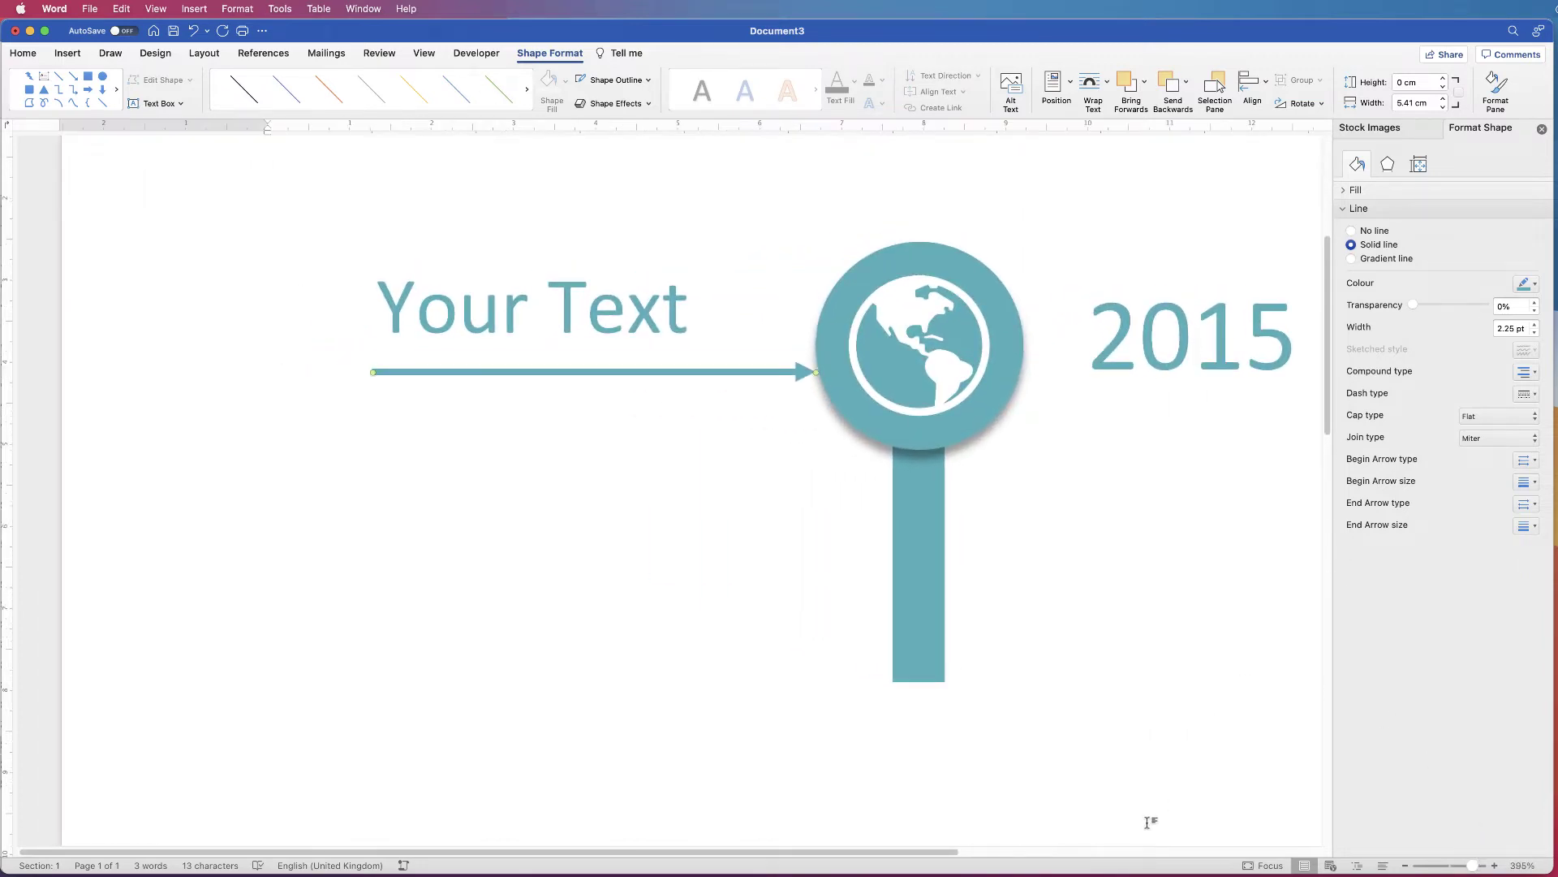
{"action": "left_click_drag", "start_coordinate": [956, 845], "coordinate": [1137, 800]}
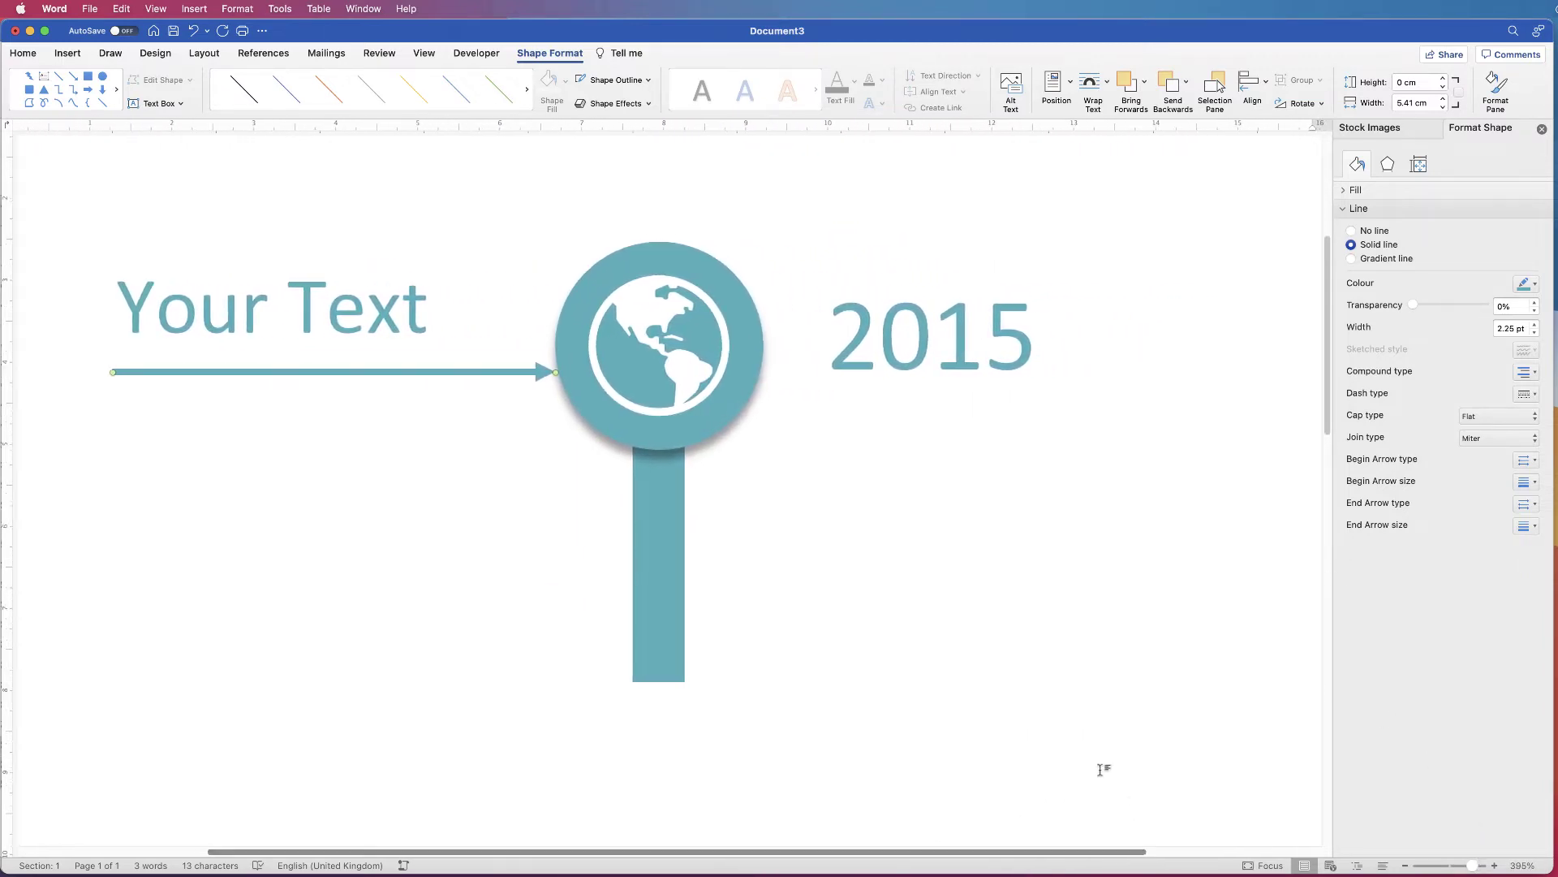
{"action": "left_click", "coordinate": [753, 346]}
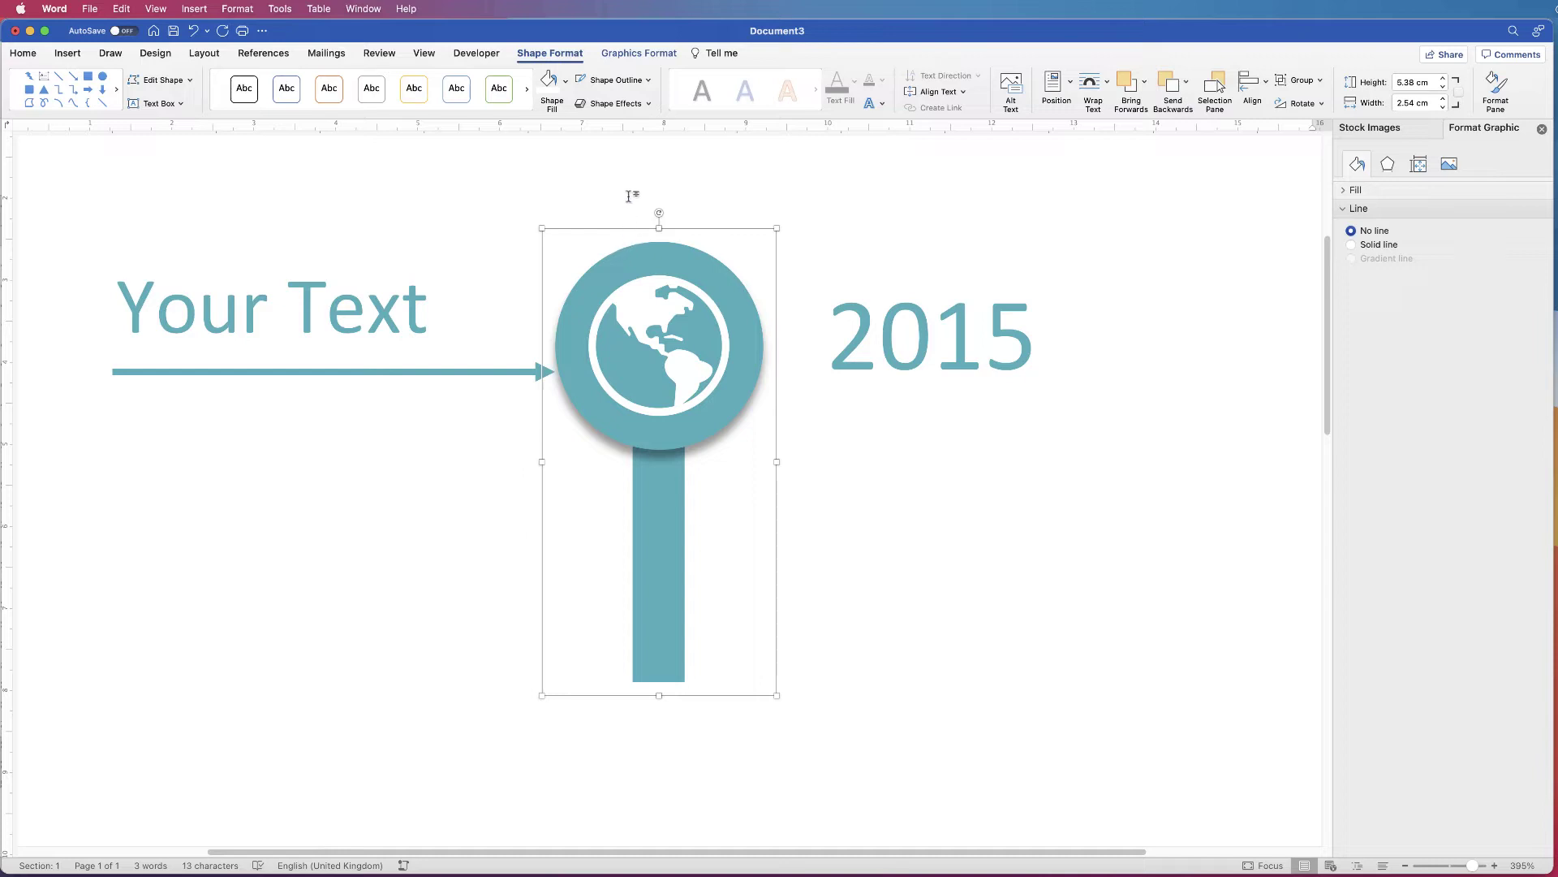
{"action": "left_click", "coordinate": [1299, 80]}
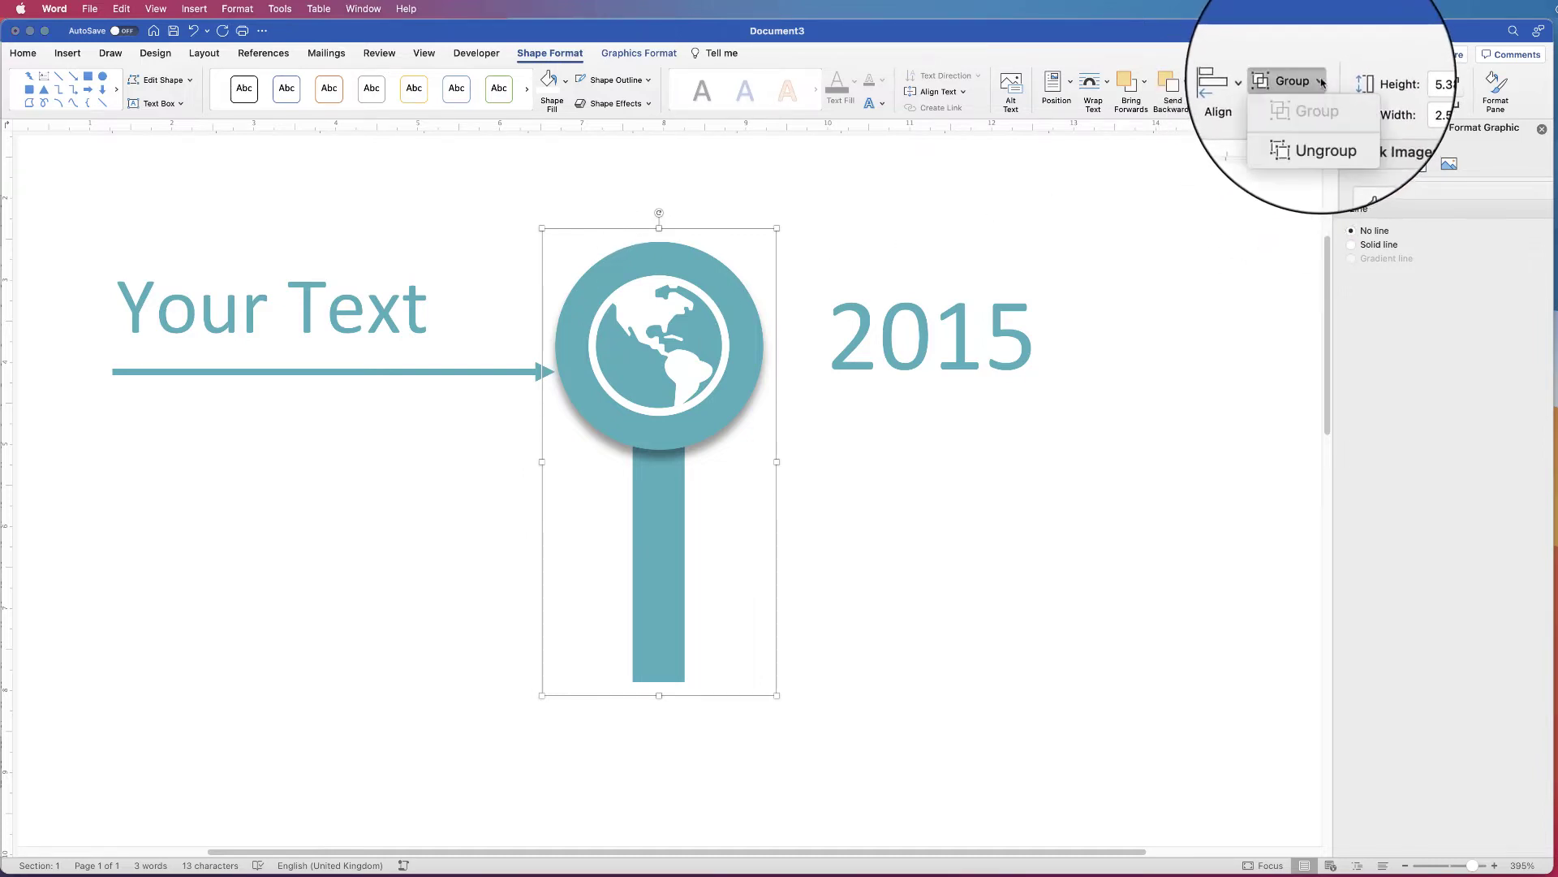
{"action": "left_click", "coordinate": [1312, 128]}
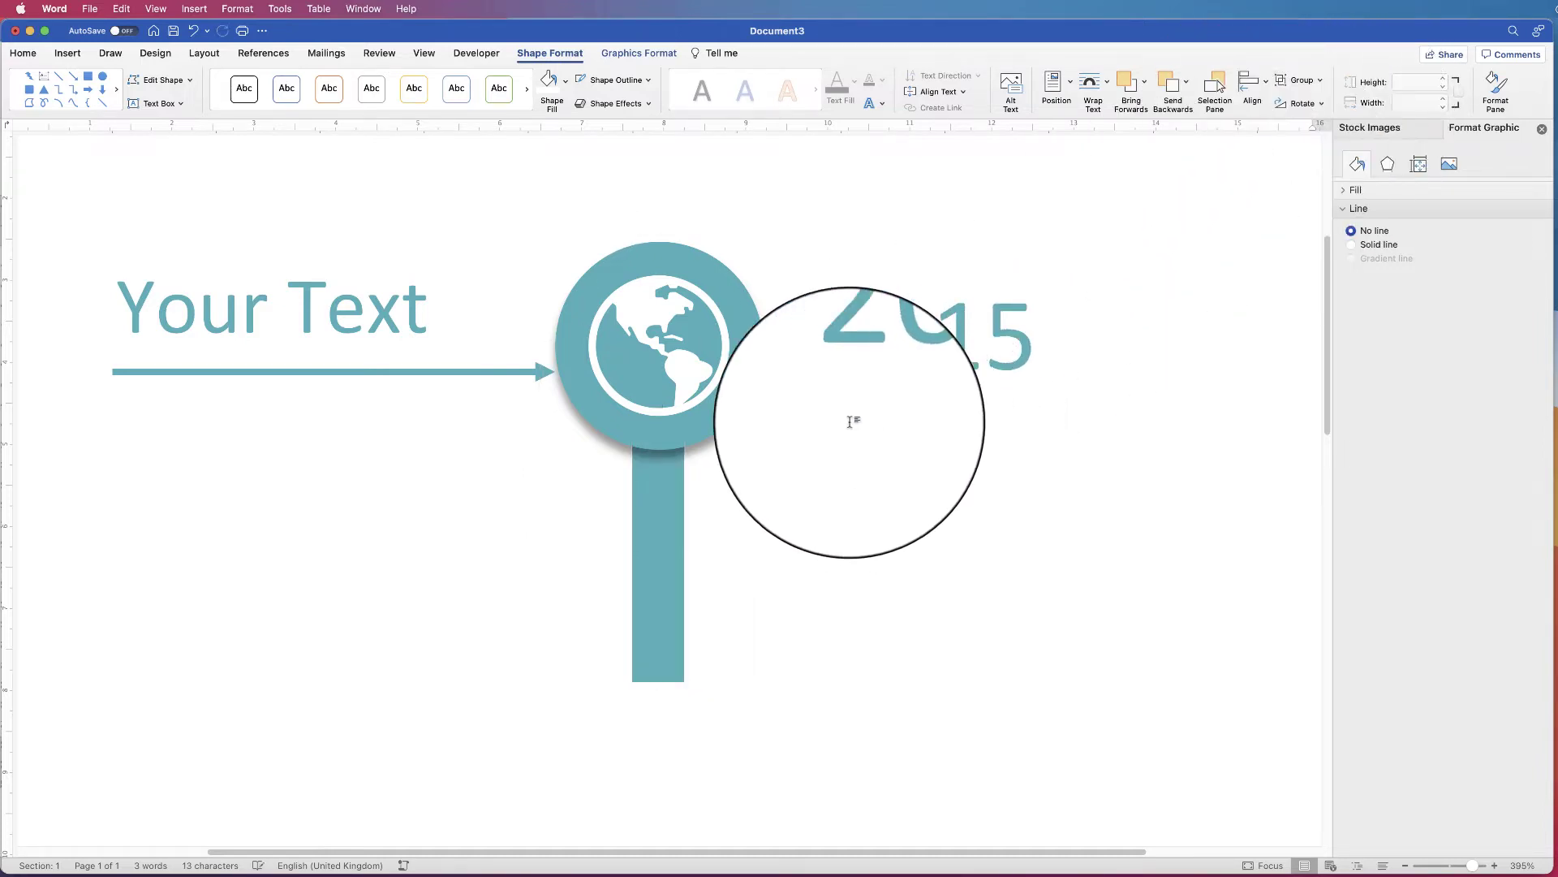
{"action": "left_click", "coordinate": [742, 473]}
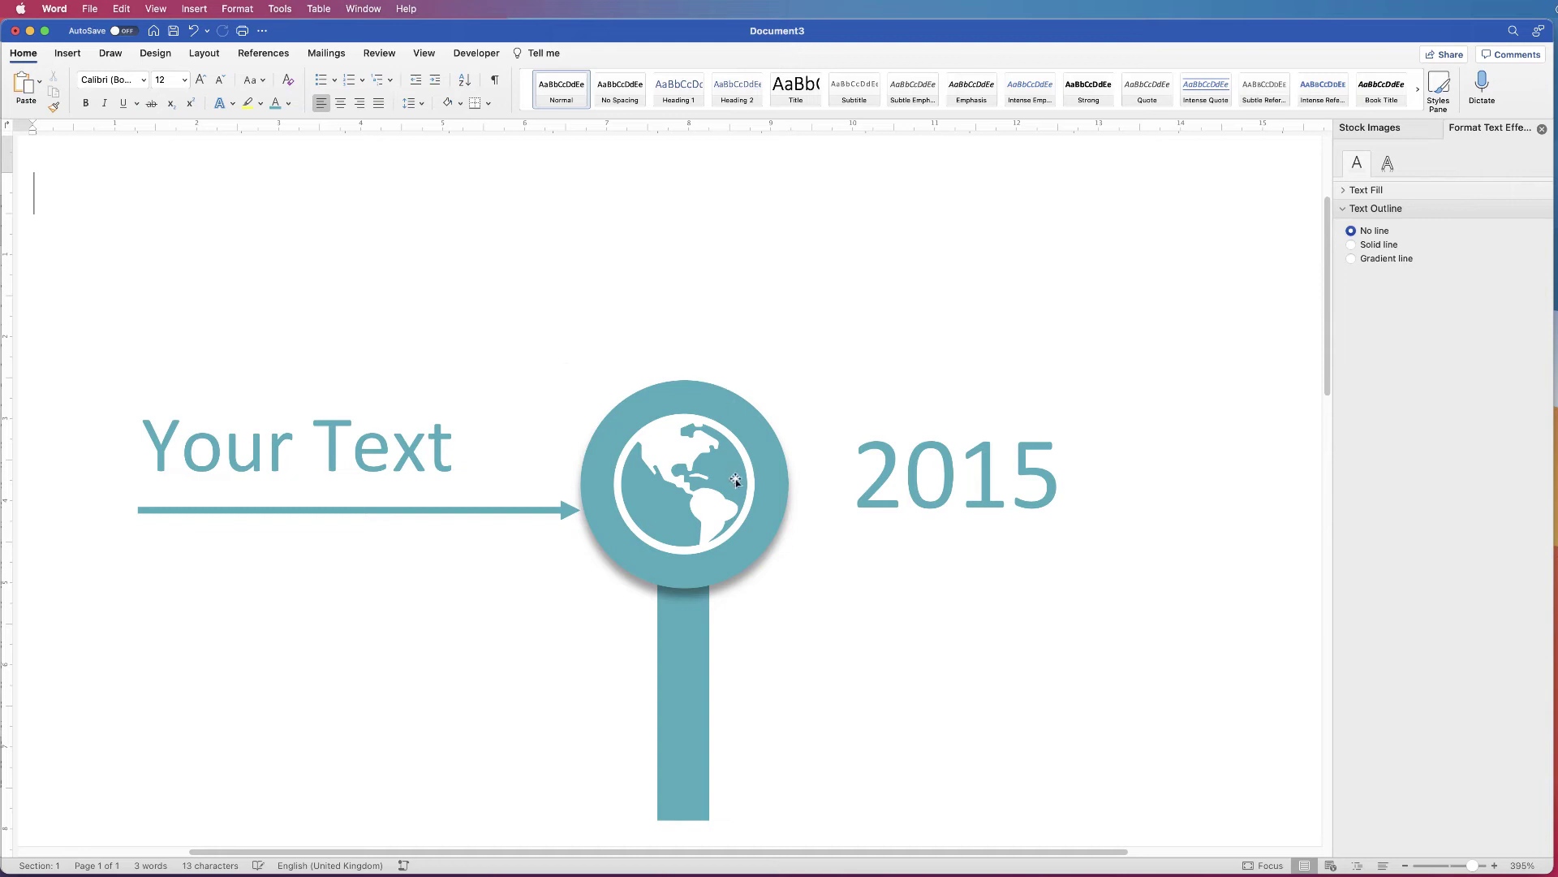
{"action": "left_click", "coordinate": [949, 479], "text": "shift"}
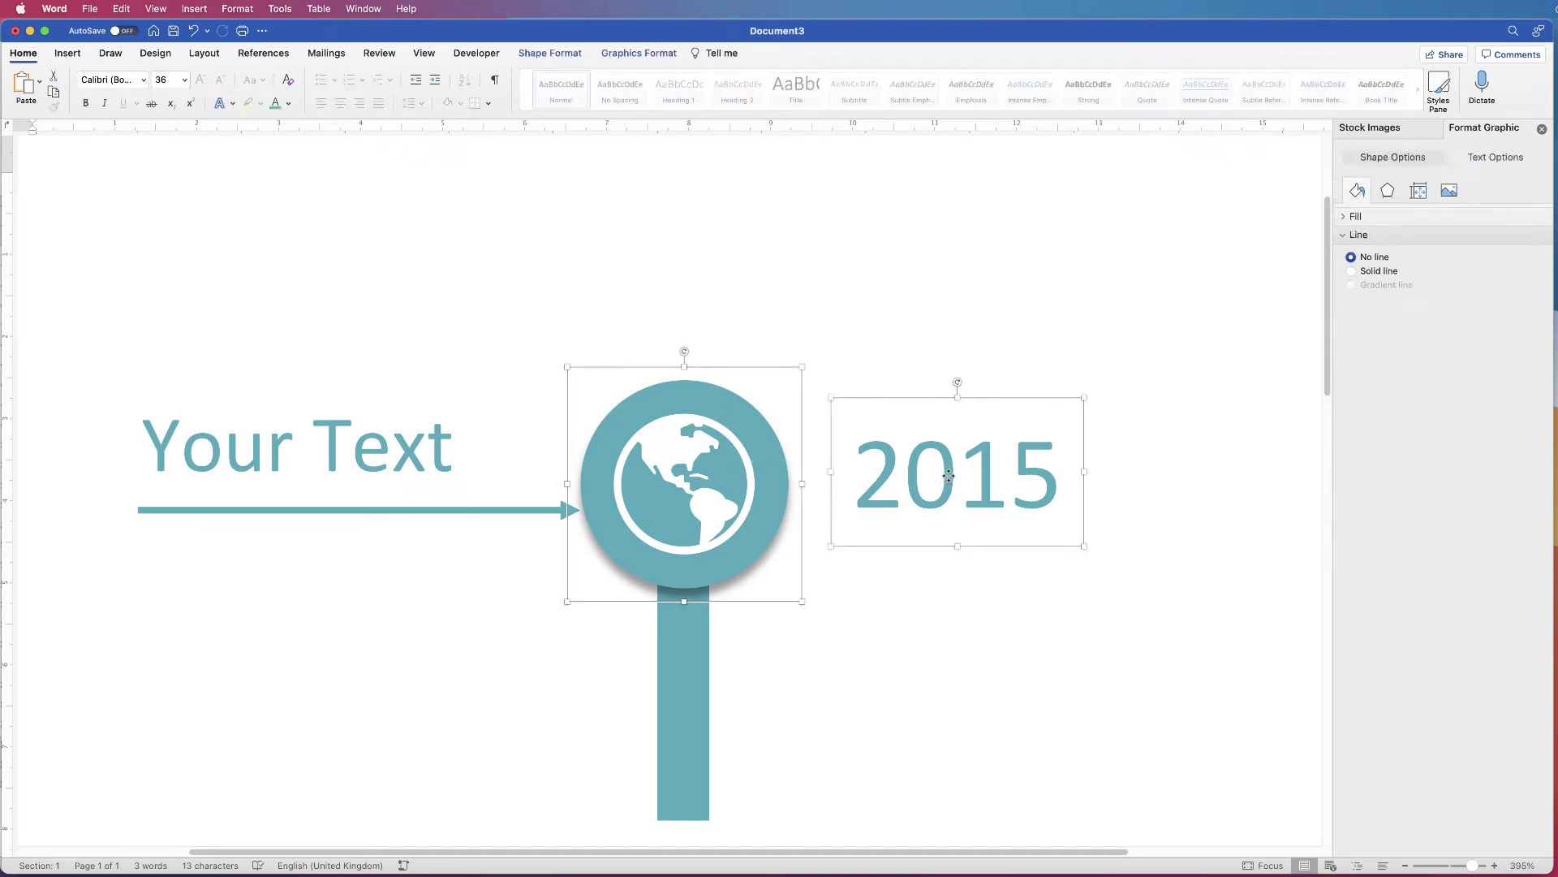
{"action": "left_click", "coordinate": [638, 53]}
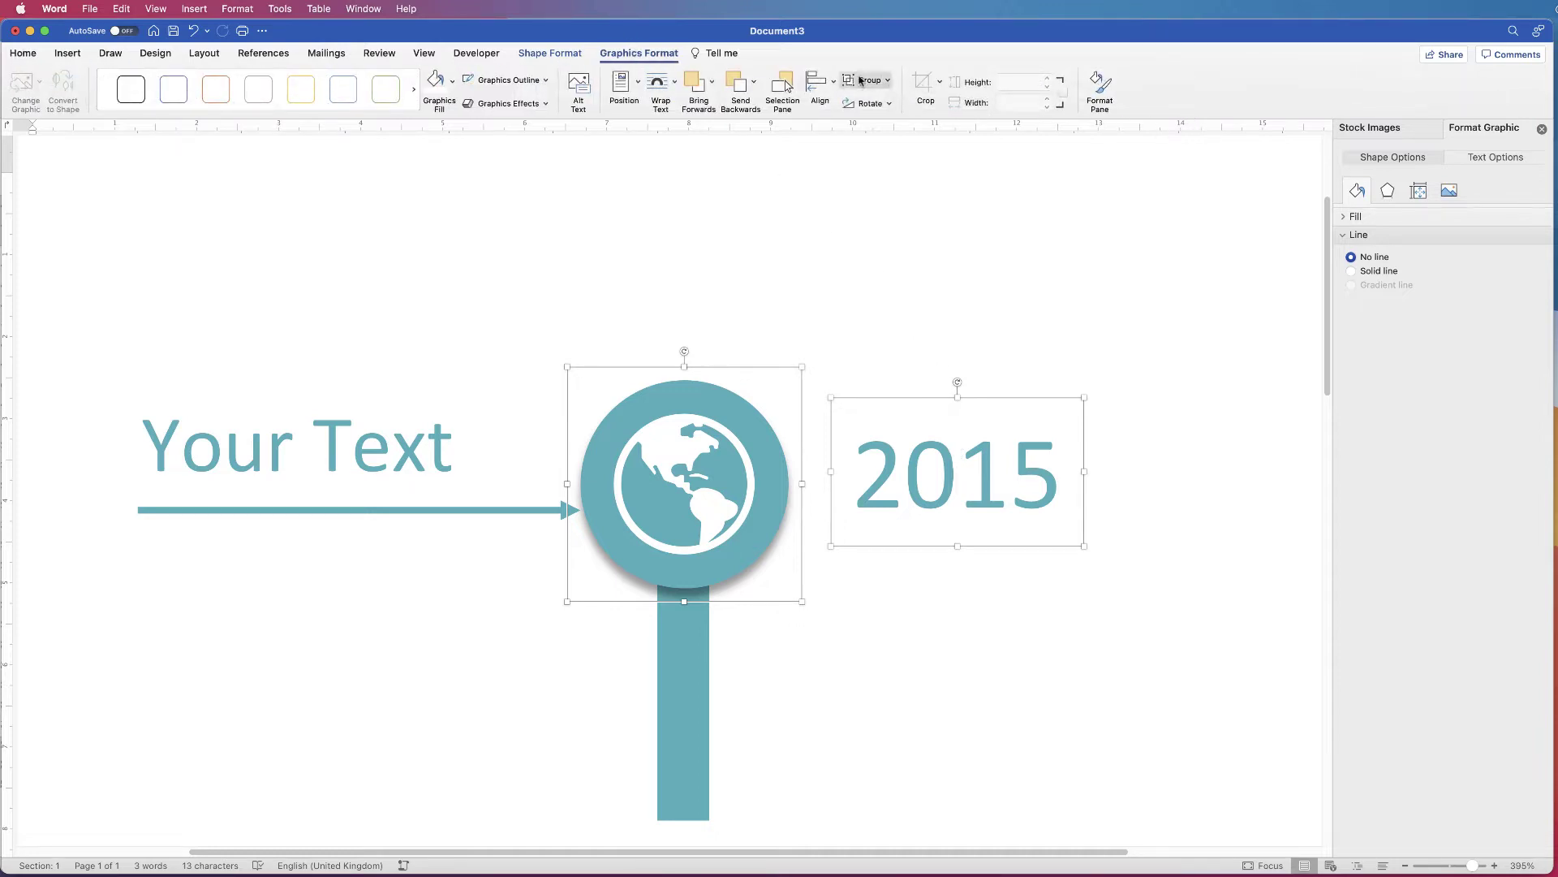
{"action": "left_click", "coordinate": [818, 83]}
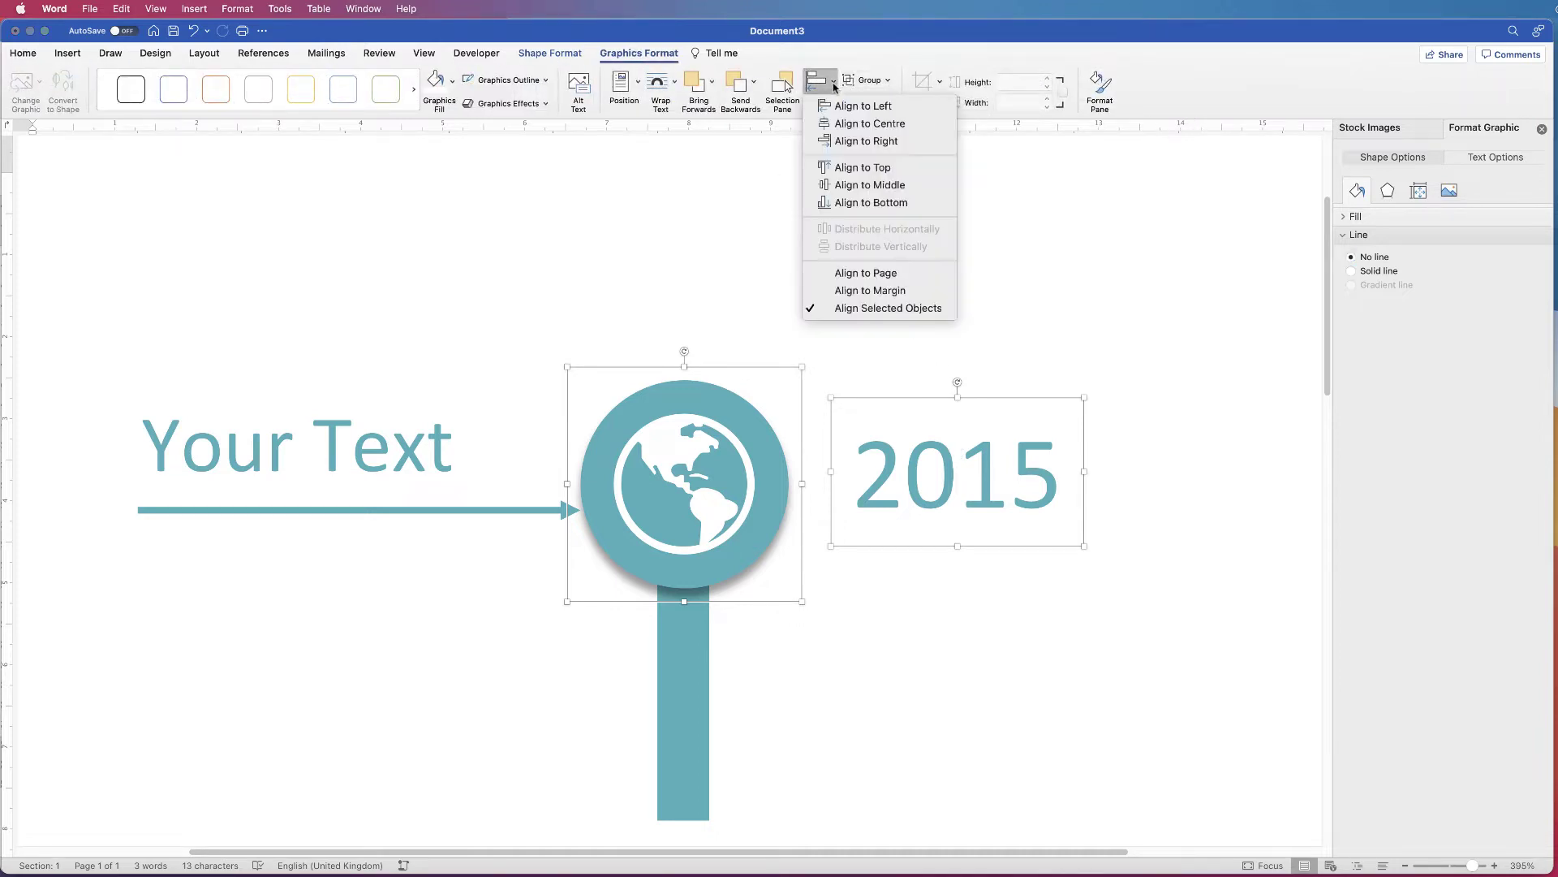
{"action": "left_click", "coordinate": [849, 185]}
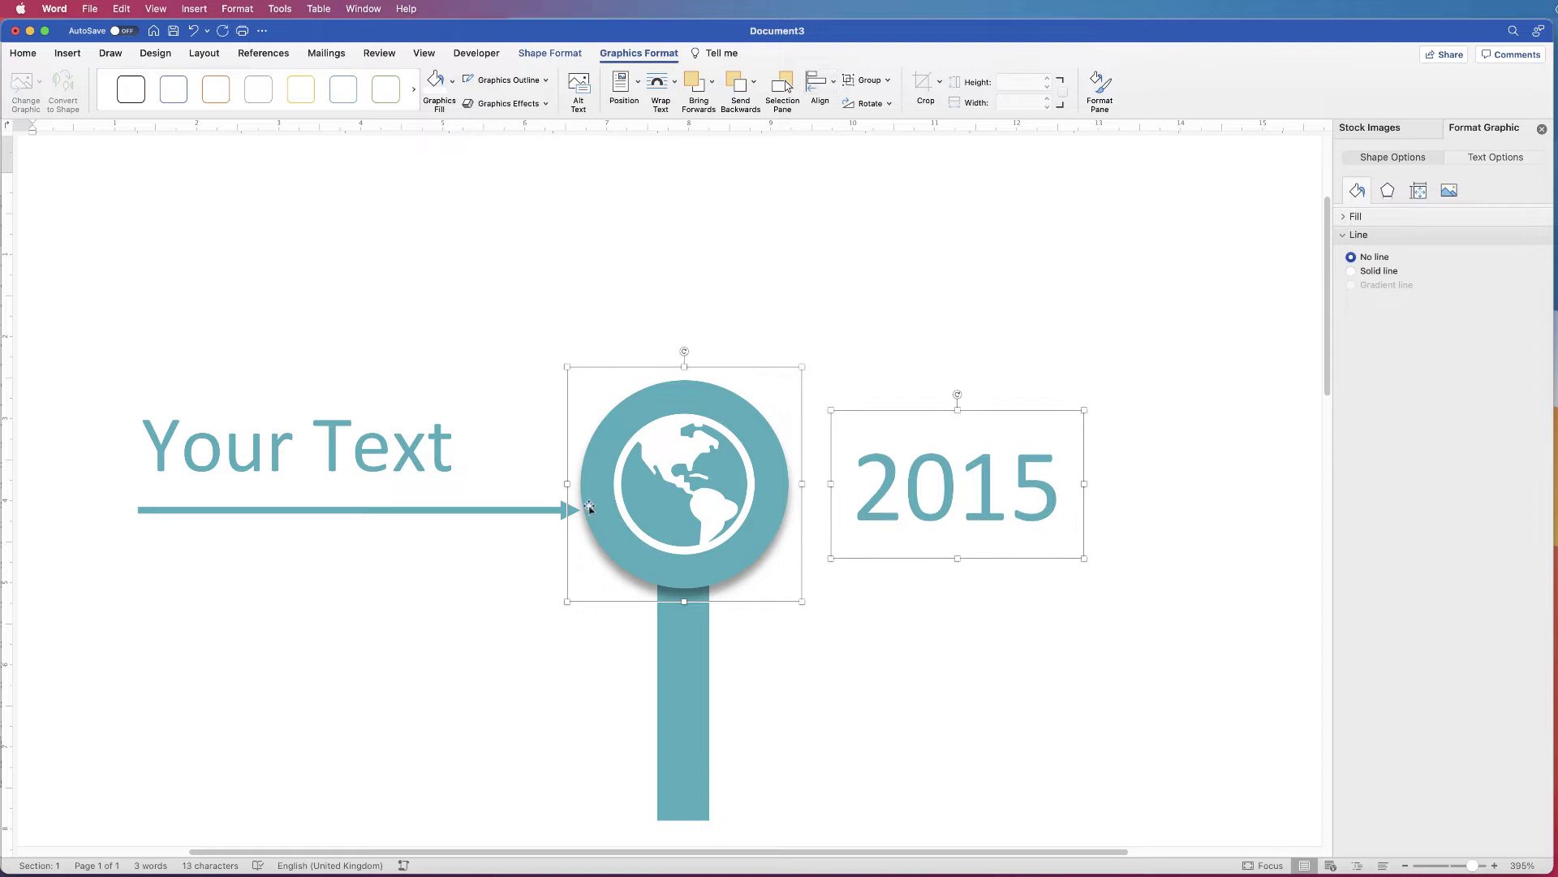
Centre the arrow line vertically on the globe circle.
{"action": "left_click", "coordinate": [462, 510]}
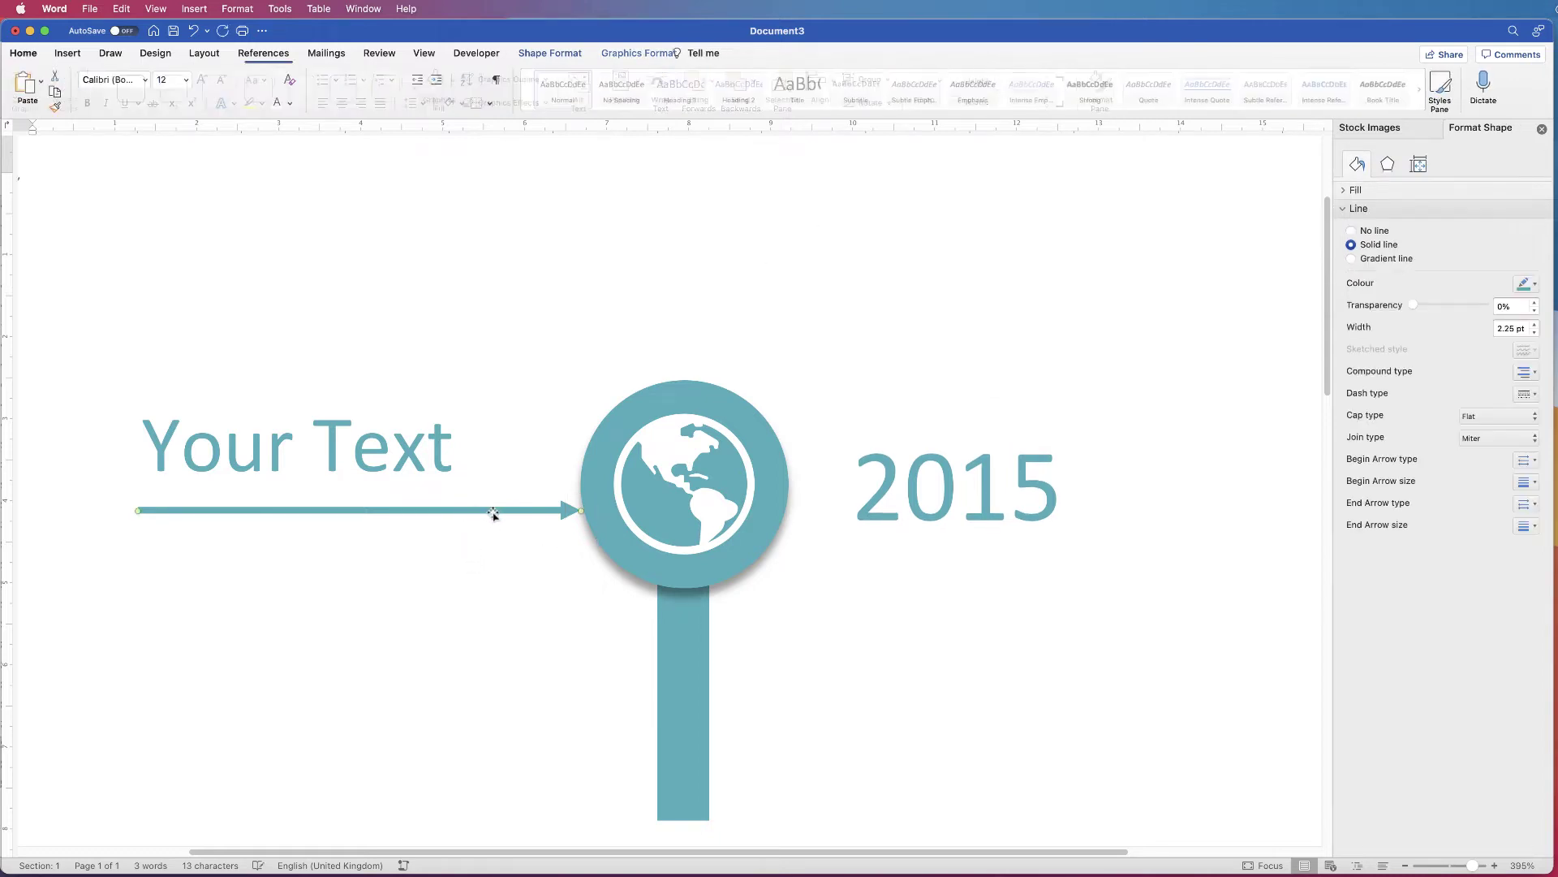
{"action": "left_click", "coordinate": [608, 492], "text": "shift"}
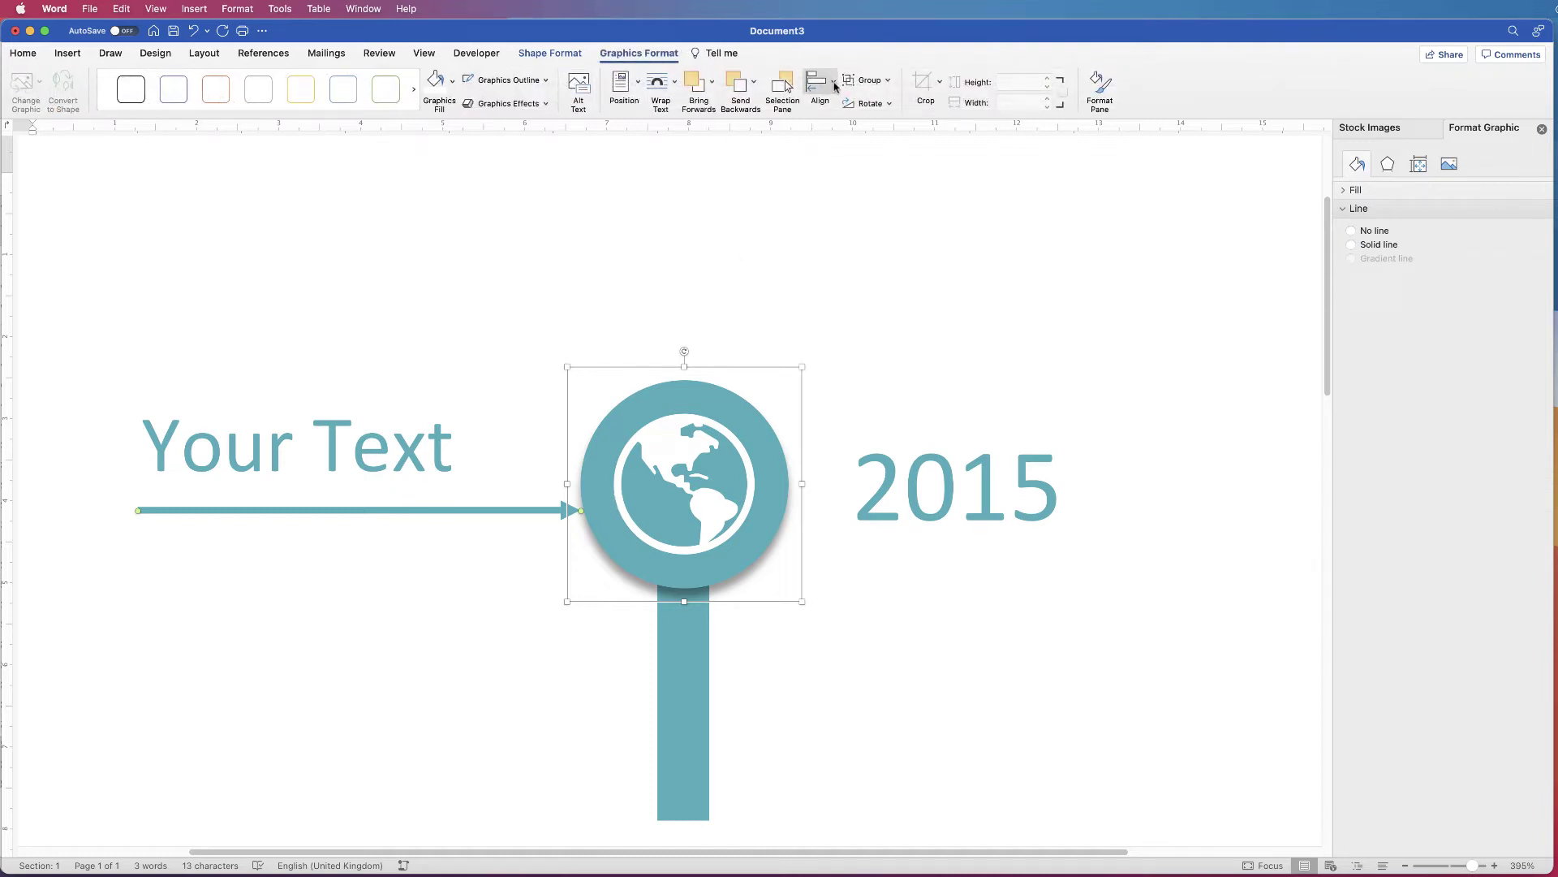
{"action": "left_click", "coordinate": [836, 82]}
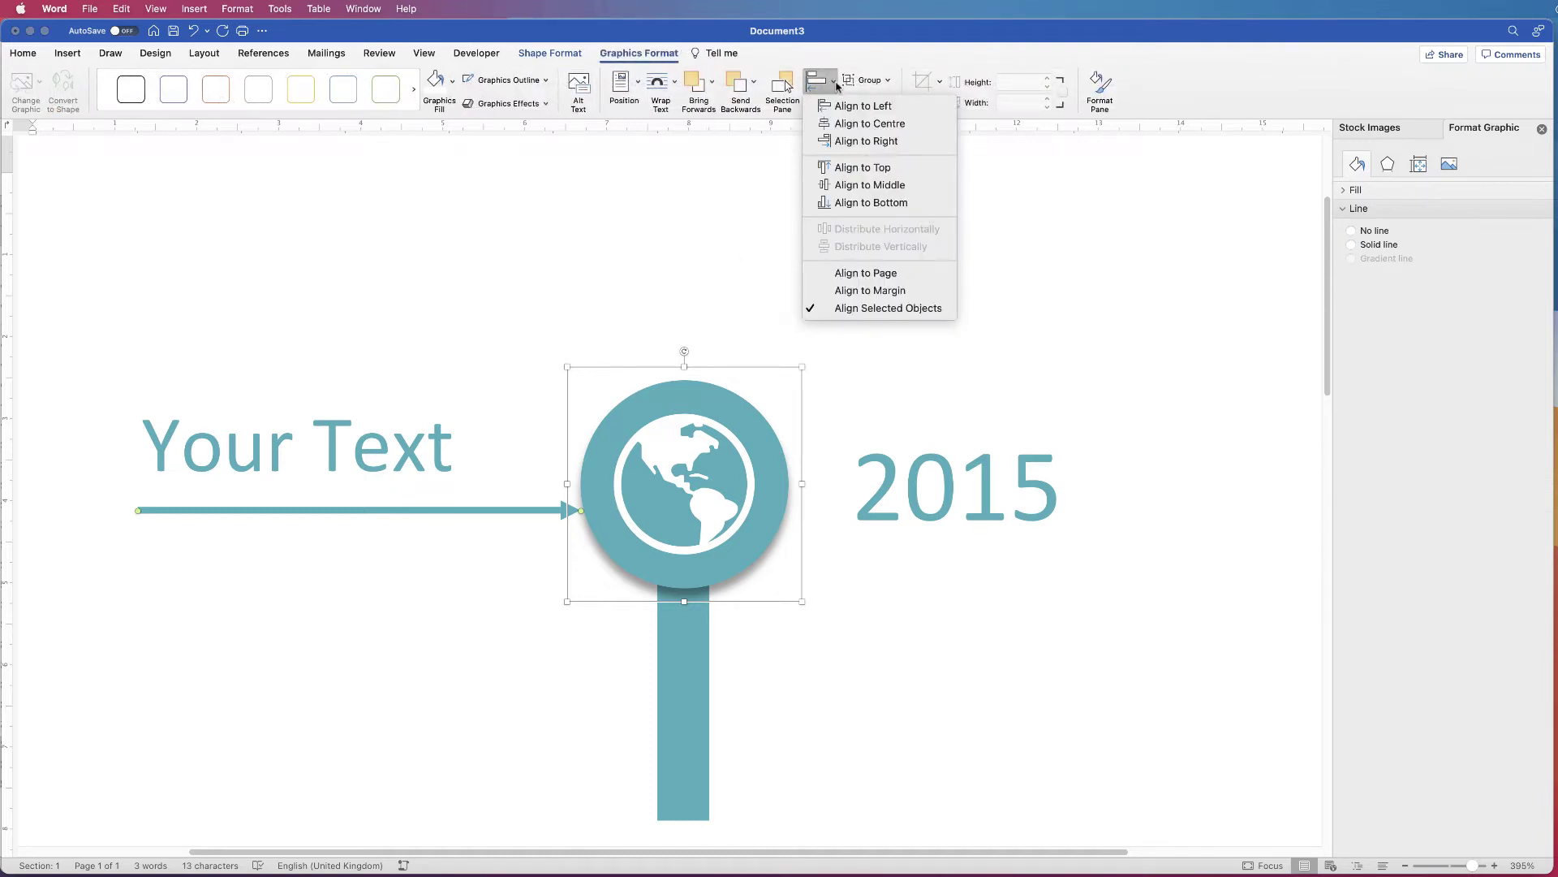
{"action": "left_click", "coordinate": [842, 191]}
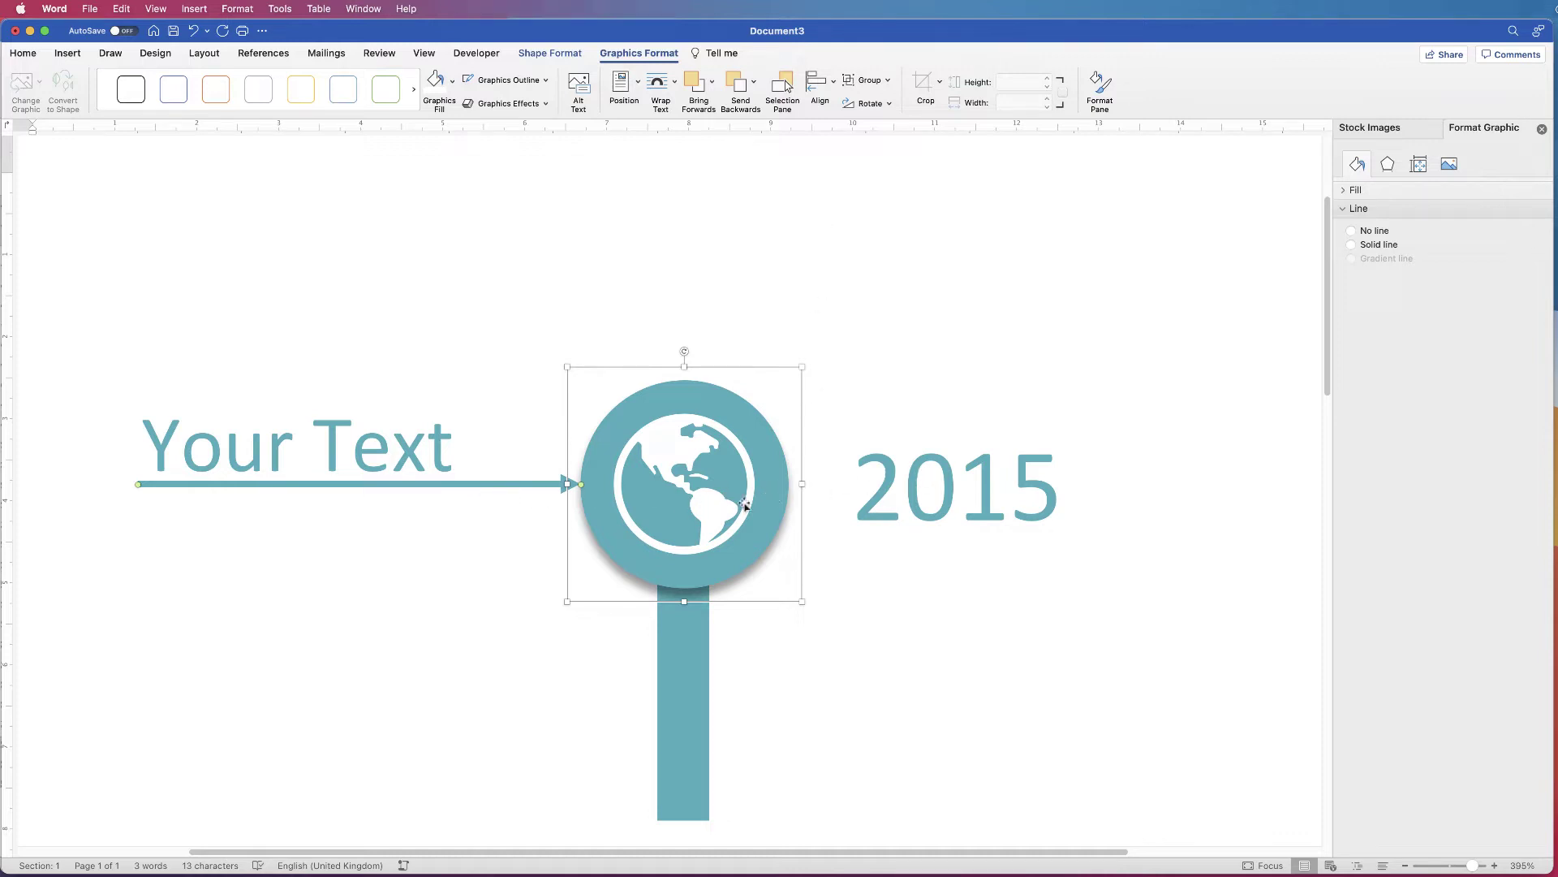
Shift the 2015 label slightly right and nudge the 'Your Text' label slightly left.
{"action": "left_click_drag", "start_coordinate": [1475, 868], "coordinate": [1452, 869]}
{"action": "left_click", "coordinate": [690, 328]}
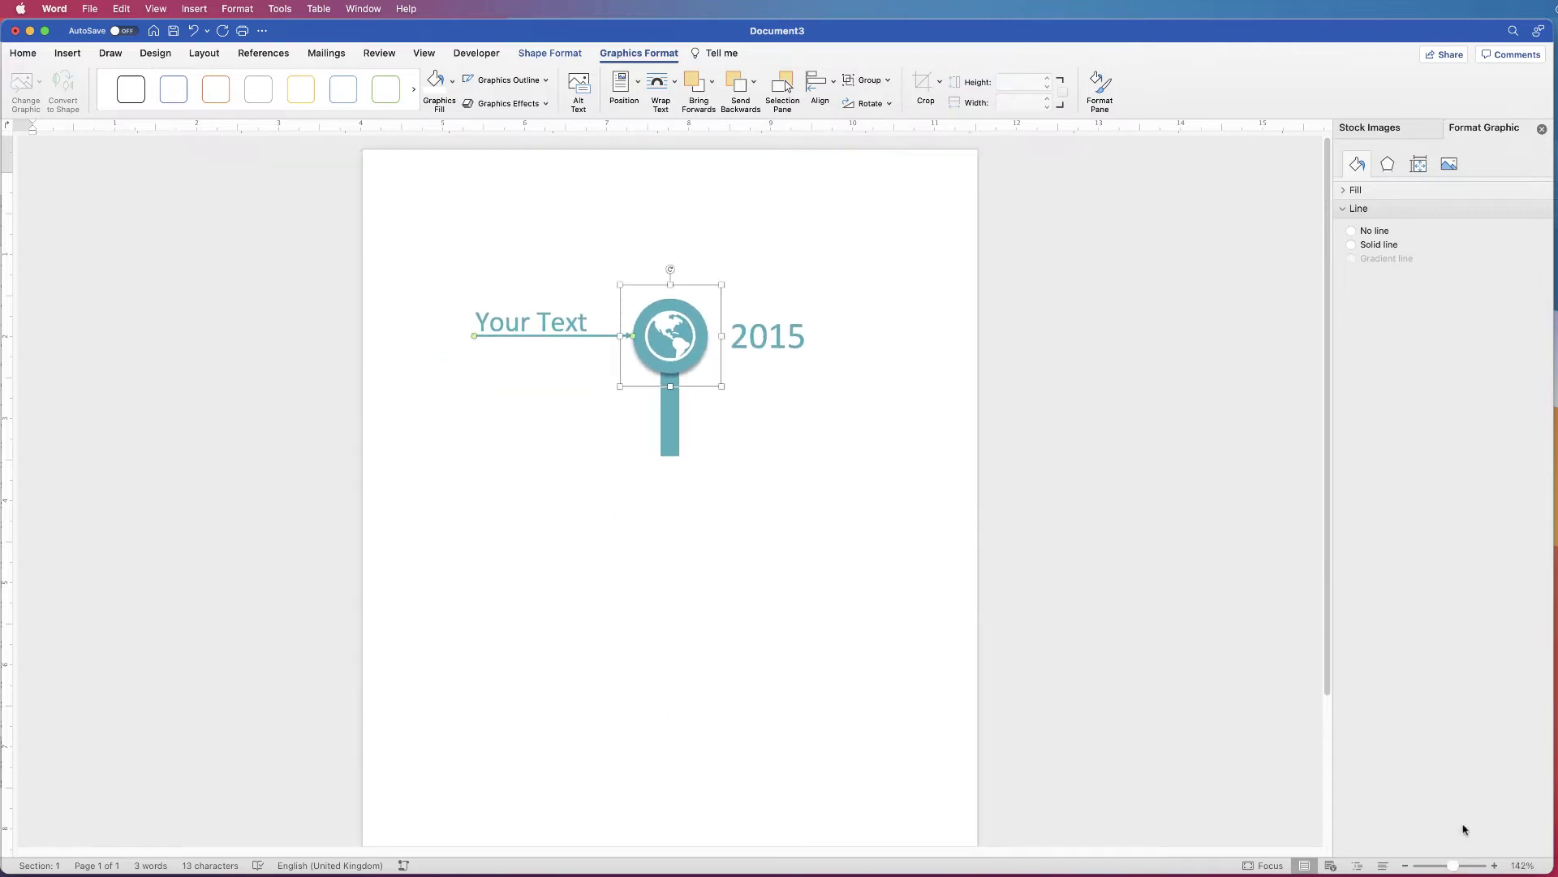
{"action": "left_click", "coordinate": [772, 341]}
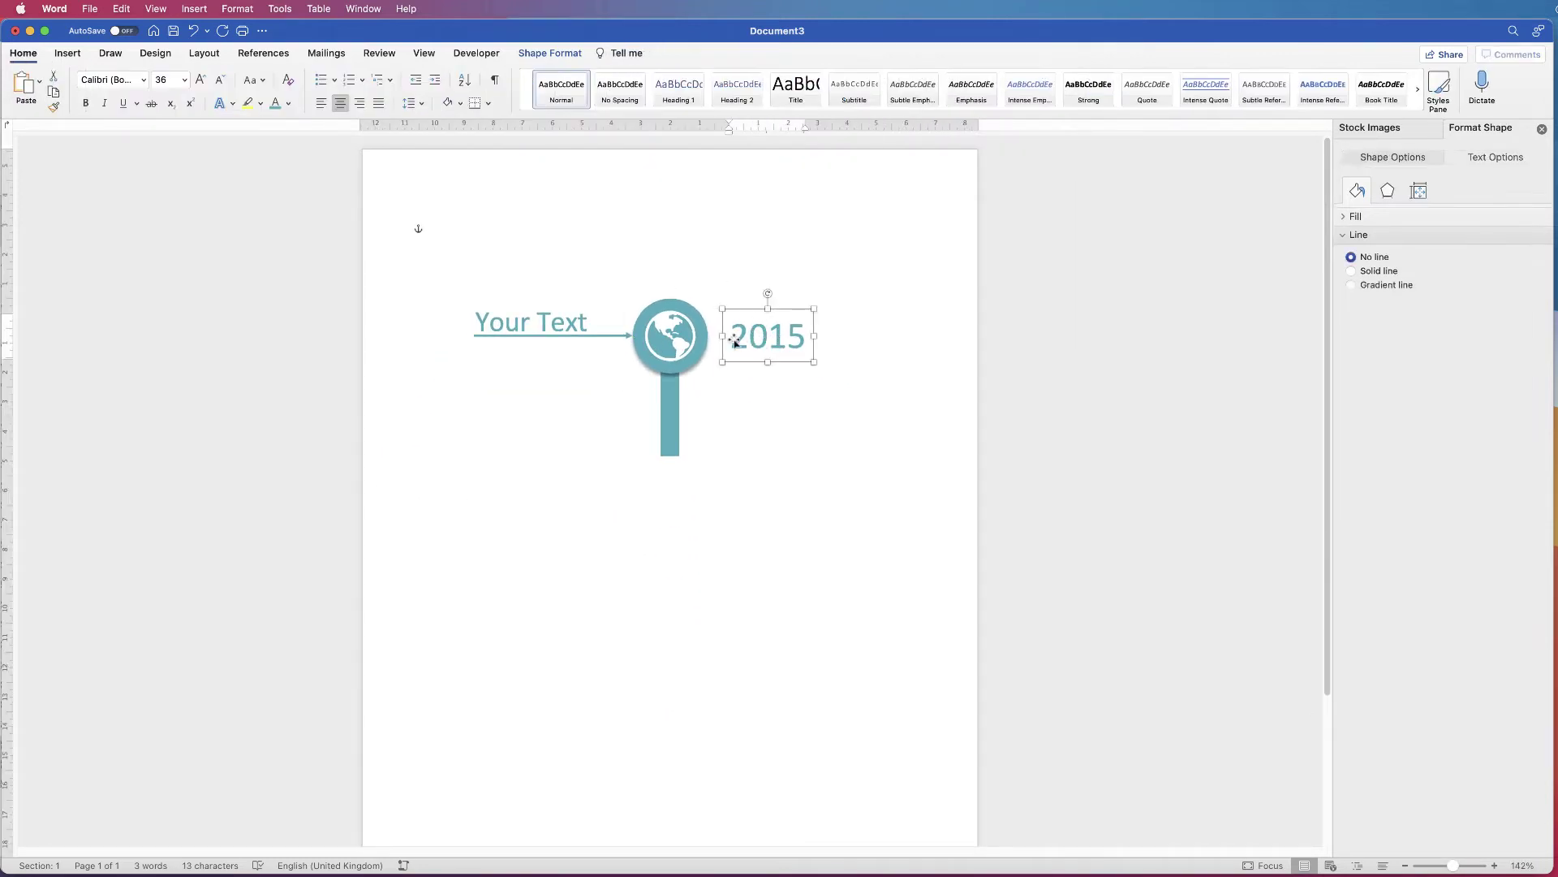
{"action": "left_click_drag", "start_coordinate": [744, 344], "coordinate": [754, 344]}
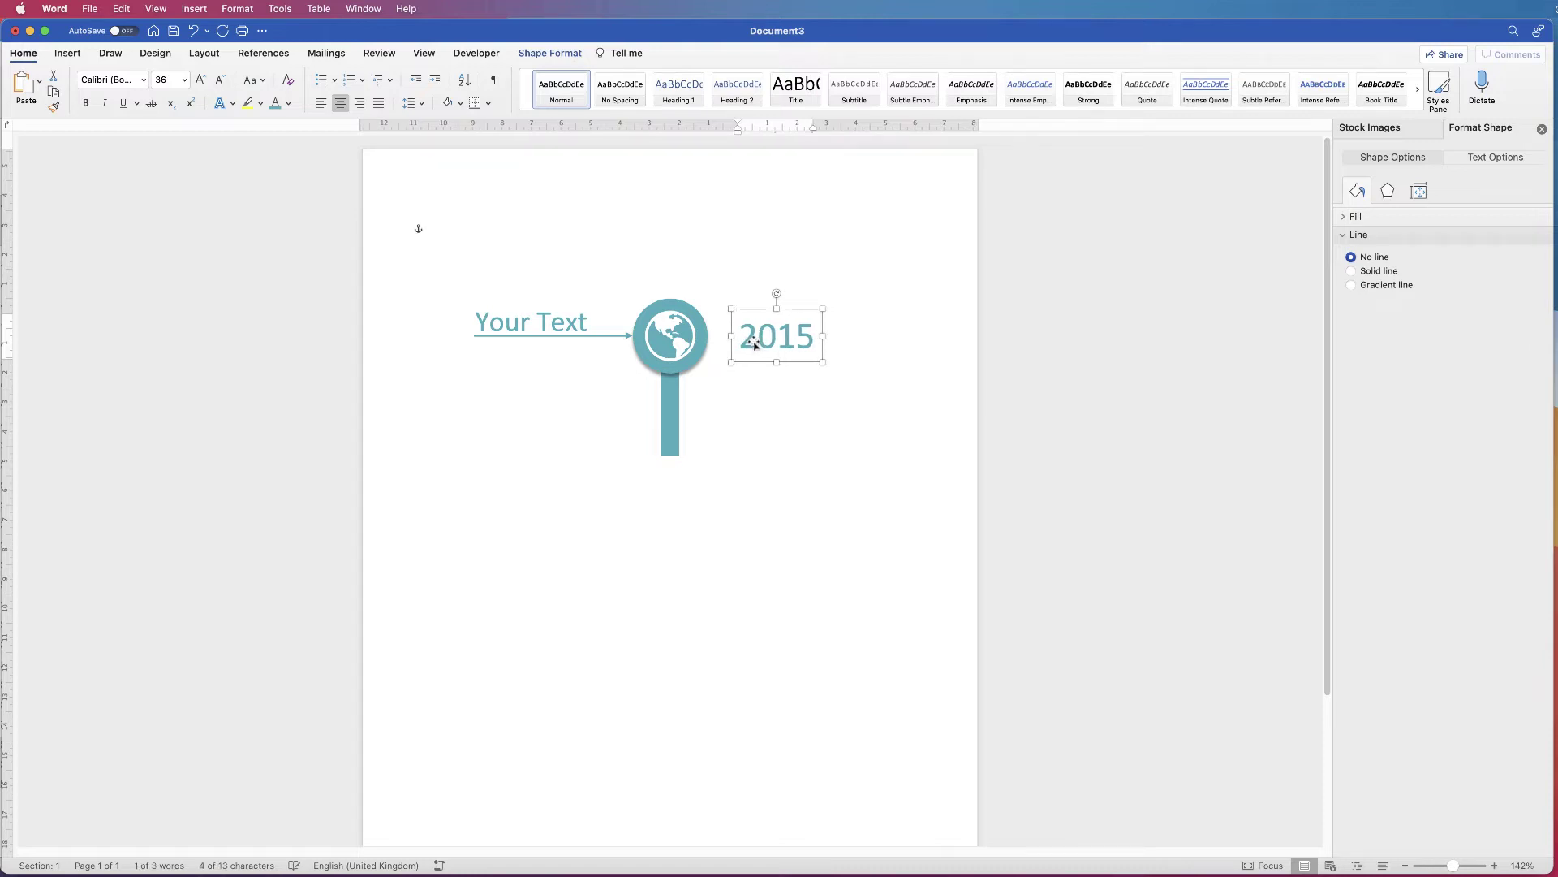
{"action": "left_click", "coordinate": [532, 325]}
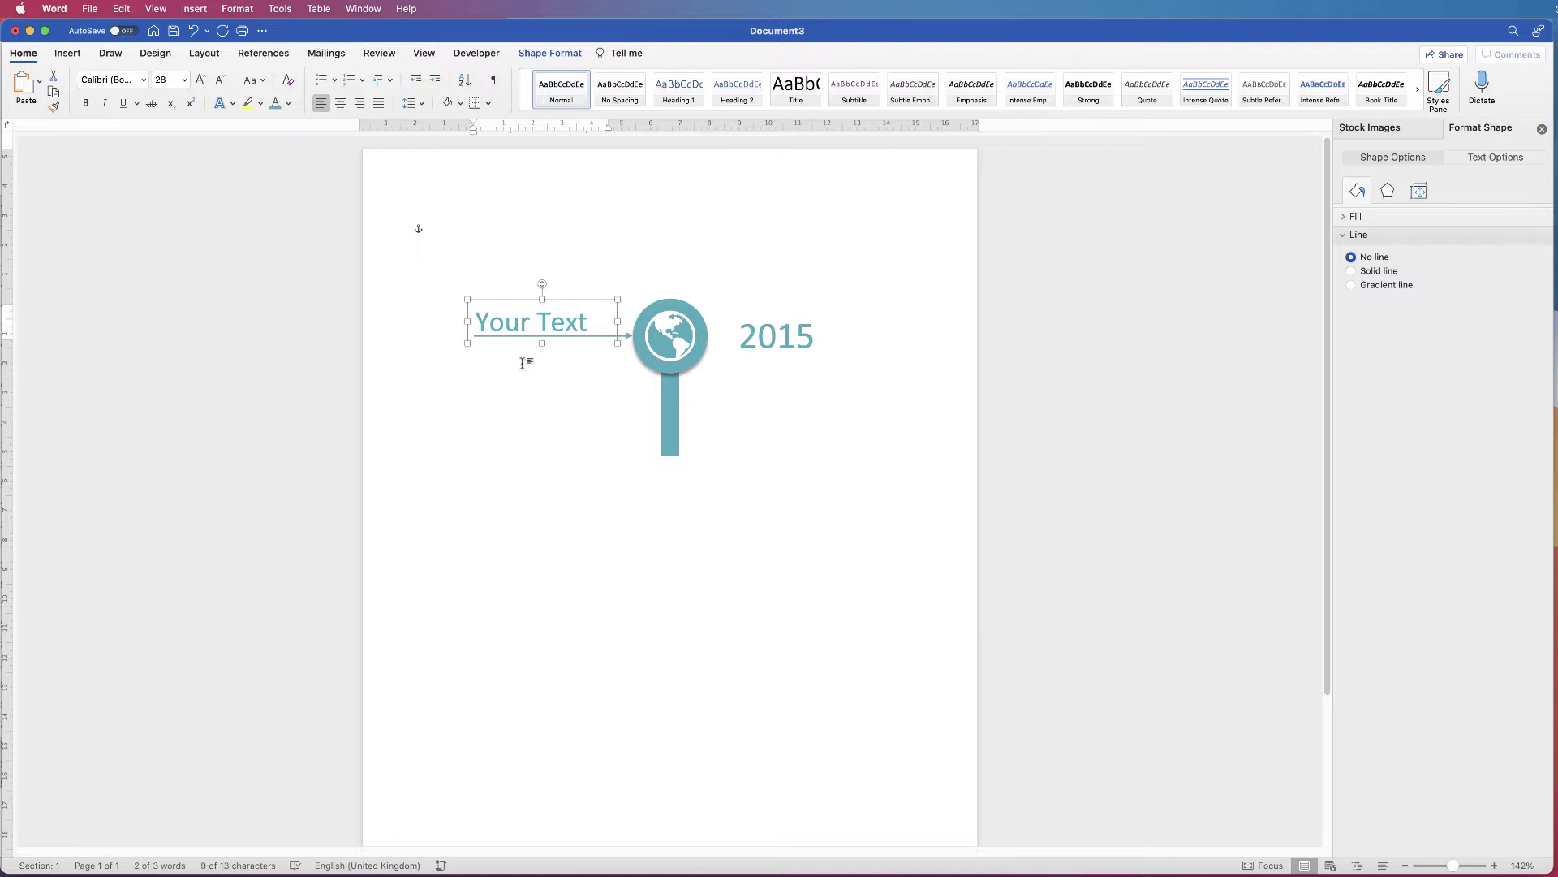
{"action": "key", "text": "Left"}
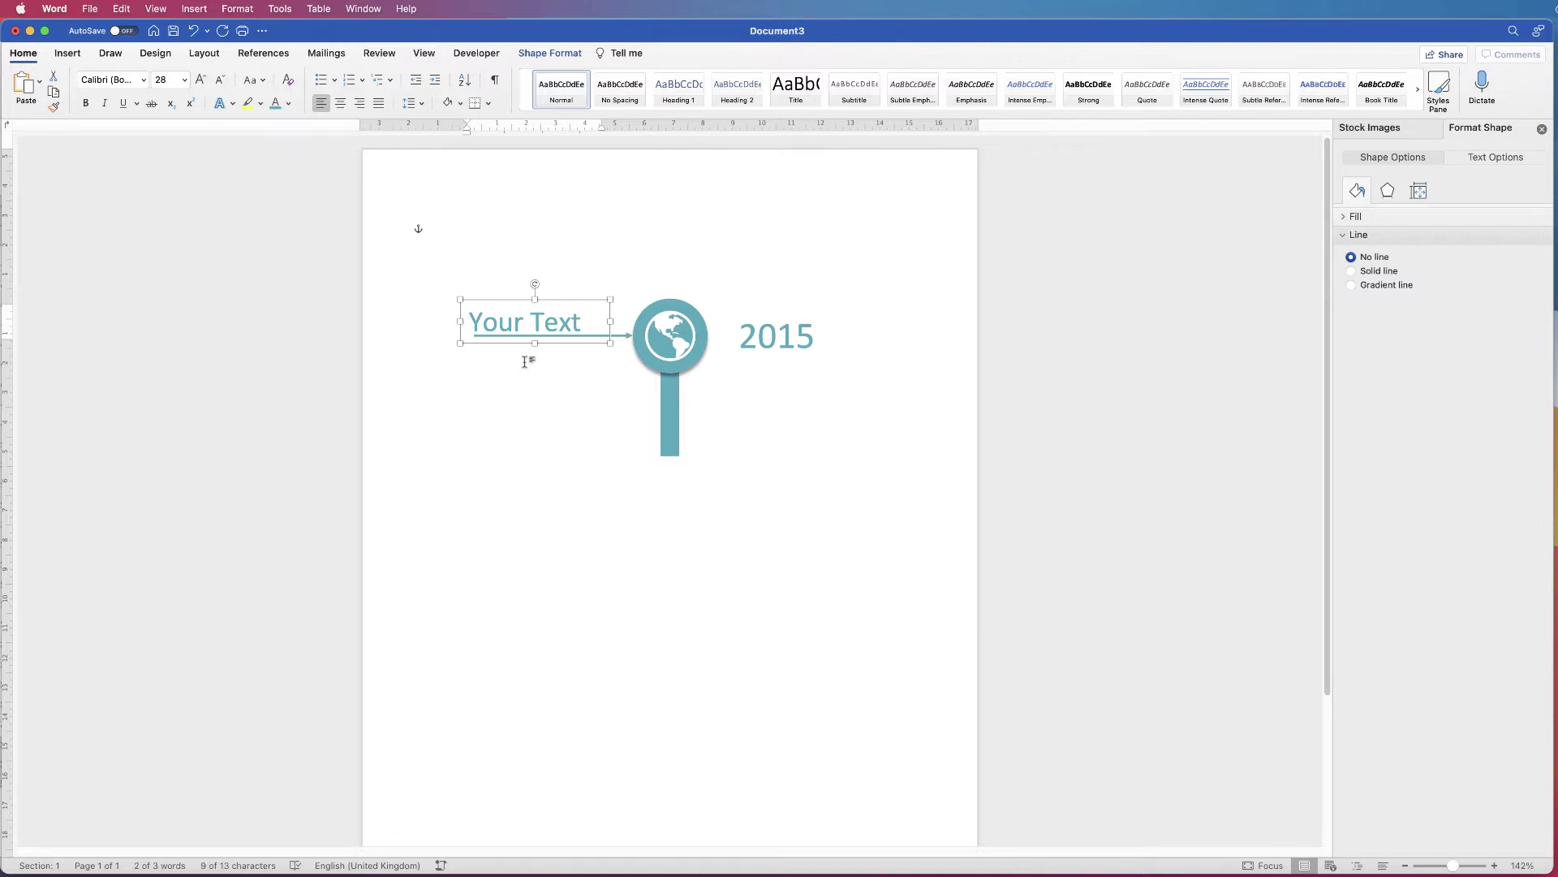
{"action": "left_click", "coordinate": [531, 401]}
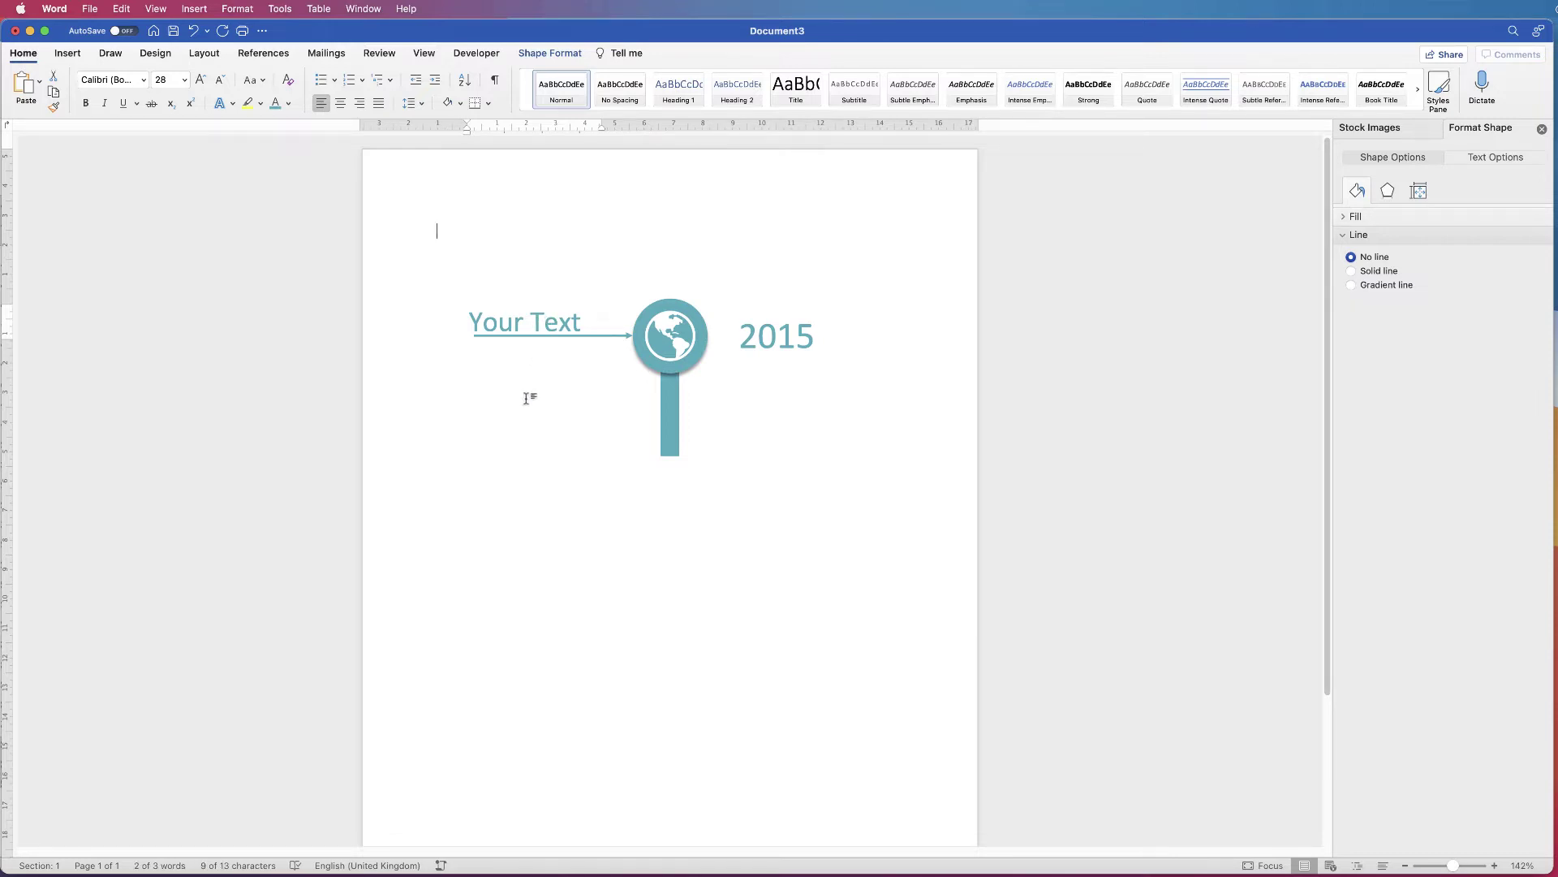
Draw a text box under 'Your Text', paste the placeholder video paragraph, and shorten it to fit.
{"action": "left_click", "coordinate": [65, 54]}
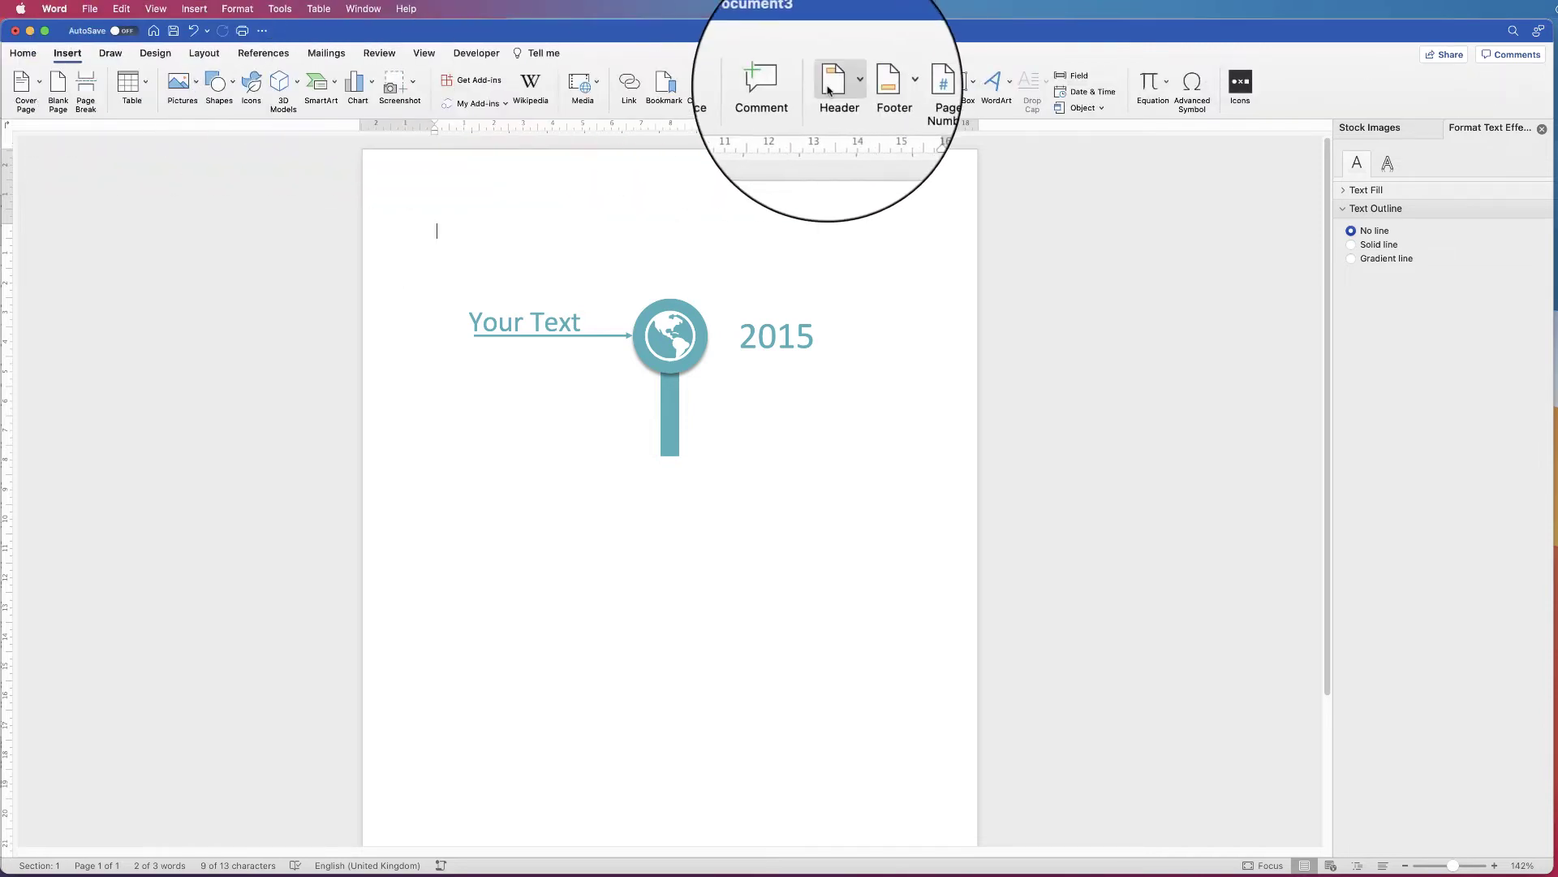
{"action": "left_click", "coordinate": [973, 81]}
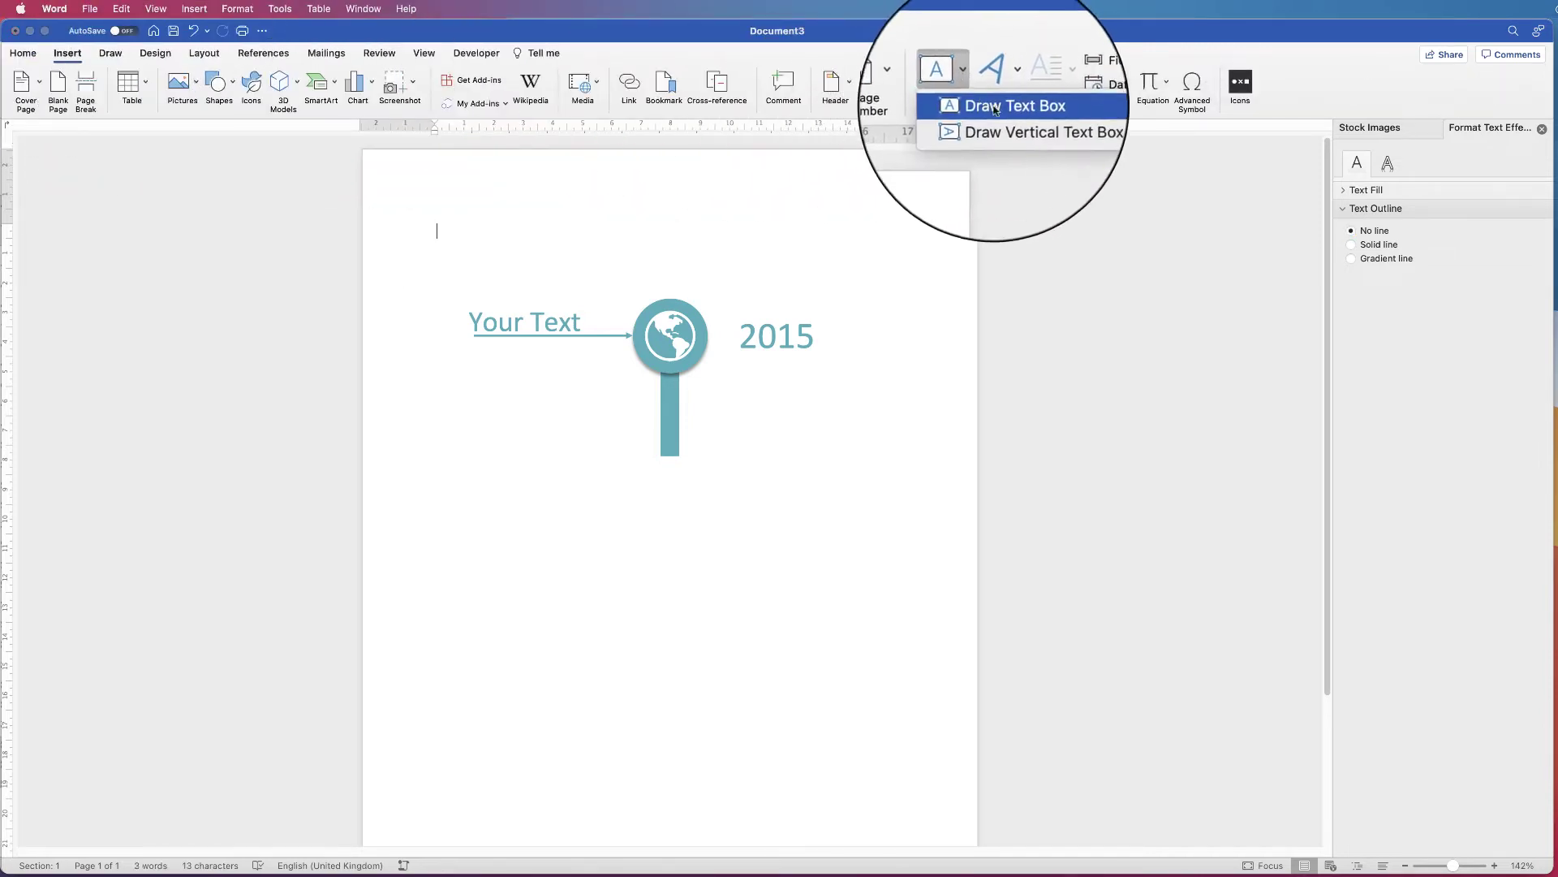
{"action": "left_click", "coordinate": [988, 105]}
{"action": "mouse_move", "coordinate": [467, 346]}
{"action": "left_mouse_down"}
{"action": "mouse_move", "coordinate": [485, 465]}
{"action": "mouse_move", "coordinate": [634, 476]}
{"action": "left_mouse_up"}
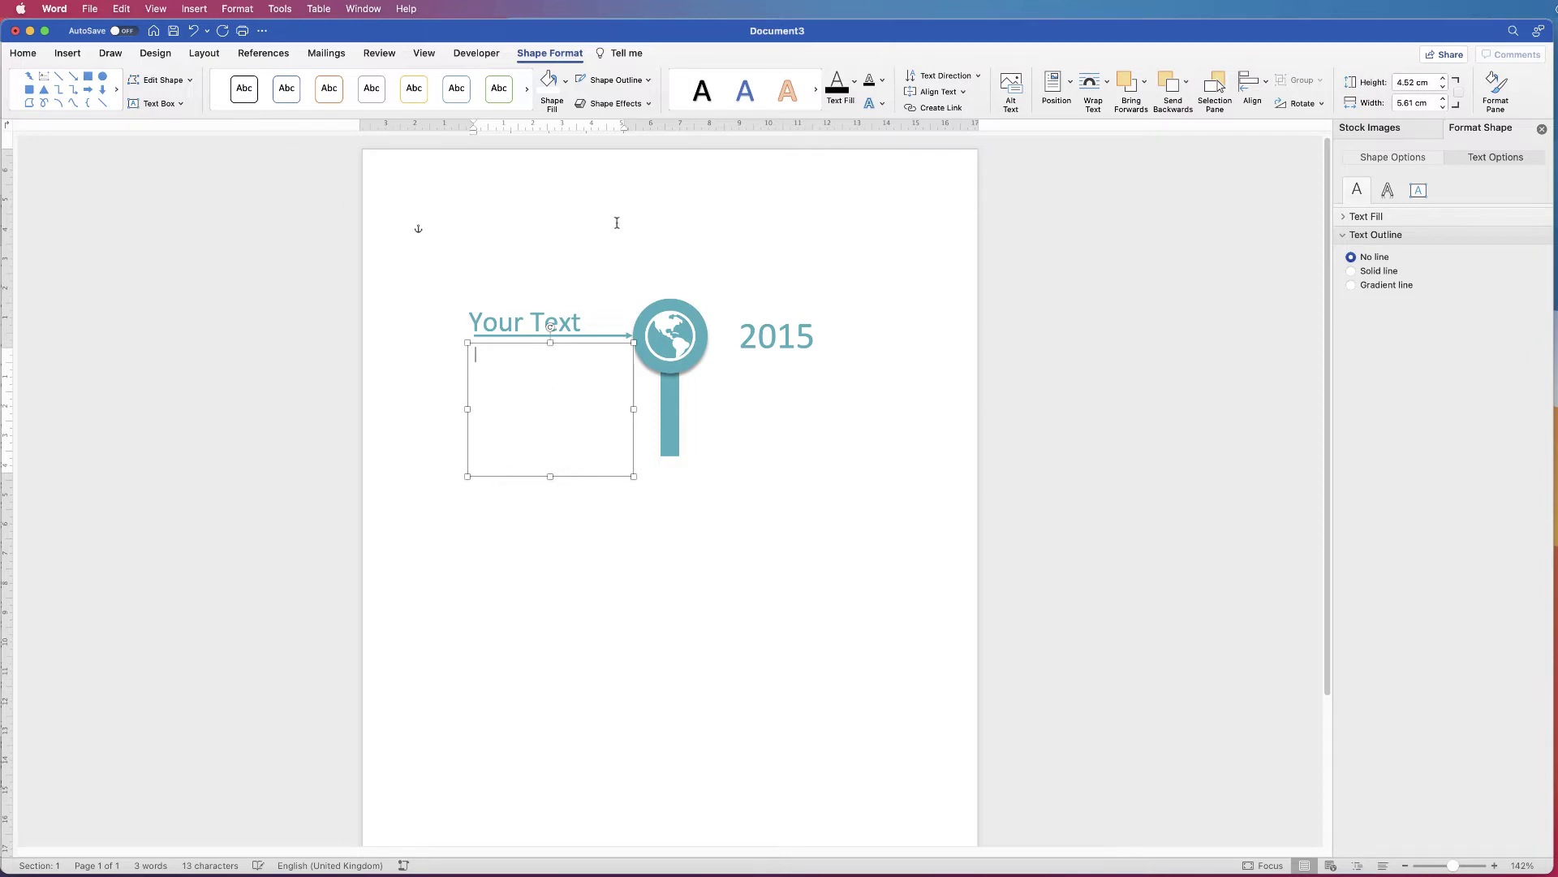
{"action": "type", "text": "Video provides a powerful way to help you prove your point. When you click Online Video, you can paste in the embed code for the video you want to add."}
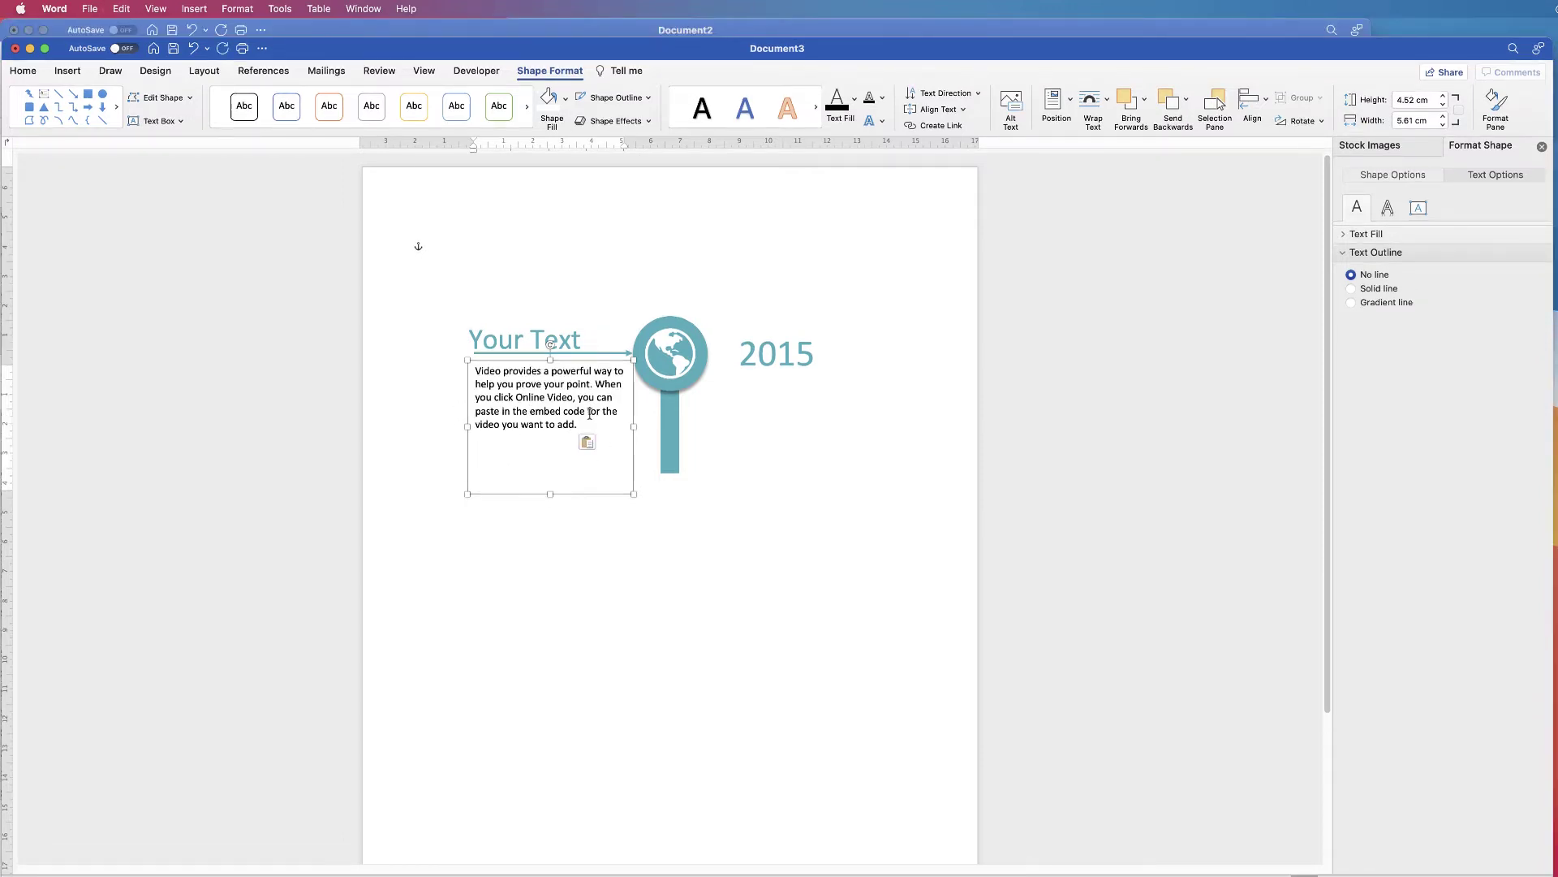
{"action": "left_click_drag", "start_coordinate": [551, 490], "coordinate": [542, 436]}
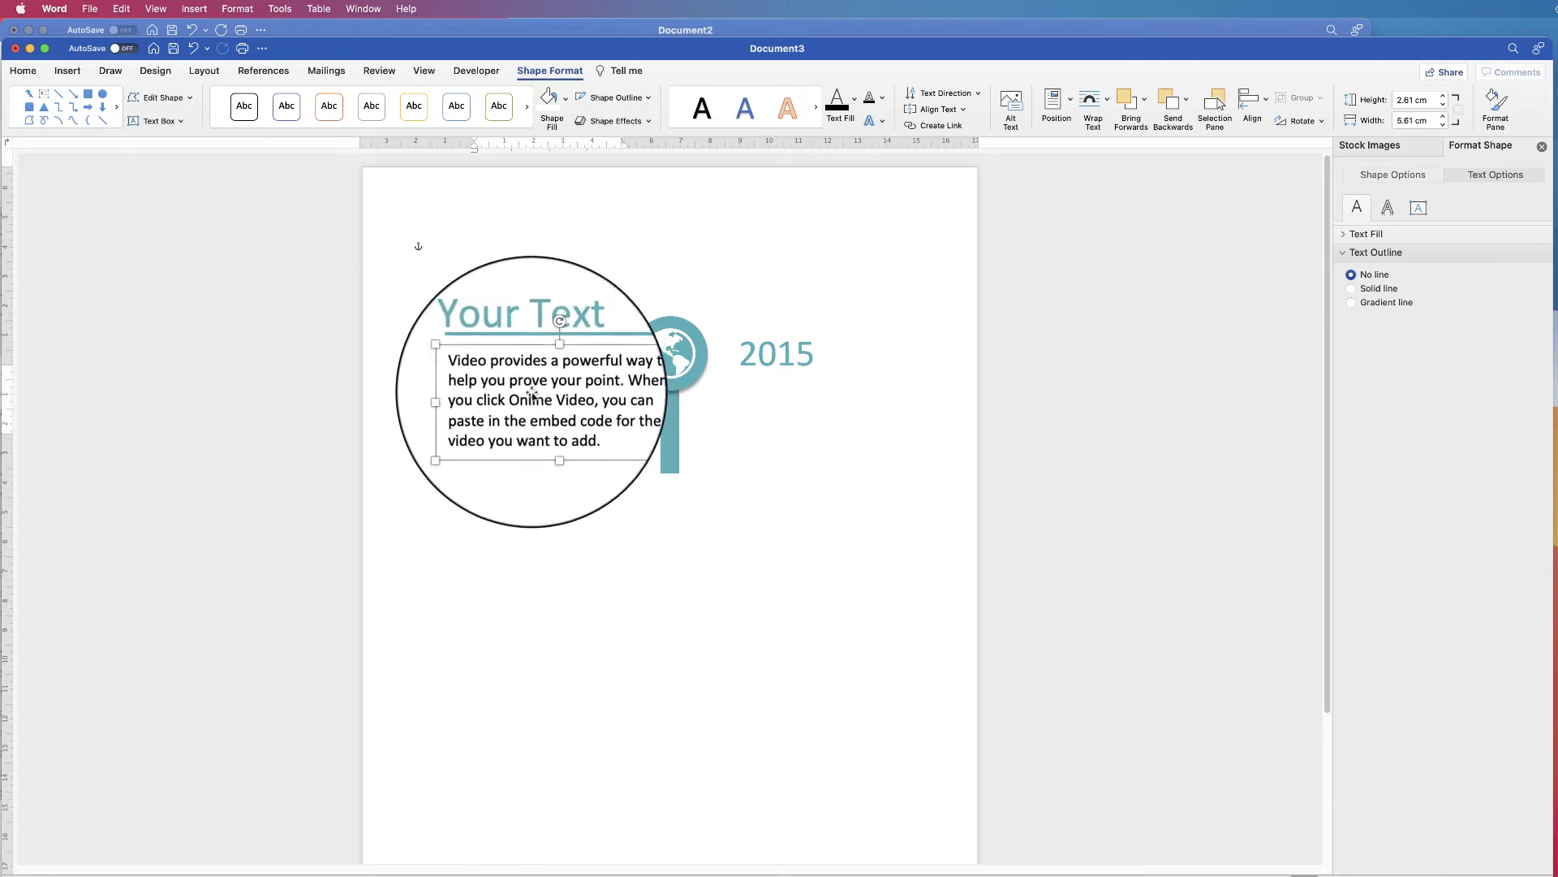
Justify the description paragraph, nudge its box left, and adjust its width so the text rewraps.
{"action": "left_click", "coordinate": [29, 71]}
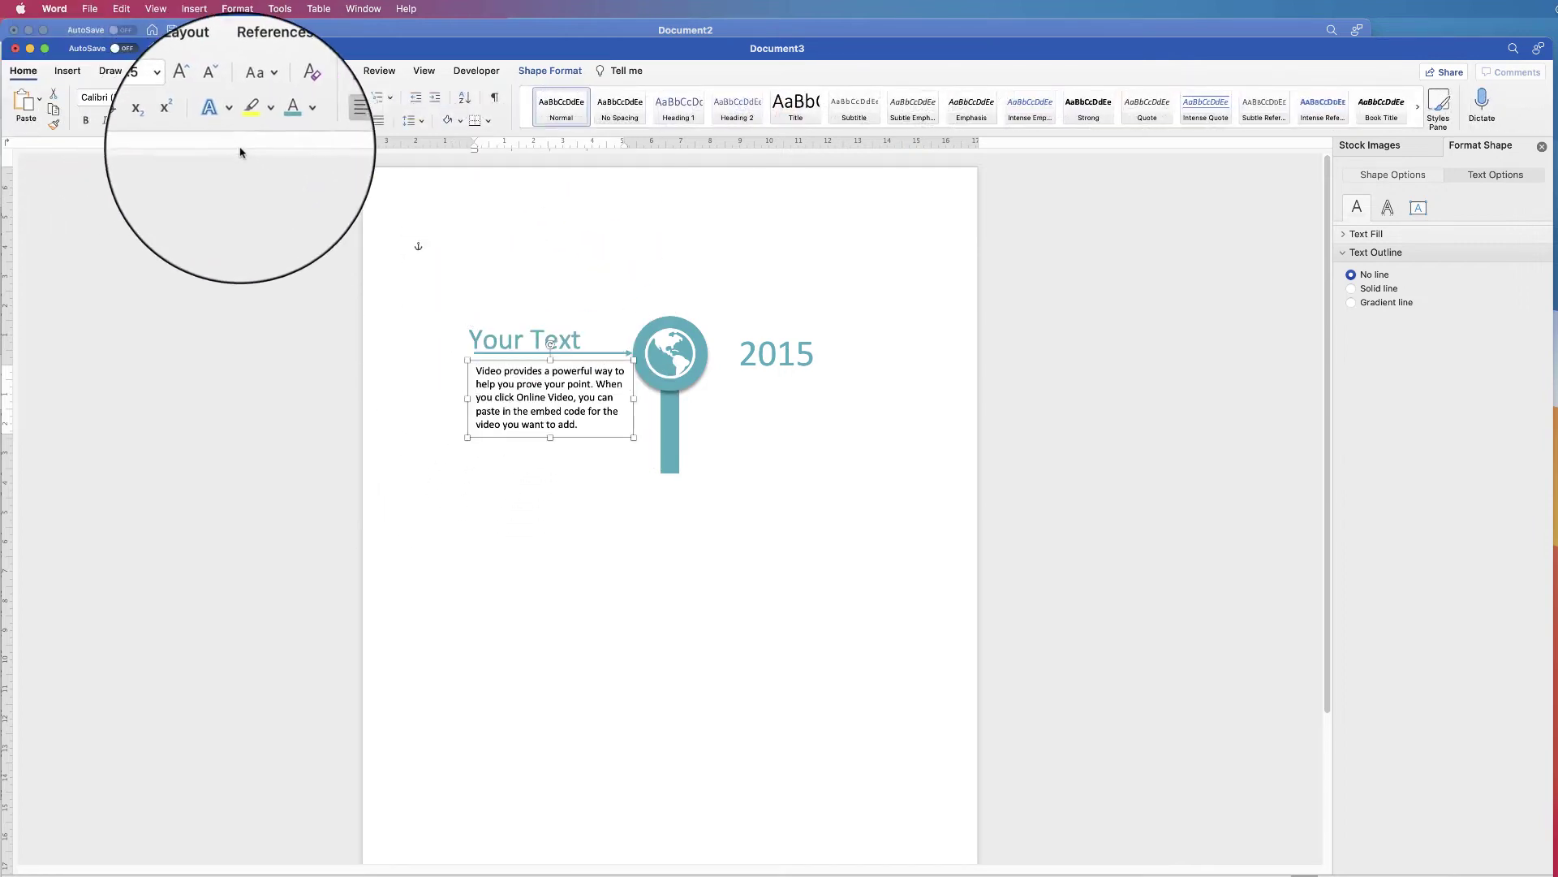
{"action": "left_click", "coordinate": [379, 120]}
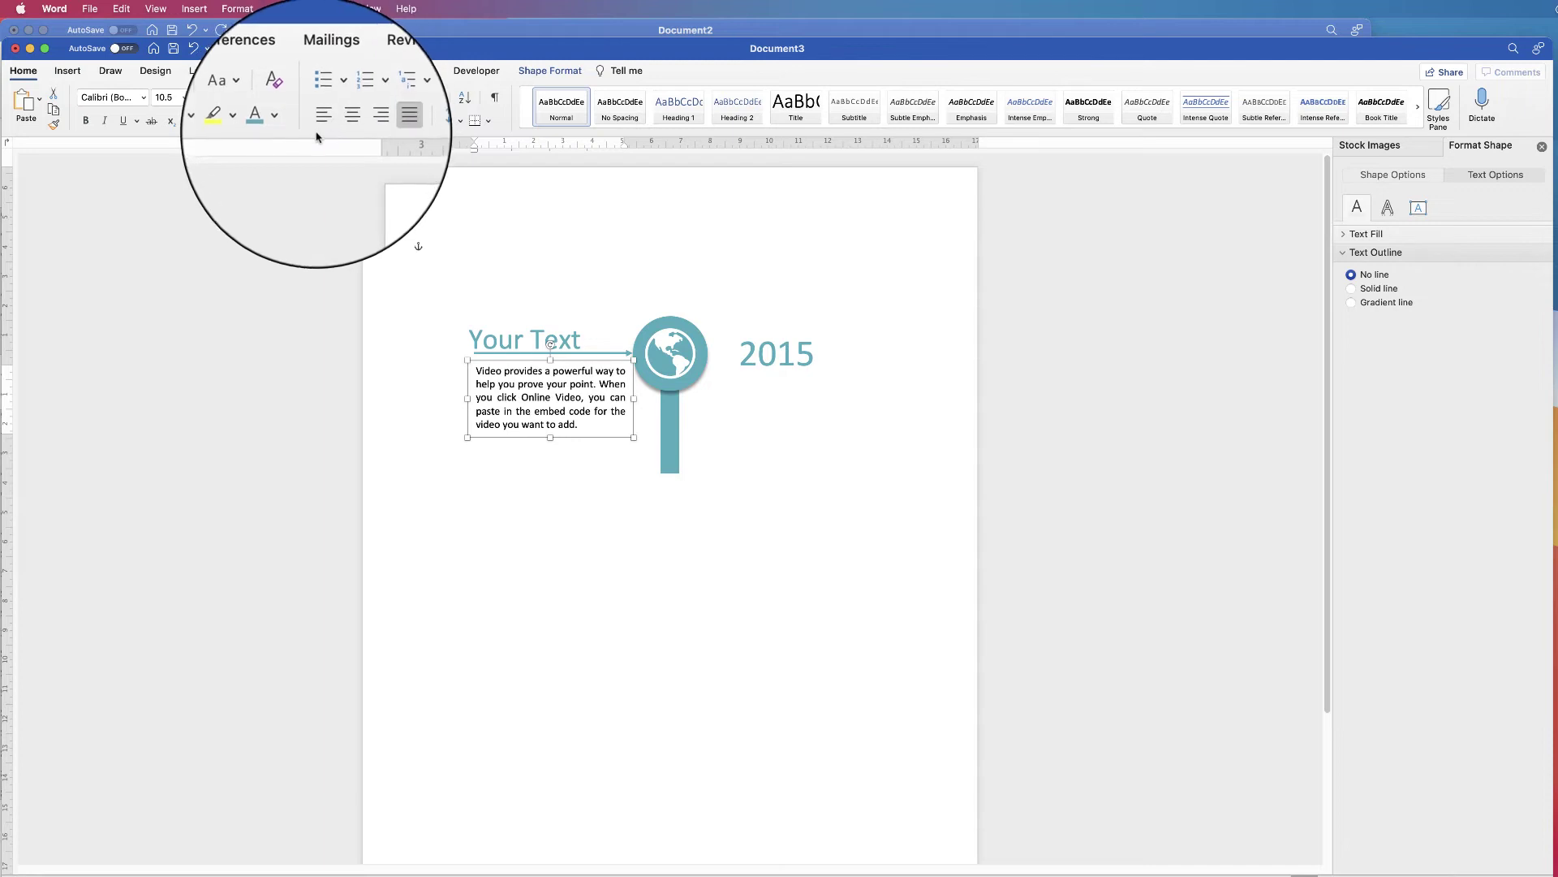
{"action": "key", "text": "Left"}
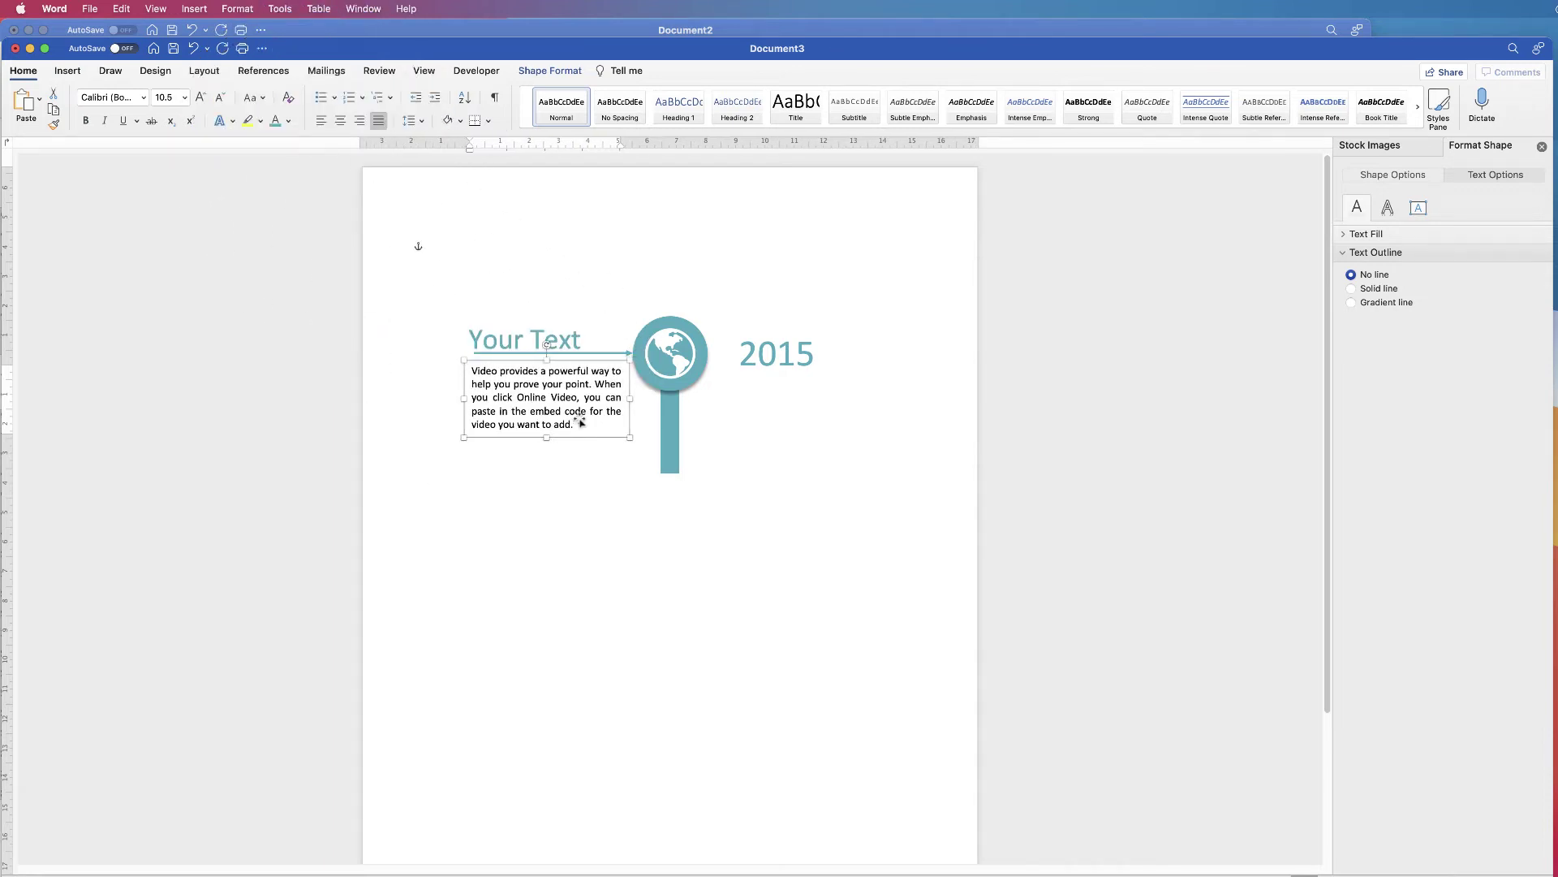
{"action": "left_click", "coordinate": [682, 399]}
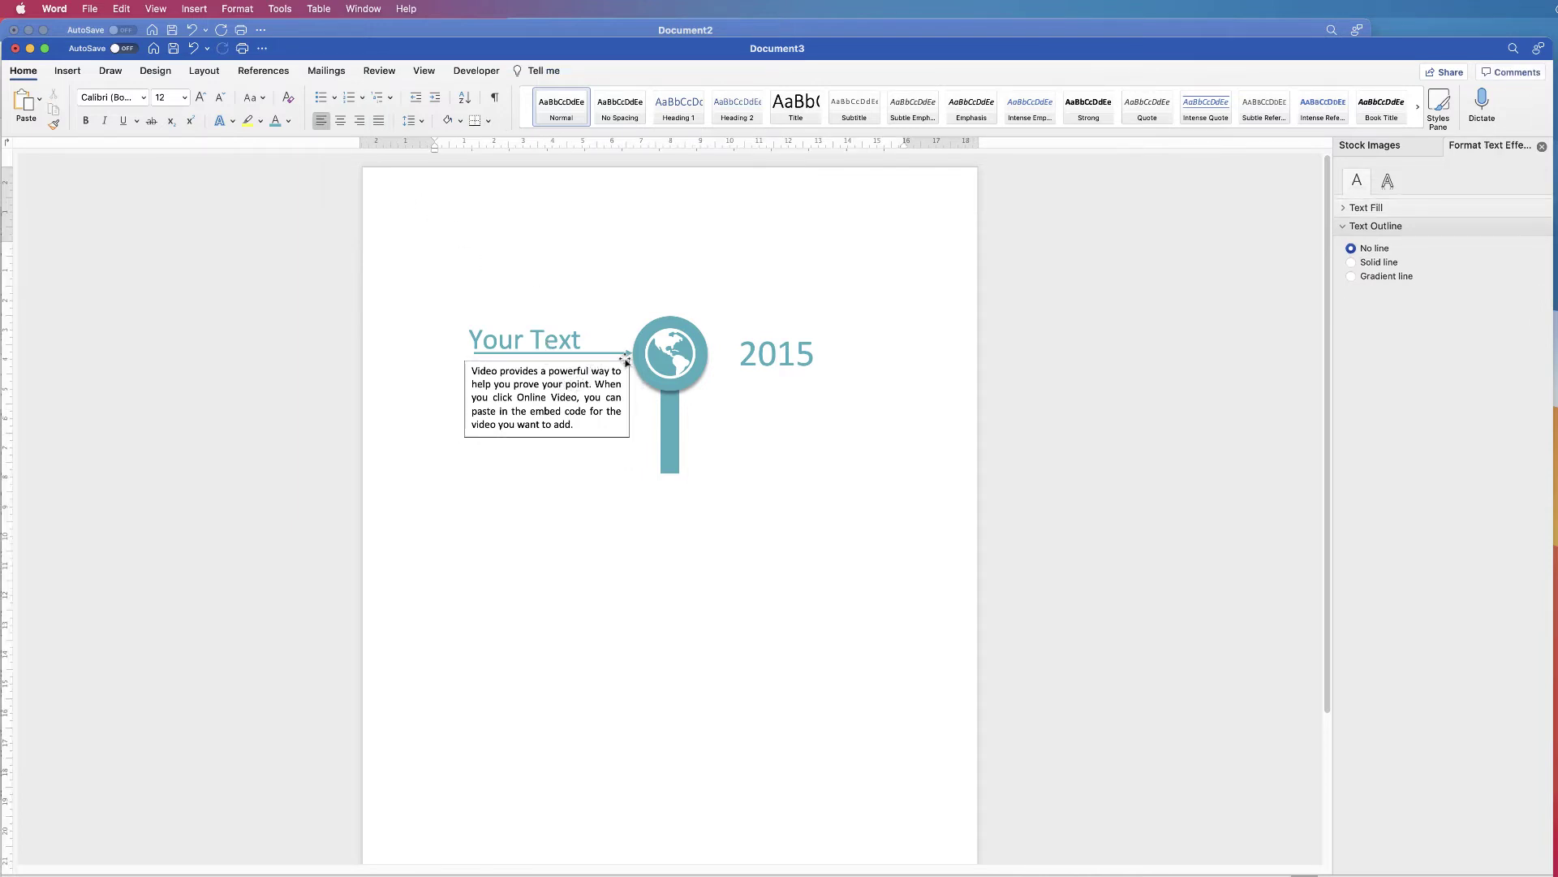
{"action": "left_click", "coordinate": [632, 397]}
{"action": "left_click_drag", "start_coordinate": [631, 397], "coordinate": [700, 415]}
{"action": "left_click", "coordinate": [754, 428]}
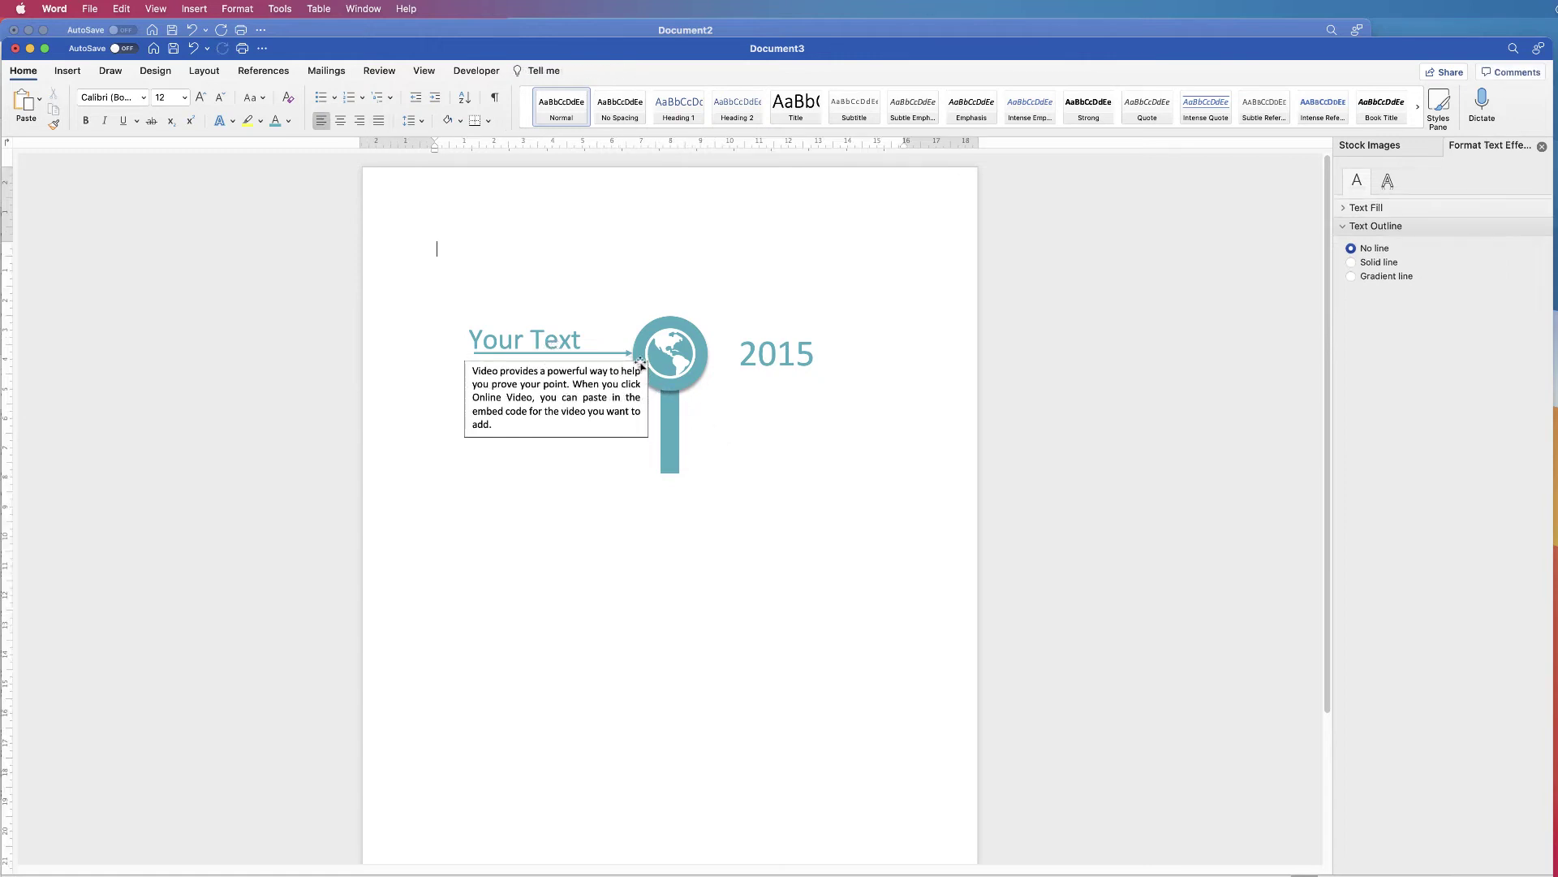
{"action": "left_click", "coordinate": [648, 398]}
{"action": "left_click_drag", "start_coordinate": [648, 397], "coordinate": [629, 398]}
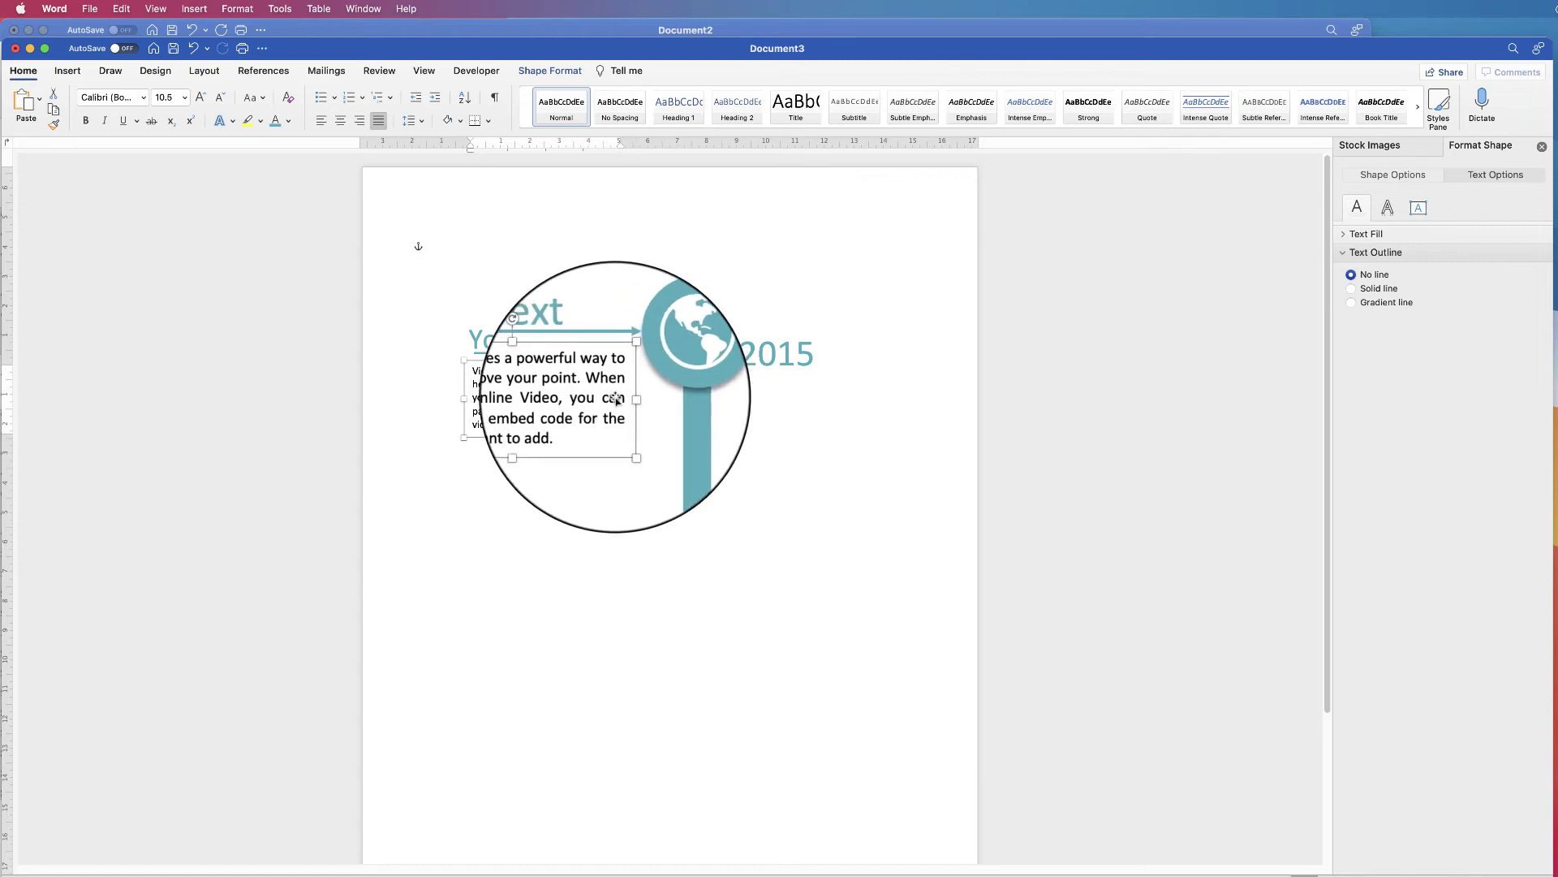
Set the description box to No Outline and No Fill, undoing a trial width change.
{"action": "left_click", "coordinate": [554, 69]}
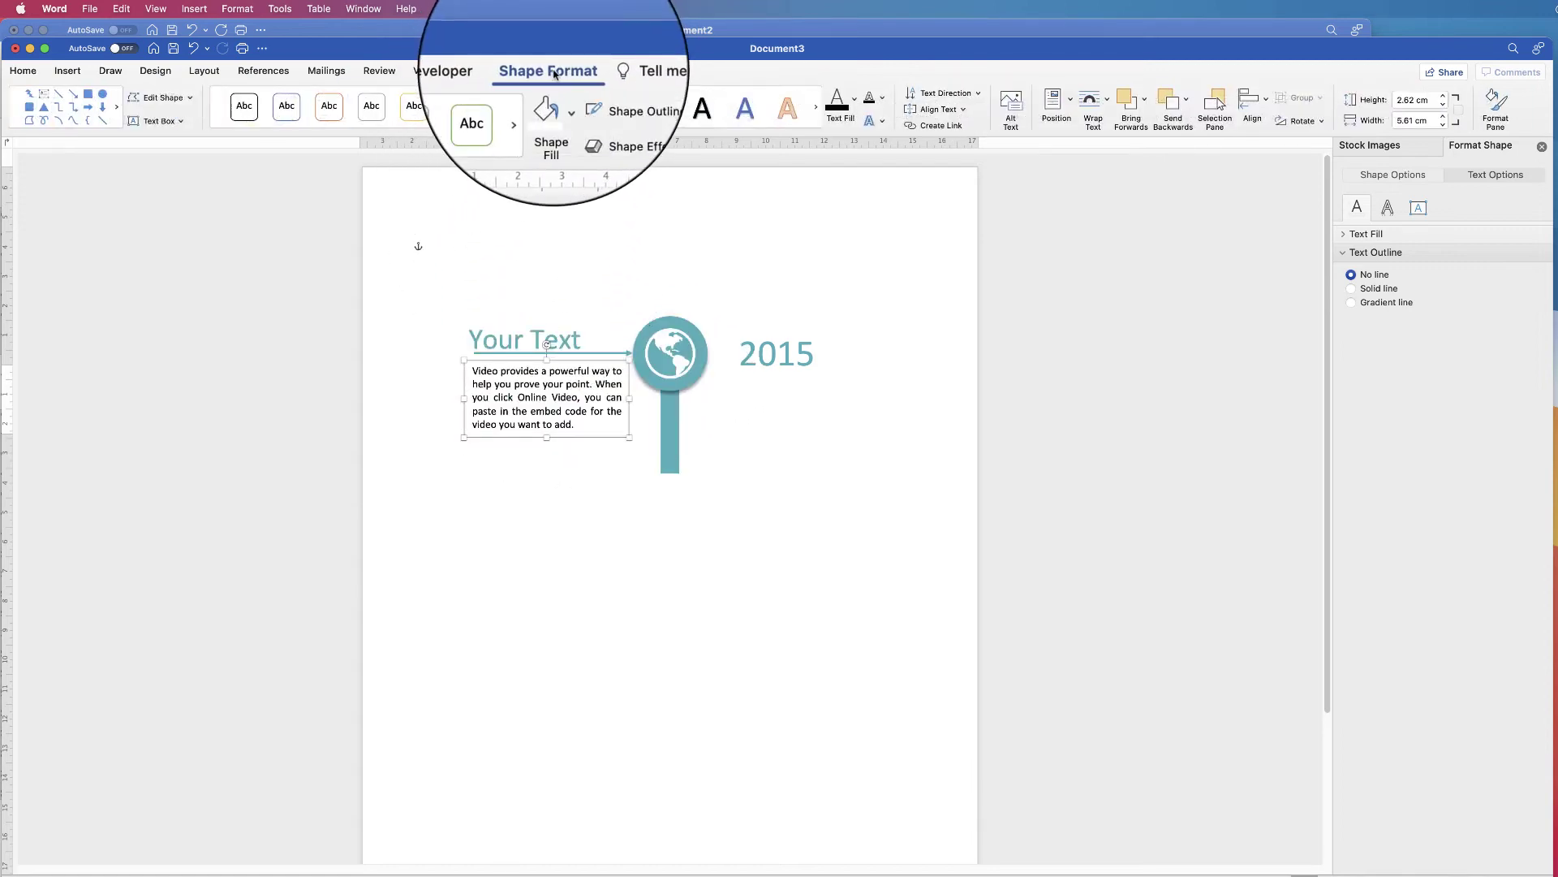
{"action": "left_click", "coordinate": [648, 101]}
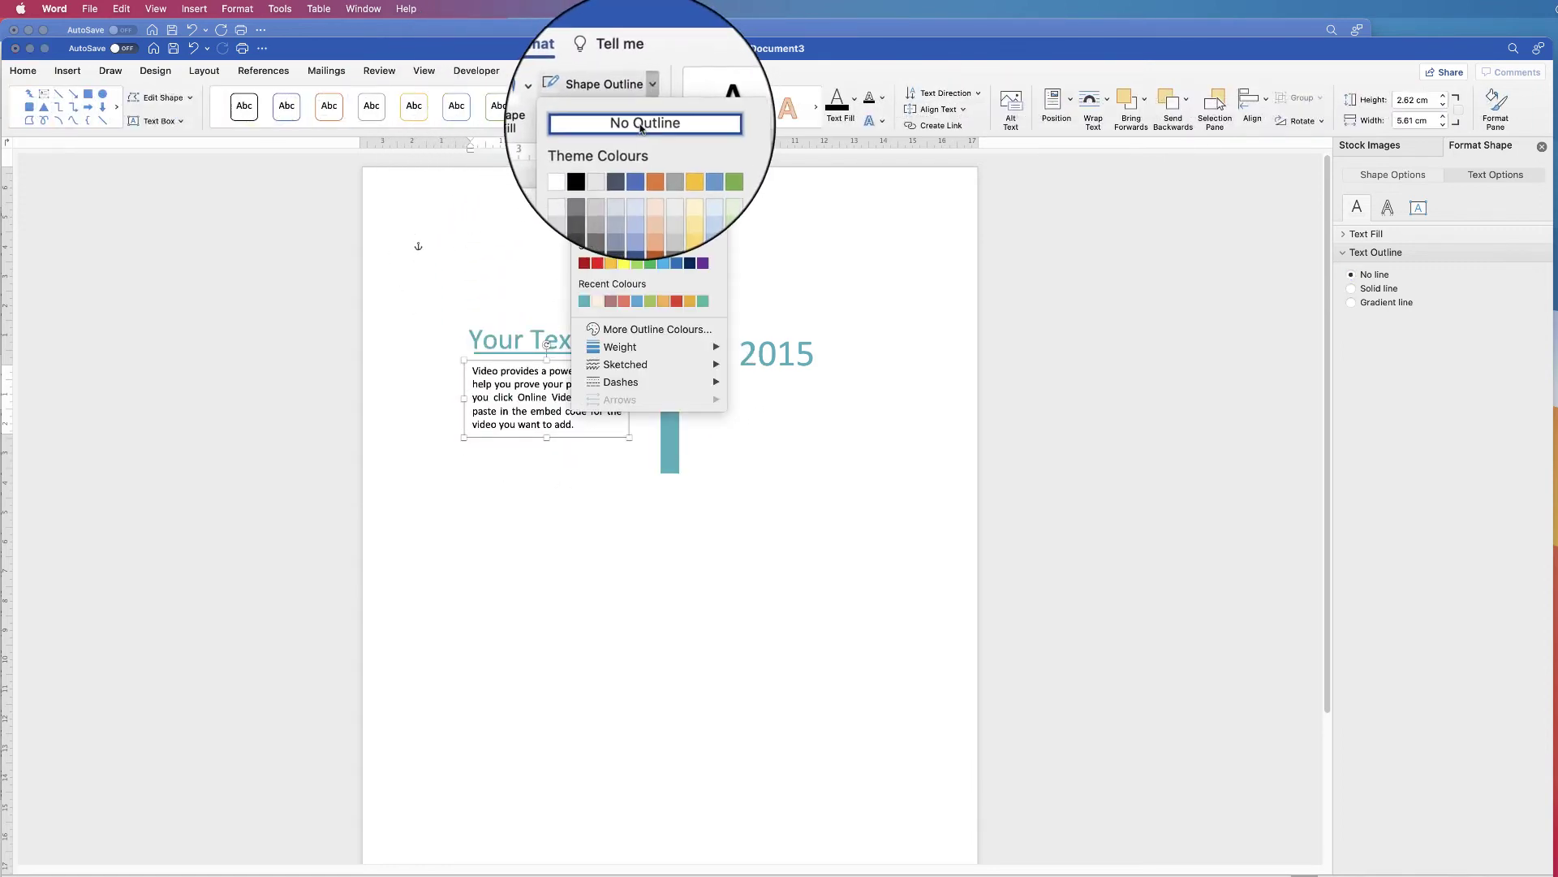
{"action": "left_click", "coordinate": [636, 132]}
{"action": "left_click", "coordinate": [565, 100]}
{"action": "left_click", "coordinate": [581, 153]}
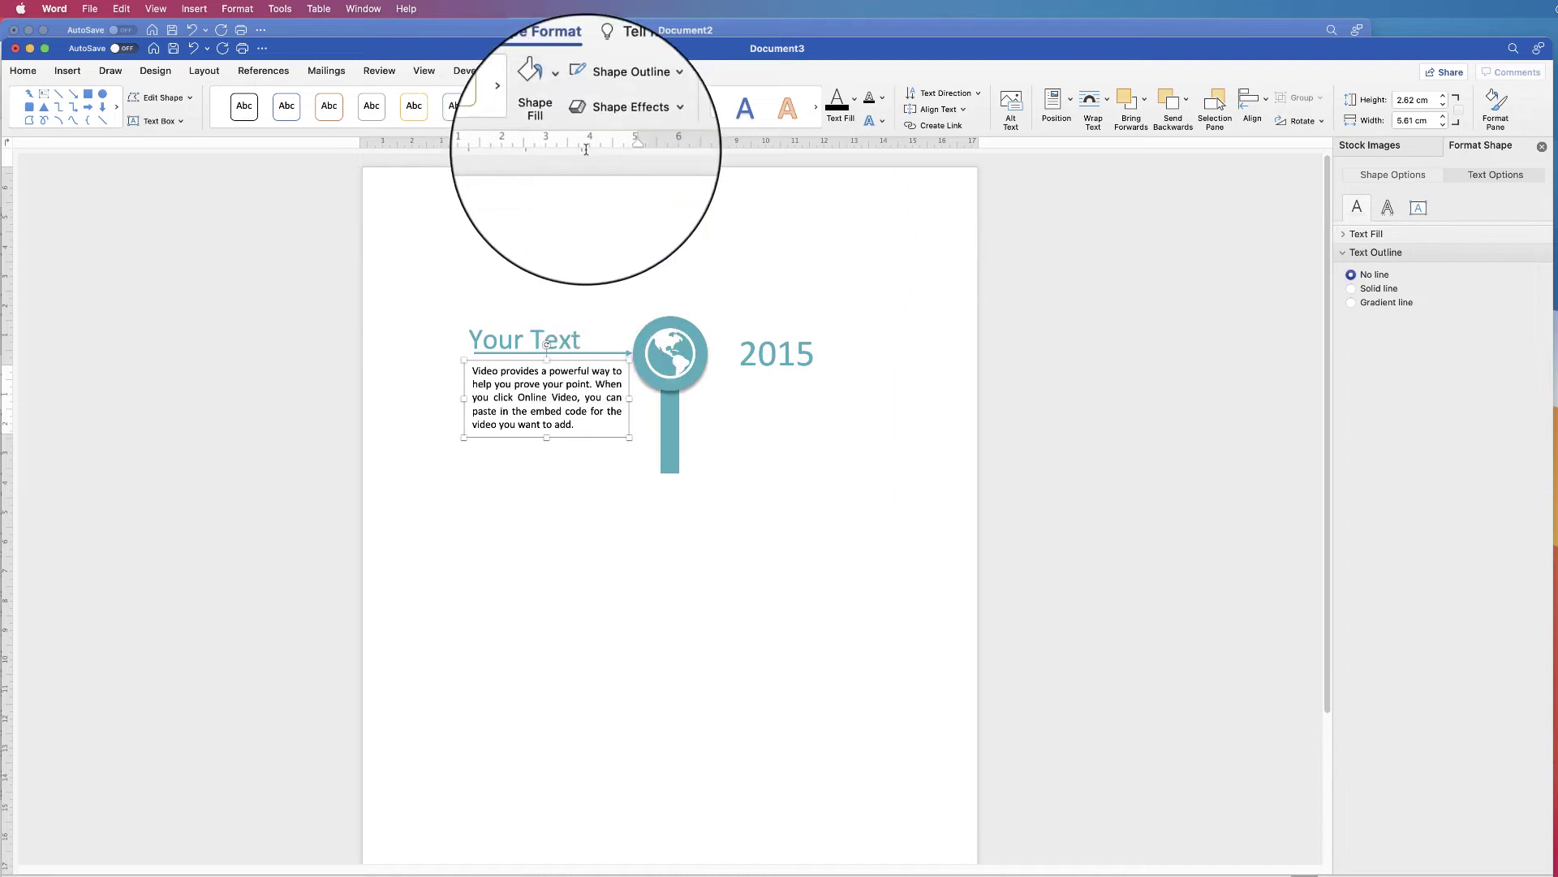
{"action": "left_click_drag", "start_coordinate": [630, 398], "coordinate": [710, 406]}
{"action": "left_click", "coordinate": [768, 443]}
{"action": "left_click", "coordinate": [613, 396]}
{"action": "key", "text": "super+z"}
{"action": "left_click", "coordinate": [524, 351]}
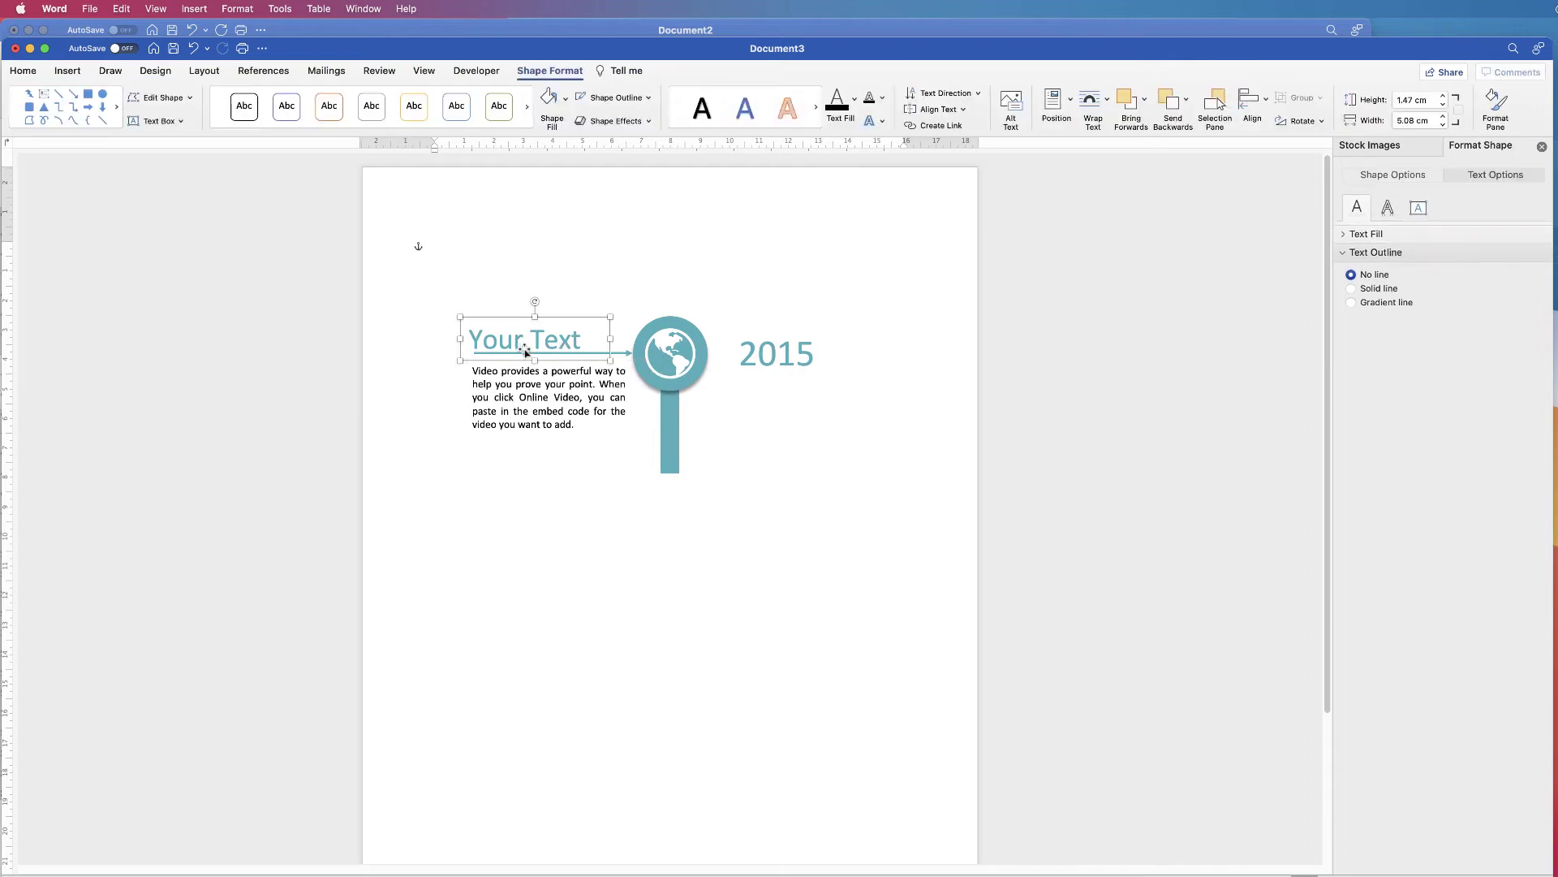
Multi-select the 2015 box, globe, teal stem, description and 'Your Text' heading for grouping.
{"action": "key", "text": "super+z"}
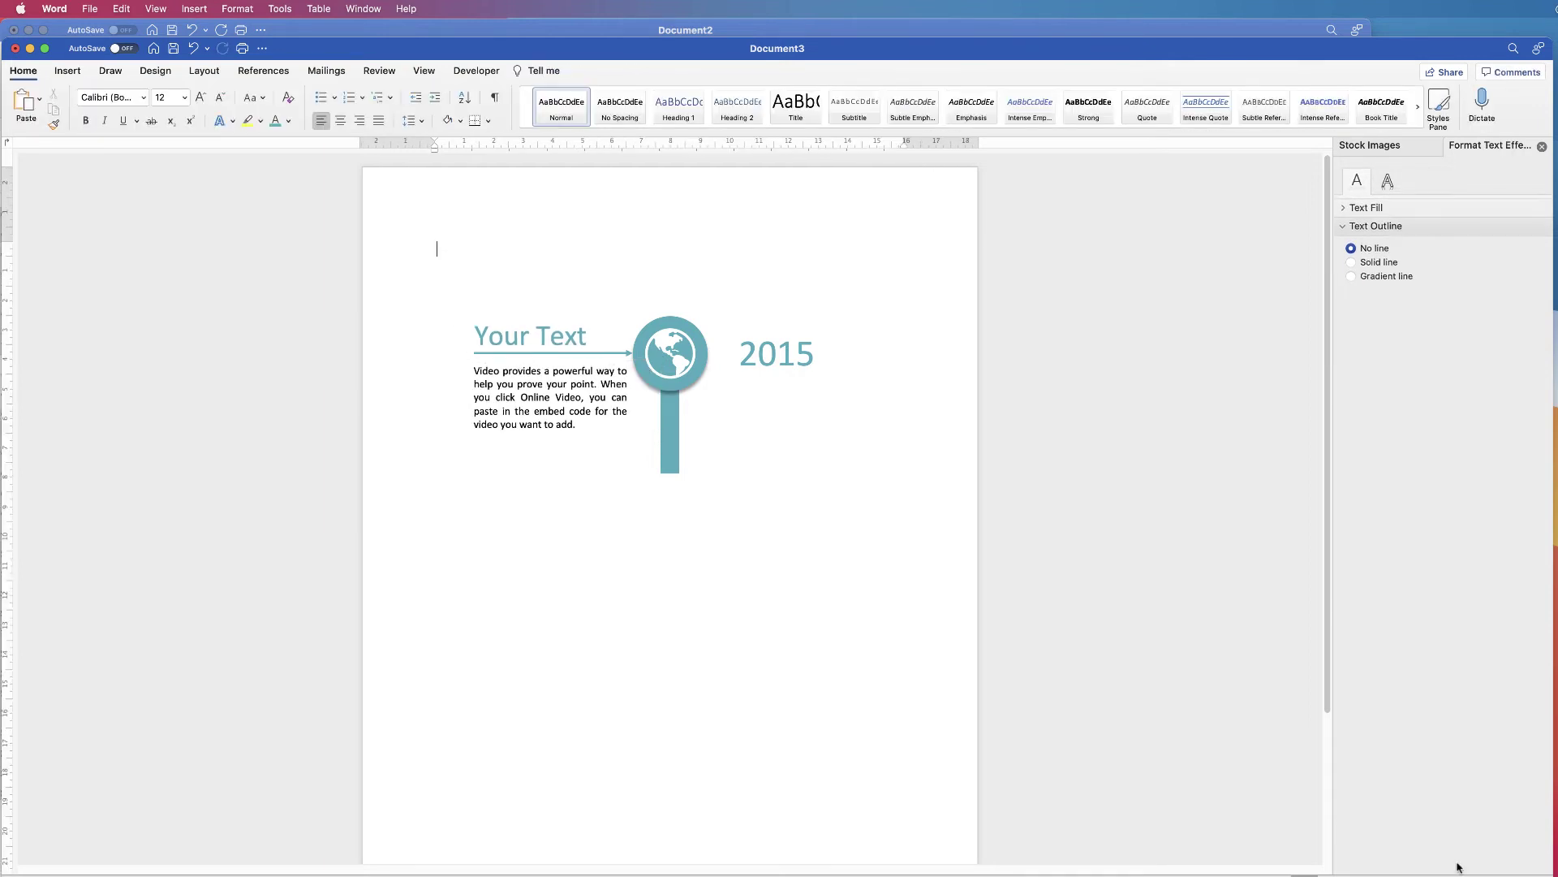
{"action": "left_click_drag", "start_coordinate": [1473, 875], "coordinate": [1458, 873]}
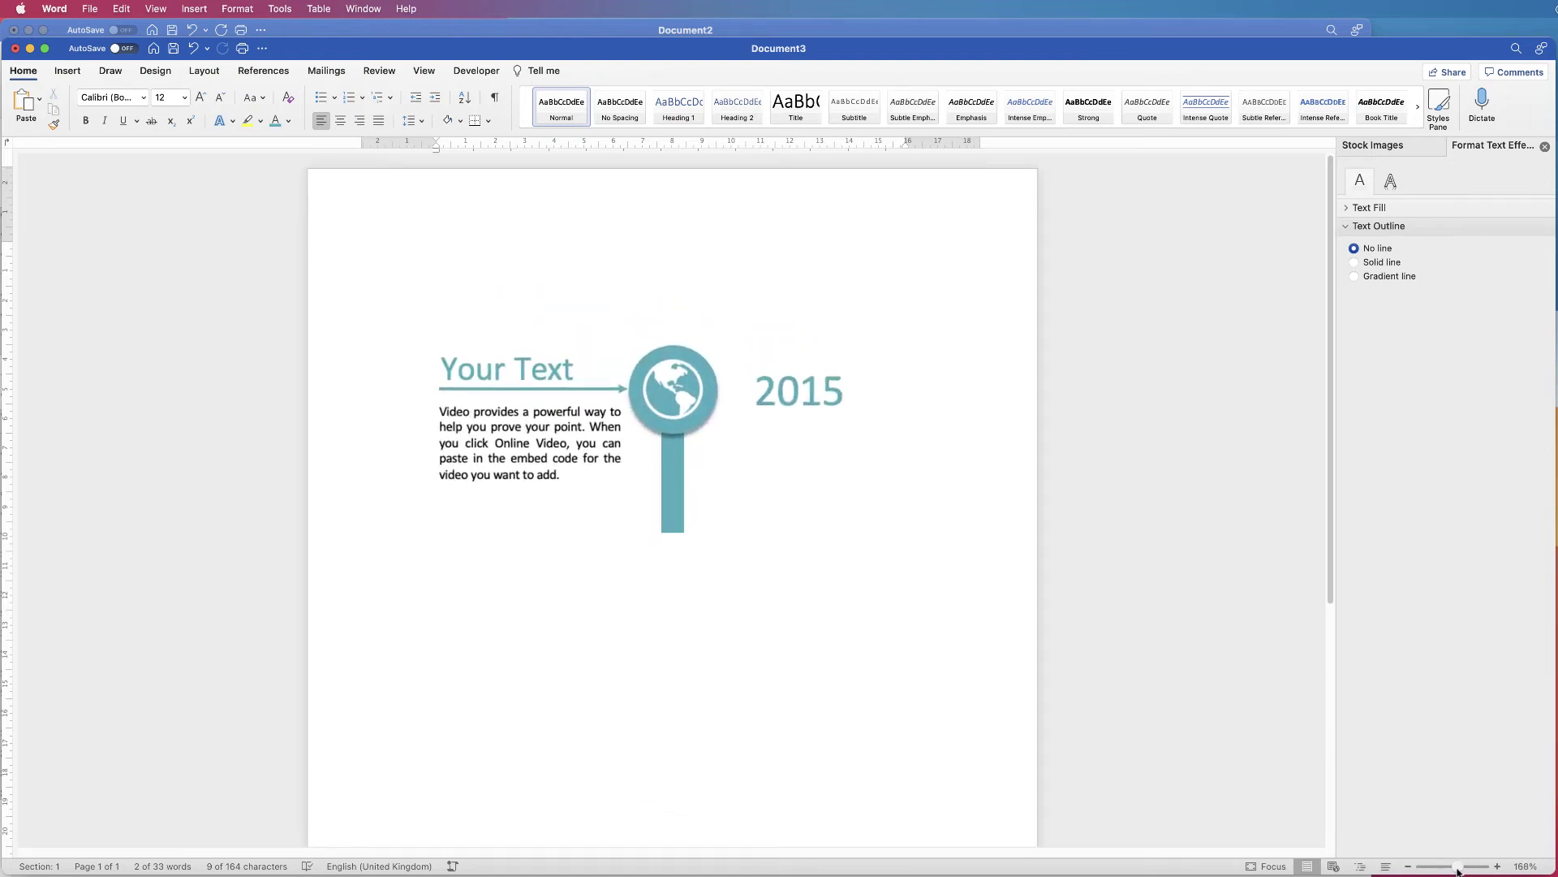
{"action": "left_click", "coordinate": [805, 404]}
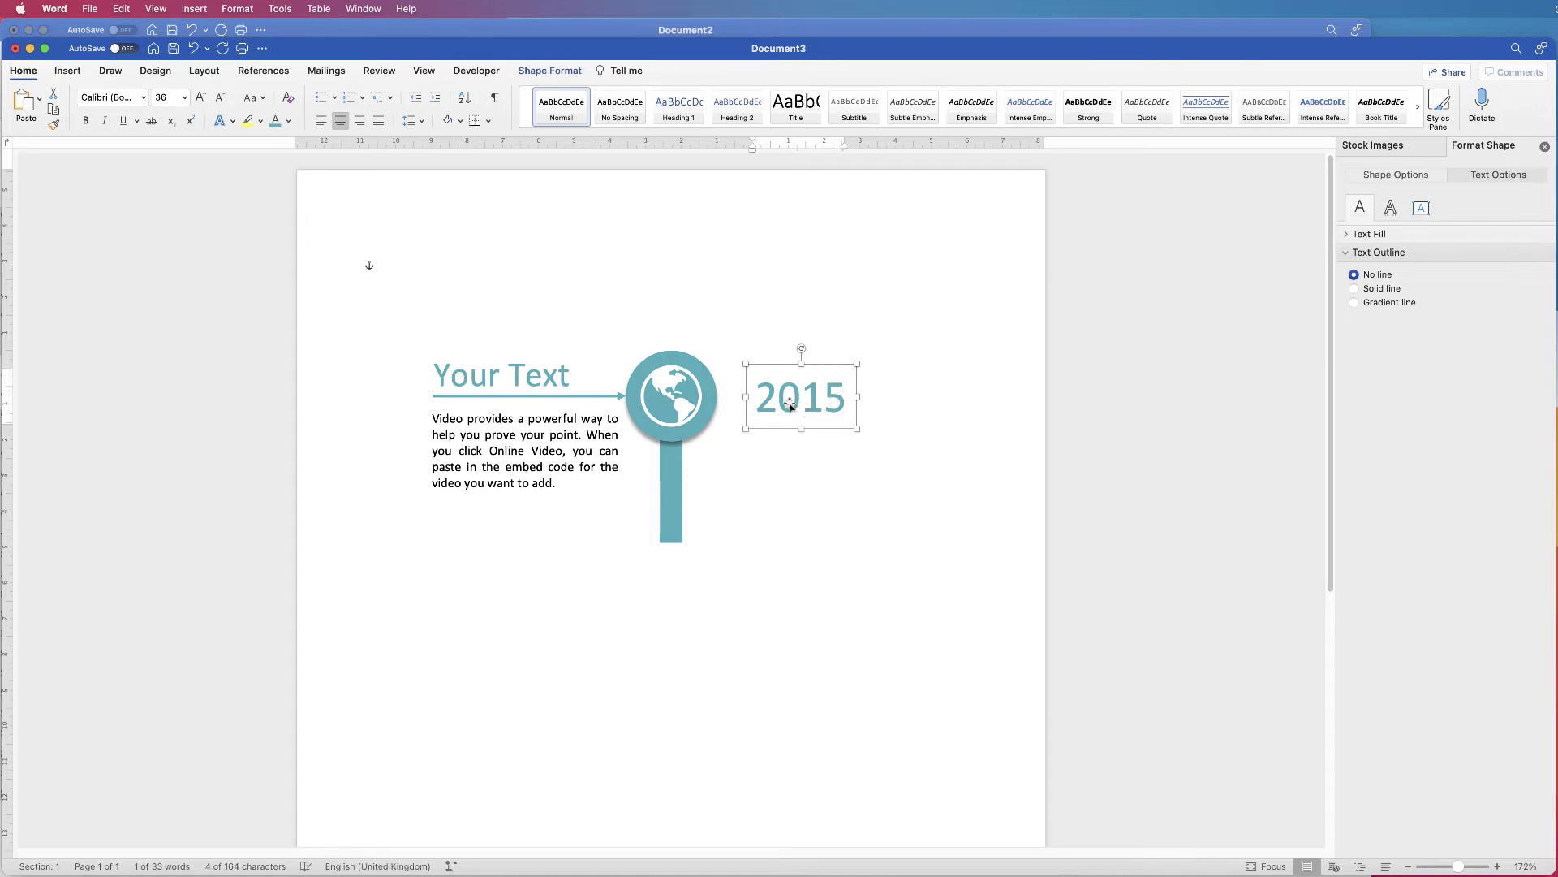
{"action": "left_click", "coordinate": [672, 417], "text": "shift"}
{"action": "left_click", "coordinate": [667, 485], "text": "shift"}
{"action": "left_click", "coordinate": [550, 454], "text": "shift"}
{"action": "left_click", "coordinate": [543, 376], "text": "shift"}
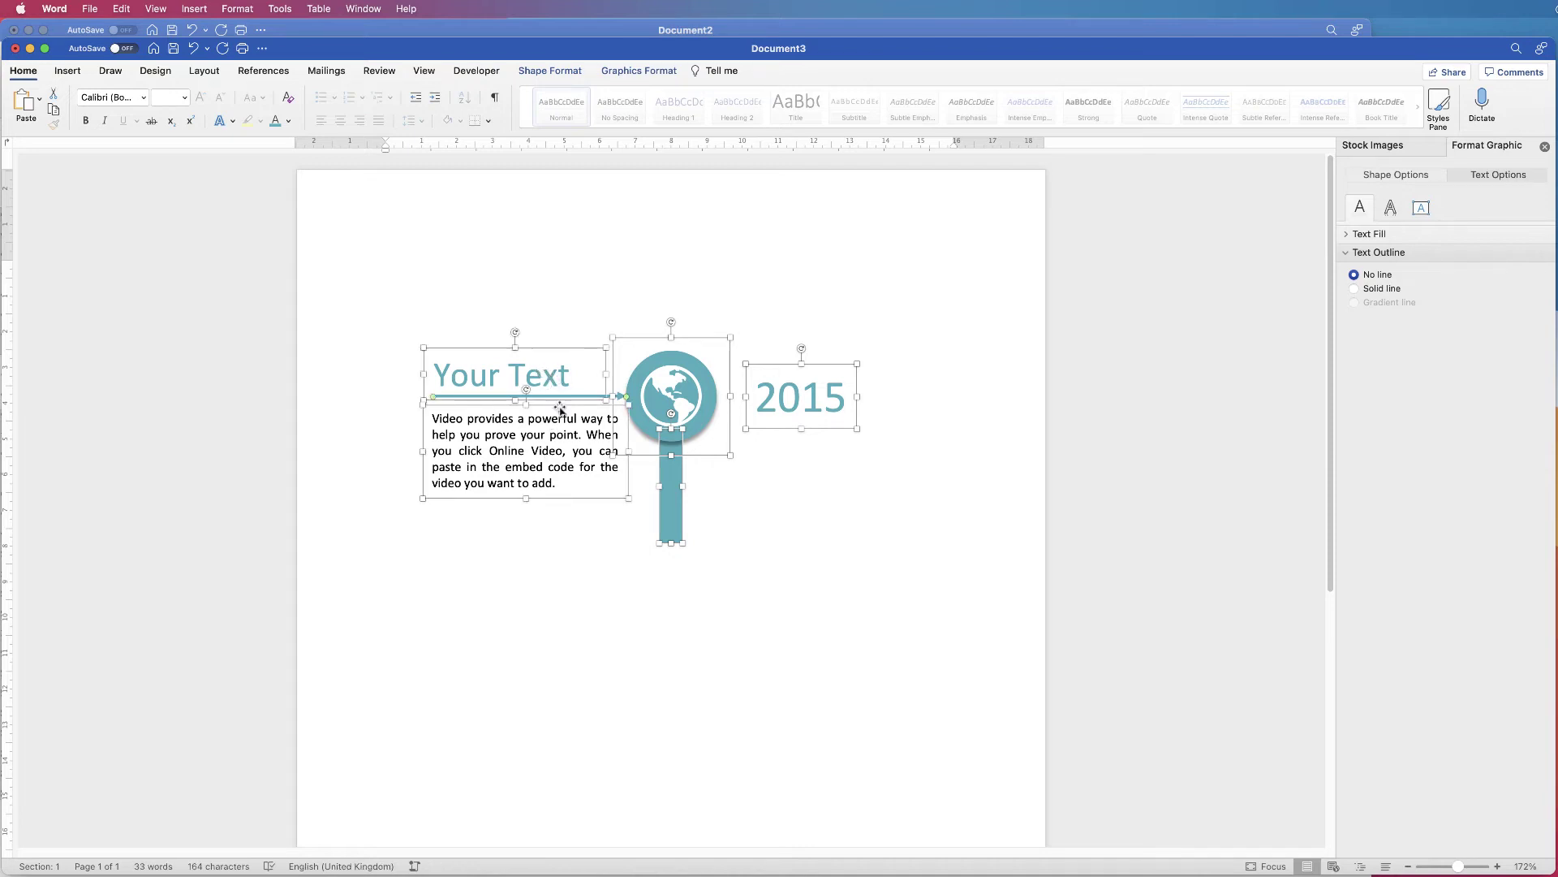
{"action": "left_click", "coordinate": [673, 70]}
{"action": "left_click", "coordinate": [865, 97]}
Group the timeline entry's pieces and place a copy of it below the original.
{"action": "left_click", "coordinate": [867, 116]}
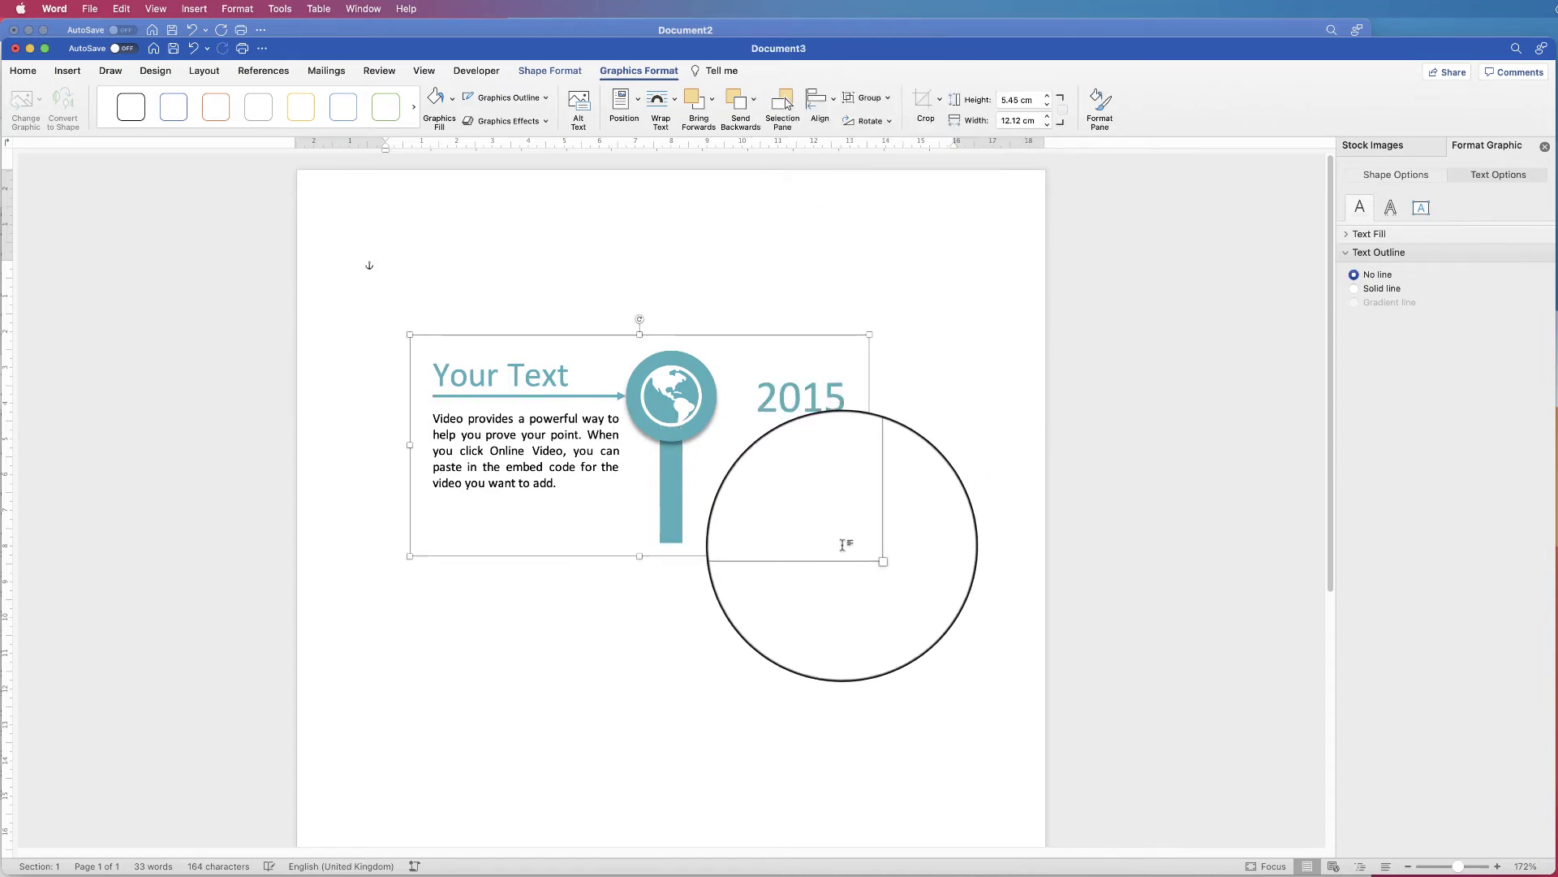
{"action": "left_click_drag", "start_coordinate": [1458, 866], "coordinate": [1451, 867]}
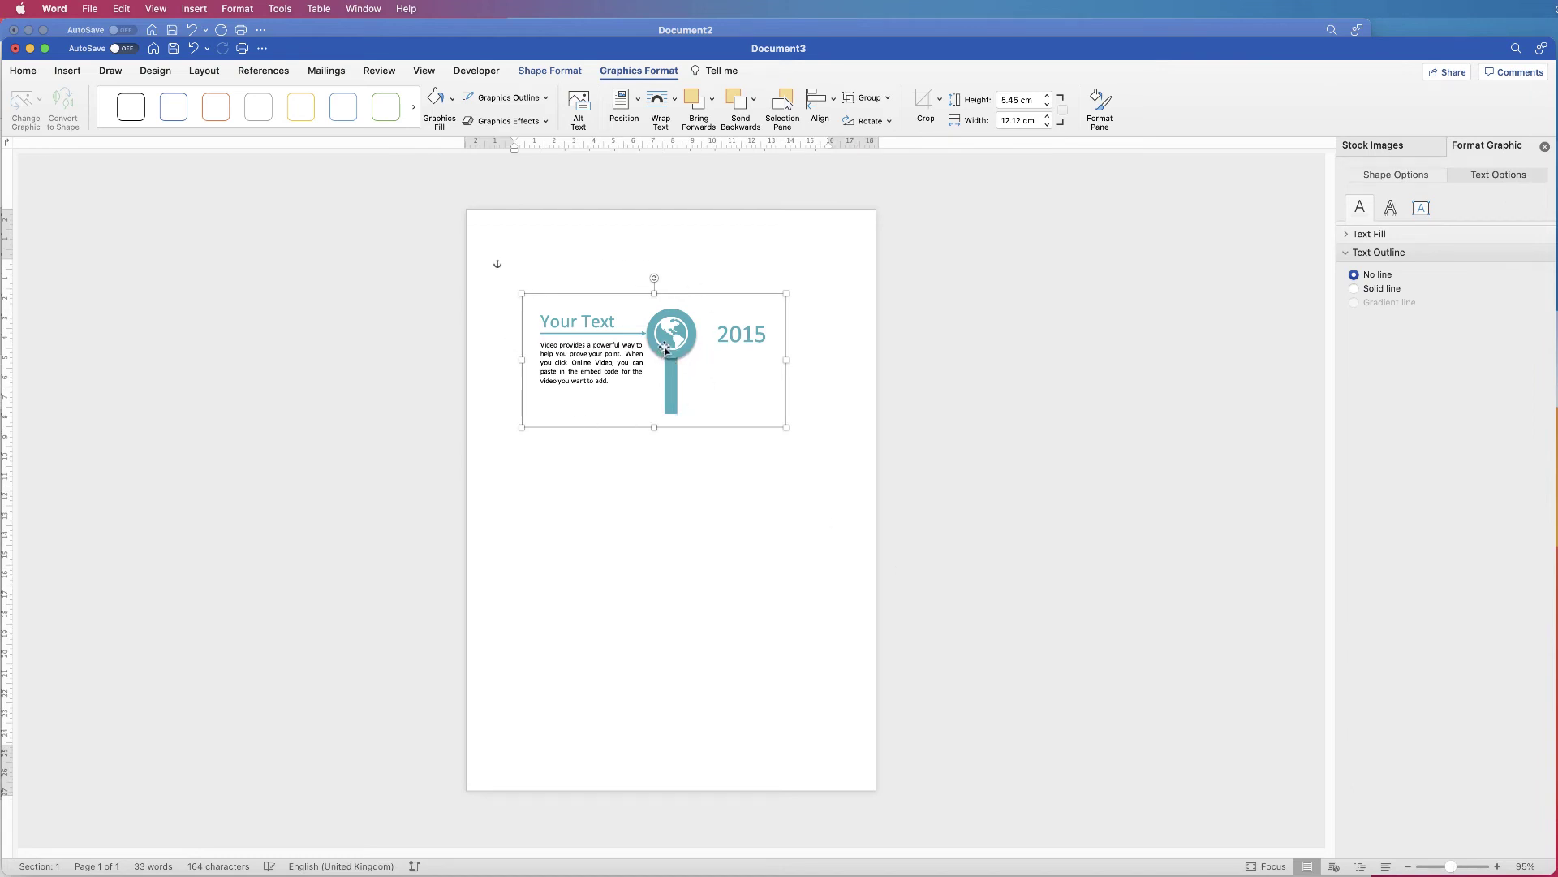
{"action": "left_click_drag", "start_coordinate": [663, 349], "coordinate": [670, 643]}
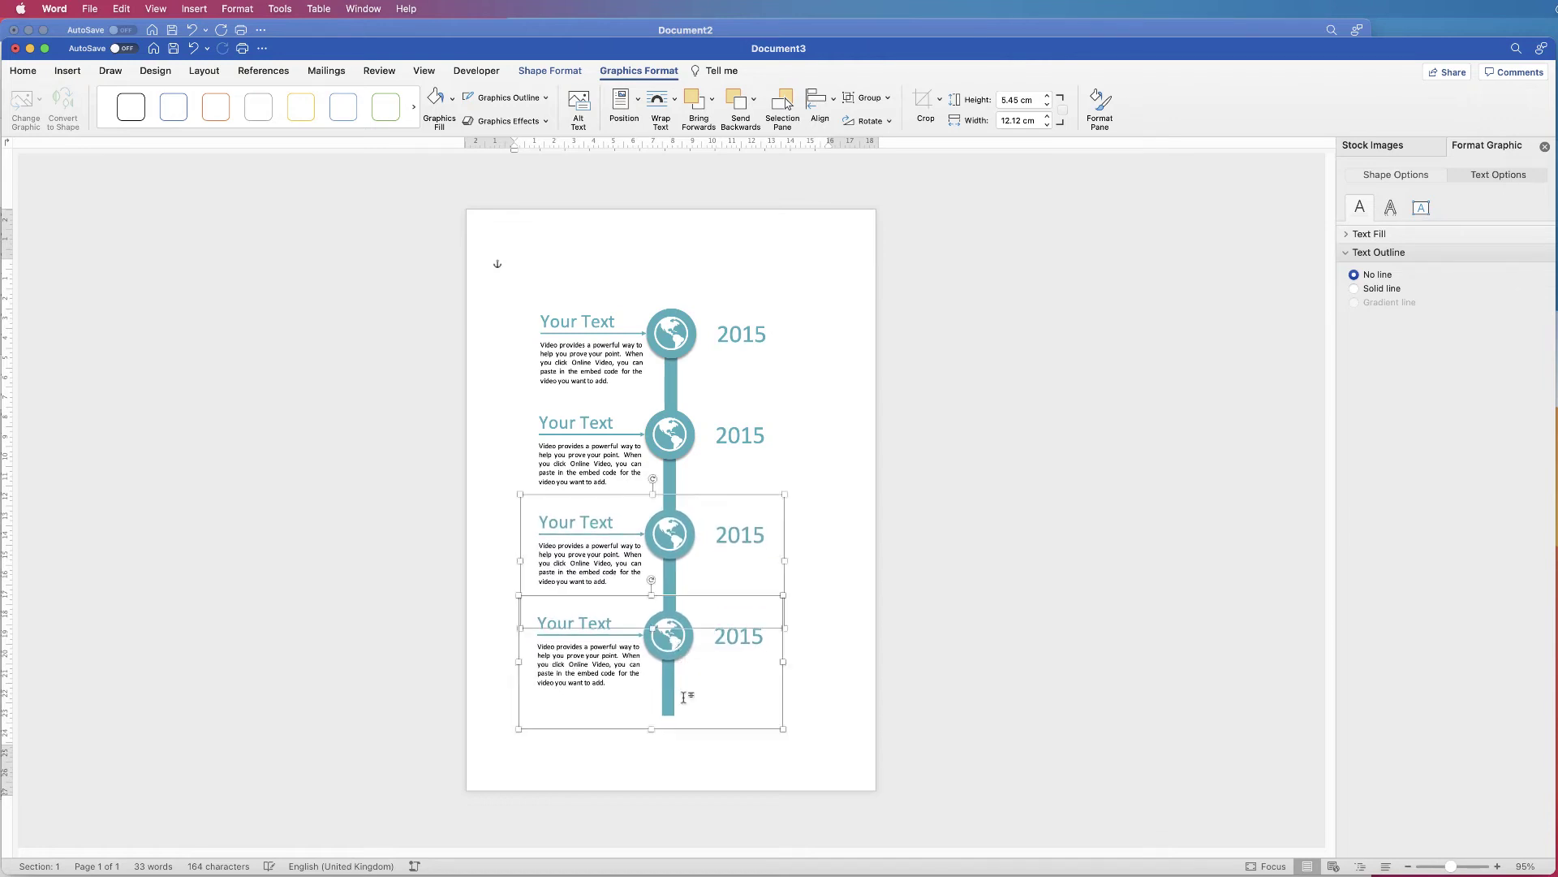
Distribute the four timeline rows evenly top to bottom and align them to centre.
{"action": "left_click", "coordinate": [739, 437], "text": "shift"}
{"action": "left_click", "coordinate": [737, 341], "text": "shift"}
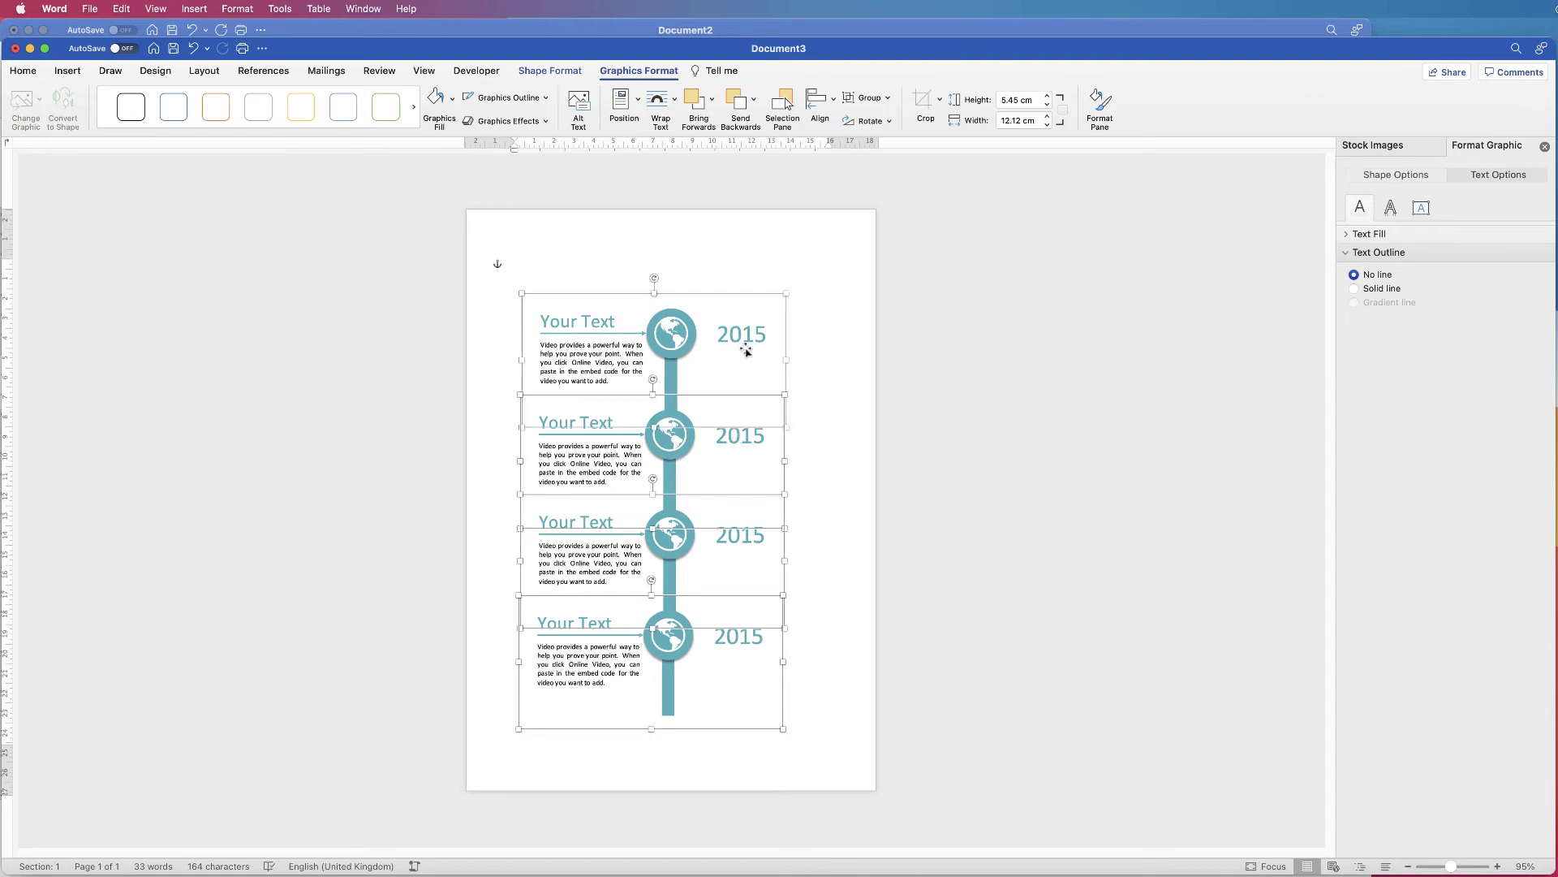
{"action": "left_click", "coordinate": [834, 102]}
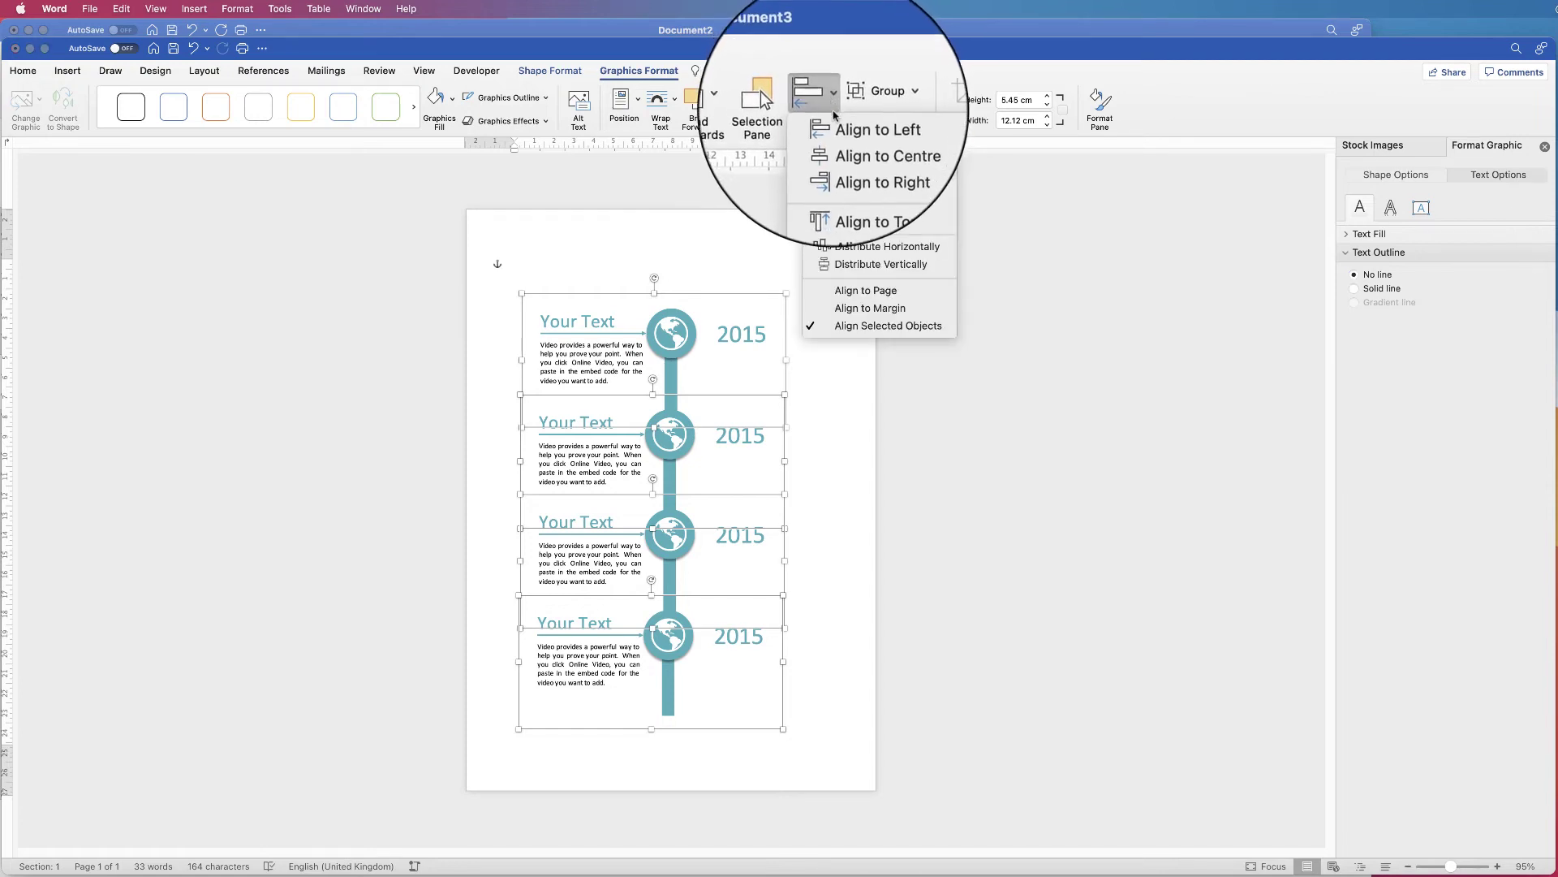
{"action": "left_click", "coordinate": [859, 265]}
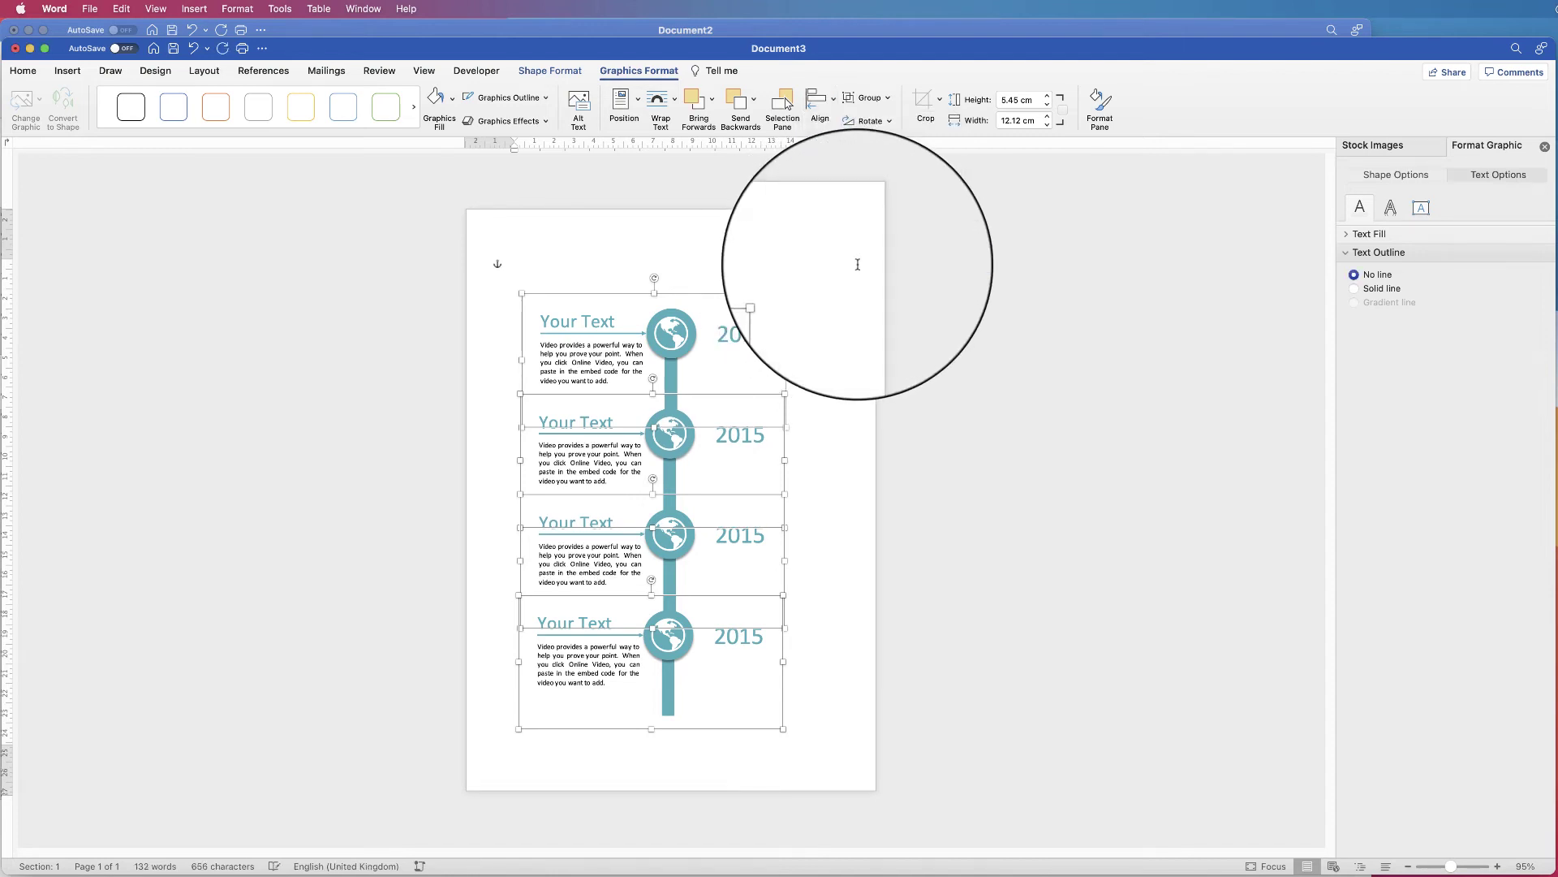
{"action": "left_click", "coordinate": [834, 103]}
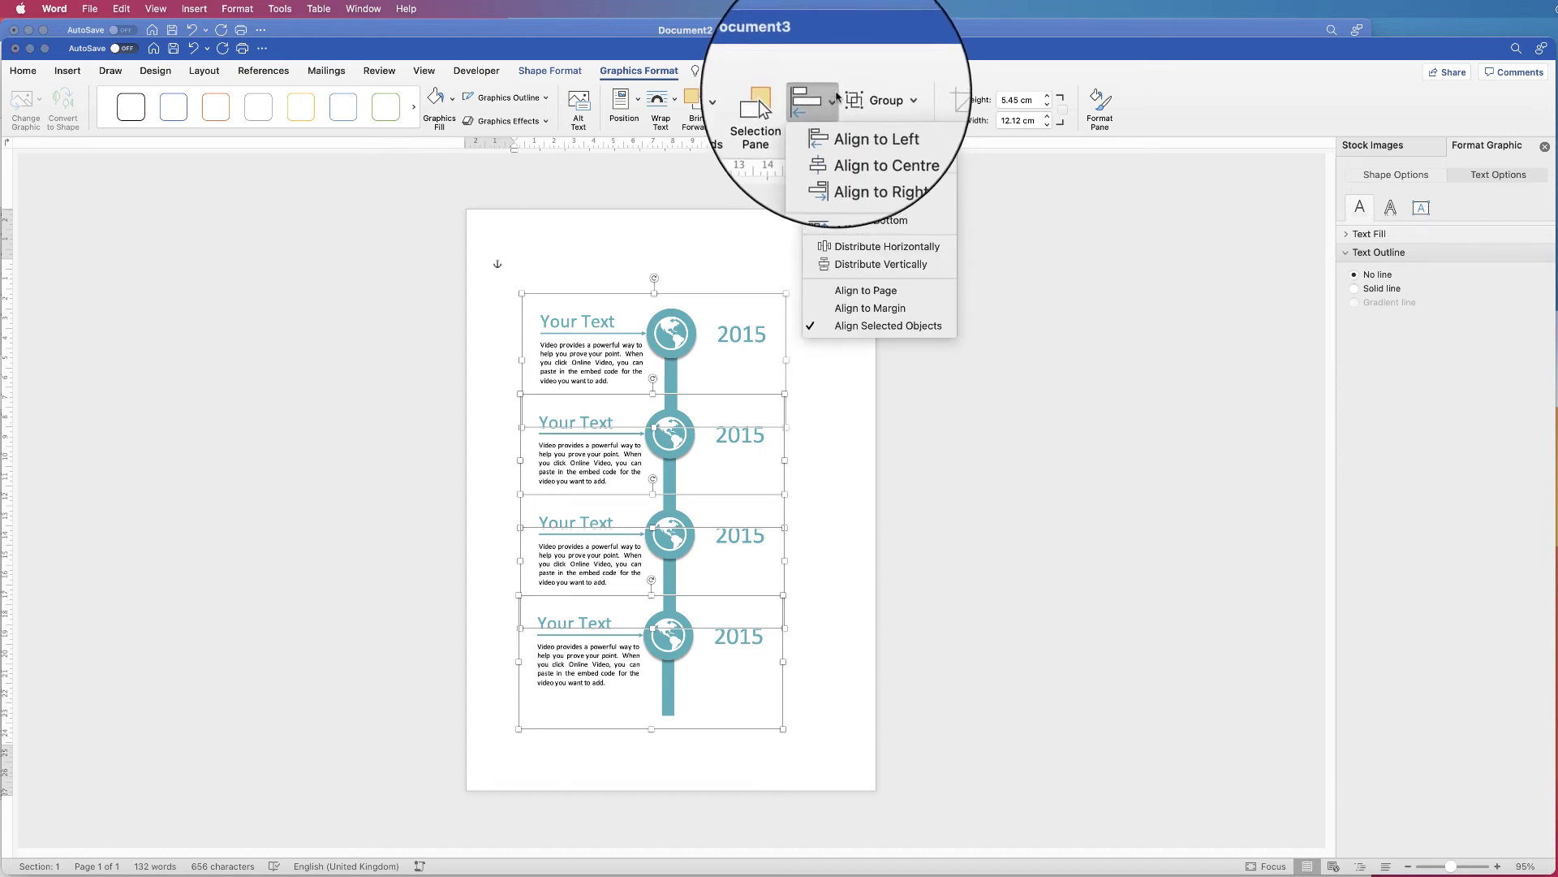
{"action": "left_click", "coordinate": [835, 143]}
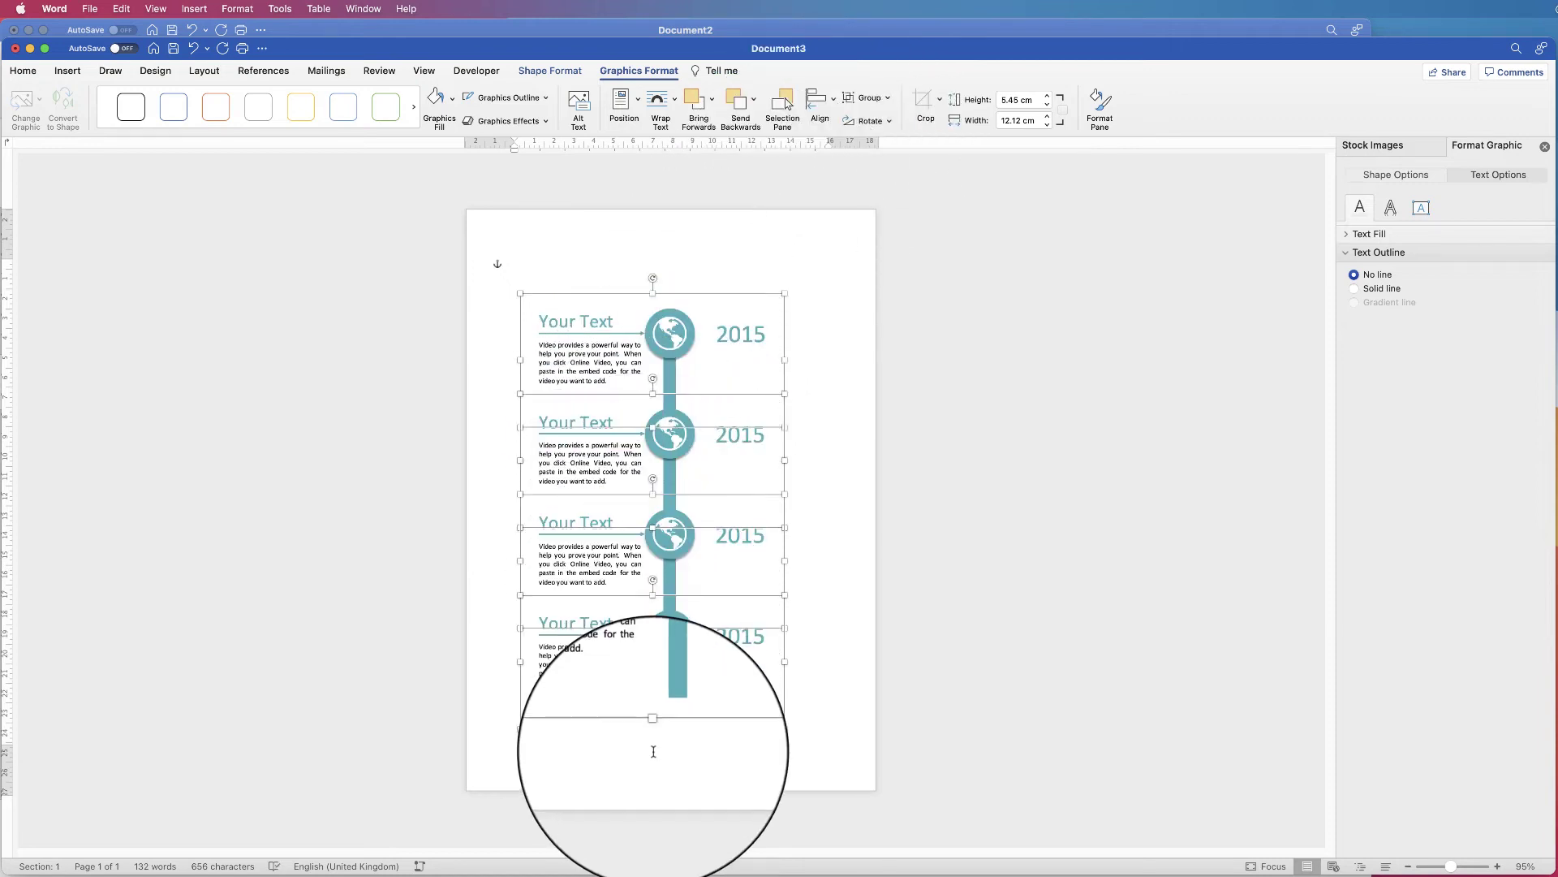
Ungroup the second timeline row into its separate pieces.
{"action": "left_click", "coordinate": [760, 364]}
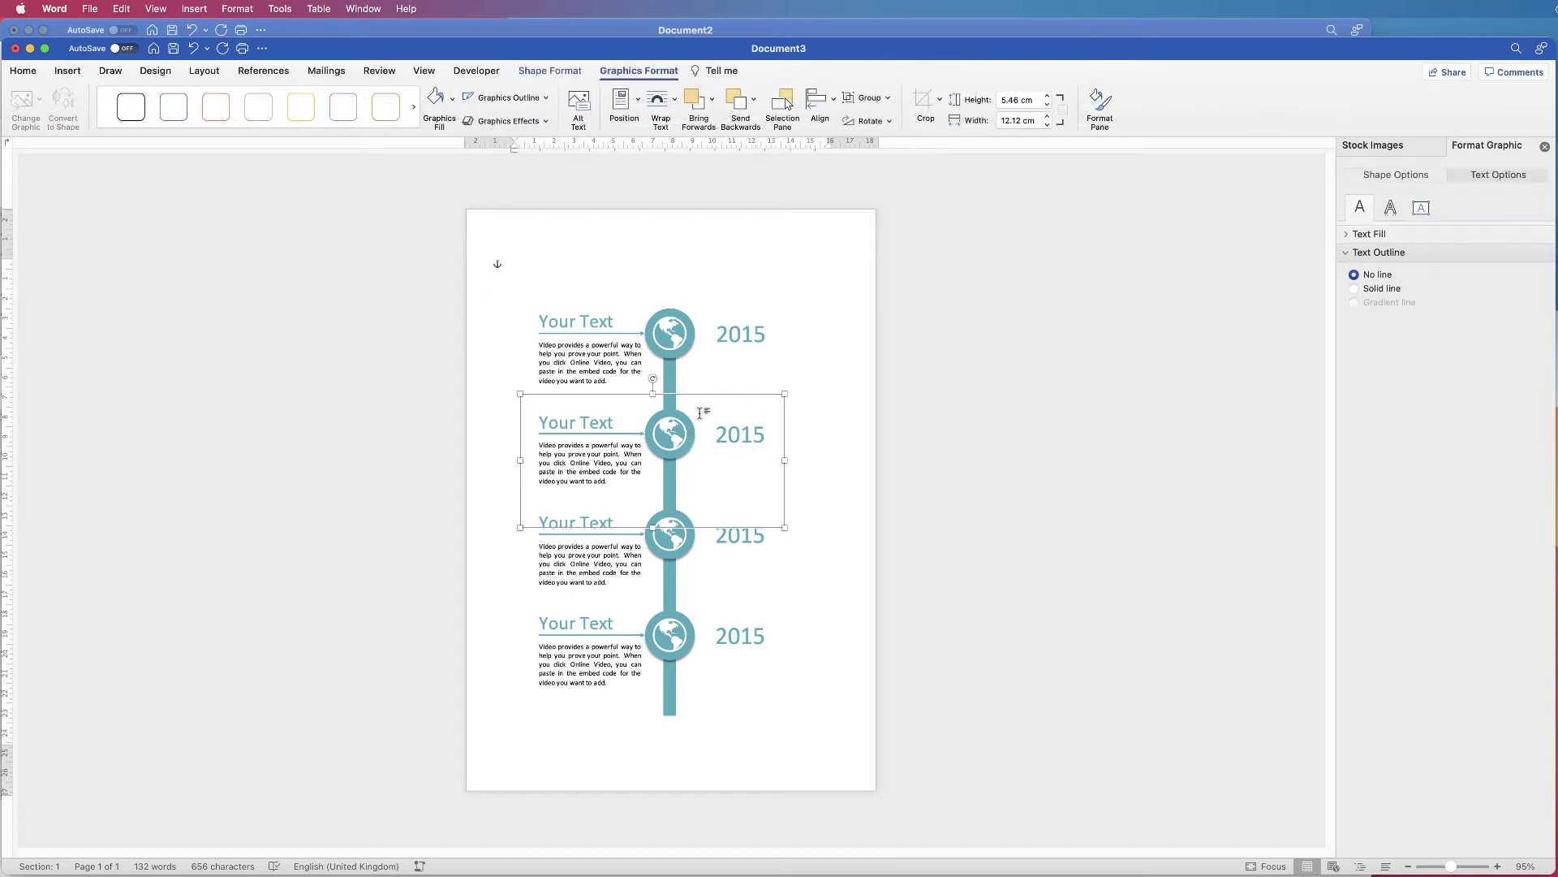
{"action": "left_click", "coordinate": [870, 97]}
{"action": "left_click", "coordinate": [886, 146]}
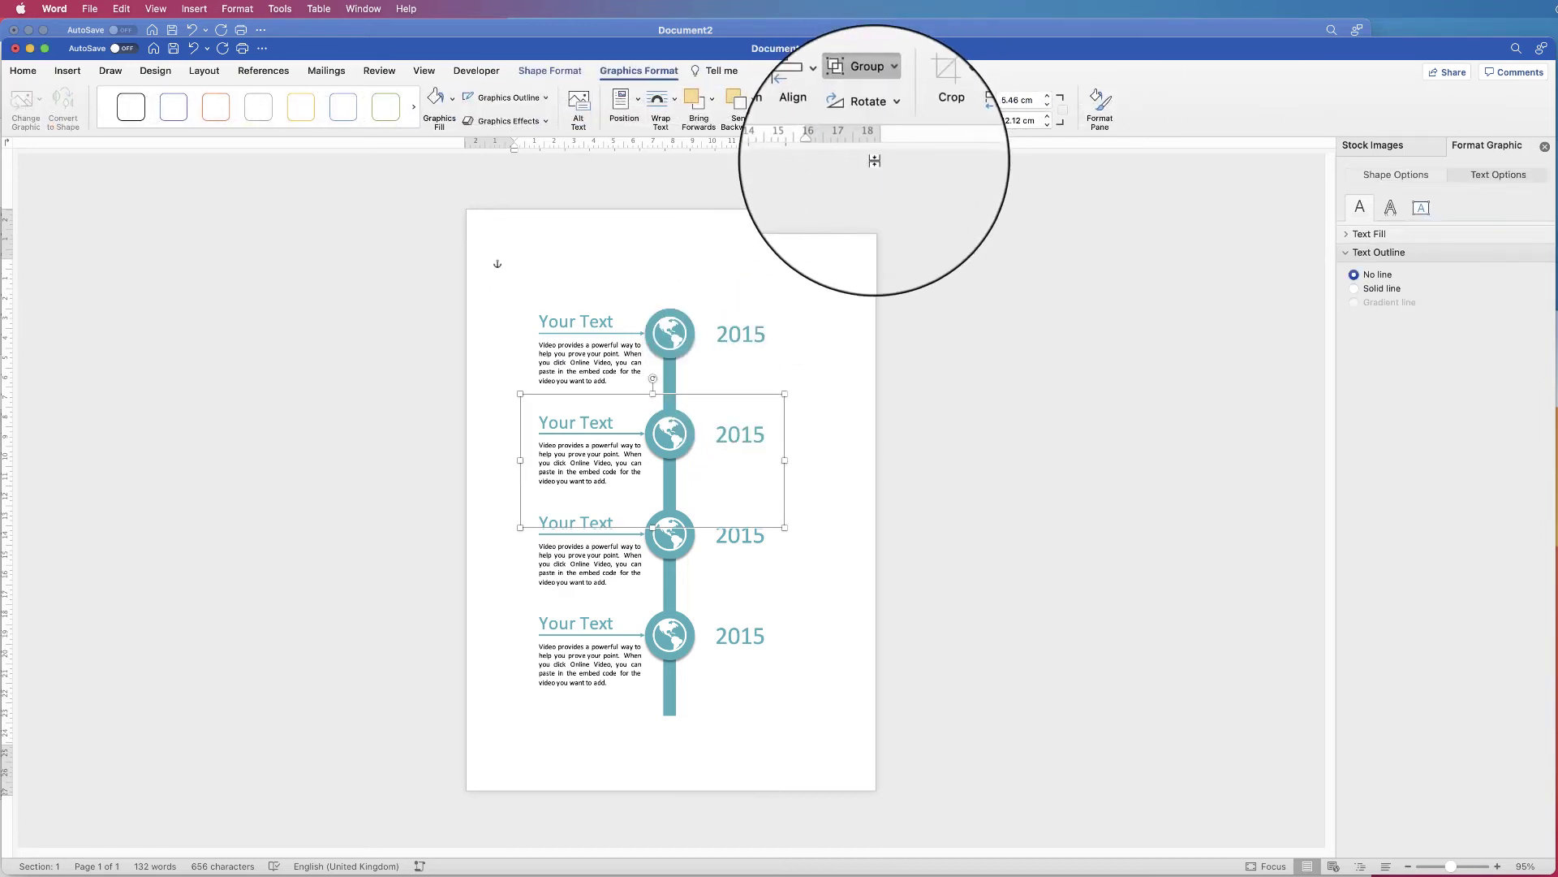
Colour the second row's 2015 year blue and select its Your Text heading.
{"action": "left_click", "coordinate": [797, 464]}
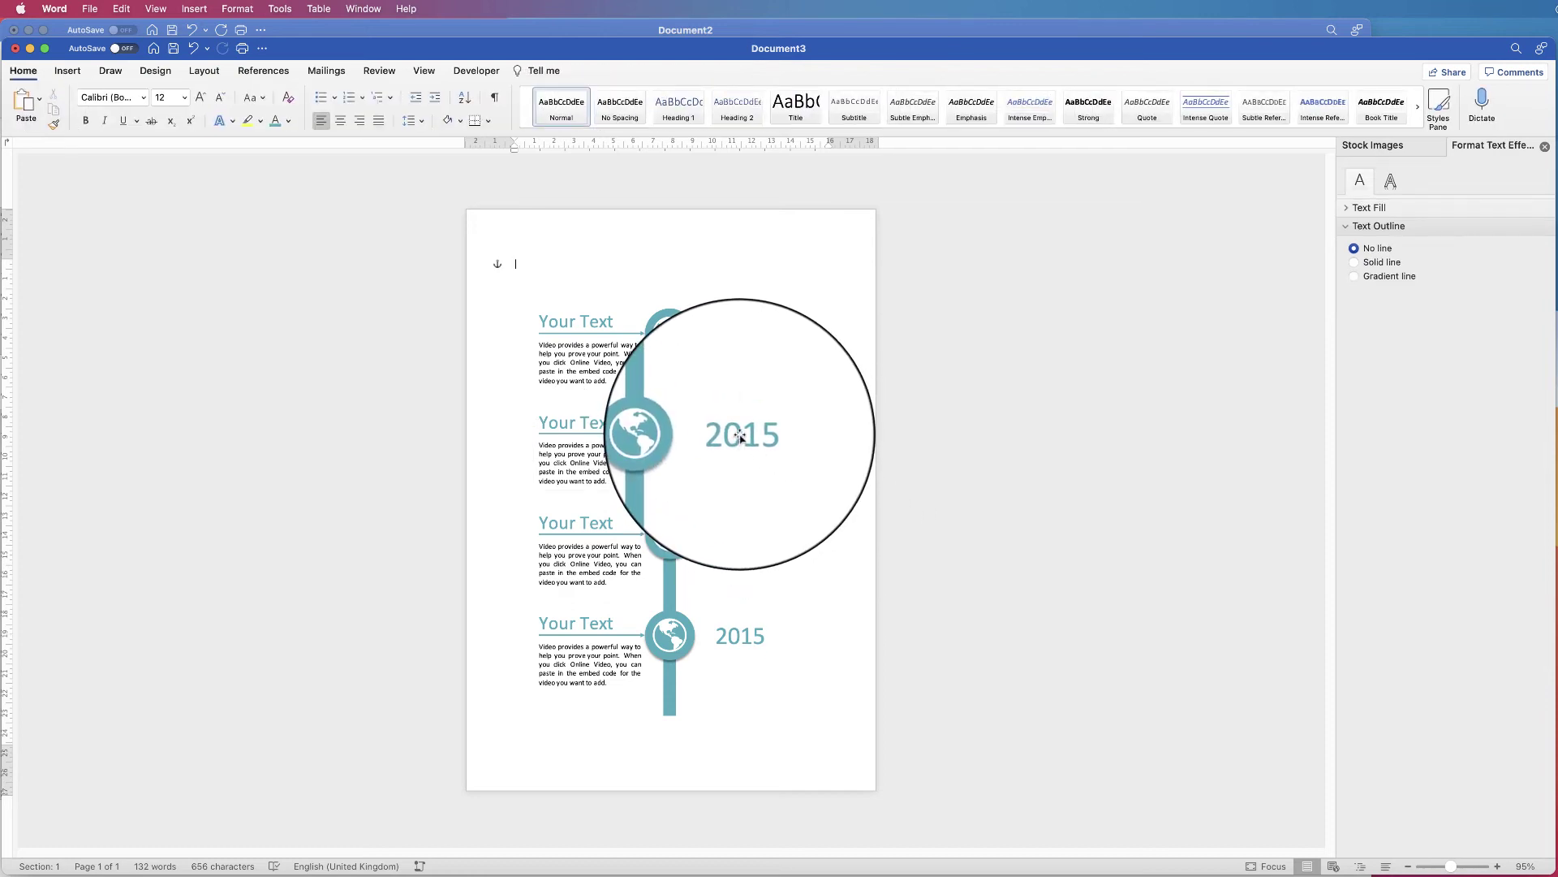
{"action": "left_click", "coordinate": [740, 436]}
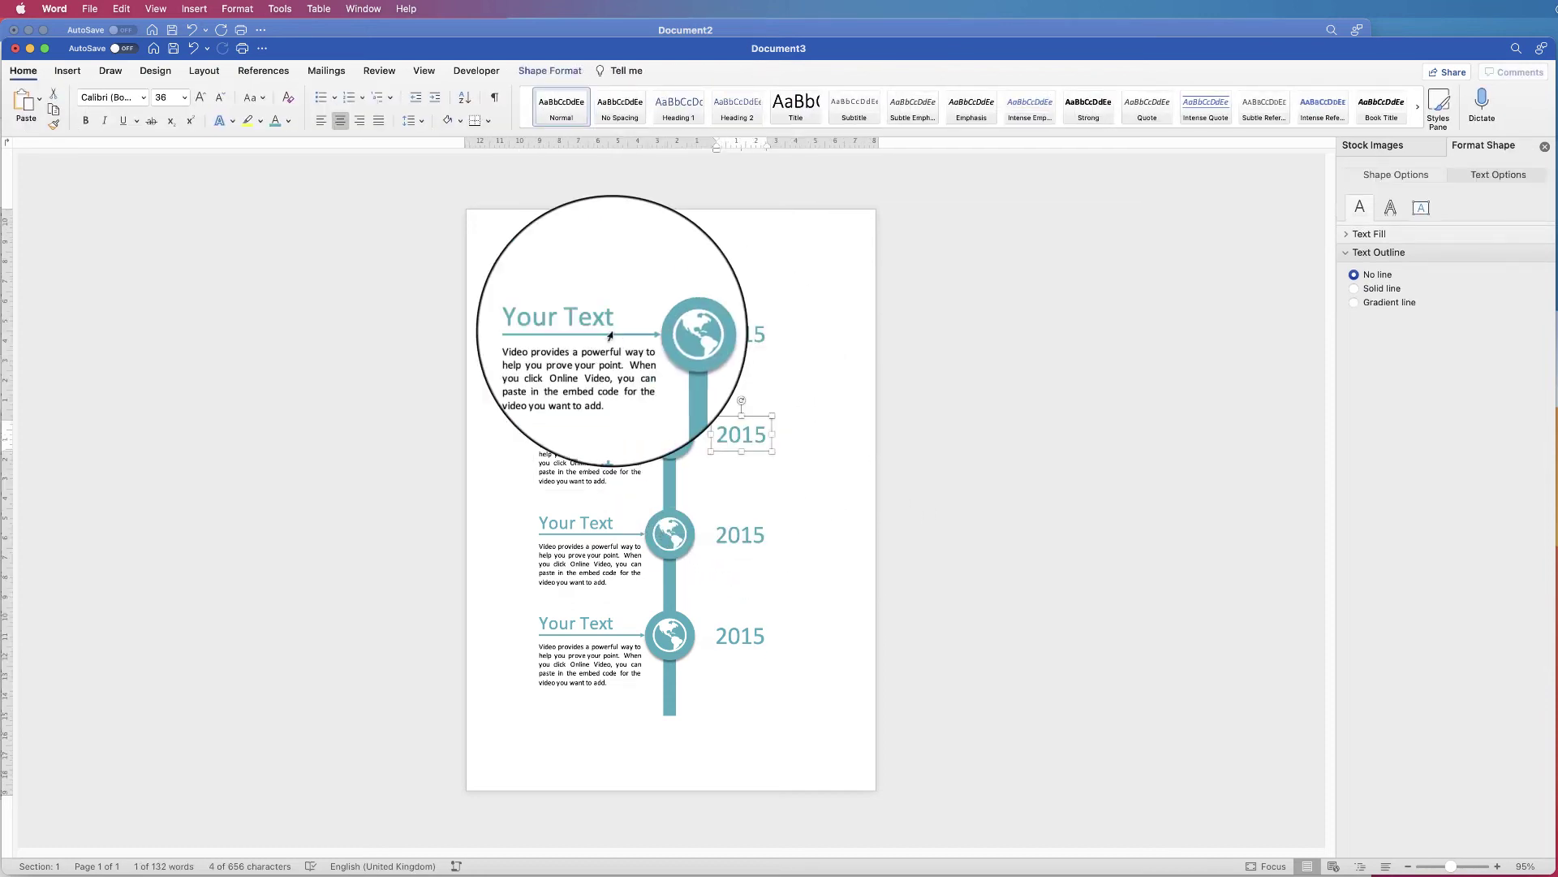
{"action": "left_click", "coordinate": [288, 121]}
{"action": "left_click", "coordinate": [328, 331]}
{"action": "left_click", "coordinate": [591, 423]}
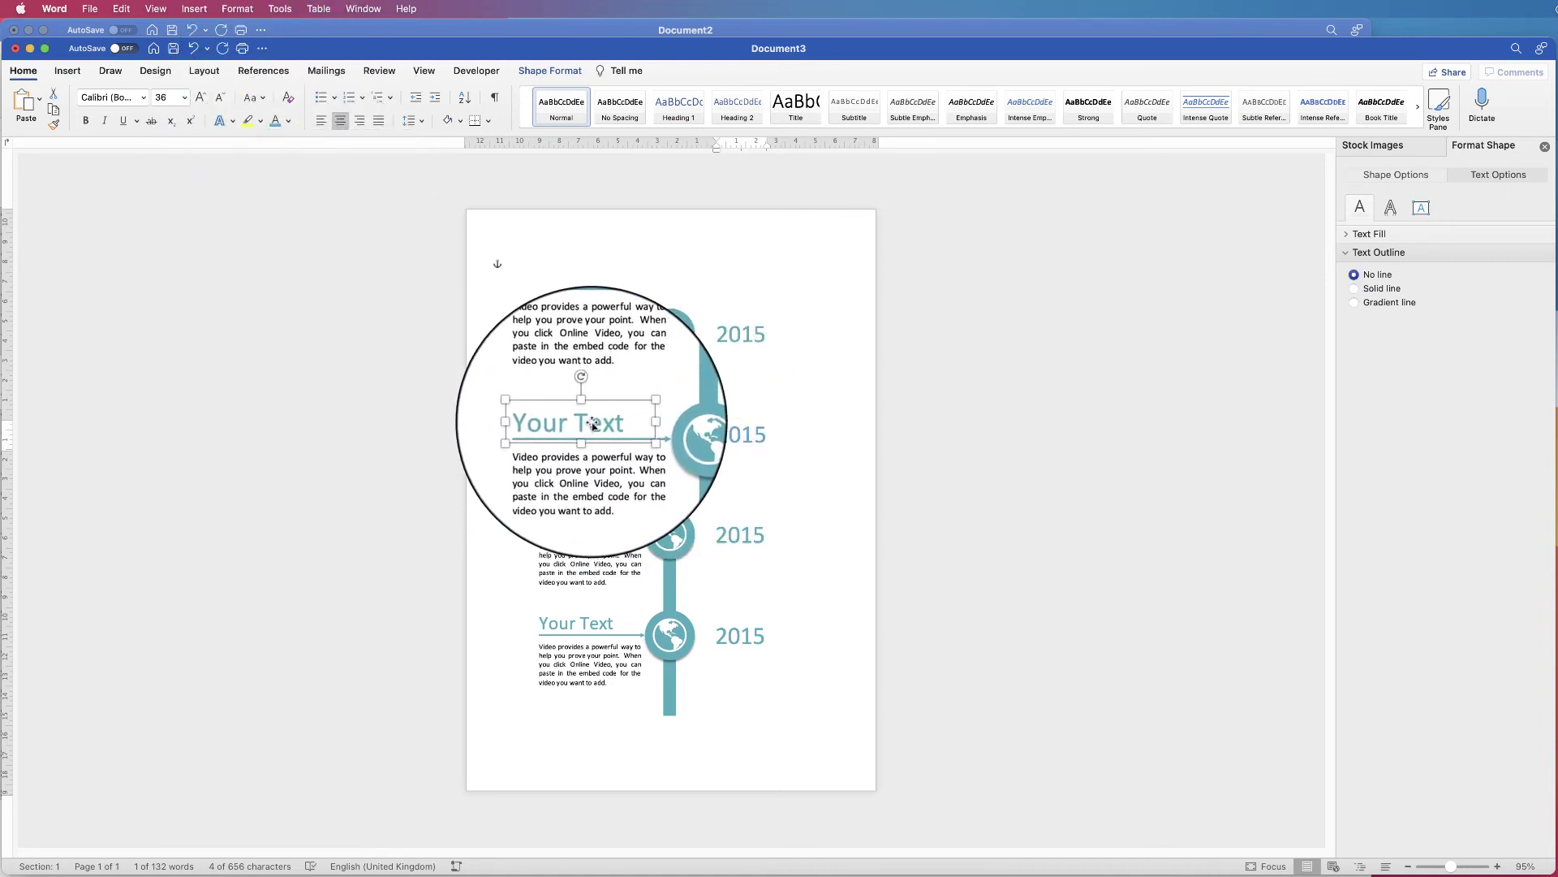
{"action": "left_click", "coordinate": [590, 407]}
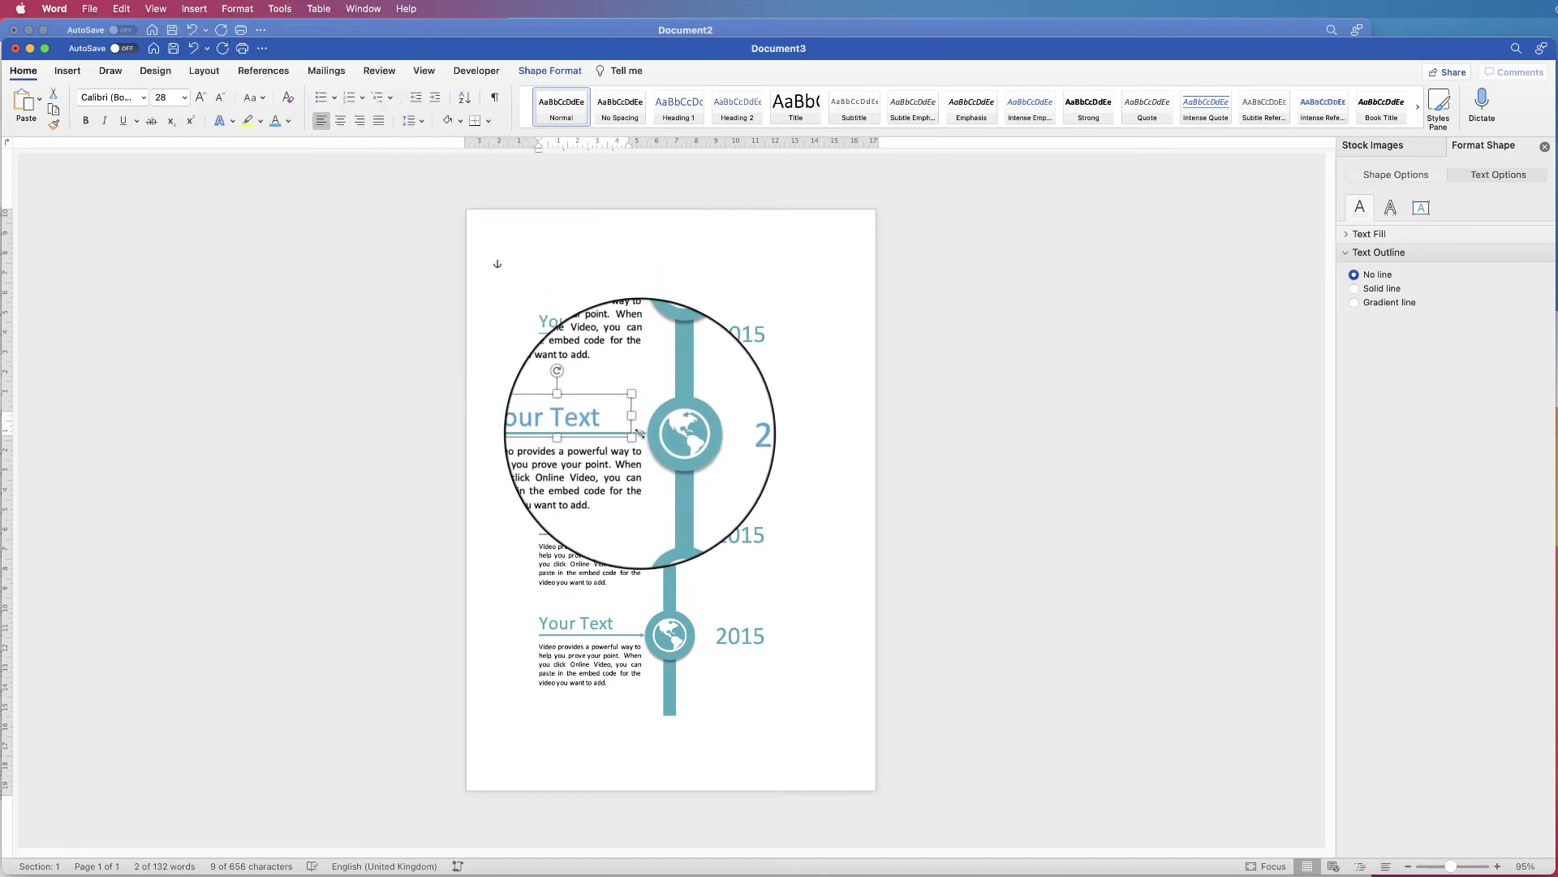
{"action": "left_click_drag", "start_coordinate": [1450, 867], "coordinate": [1465, 867]}
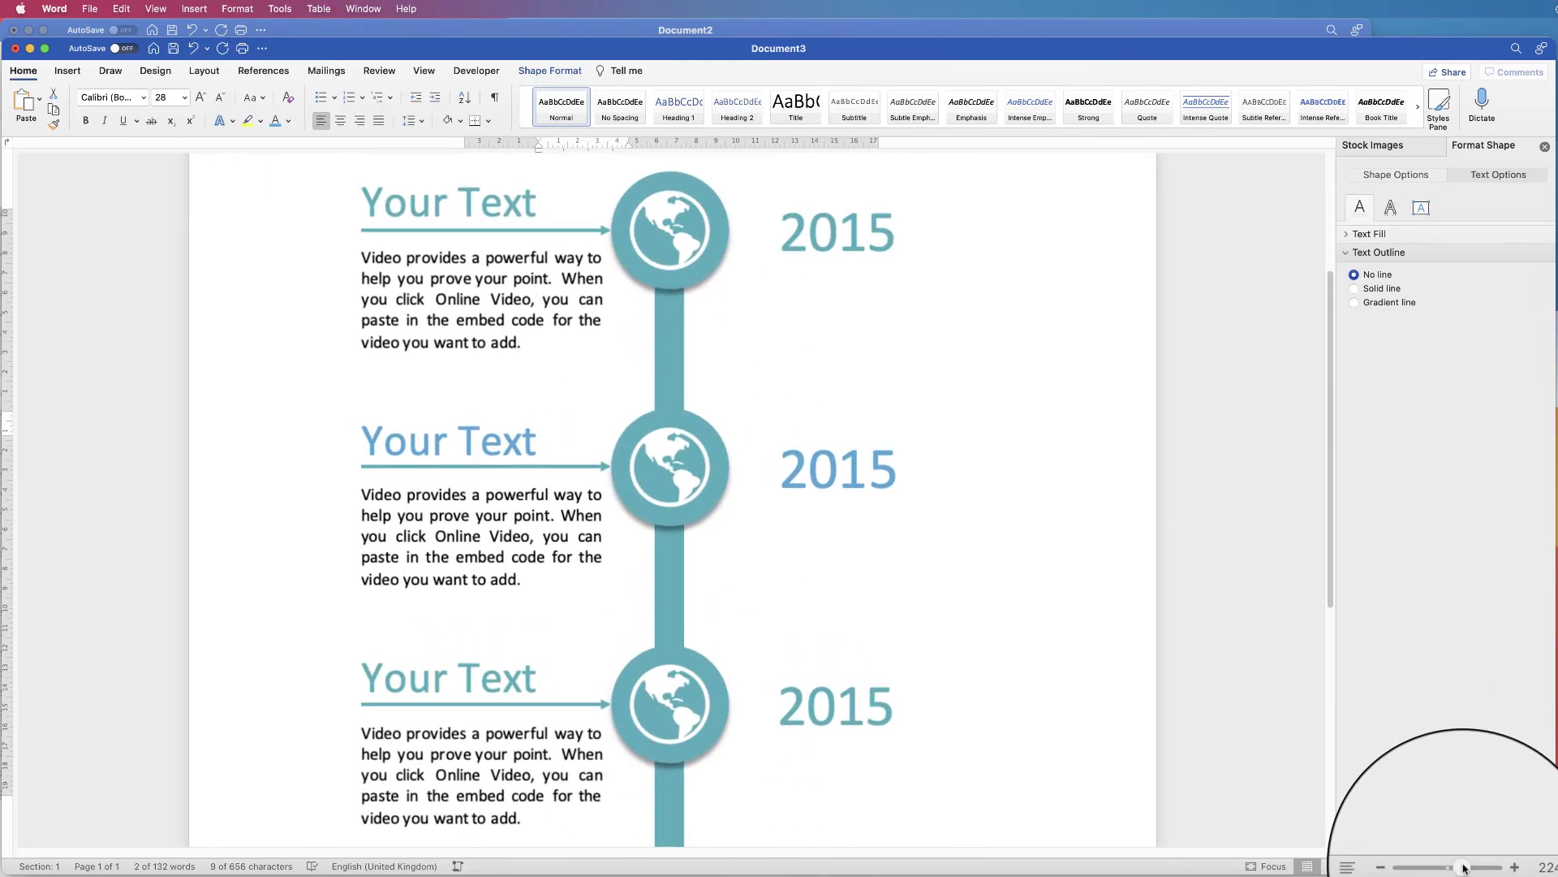
Make the arrow line under the second heading blue.
{"action": "left_click", "coordinate": [605, 467]}
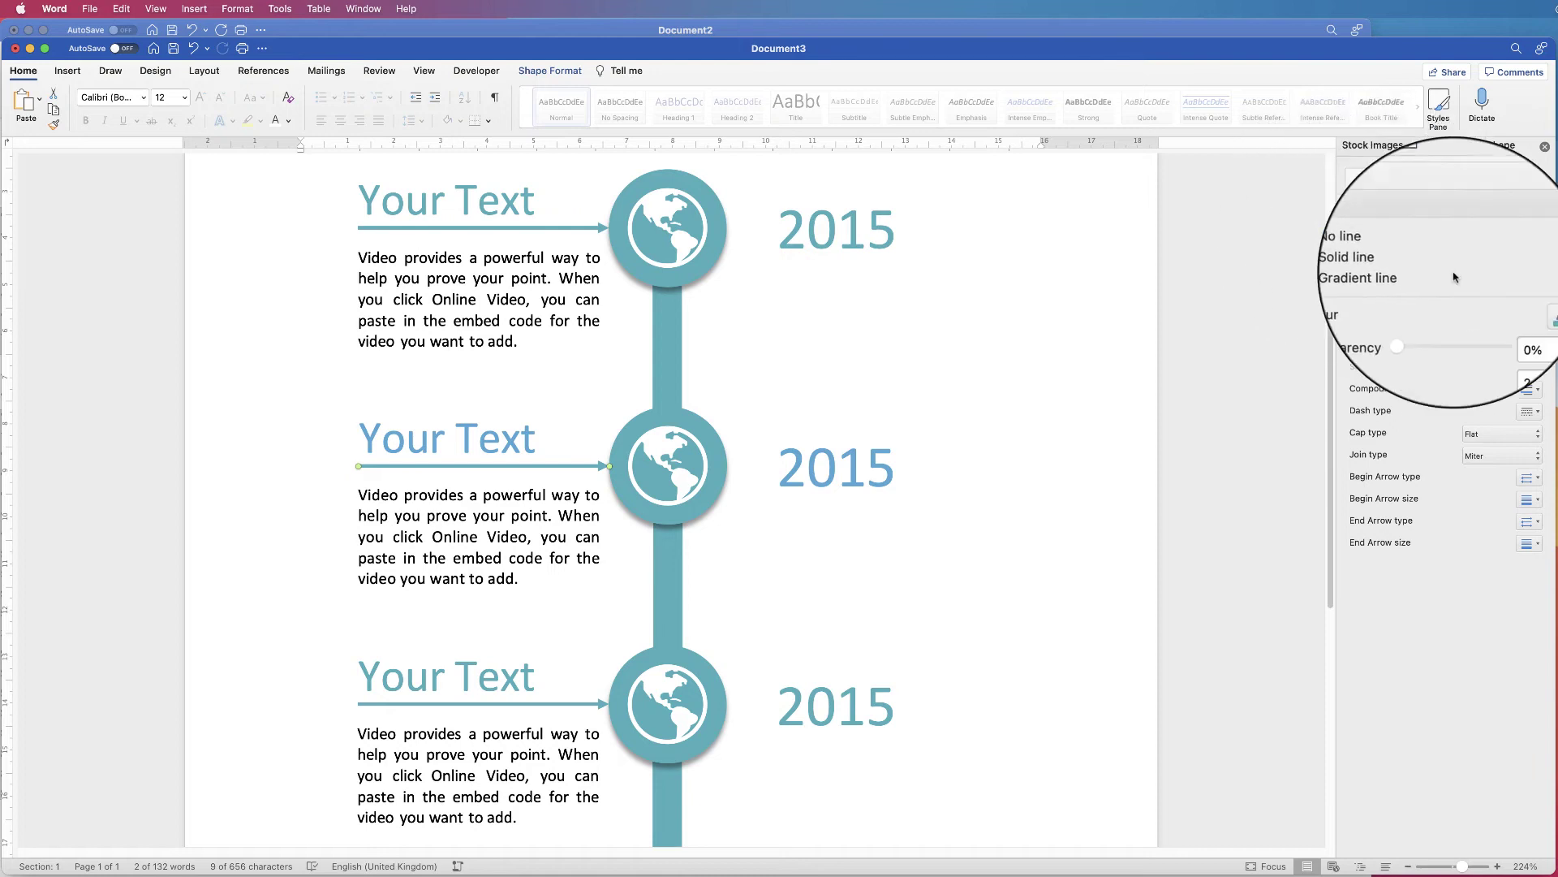
{"action": "left_click", "coordinate": [1541, 306]}
{"action": "left_click", "coordinate": [1515, 483]}
Ungroup the second row's globe graphic into its parts.
{"action": "left_click", "coordinate": [719, 460]}
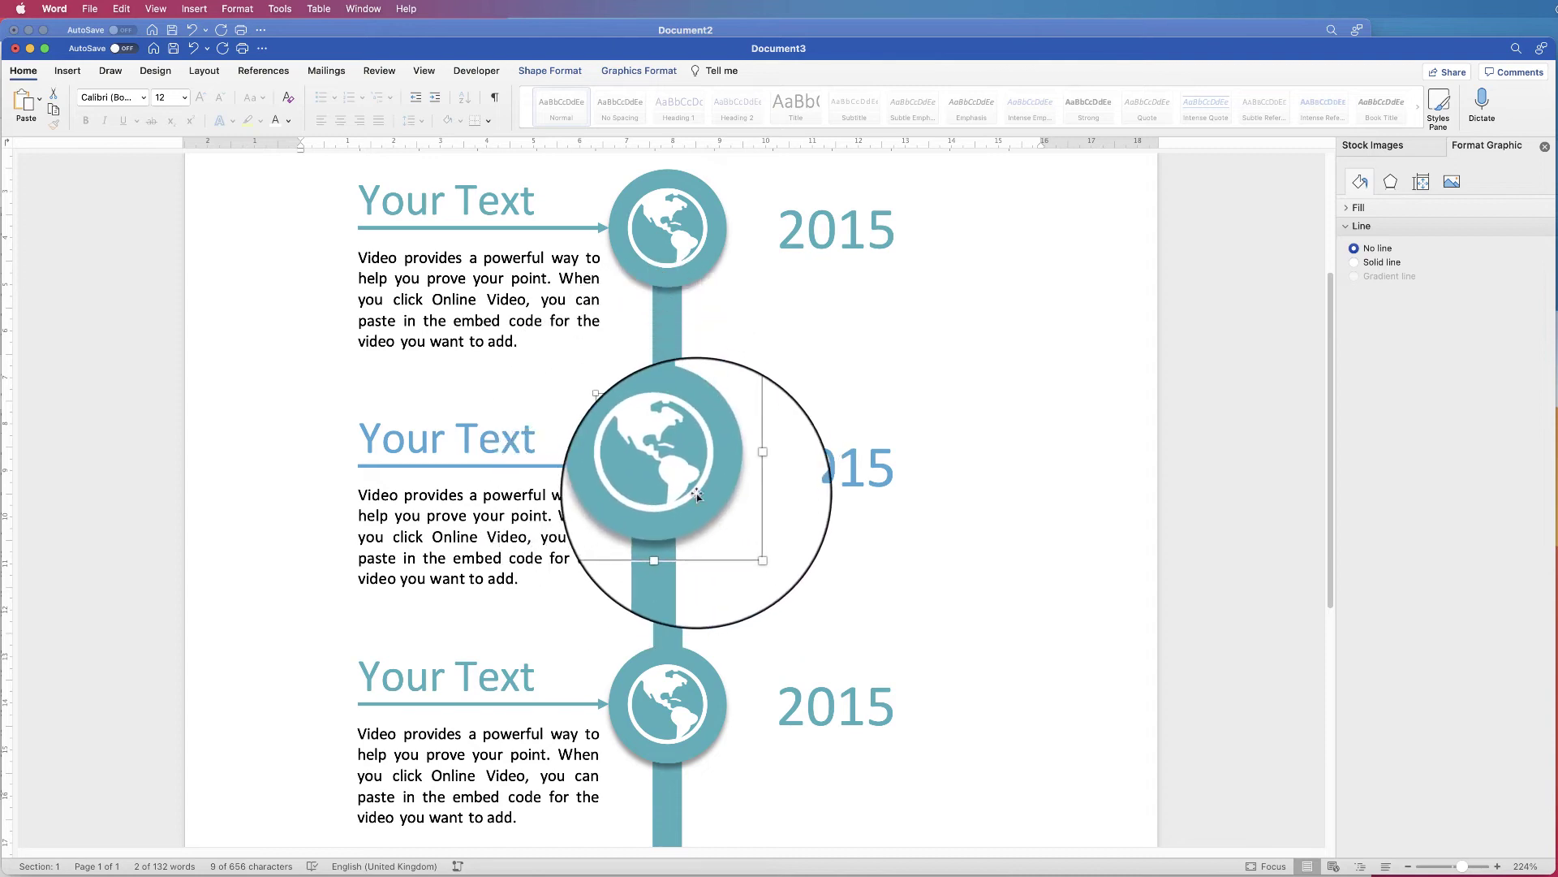
{"action": "left_click", "coordinate": [688, 465]}
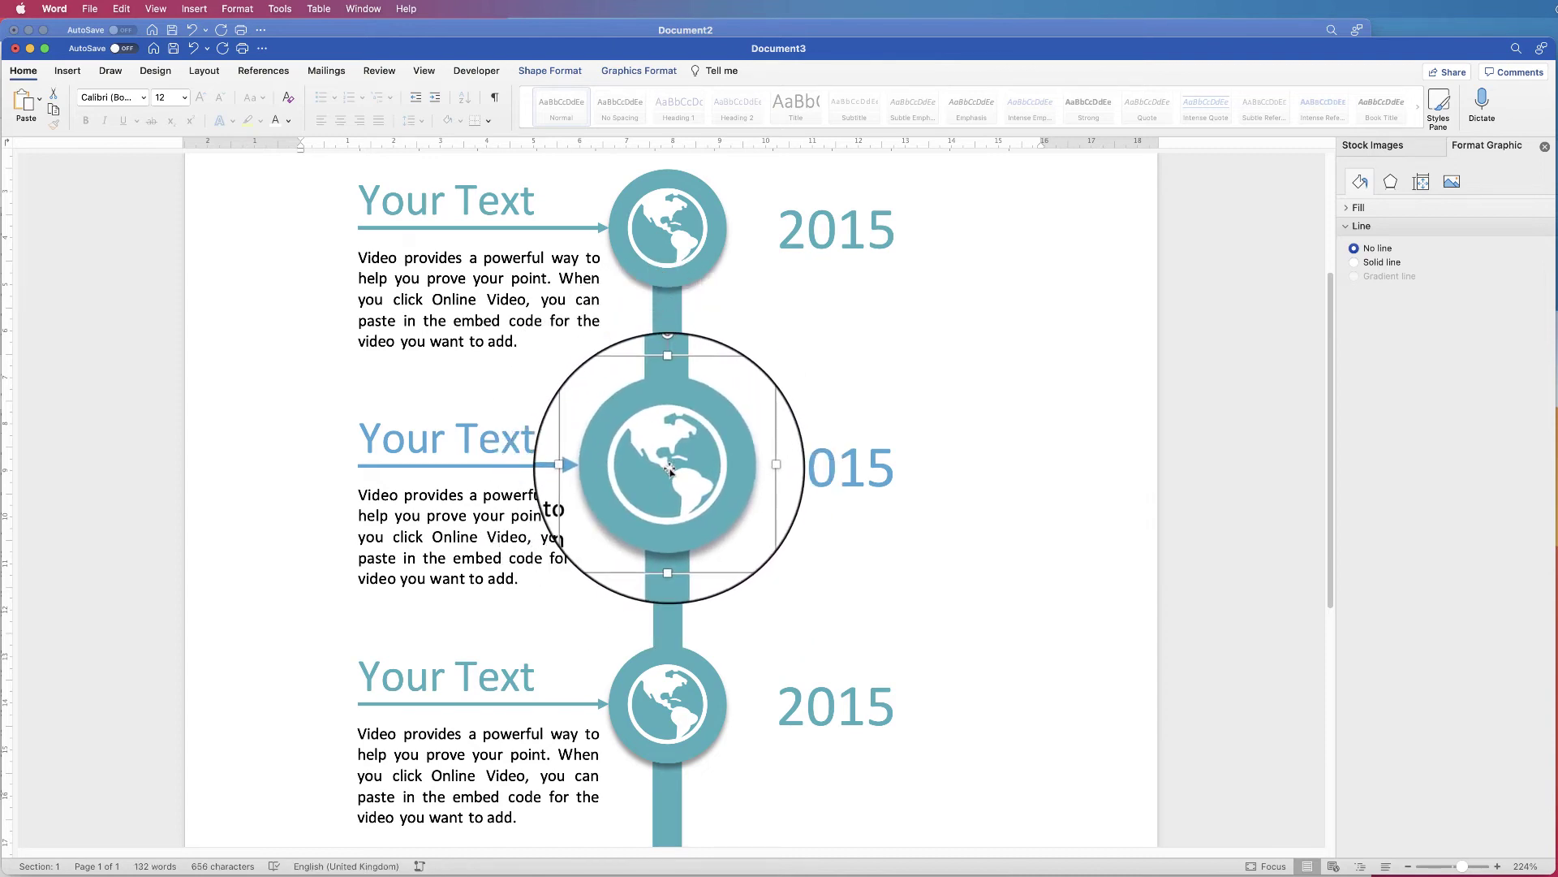
{"action": "left_click", "coordinate": [639, 70]}
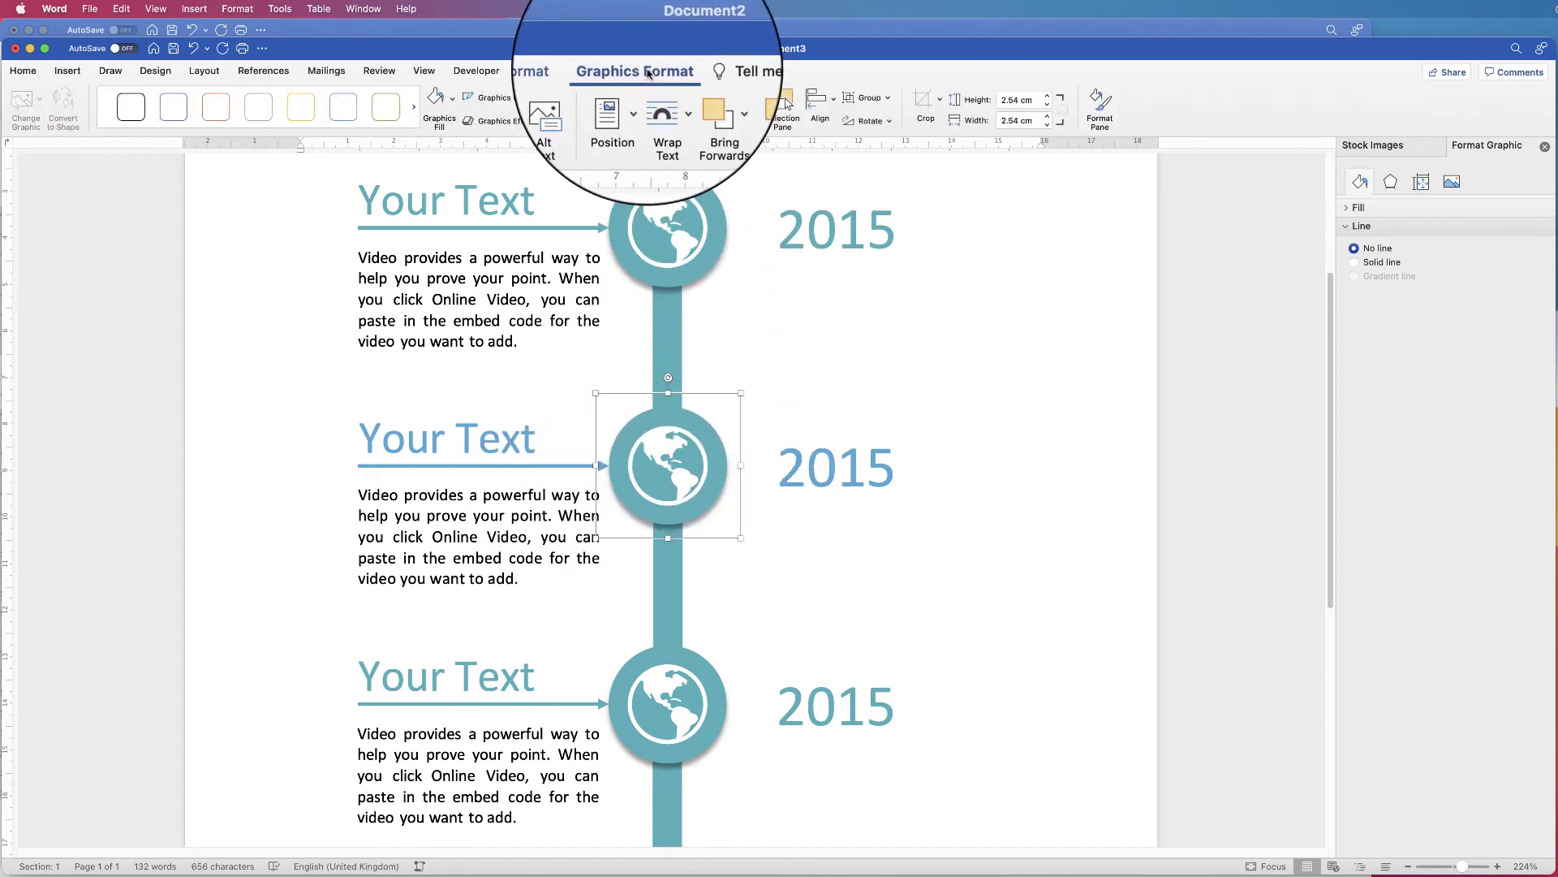
{"action": "left_click", "coordinate": [868, 97]}
{"action": "left_click", "coordinate": [876, 130]}
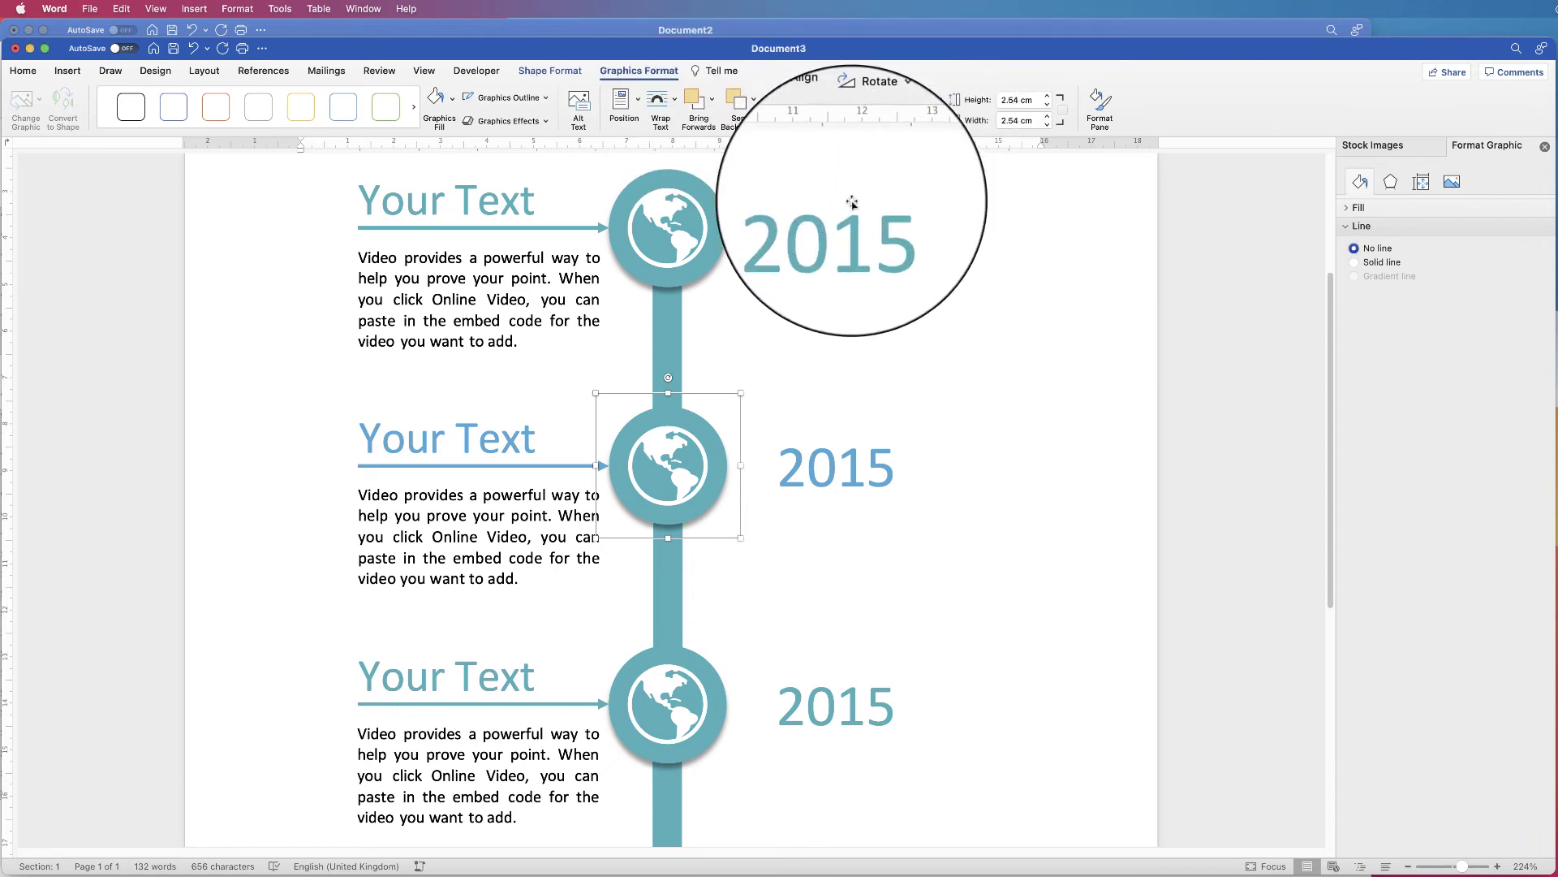
Delete the globe icon from the second circle.
{"action": "scroll", "coordinate": [666, 471], "scroll_direction": "up", "scroll_amount": 3}
{"action": "left_click", "coordinate": [668, 484]}
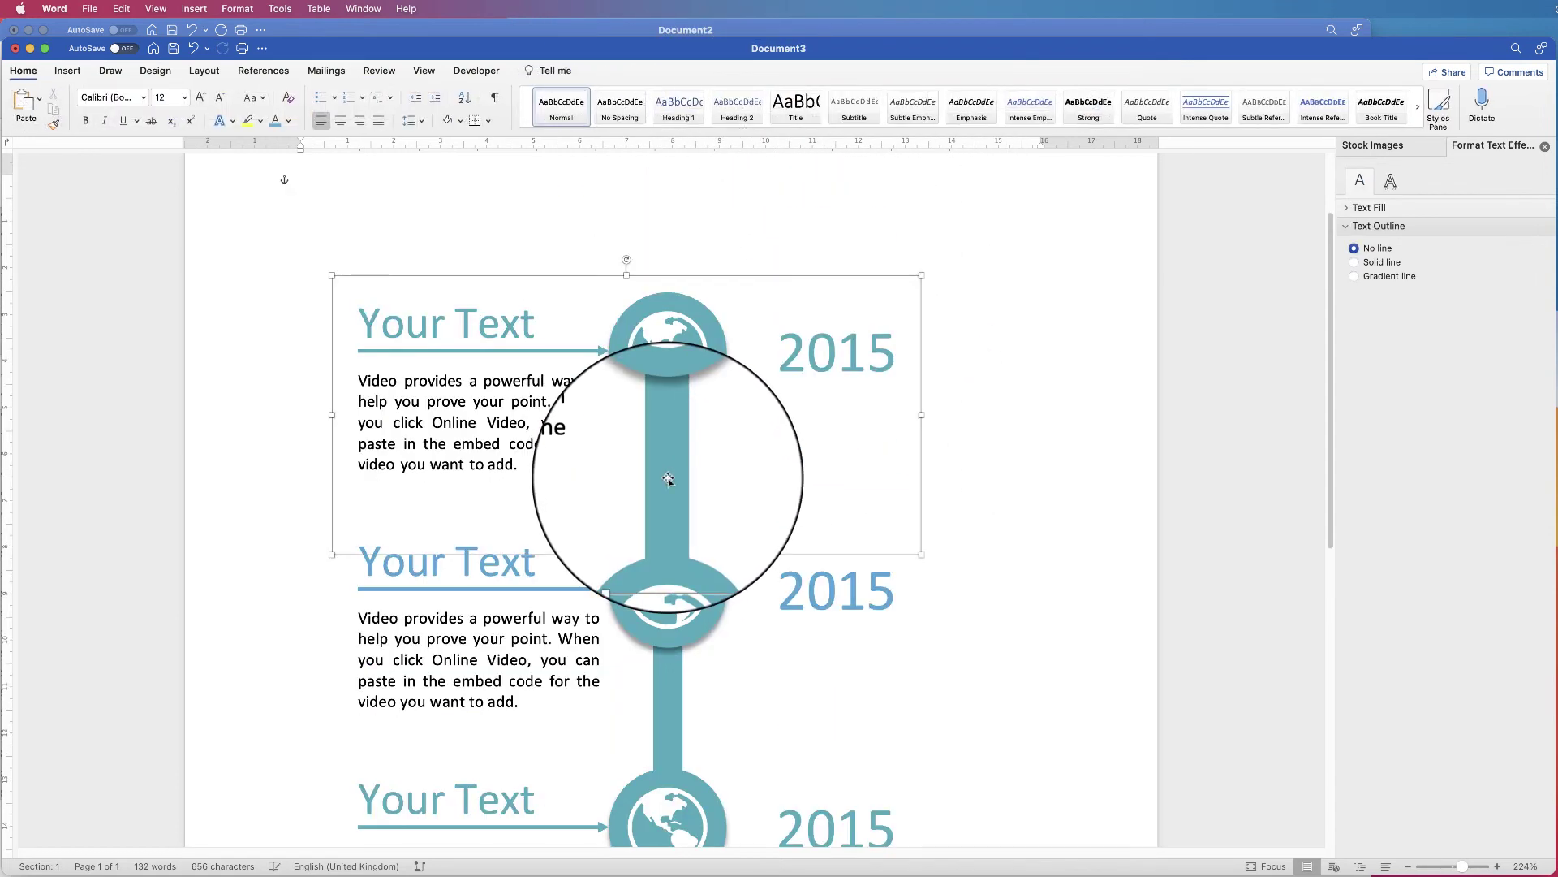
{"action": "left_click", "coordinate": [675, 592]}
{"action": "key", "text": "Delete"}
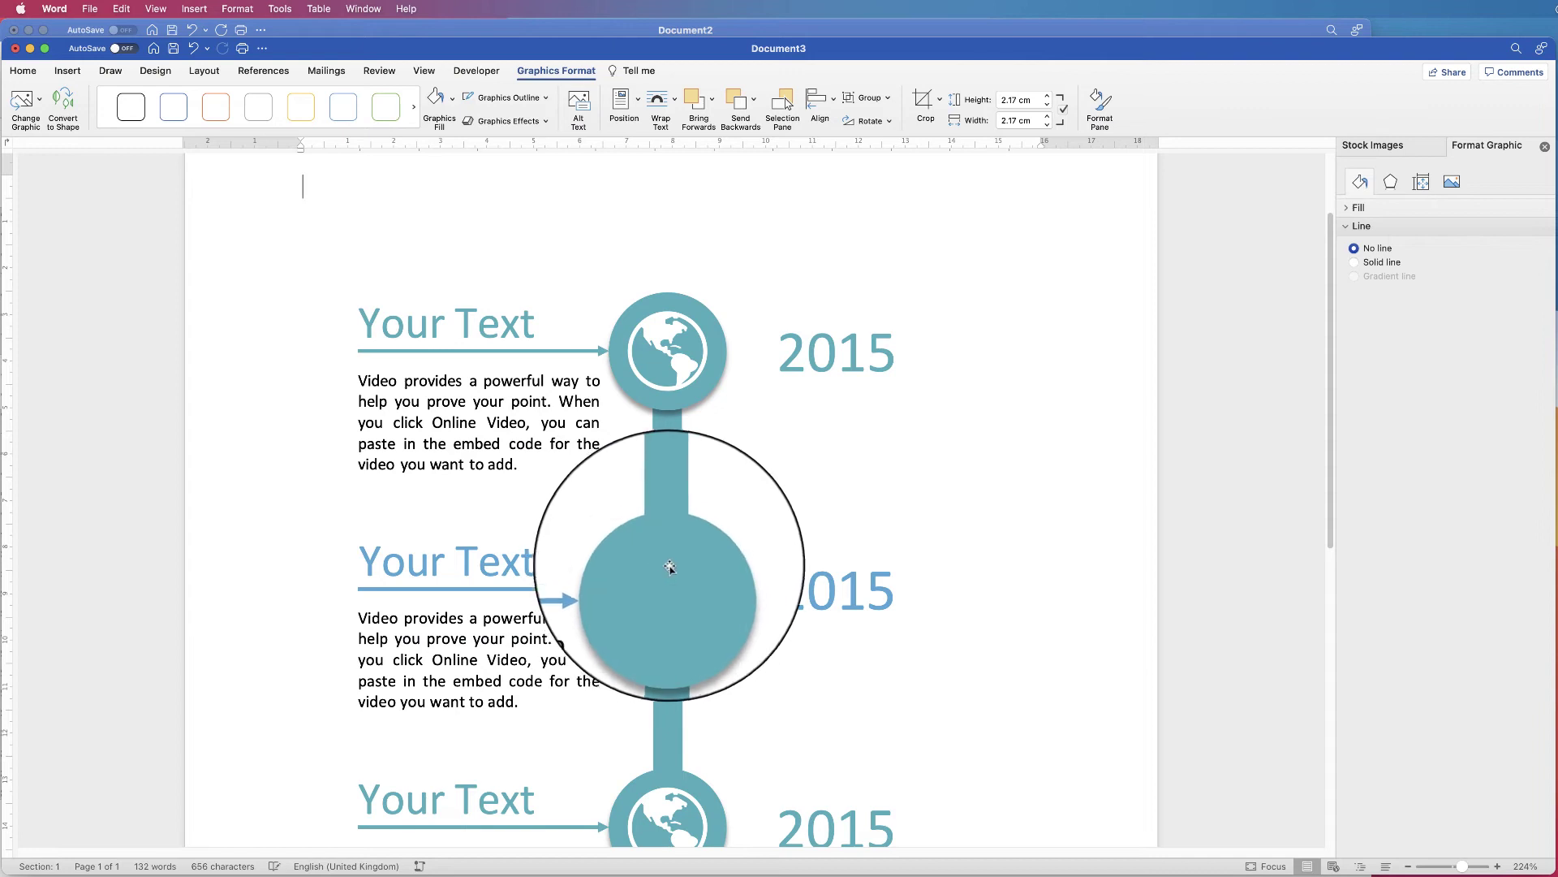
Fill the second circle and the stem bar below it with light blue.
{"action": "left_click", "coordinate": [688, 583]}
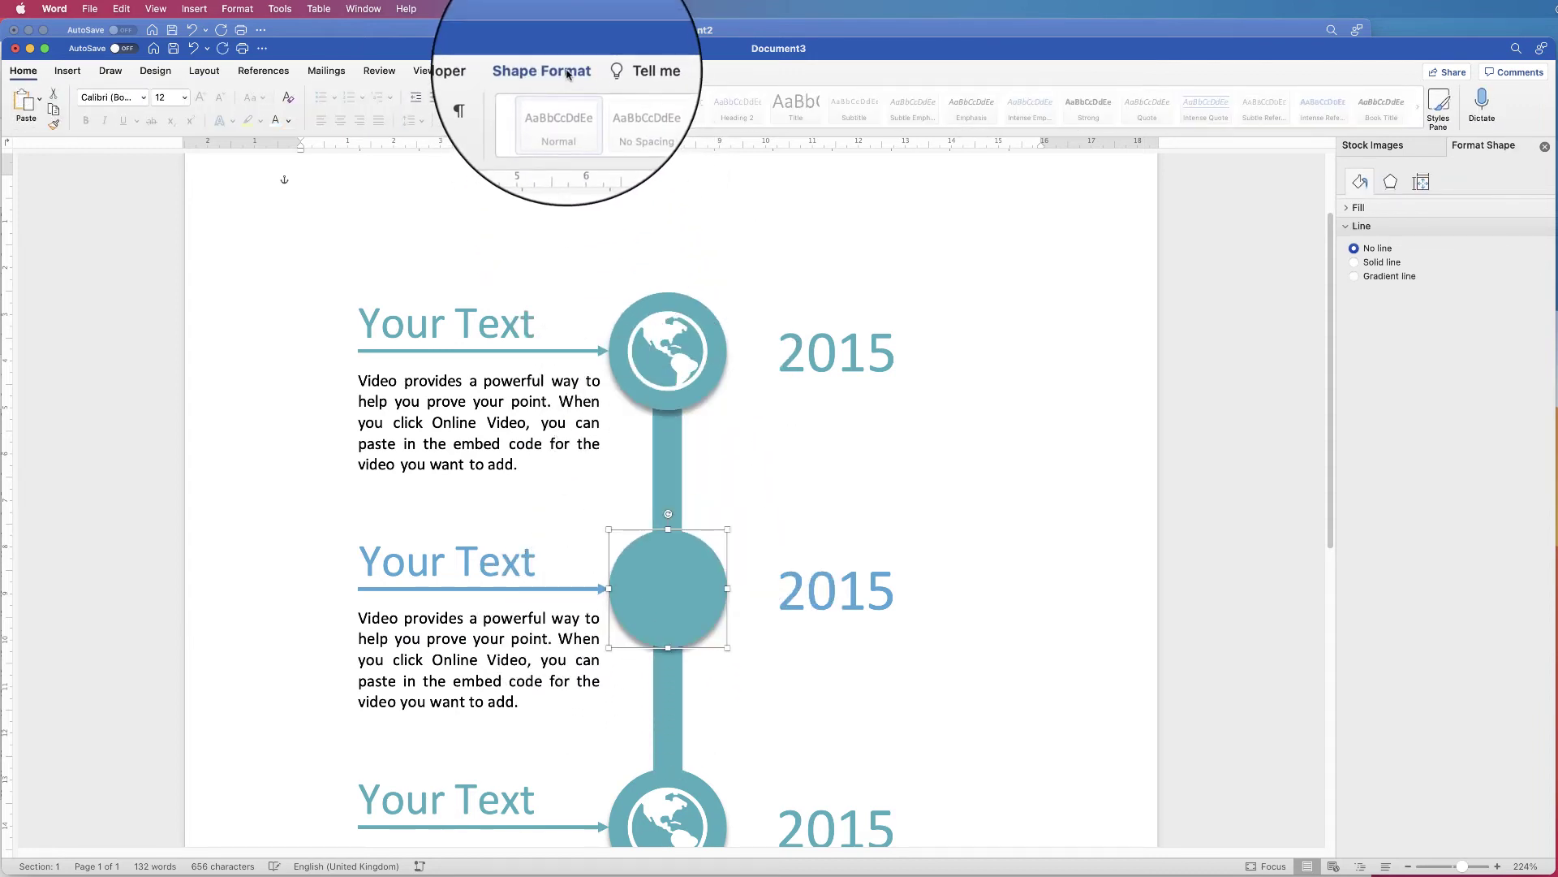
{"action": "left_click", "coordinate": [529, 74]}
{"action": "left_click", "coordinate": [566, 98]}
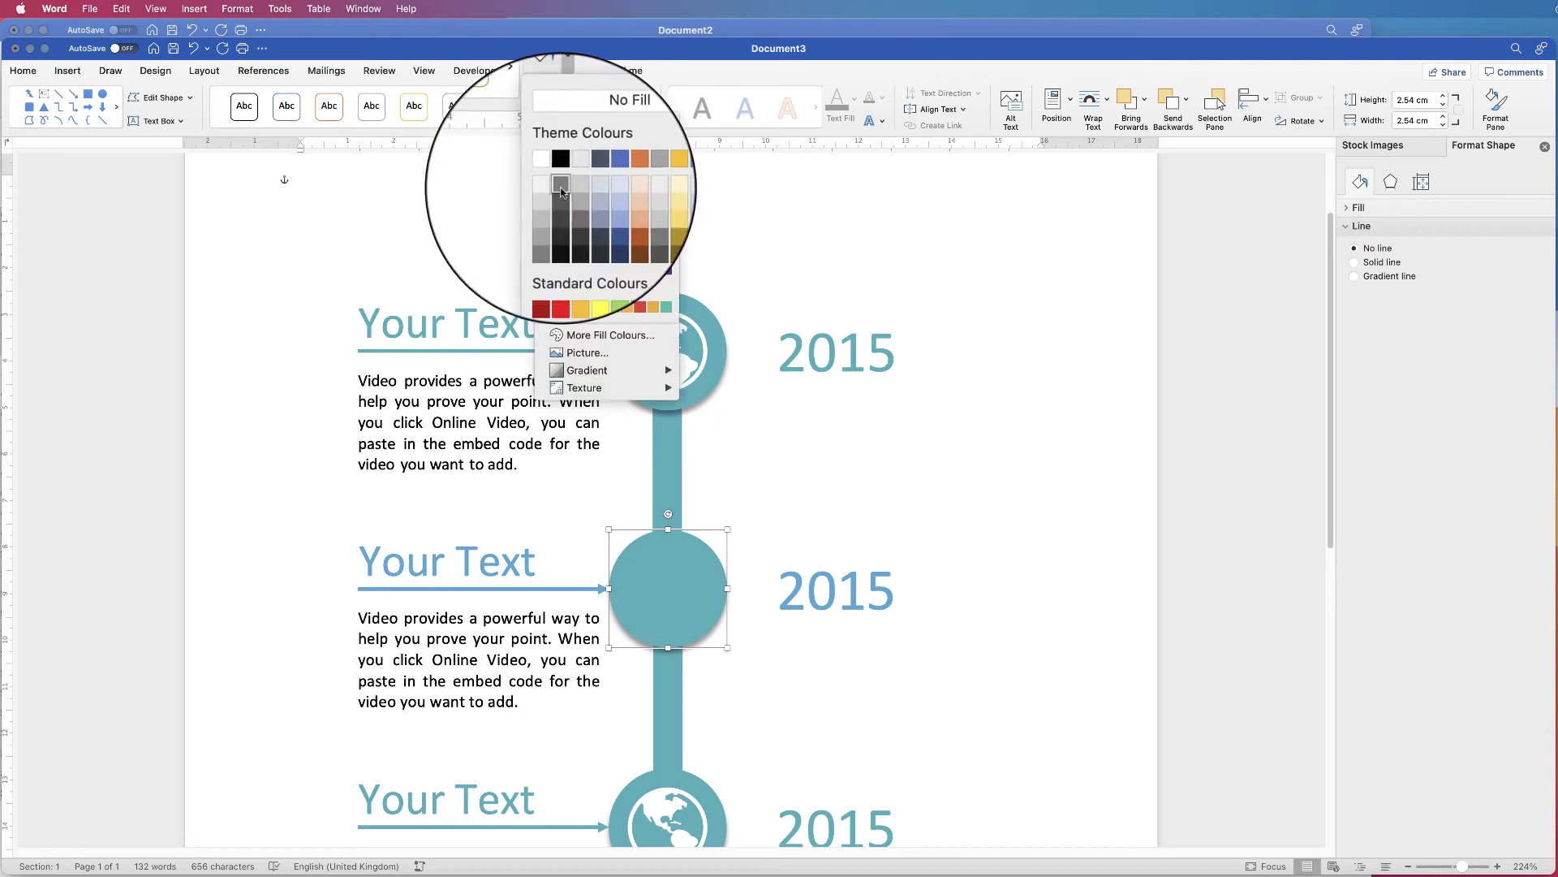
{"action": "left_click", "coordinate": [549, 308]}
{"action": "left_click", "coordinate": [670, 708]}
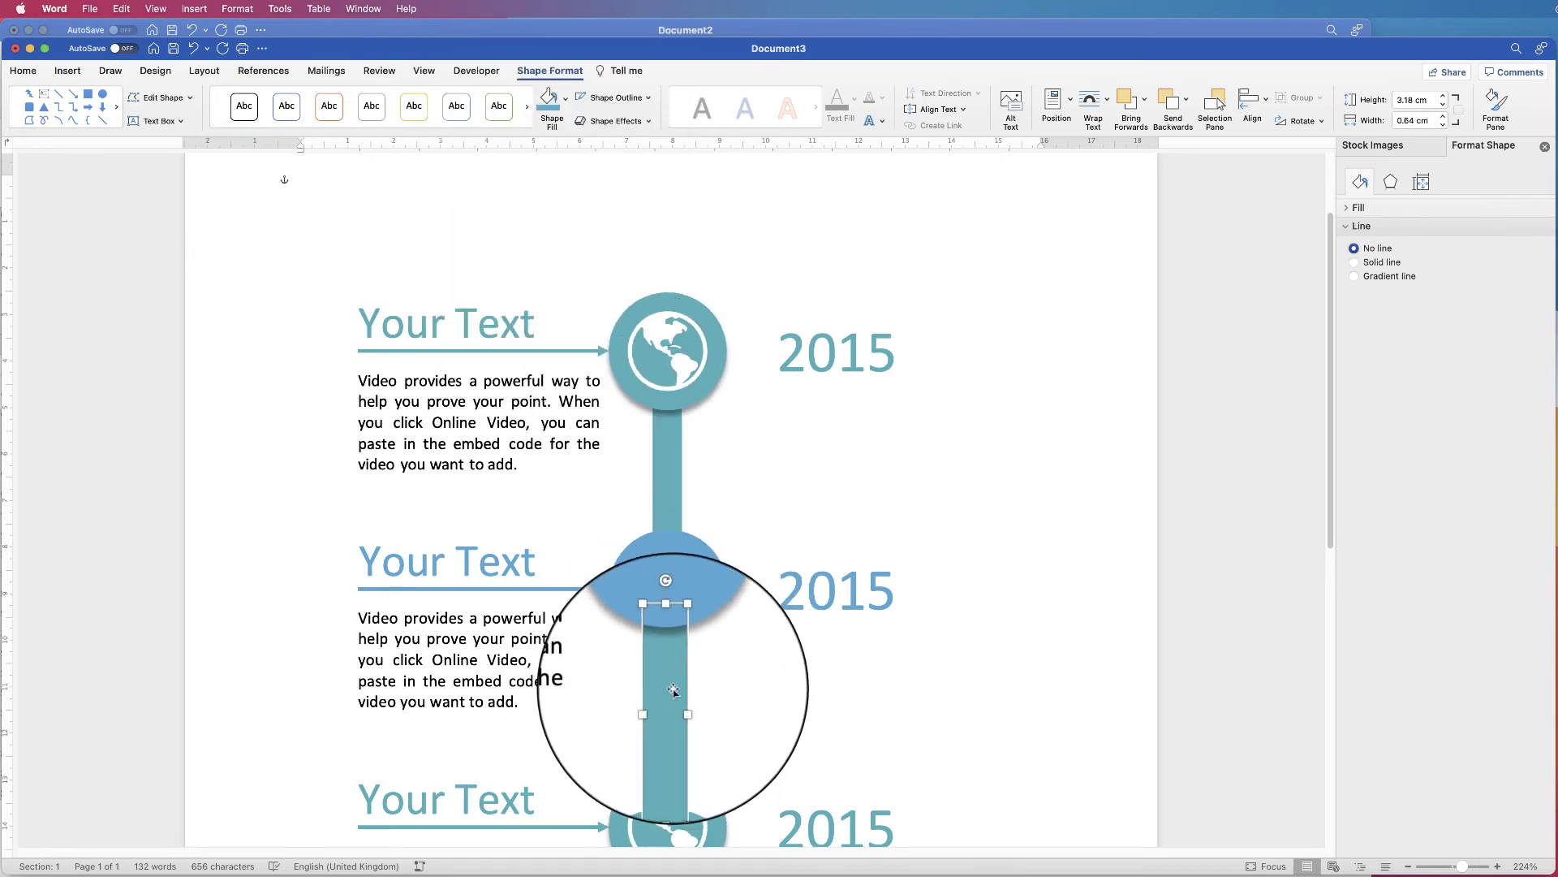
{"action": "left_click", "coordinate": [552, 107]}
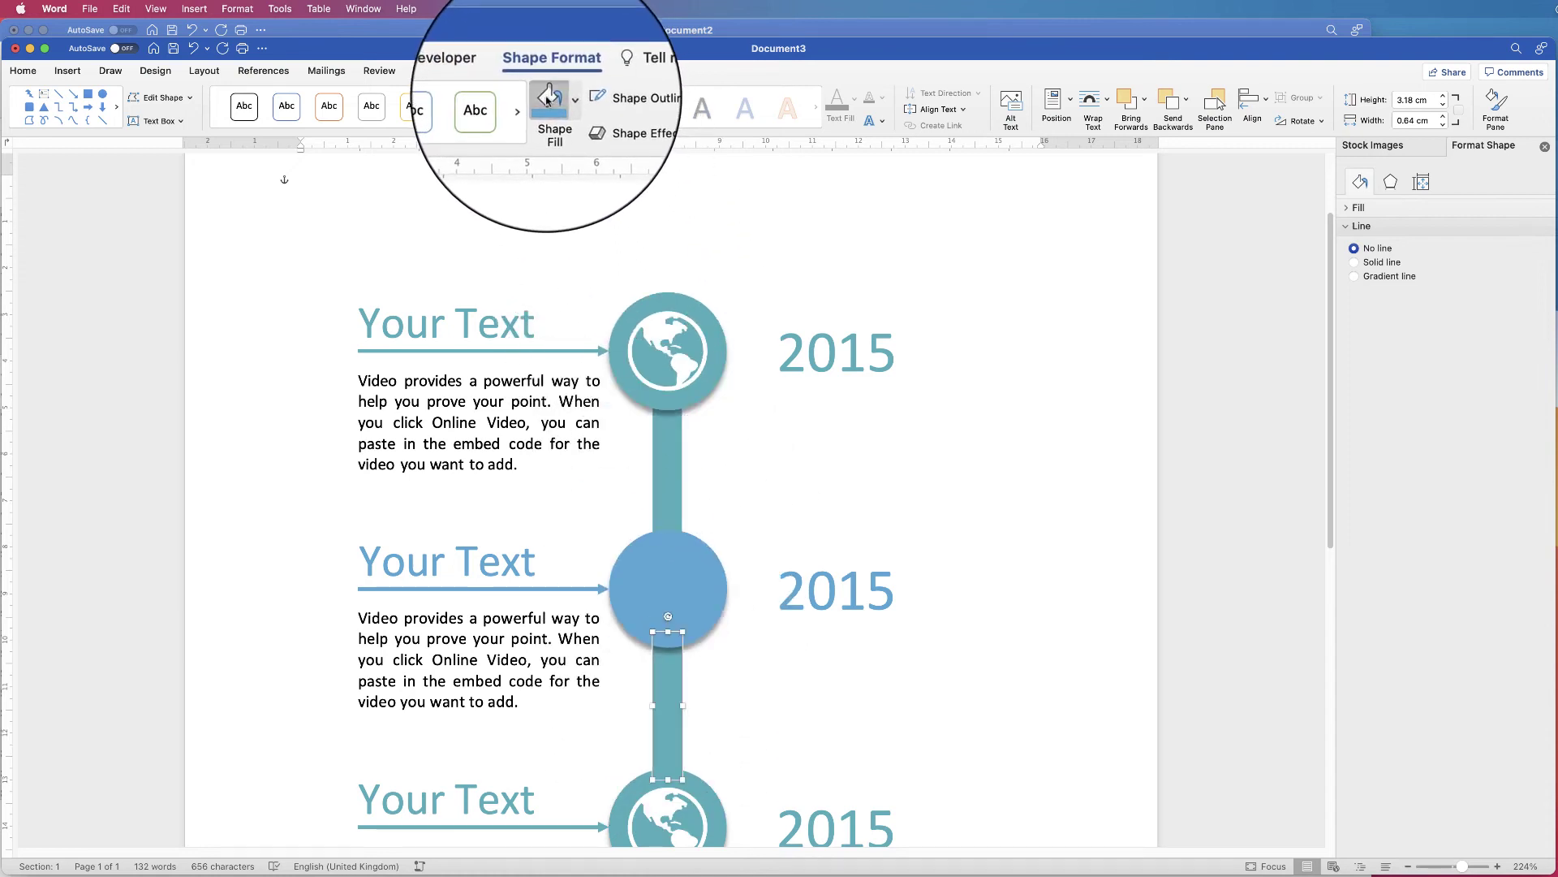
{"action": "left_click", "coordinate": [687, 586]}
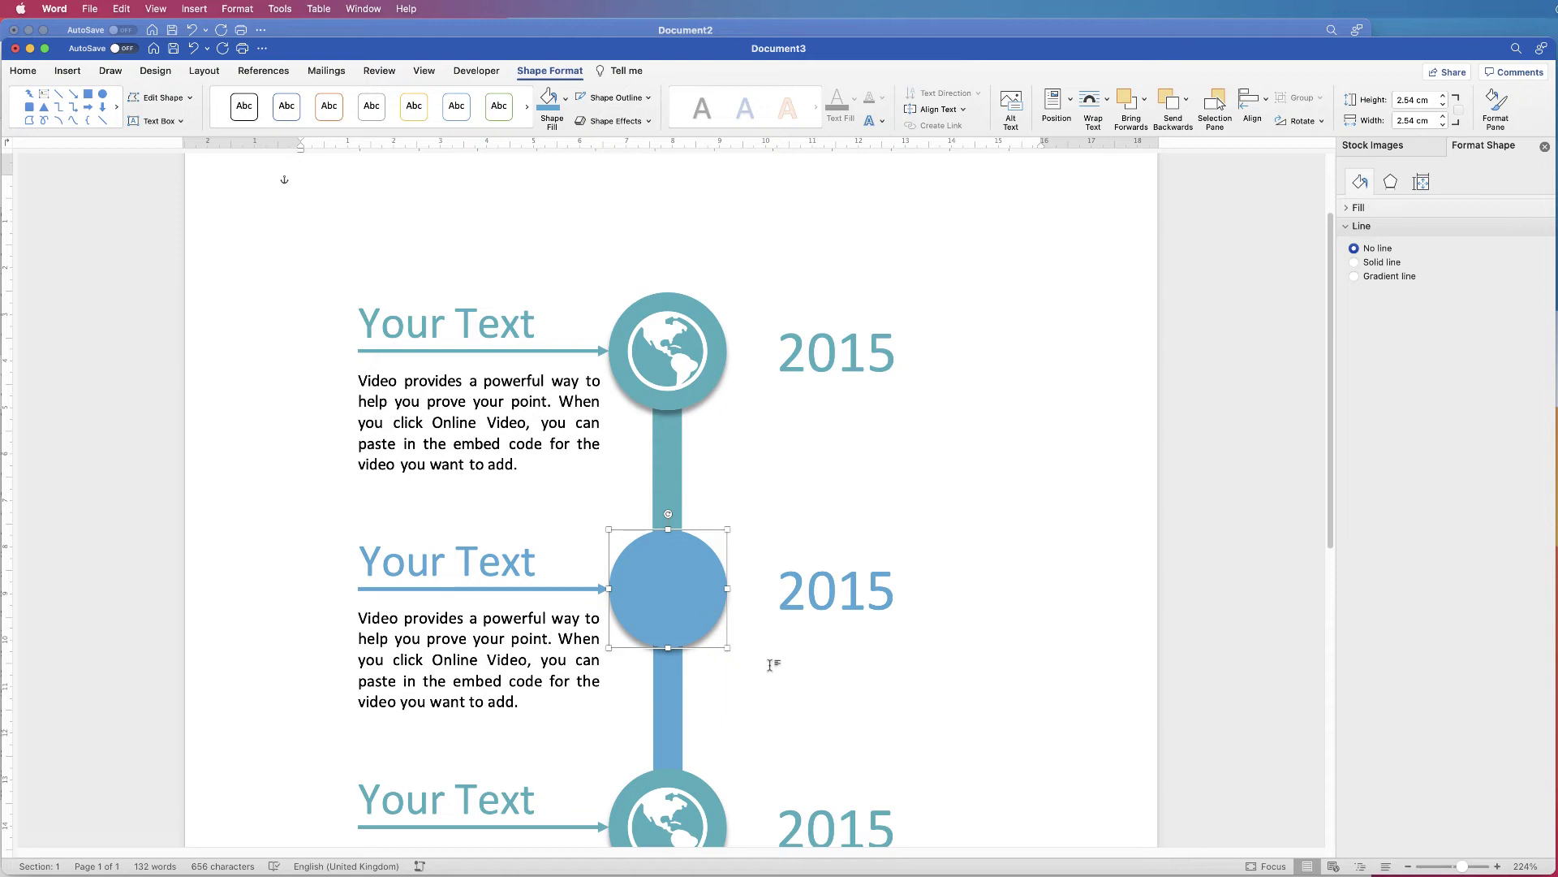
Insert a telephone icon and set its wrapping to In Front of Text.
{"action": "left_click", "coordinate": [67, 71]}
{"action": "left_click", "coordinate": [252, 101]}
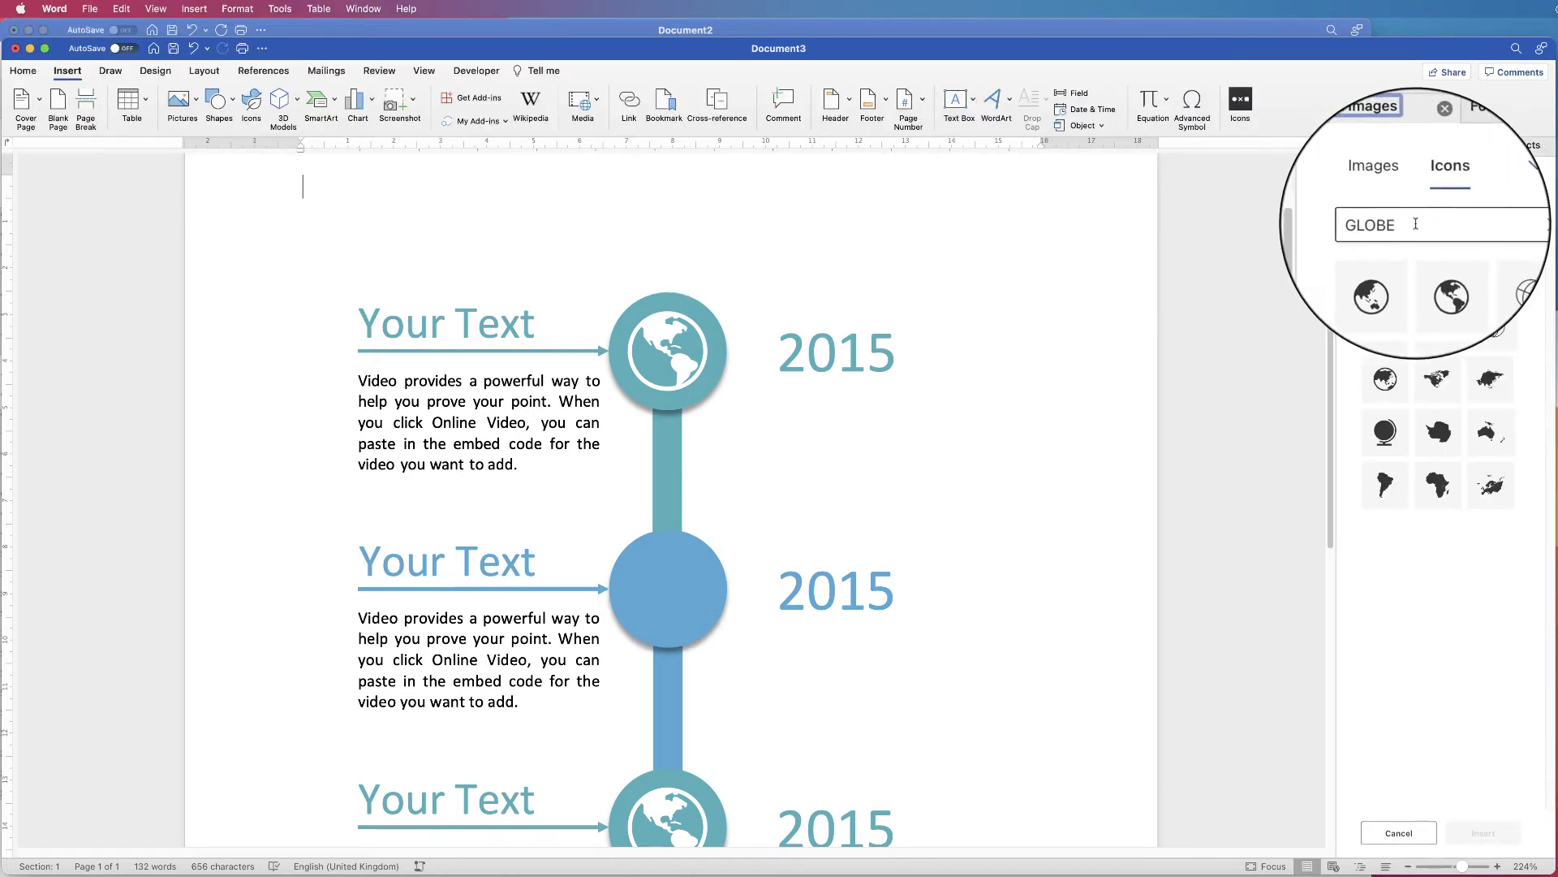
{"action": "left_click_drag", "start_coordinate": [1402, 224], "coordinate": [1362, 224]}
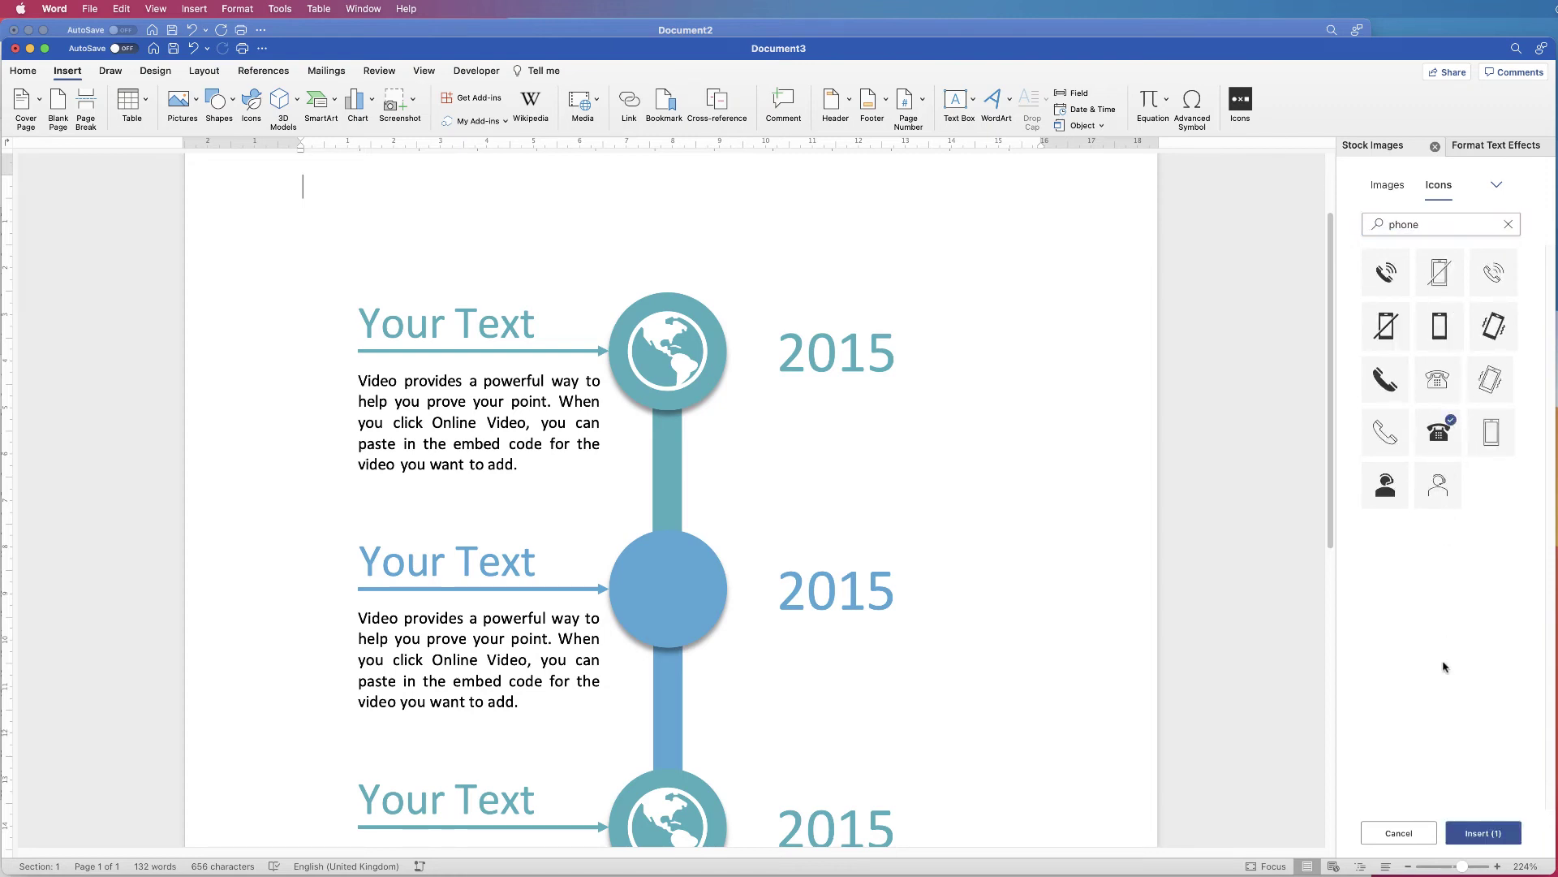
{"action": "left_click", "coordinate": [1482, 833]}
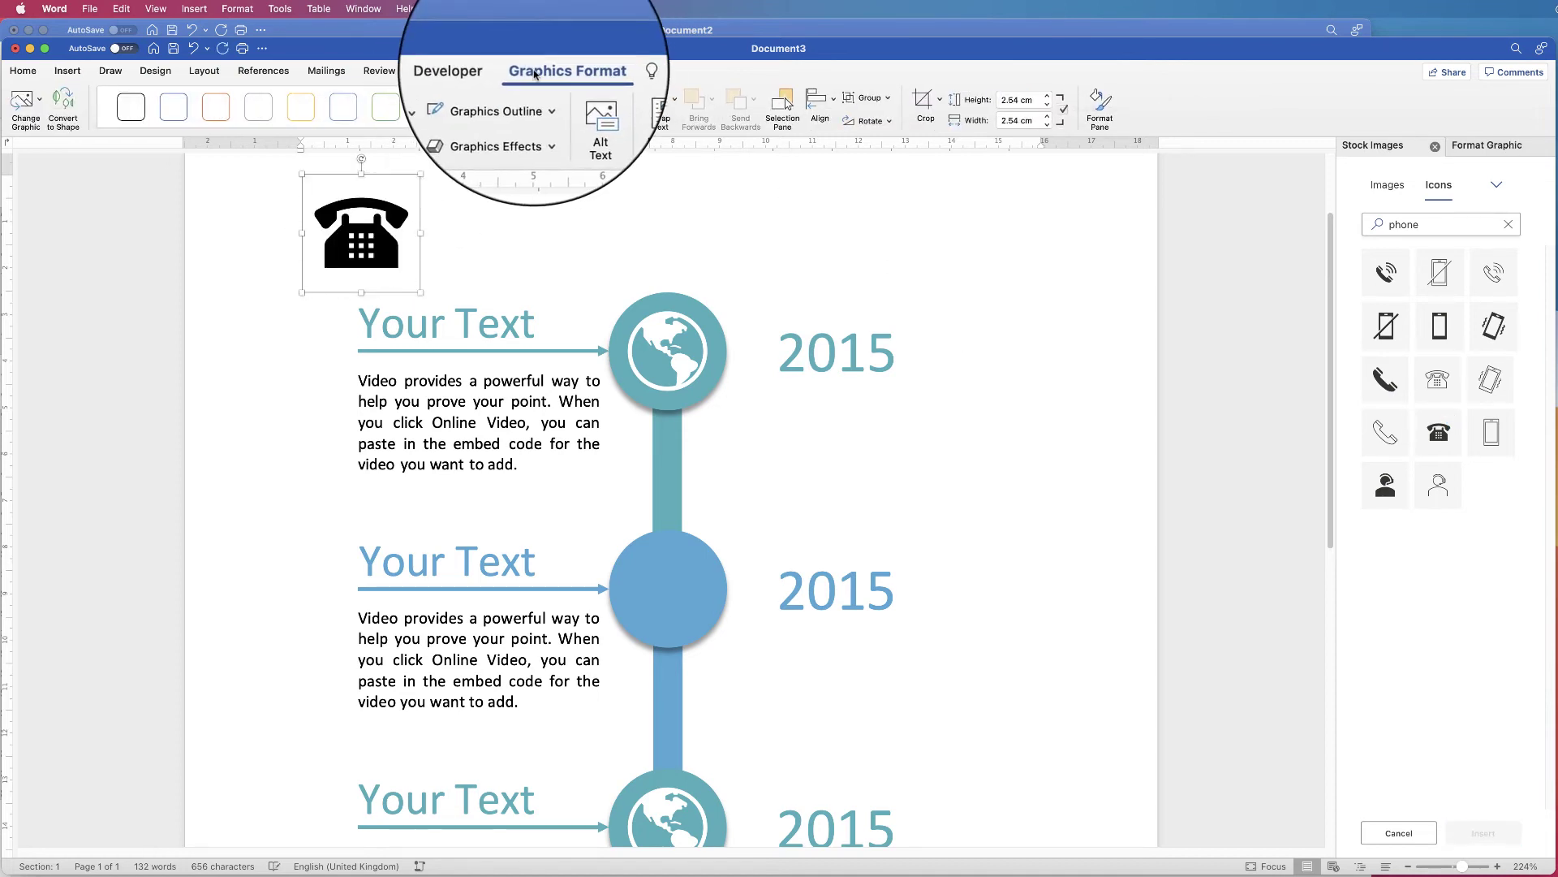
{"action": "left_click", "coordinate": [674, 100]}
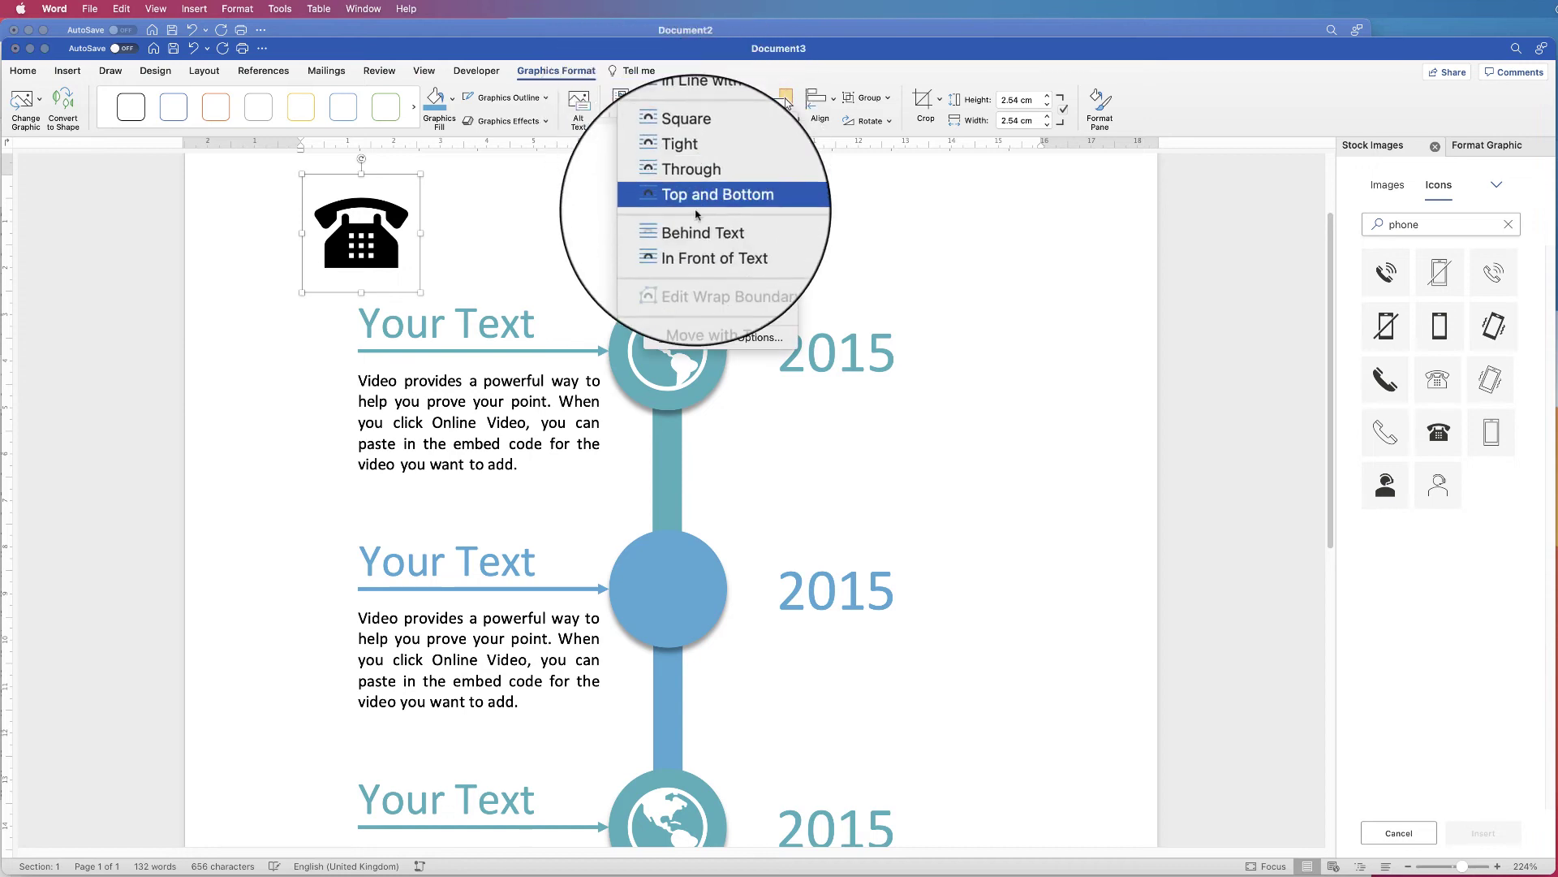
{"action": "left_click", "coordinate": [707, 241]}
Move and shrink the phone icon onto the second circle and make it white.
{"action": "left_click_drag", "start_coordinate": [365, 221], "coordinate": [659, 600]}
{"action": "left_click_drag", "start_coordinate": [727, 529], "coordinate": [705, 550]}
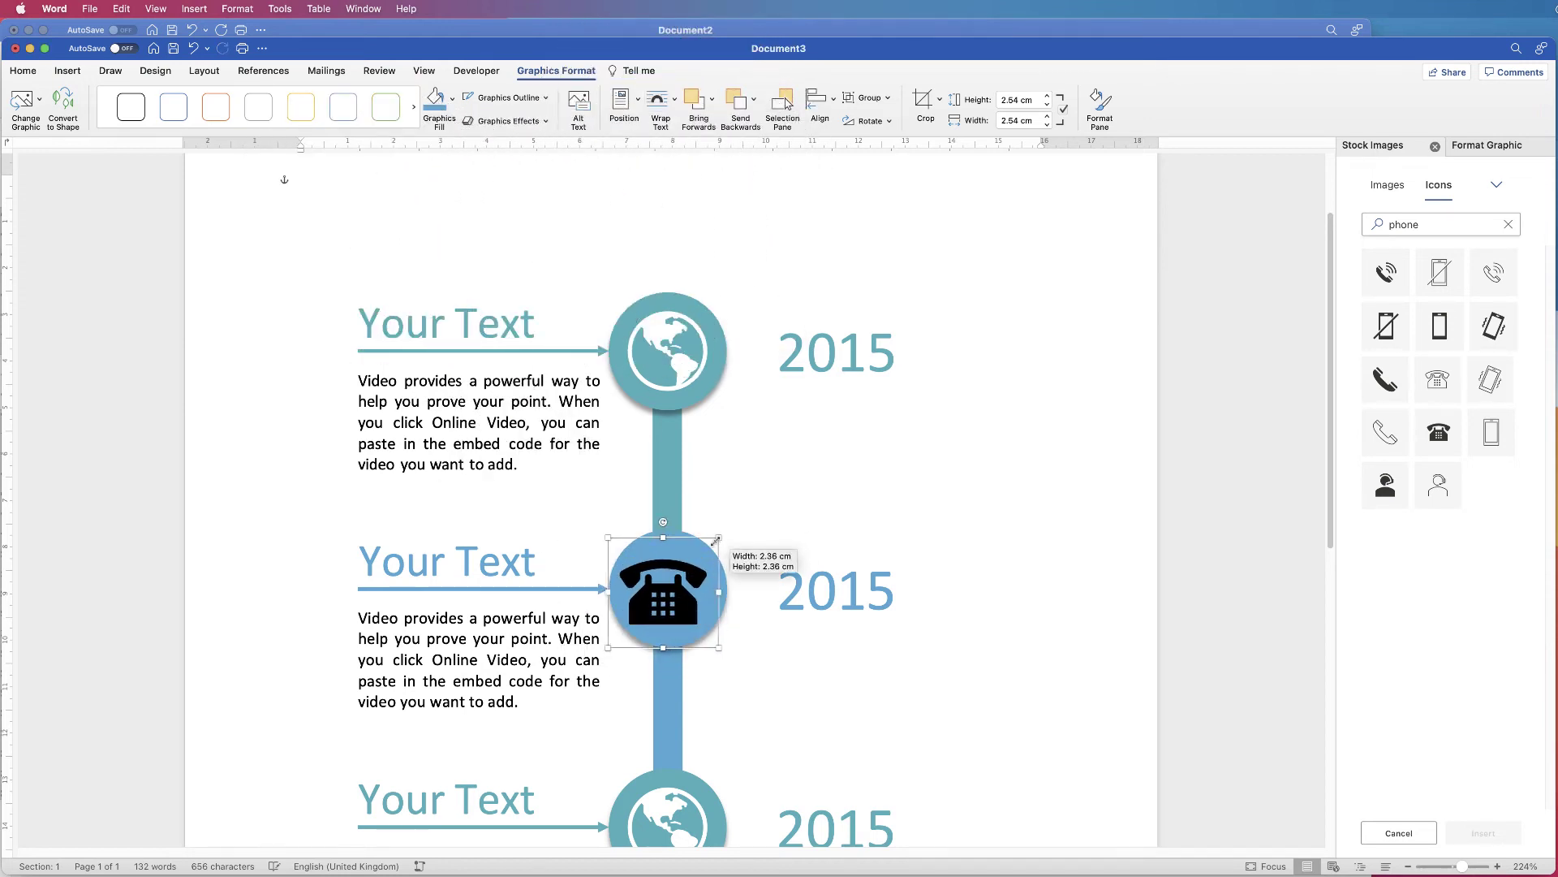
{"action": "left_click_drag", "start_coordinate": [661, 603], "coordinate": [670, 593]}
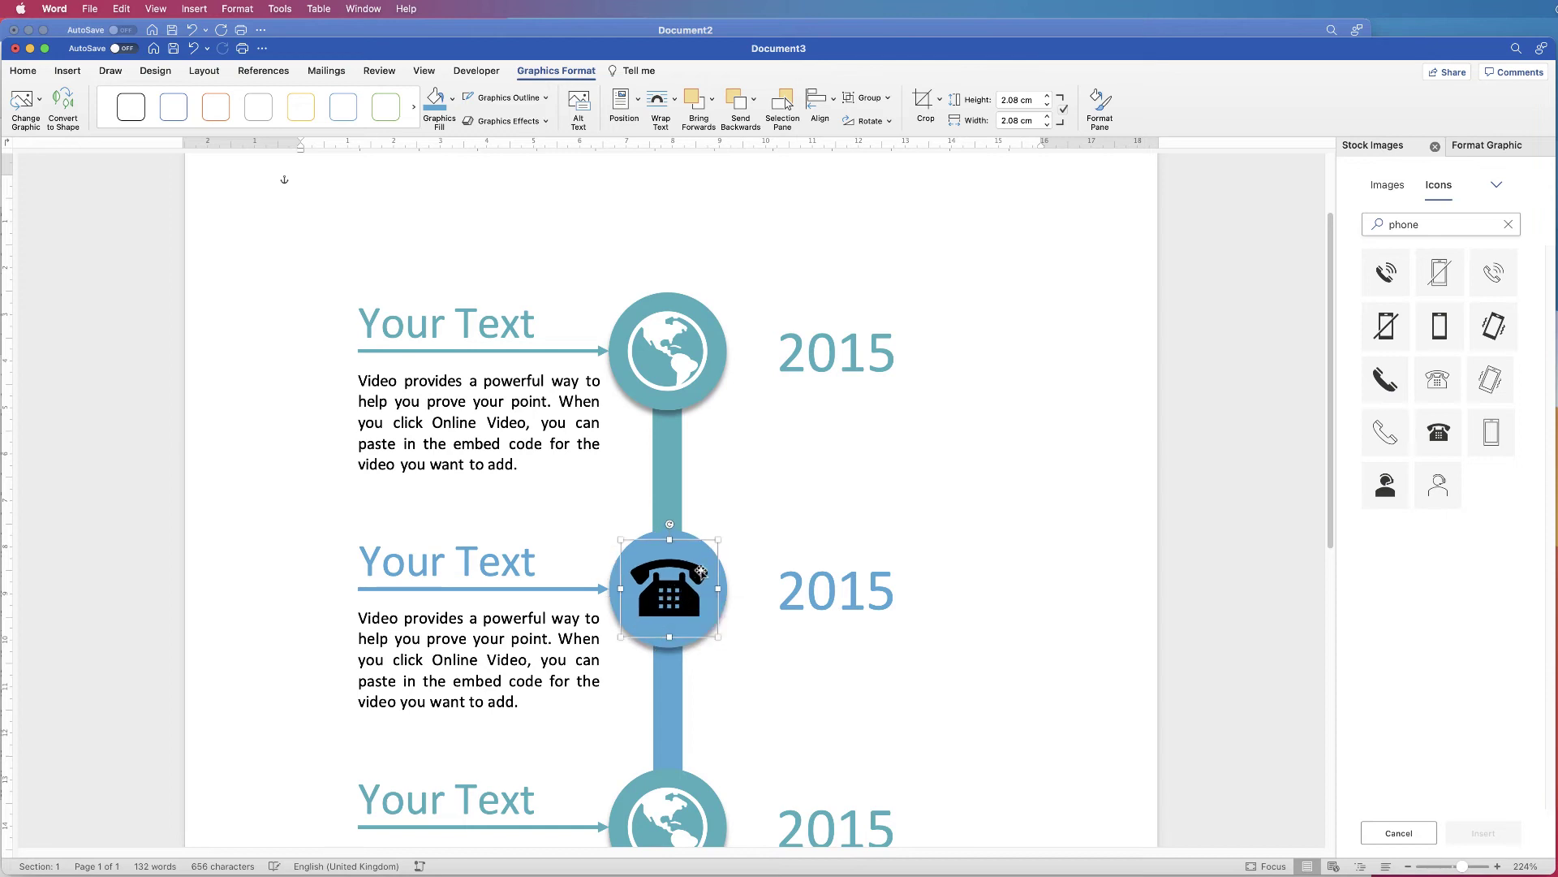
{"action": "left_click", "coordinate": [453, 100]}
{"action": "left_click", "coordinate": [434, 170]}
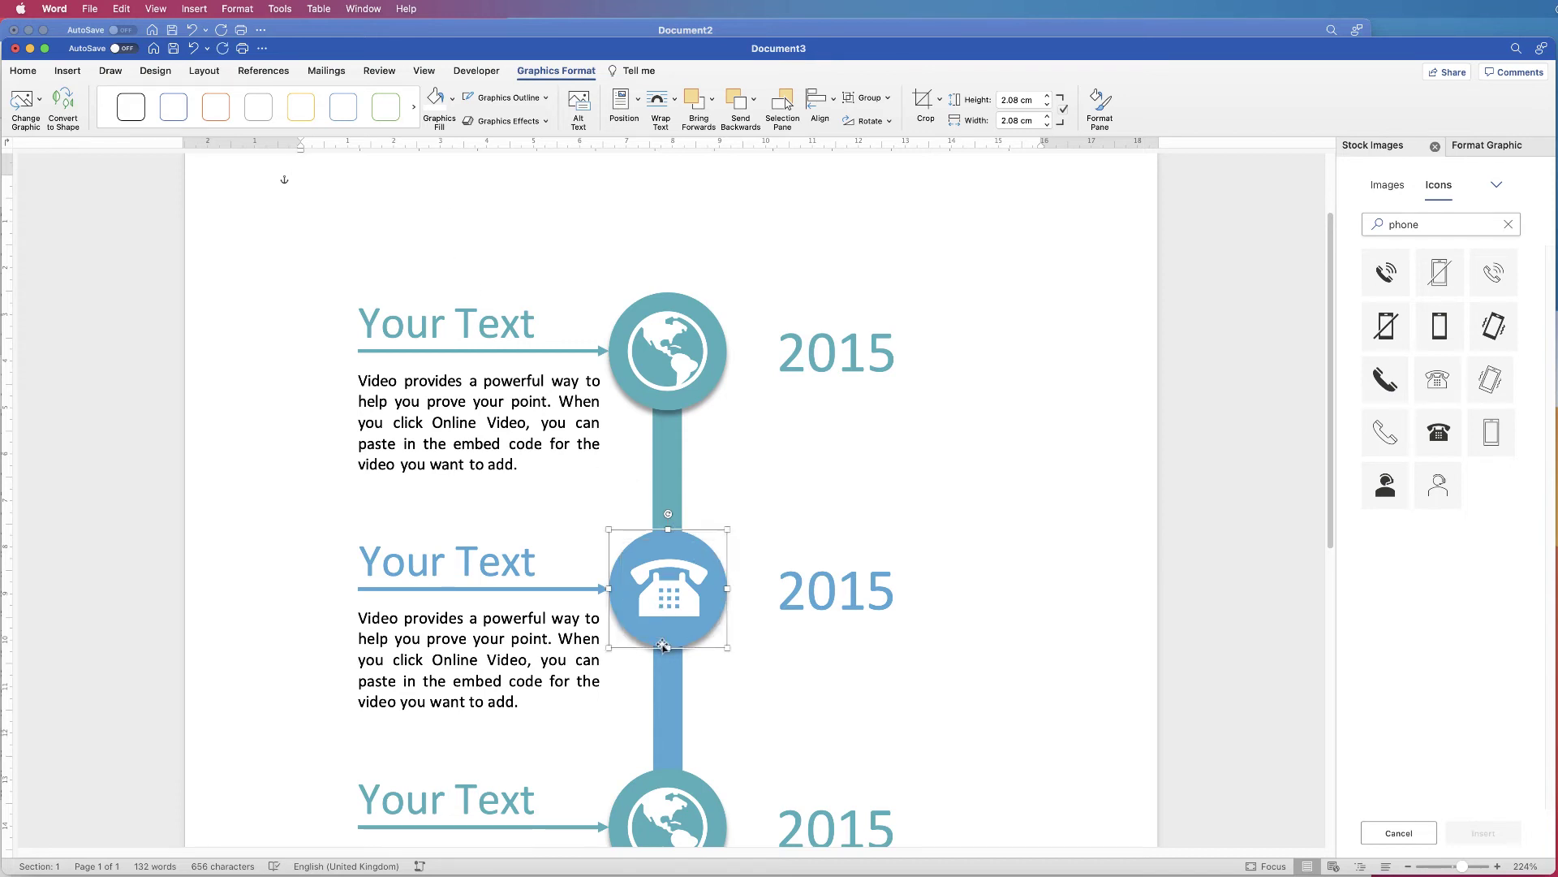
Centre the phone icon on the circle horizontally and vertically, then group them.
{"action": "left_click", "coordinate": [671, 609]}
{"action": "left_click", "coordinate": [668, 601]}
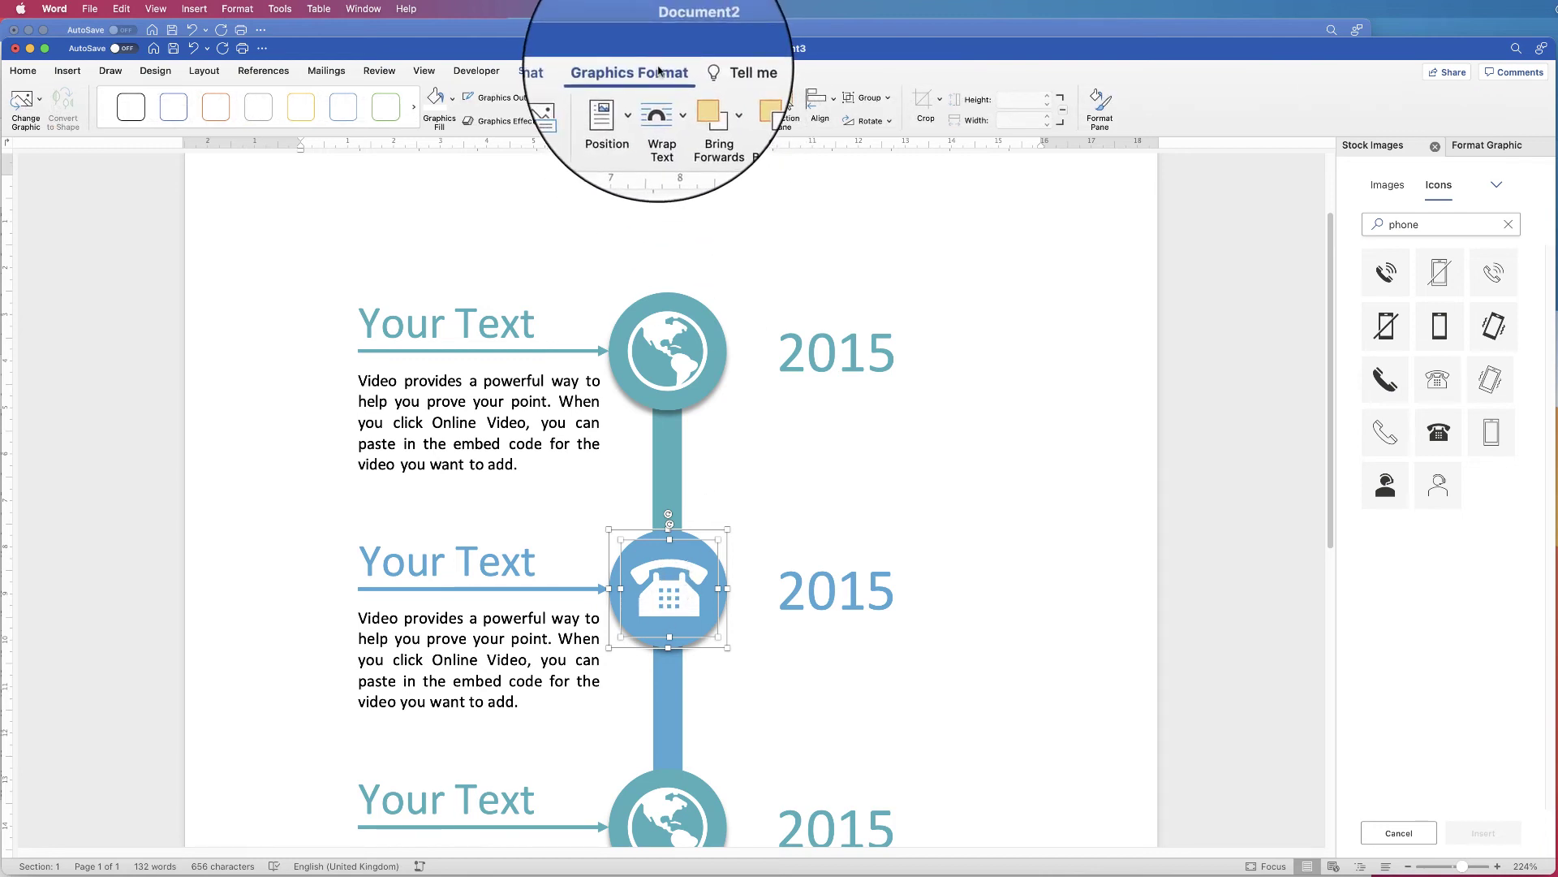
{"action": "left_click", "coordinate": [816, 94]}
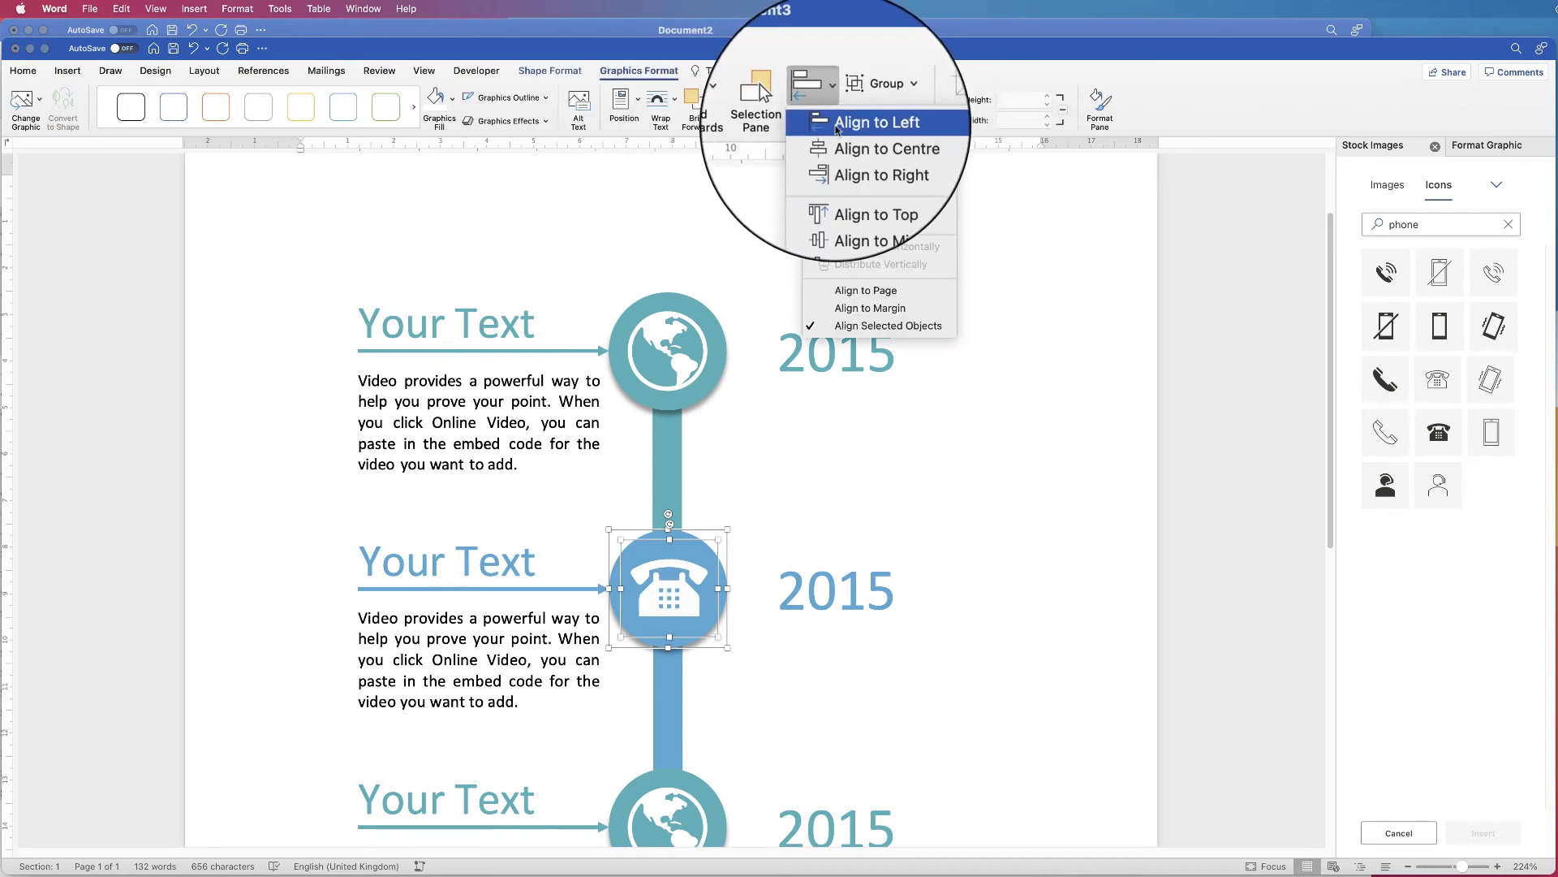
{"action": "left_click", "coordinate": [842, 143]}
{"action": "left_click", "coordinate": [816, 93]}
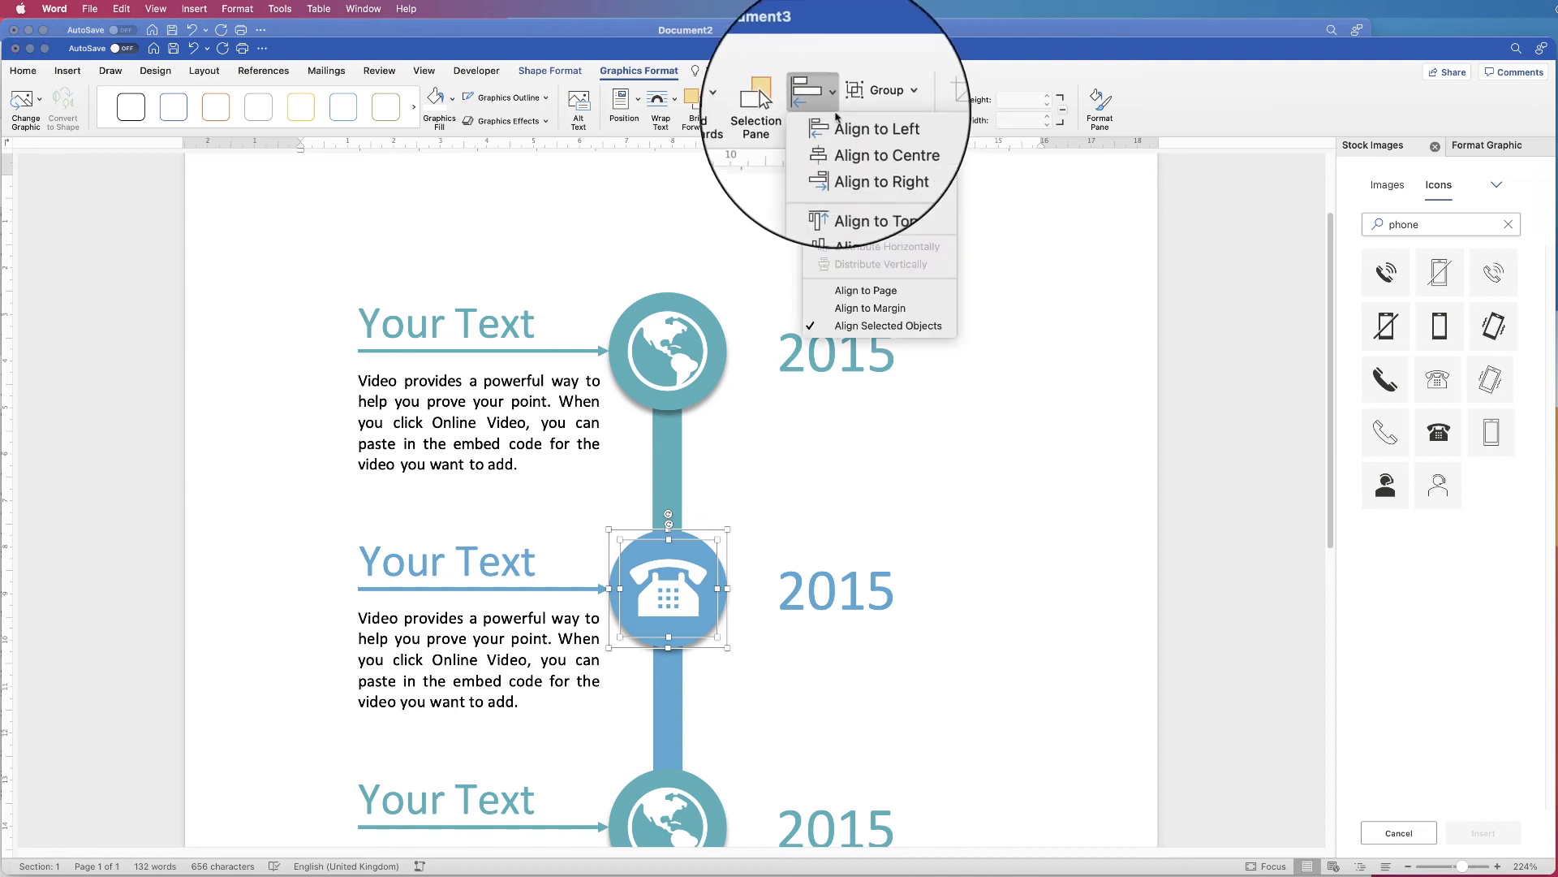
{"action": "left_click", "coordinate": [836, 201]}
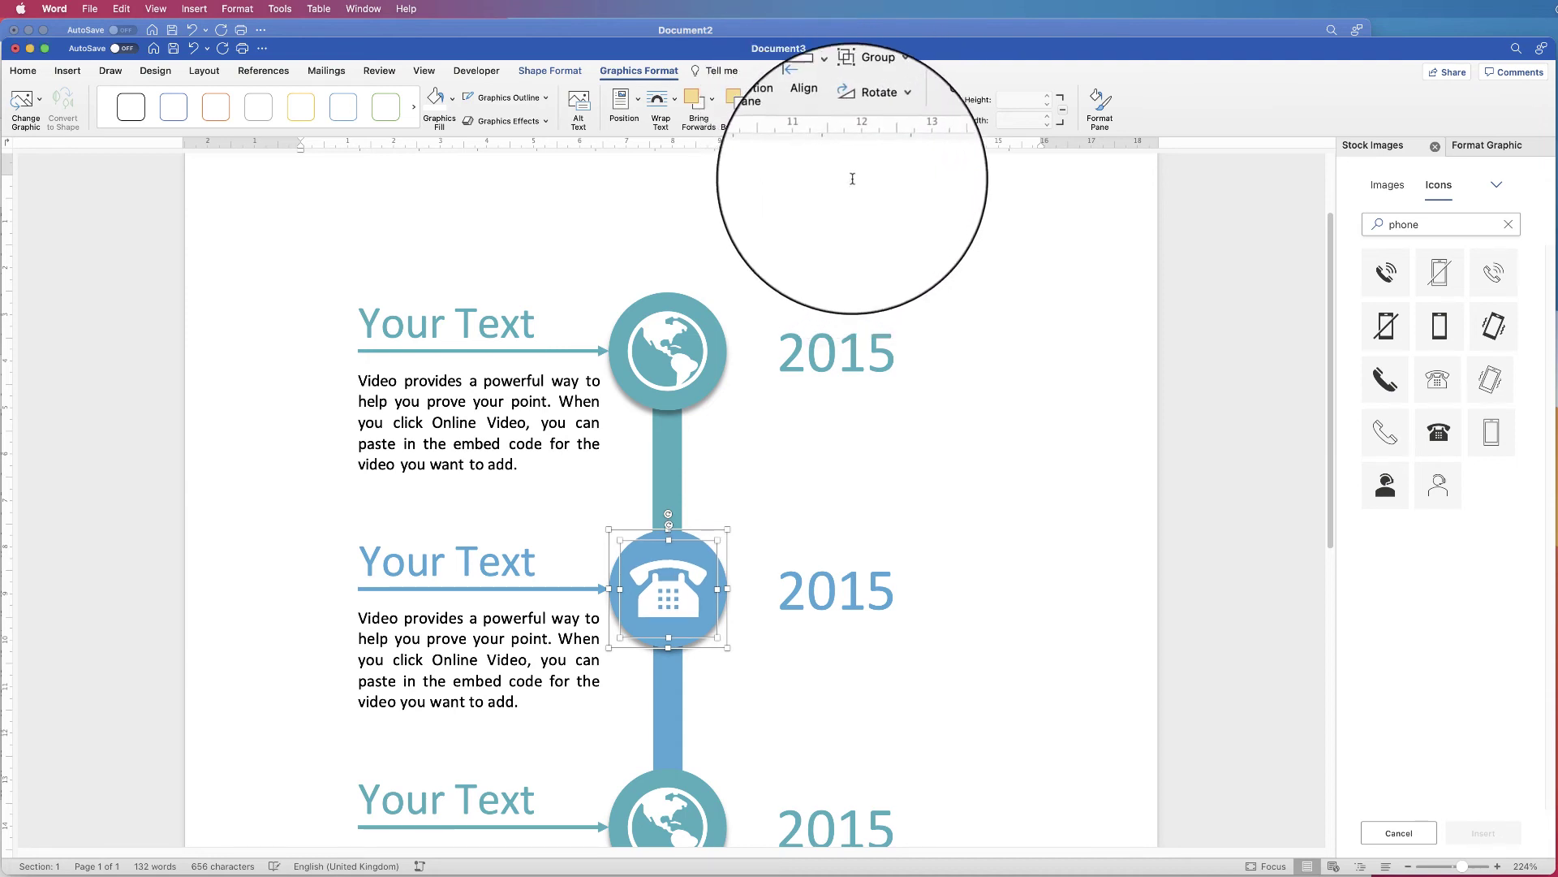
{"action": "left_click", "coordinate": [887, 97]}
{"action": "left_click", "coordinate": [881, 118]}
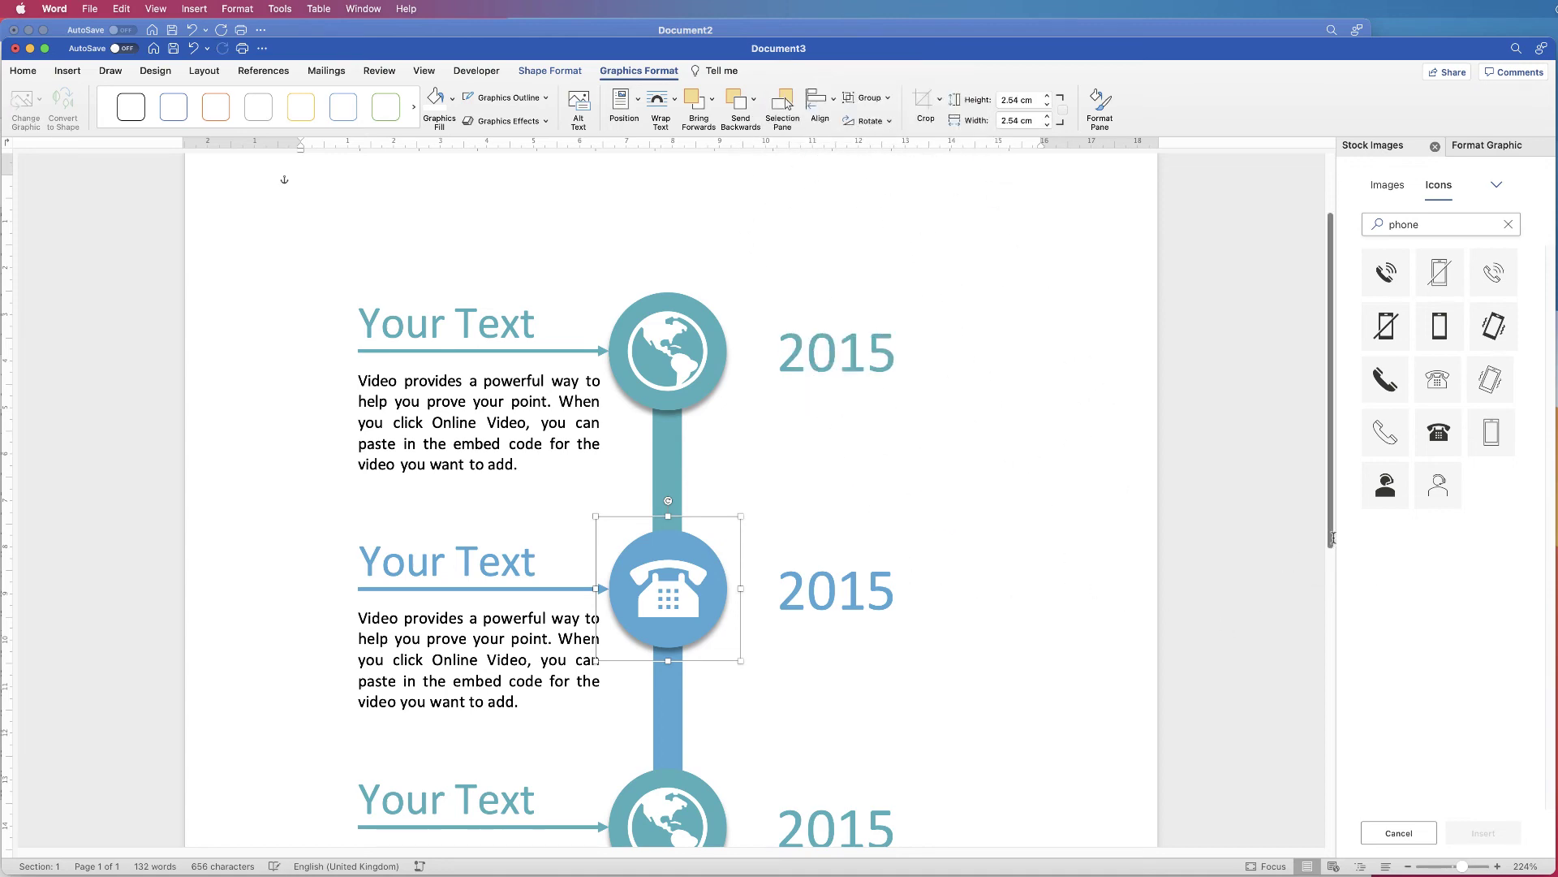
Ungroup the third timeline entry.
{"action": "scroll", "coordinate": [1333, 537], "scroll_direction": "down", "scroll_amount": 5}
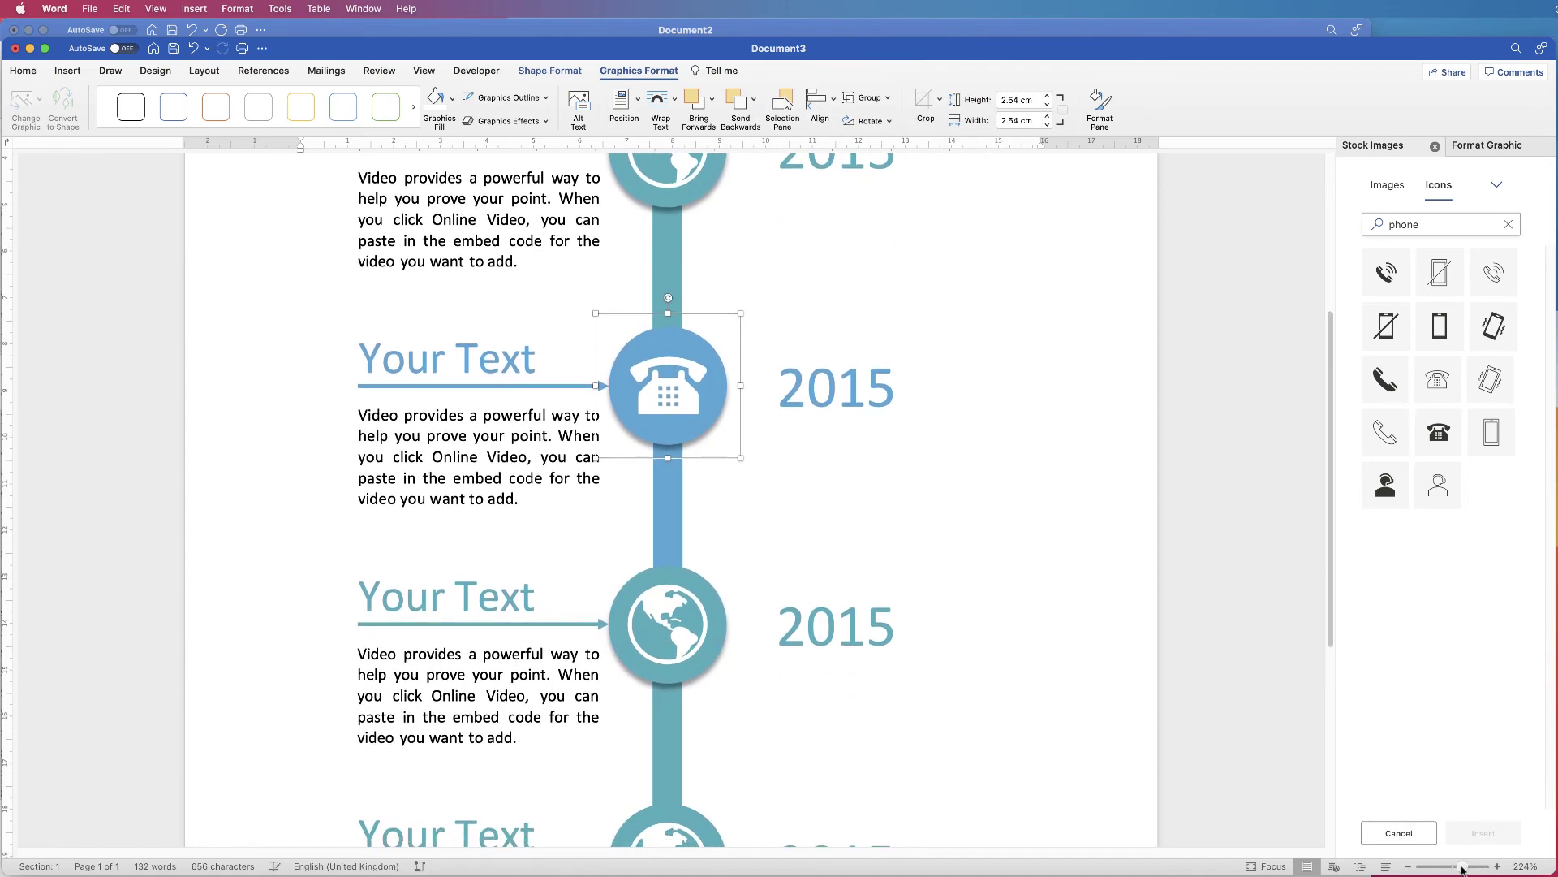
{"action": "left_click_drag", "start_coordinate": [1462, 870], "coordinate": [1454, 867]}
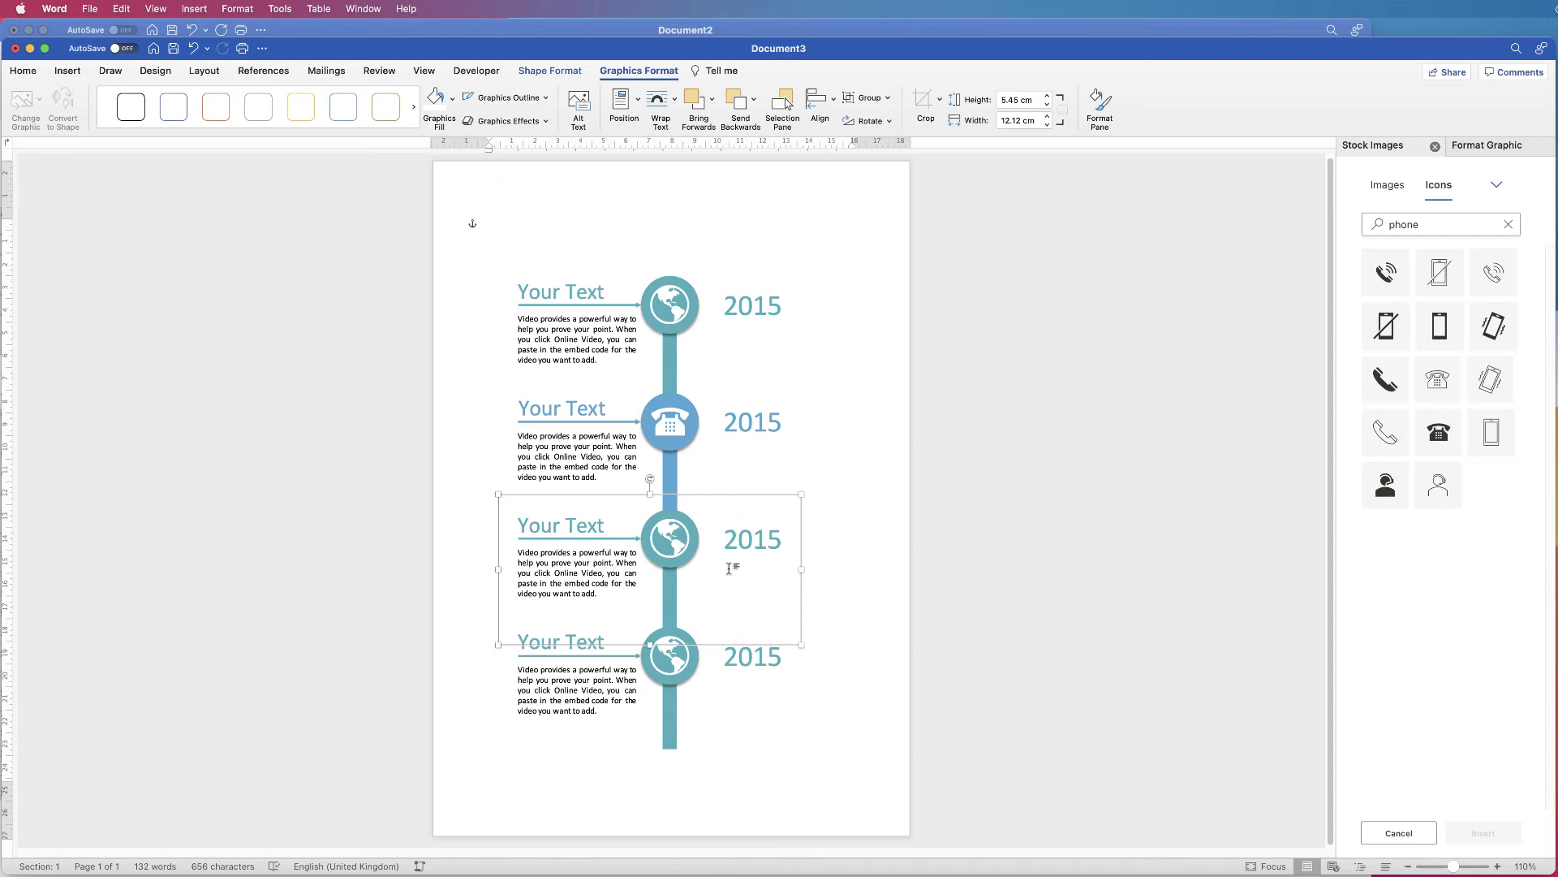
{"action": "key", "text": "super+alt+shift+g"}
Delete the third circle's globe icon and fill its circle and stem green.
{"action": "key", "text": "Delete"}
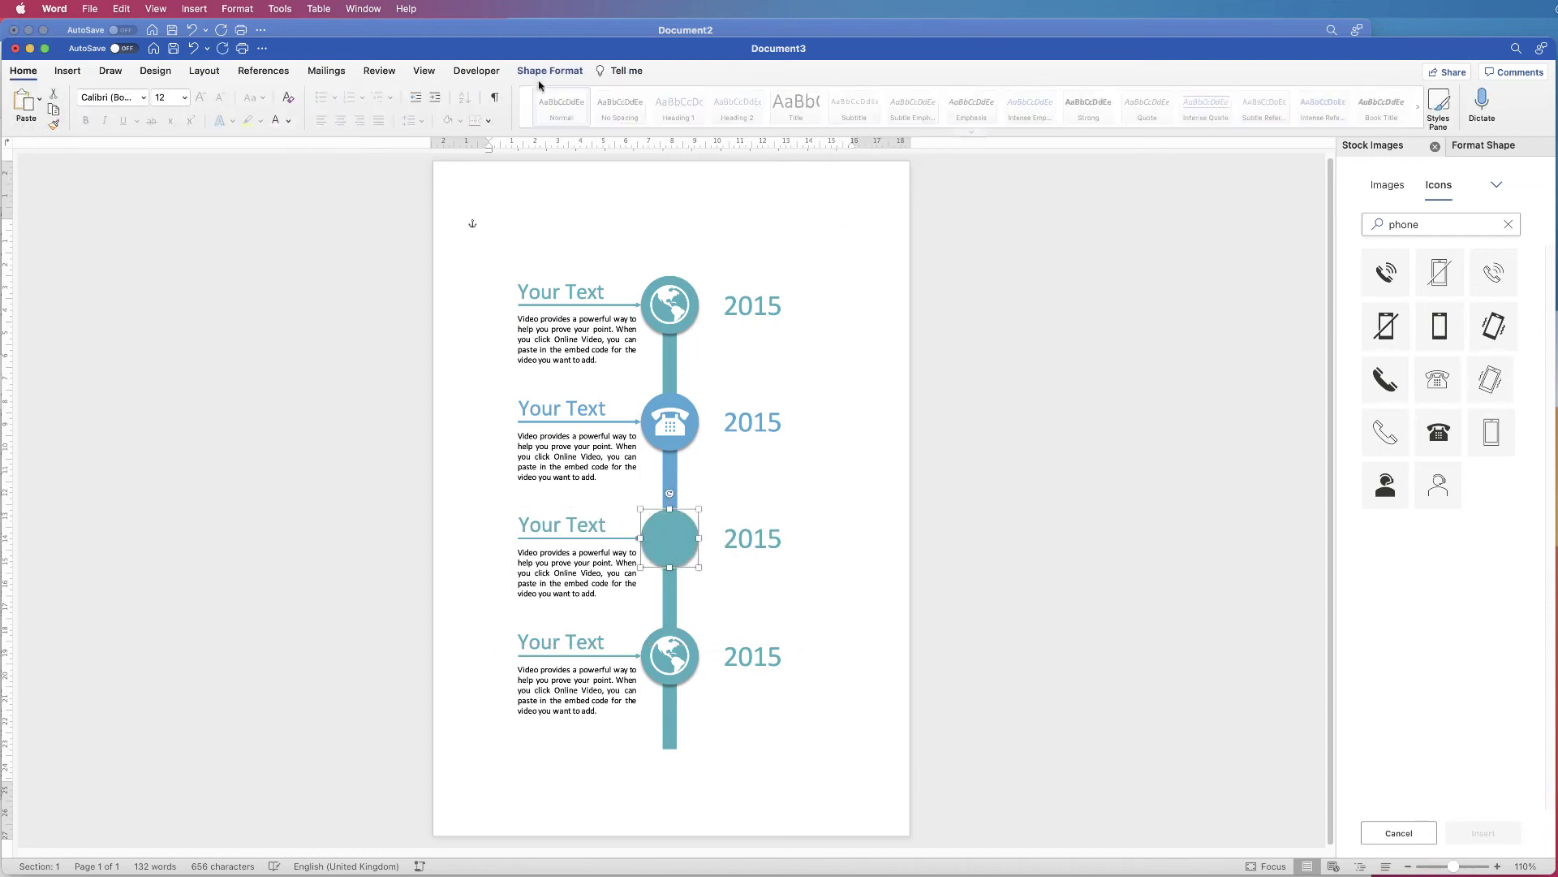
{"action": "left_click", "coordinate": [561, 525]}
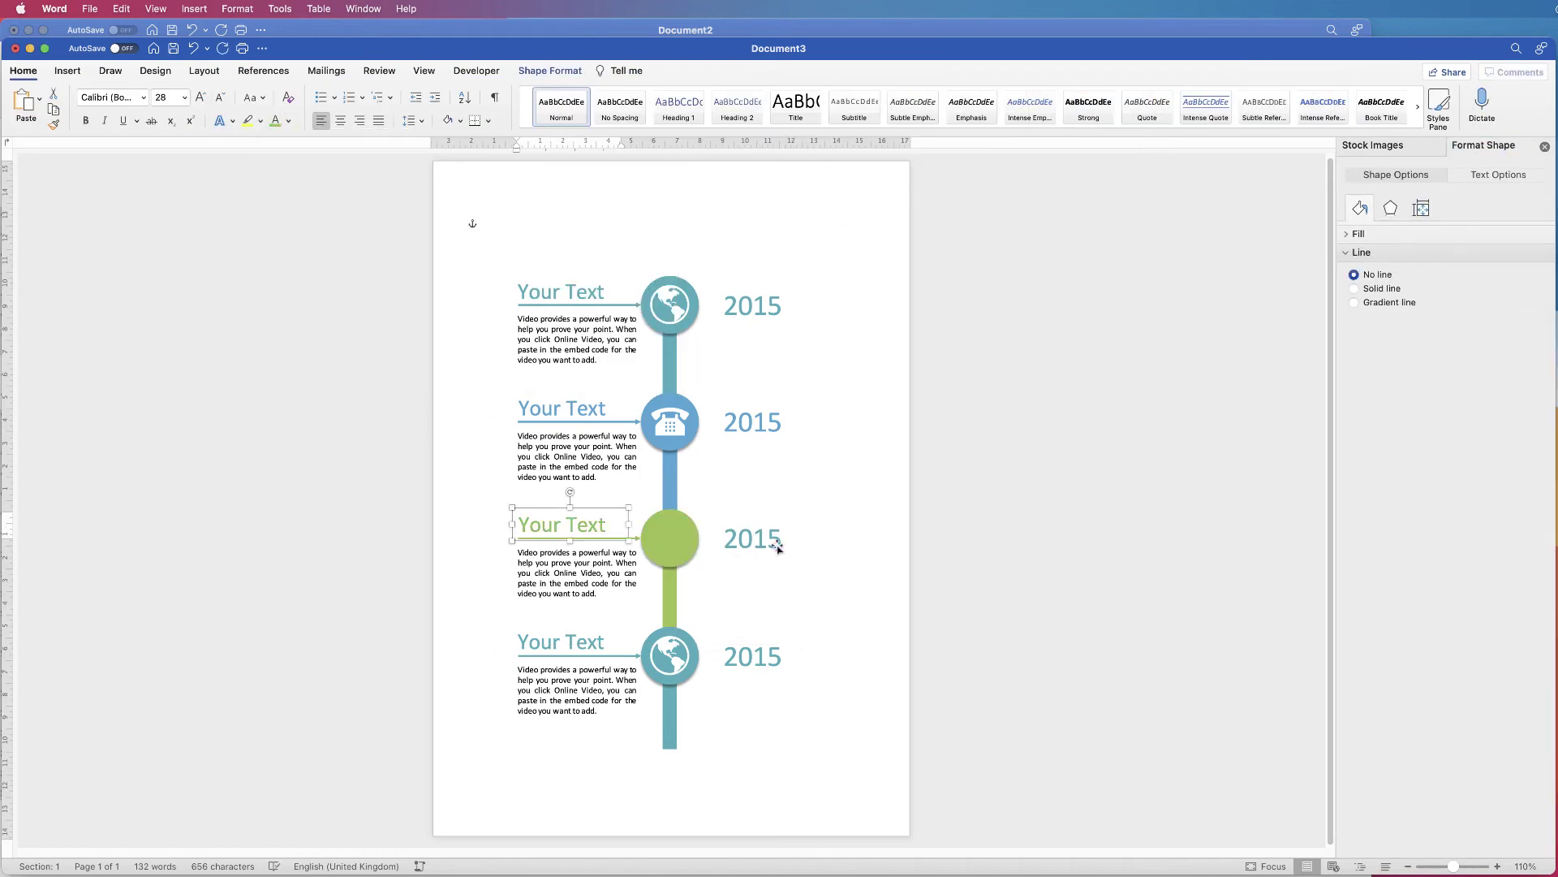
{"action": "left_click", "coordinate": [753, 538]}
{"action": "left_click", "coordinate": [68, 71]}
Insert a calculator icon onto the green circle and make it white.
{"action": "left_click", "coordinate": [251, 106]}
{"action": "type", "text": "calc"}
{"action": "double_click", "coordinate": [1434, 270]}
{"action": "left_click_drag", "start_coordinate": [514, 243], "coordinate": [669, 538]}
{"action": "left_click", "coordinate": [452, 99]}
{"action": "left_click", "coordinate": [435, 169]}
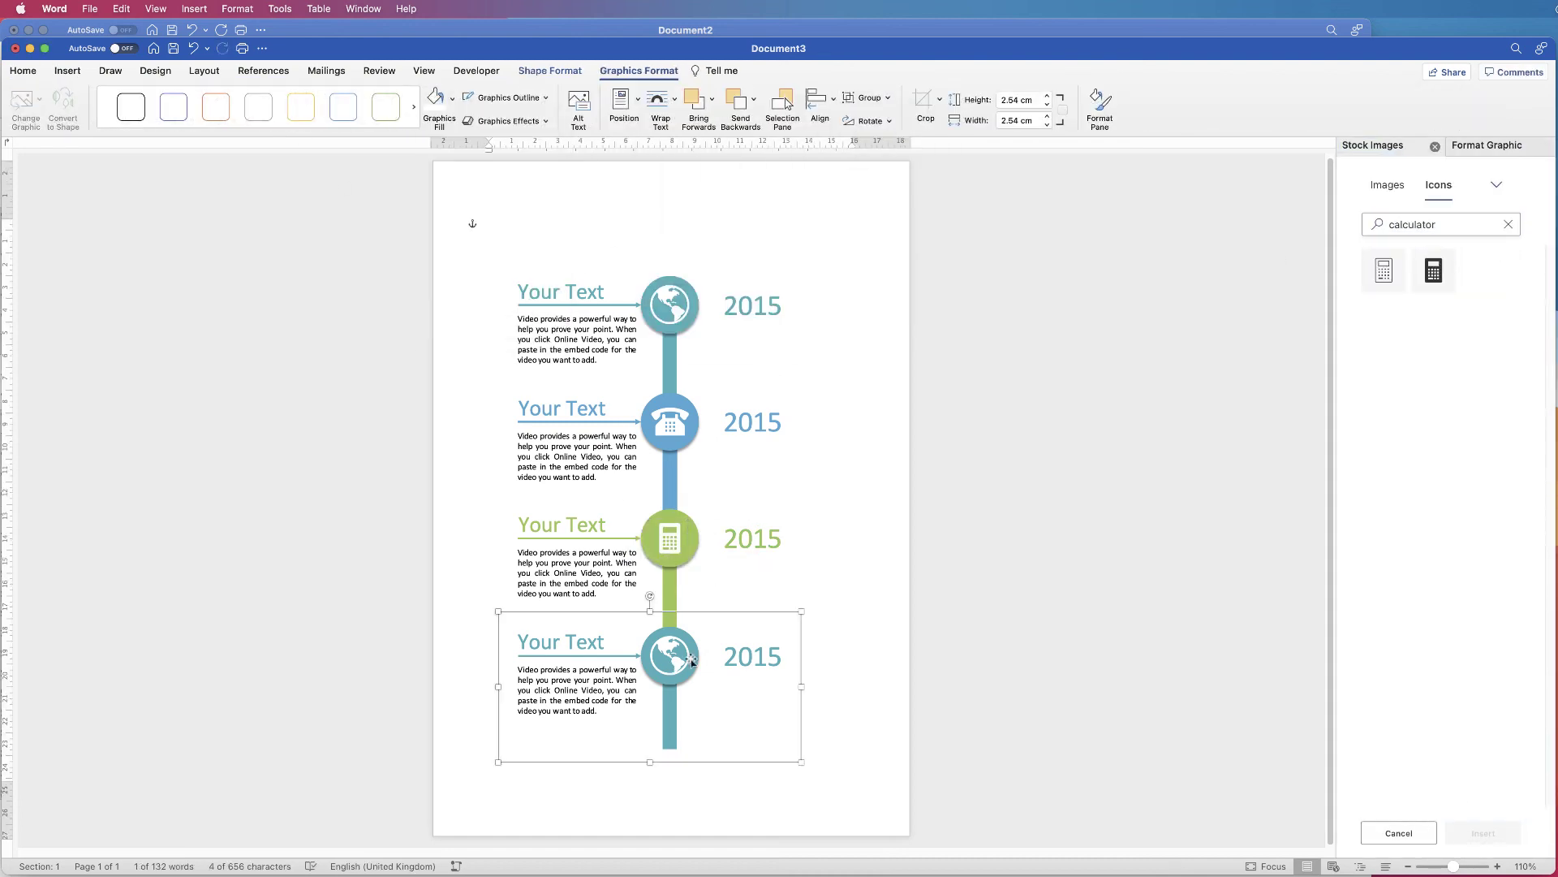
Ungroup the fourth entry and delete its globe icon.
{"action": "left_click", "coordinate": [891, 144]}
{"action": "key", "text": "Delete"}
{"action": "left_click", "coordinate": [1366, 225]}
{"action": "left_click", "coordinate": [1424, 224]}
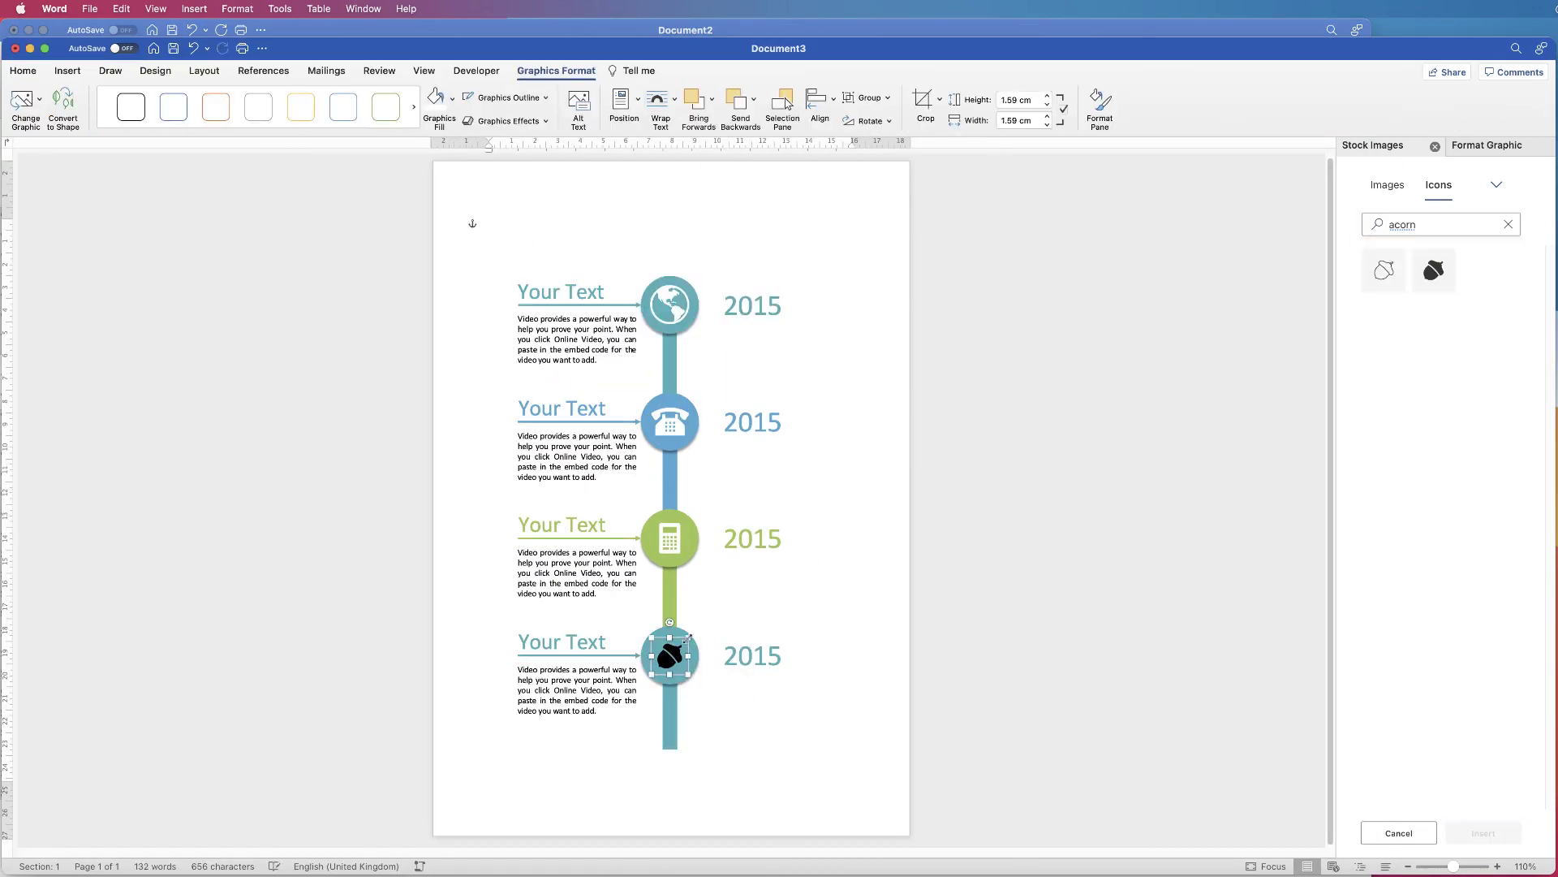
Align the acorn icon on the fourth circle and enlarge it slightly.
{"action": "left_click", "coordinate": [683, 394]}
{"action": "left_click", "coordinate": [669, 654]}
{"action": "left_click", "coordinate": [820, 101]}
{"action": "left_click", "coordinate": [853, 143]}
{"action": "mouse_move", "coordinate": [689, 672]}
{"action": "left_mouse_down"}
{"action": "mouse_move", "coordinate": [724, 577]}
{"action": "mouse_move", "coordinate": [693, 671]}
{"action": "left_mouse_up"}
Fill the fourth circle, stem and arrow with coral.
{"action": "left_click", "coordinate": [694, 670]}
{"action": "left_click", "coordinate": [550, 70]}
{"action": "left_click", "coordinate": [560, 98]}
{"action": "left_click", "coordinate": [625, 389]}
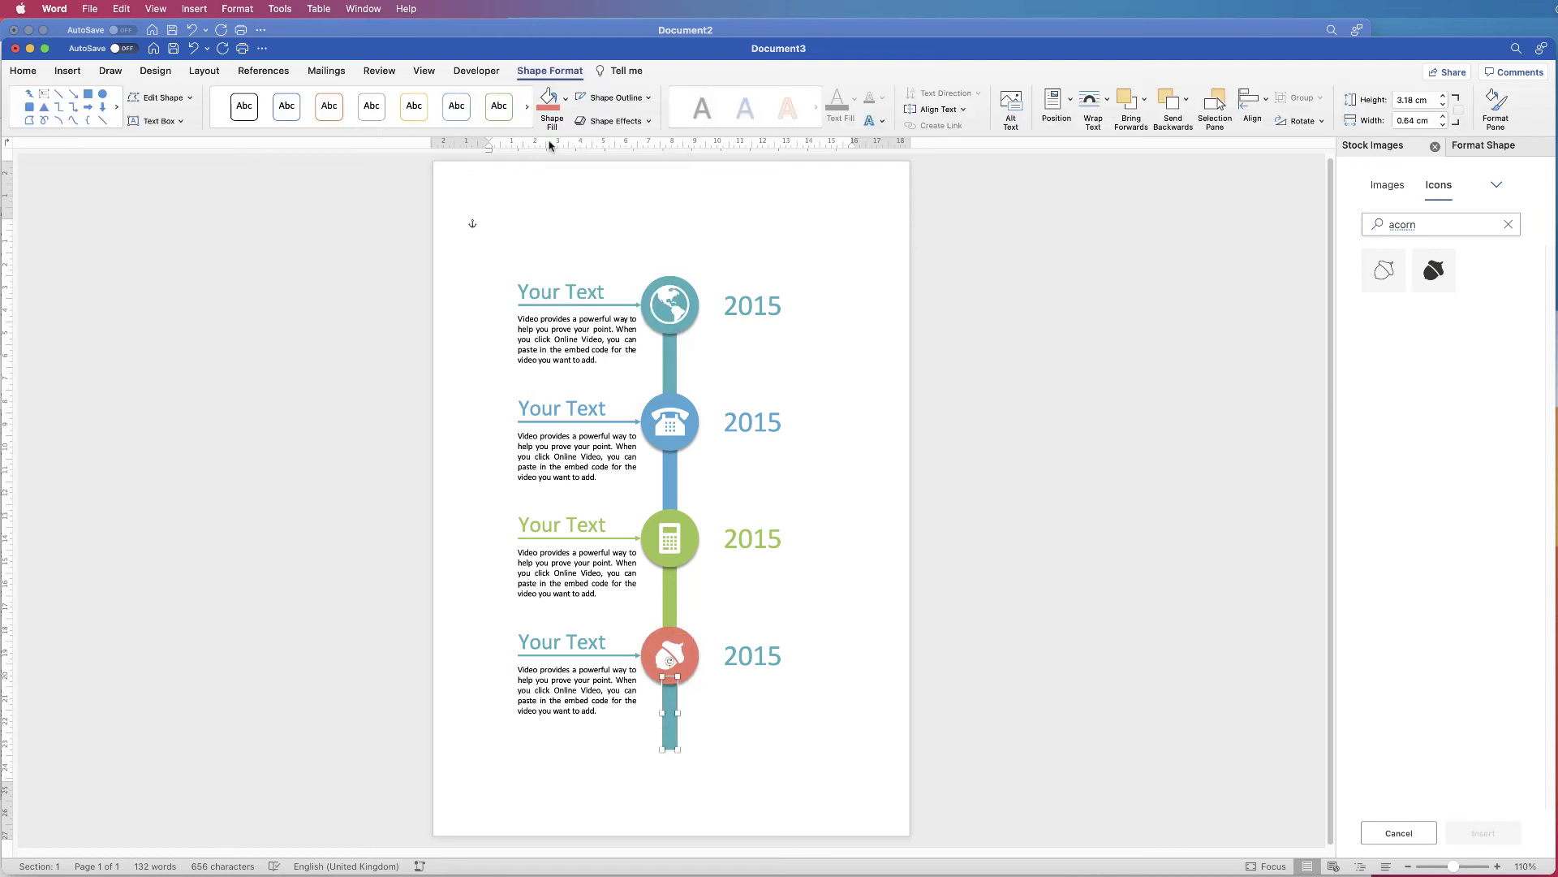
{"action": "left_click", "coordinate": [669, 714]}
Group all parts of the coral fourth entry together.
{"action": "left_click", "coordinate": [752, 656]}
{"action": "left_click", "coordinate": [686, 662]}
{"action": "left_click", "coordinate": [751, 656]}
{"action": "left_click", "coordinate": [857, 731]}
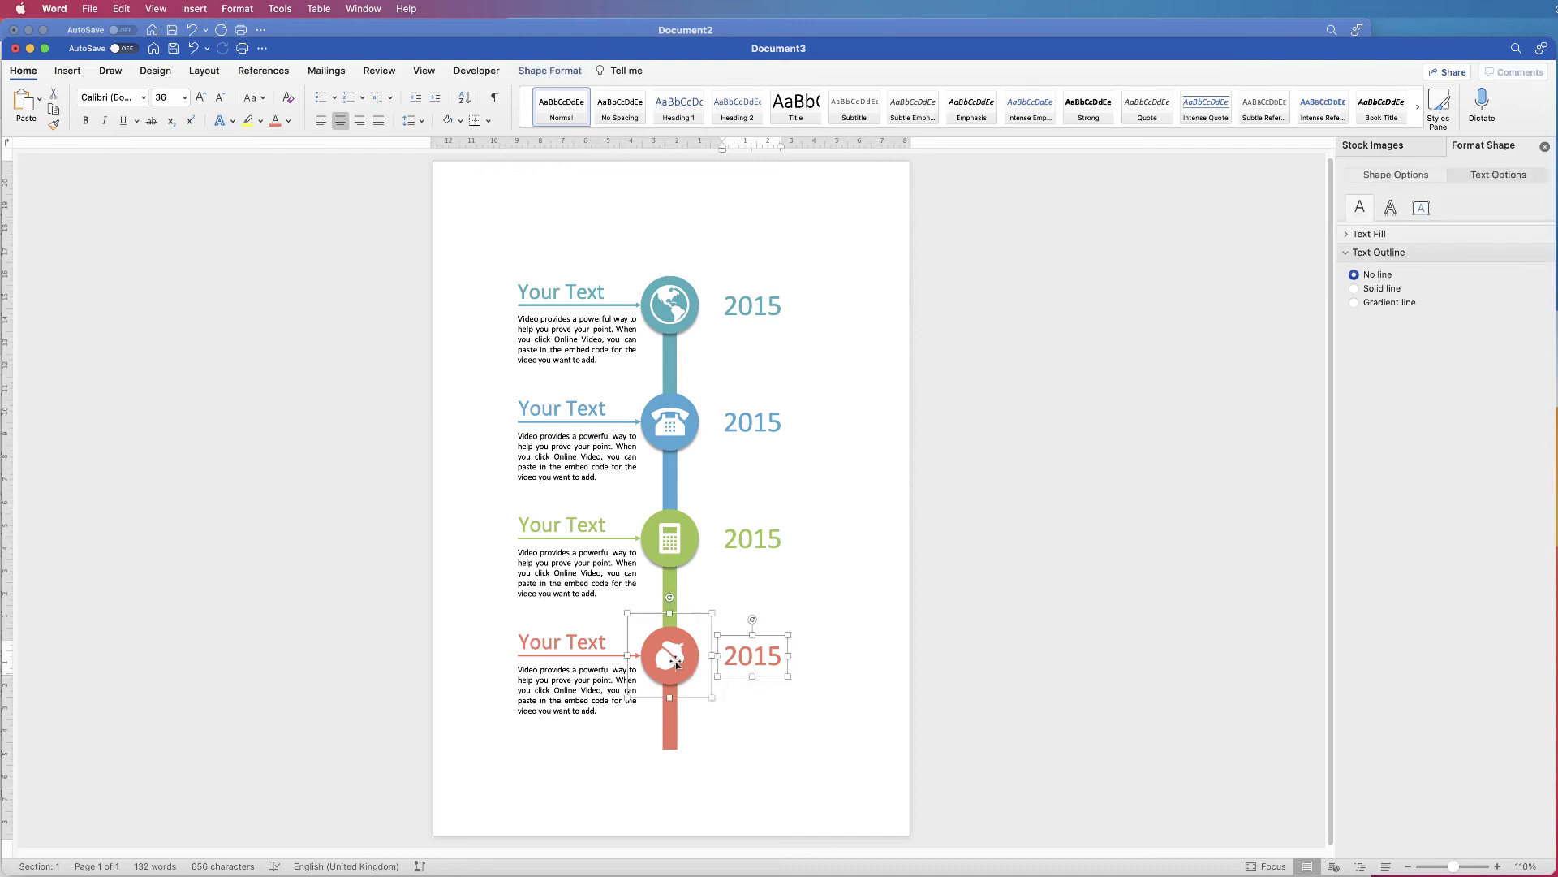
{"action": "left_click", "coordinate": [669, 720], "text": "shift"}
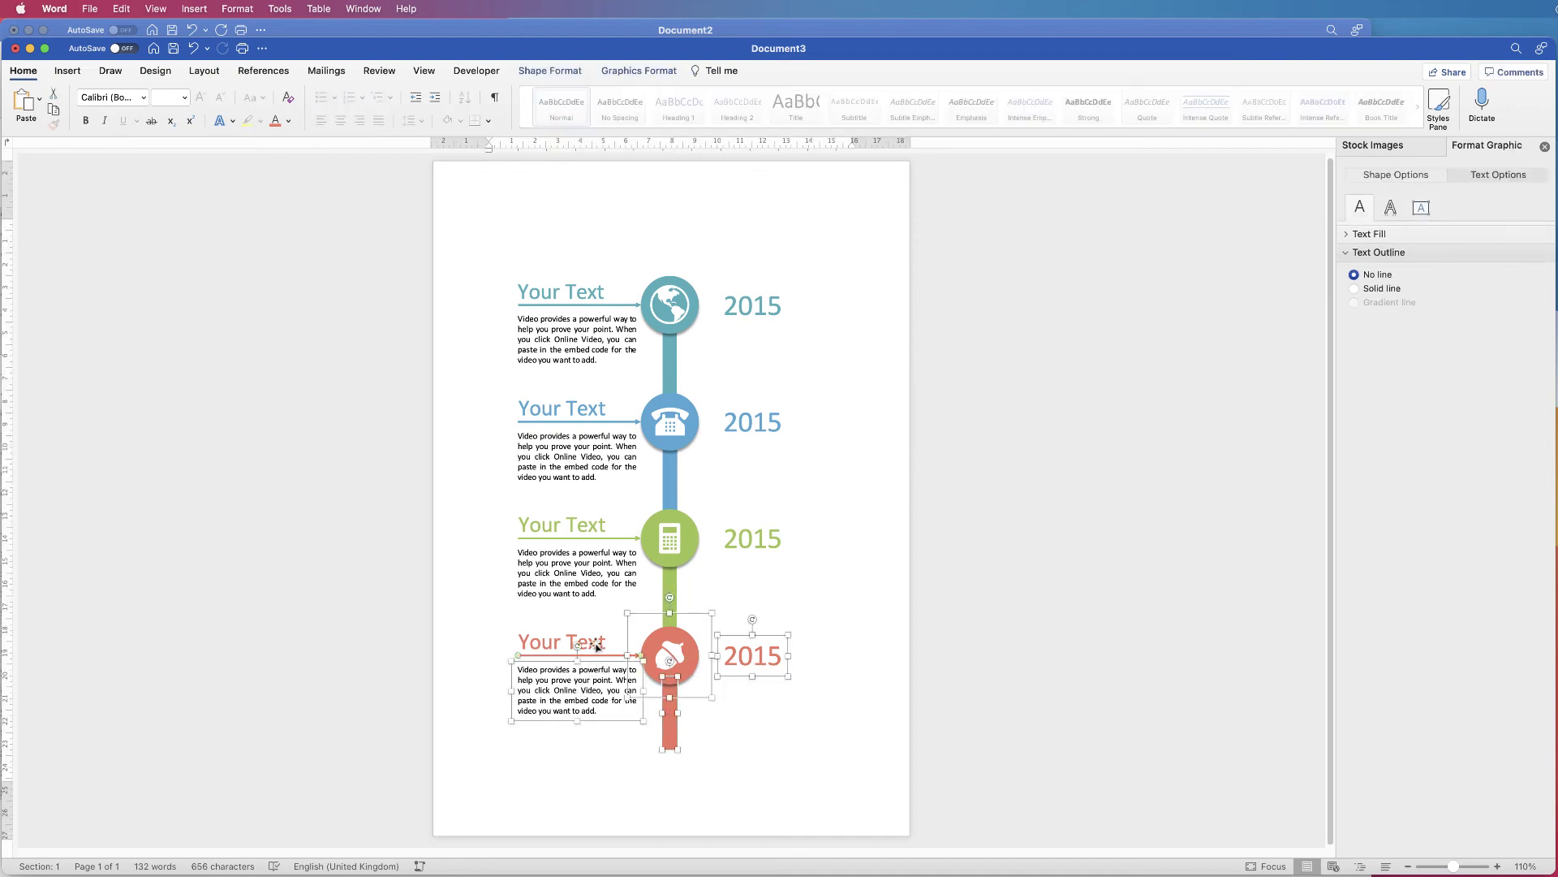
{"action": "left_click", "coordinate": [640, 71]}
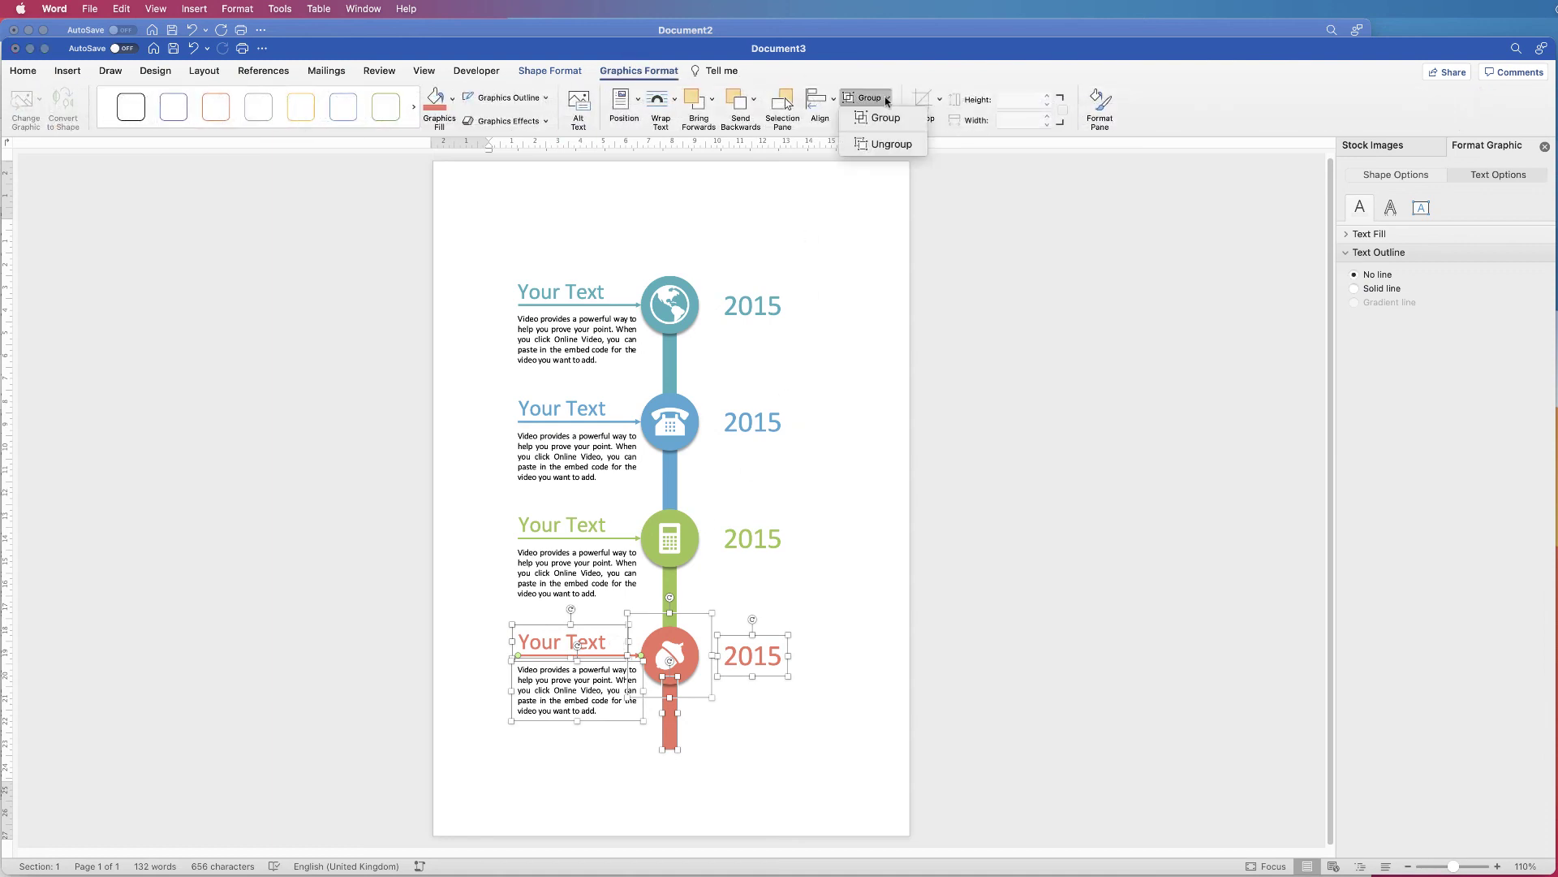
{"action": "left_click", "coordinate": [885, 118]}
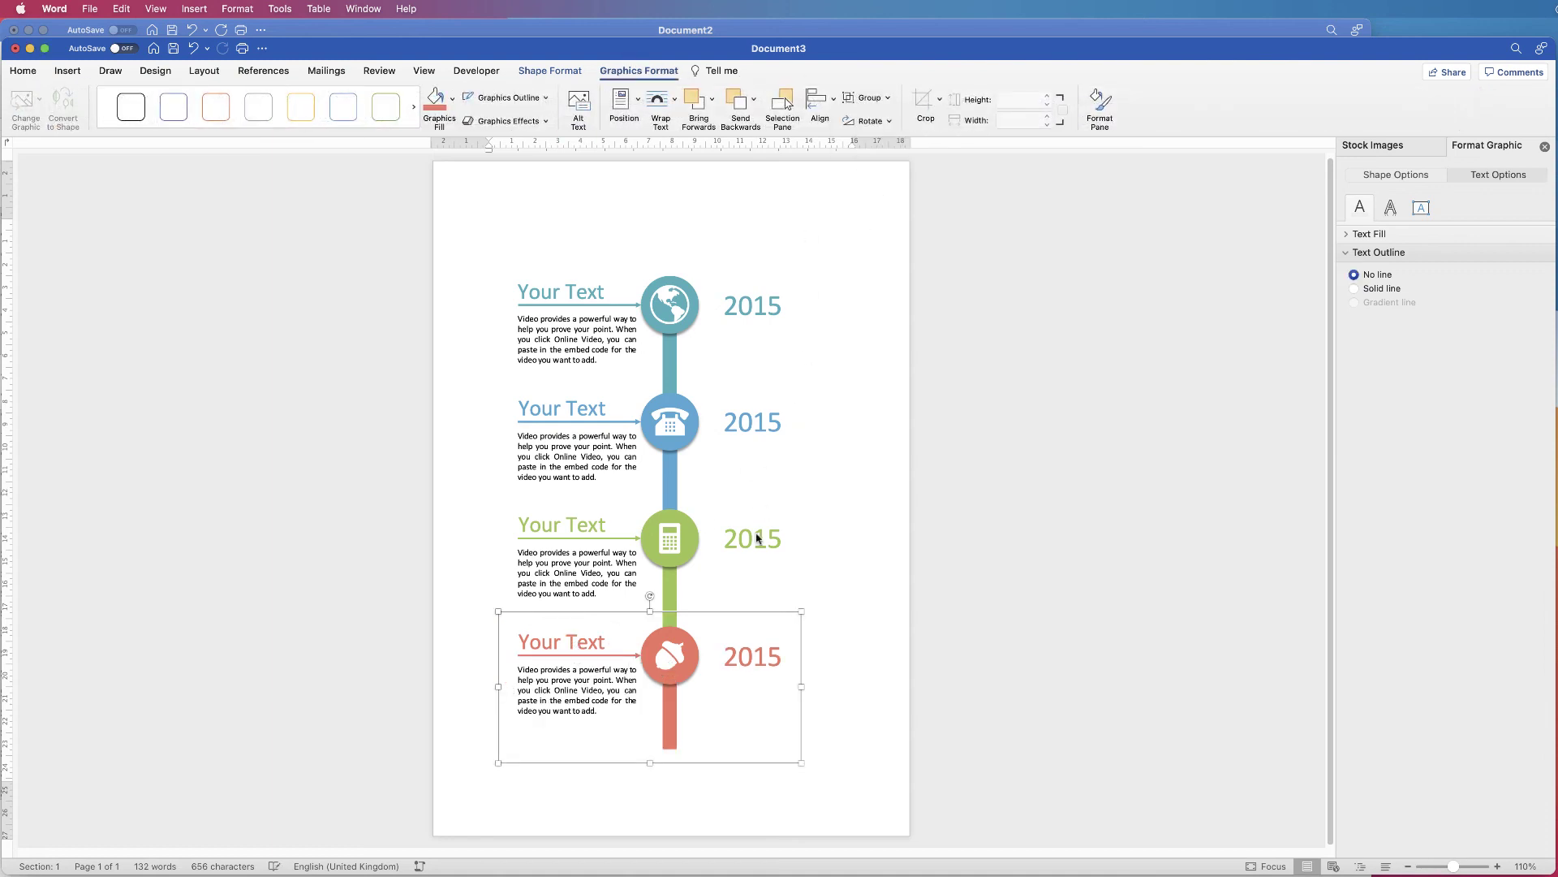
Select all four timeline entries, align them on their centres, and group them.
{"action": "left_click", "coordinate": [742, 537]}
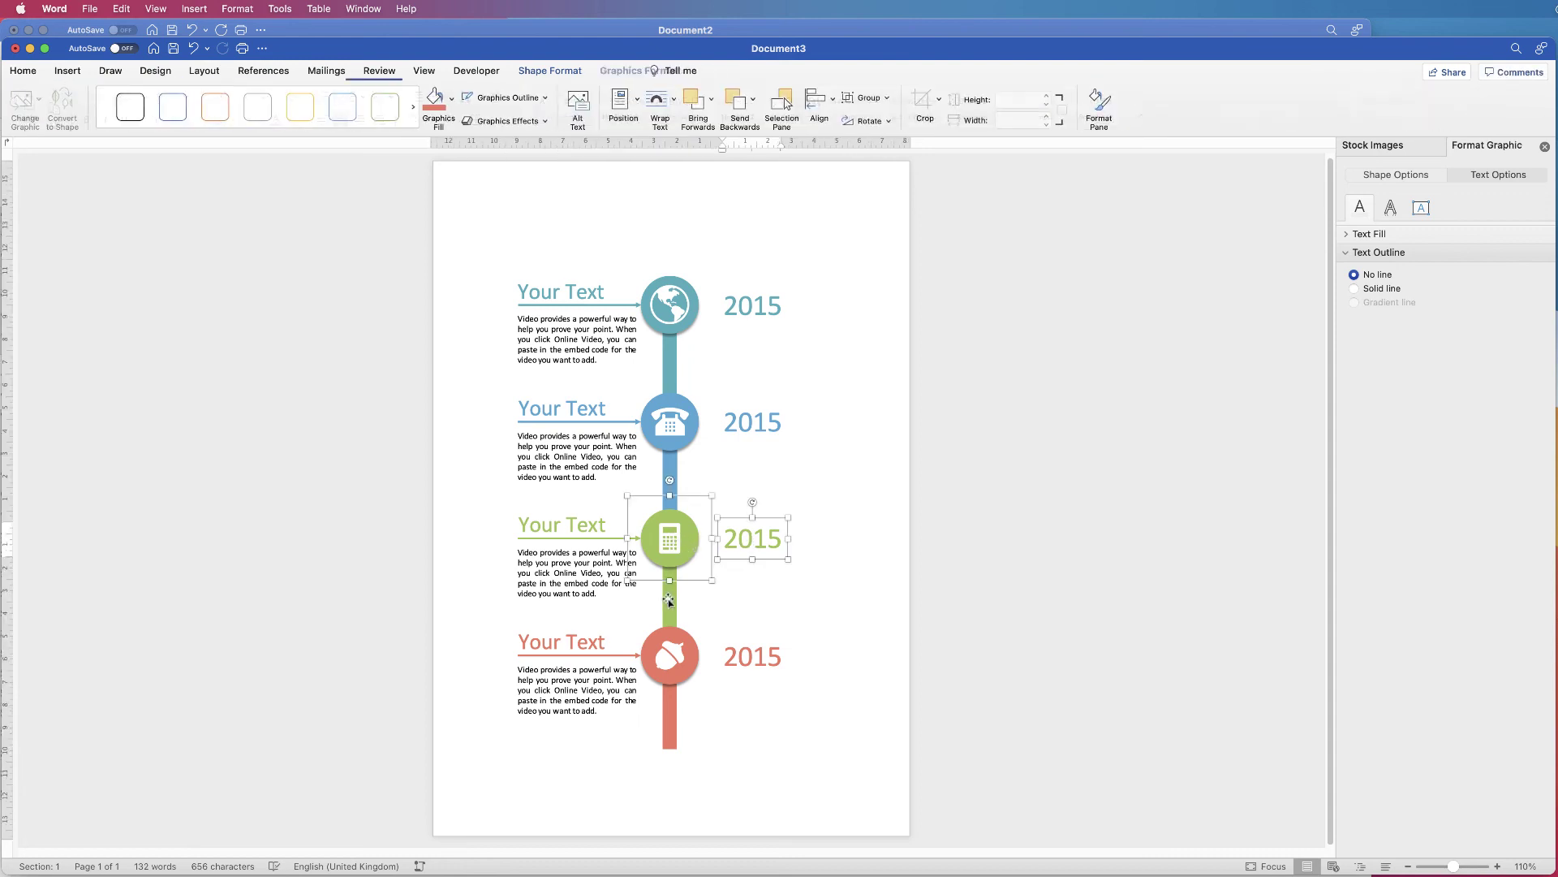
{"action": "left_click", "coordinate": [629, 538]}
{"action": "left_click", "coordinate": [572, 520]}
{"action": "left_click", "coordinate": [560, 408]}
{"action": "left_click", "coordinate": [598, 313]}
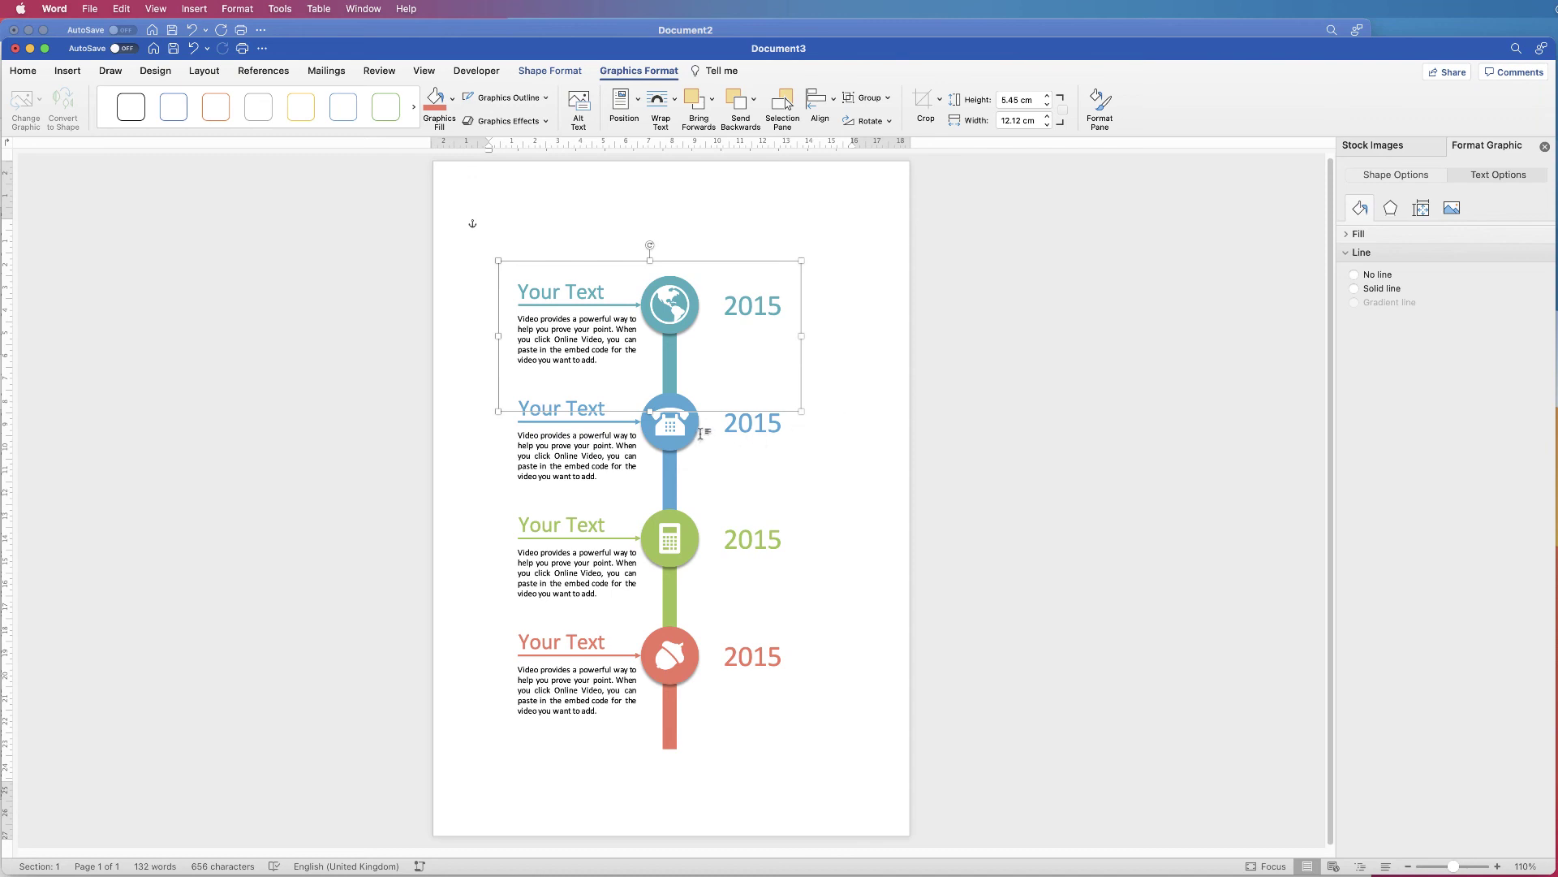
{"action": "left_click", "coordinate": [739, 316]}
{"action": "left_click", "coordinate": [694, 402]}
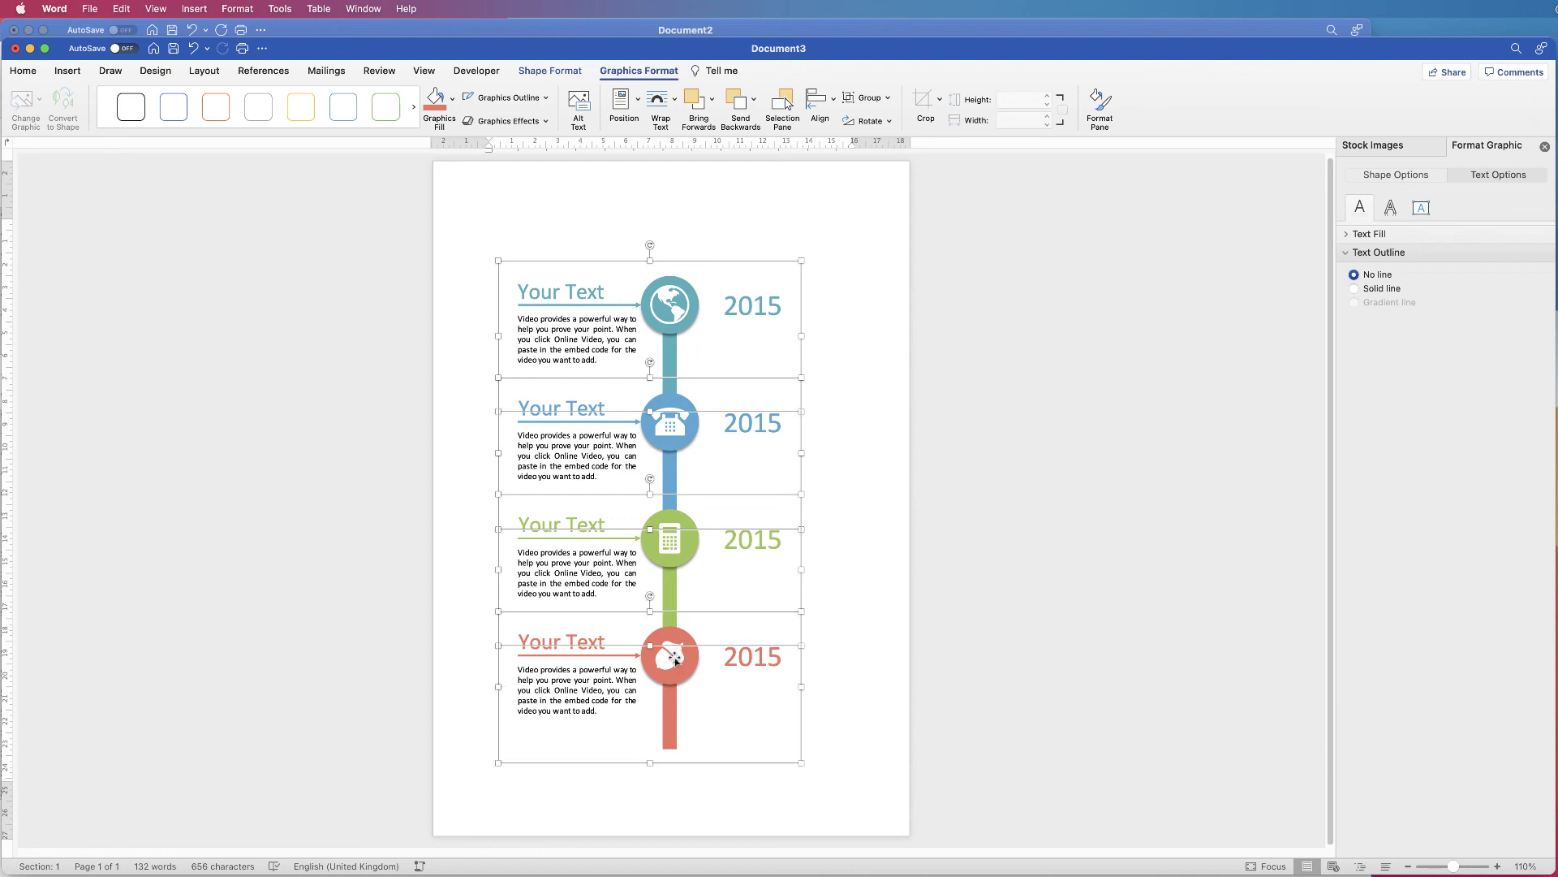
{"action": "left_click", "coordinate": [822, 120]}
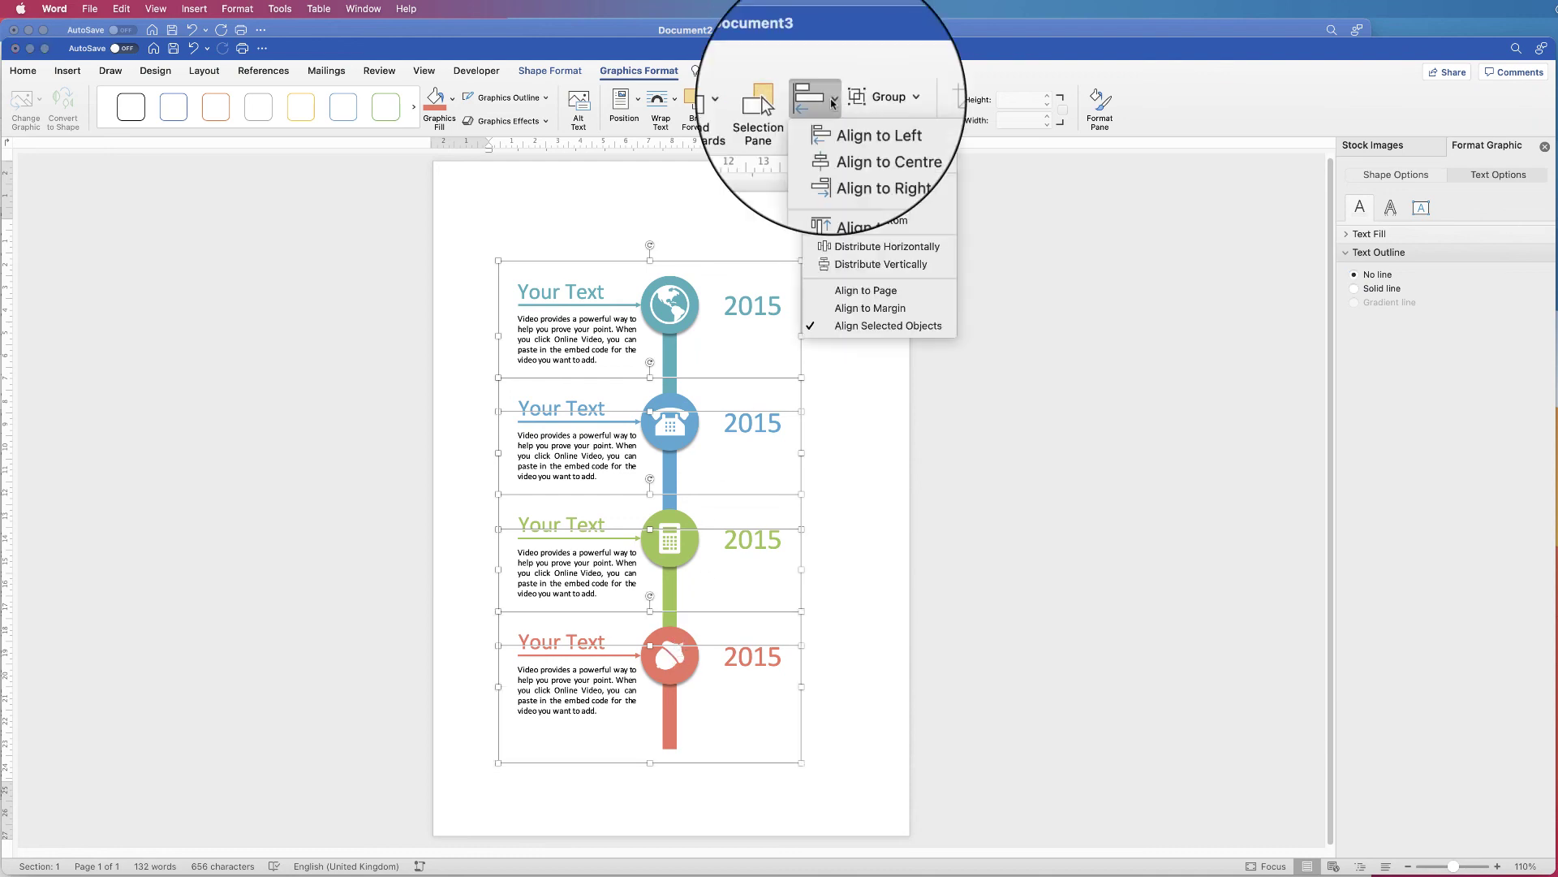
{"action": "left_click", "coordinate": [841, 150]}
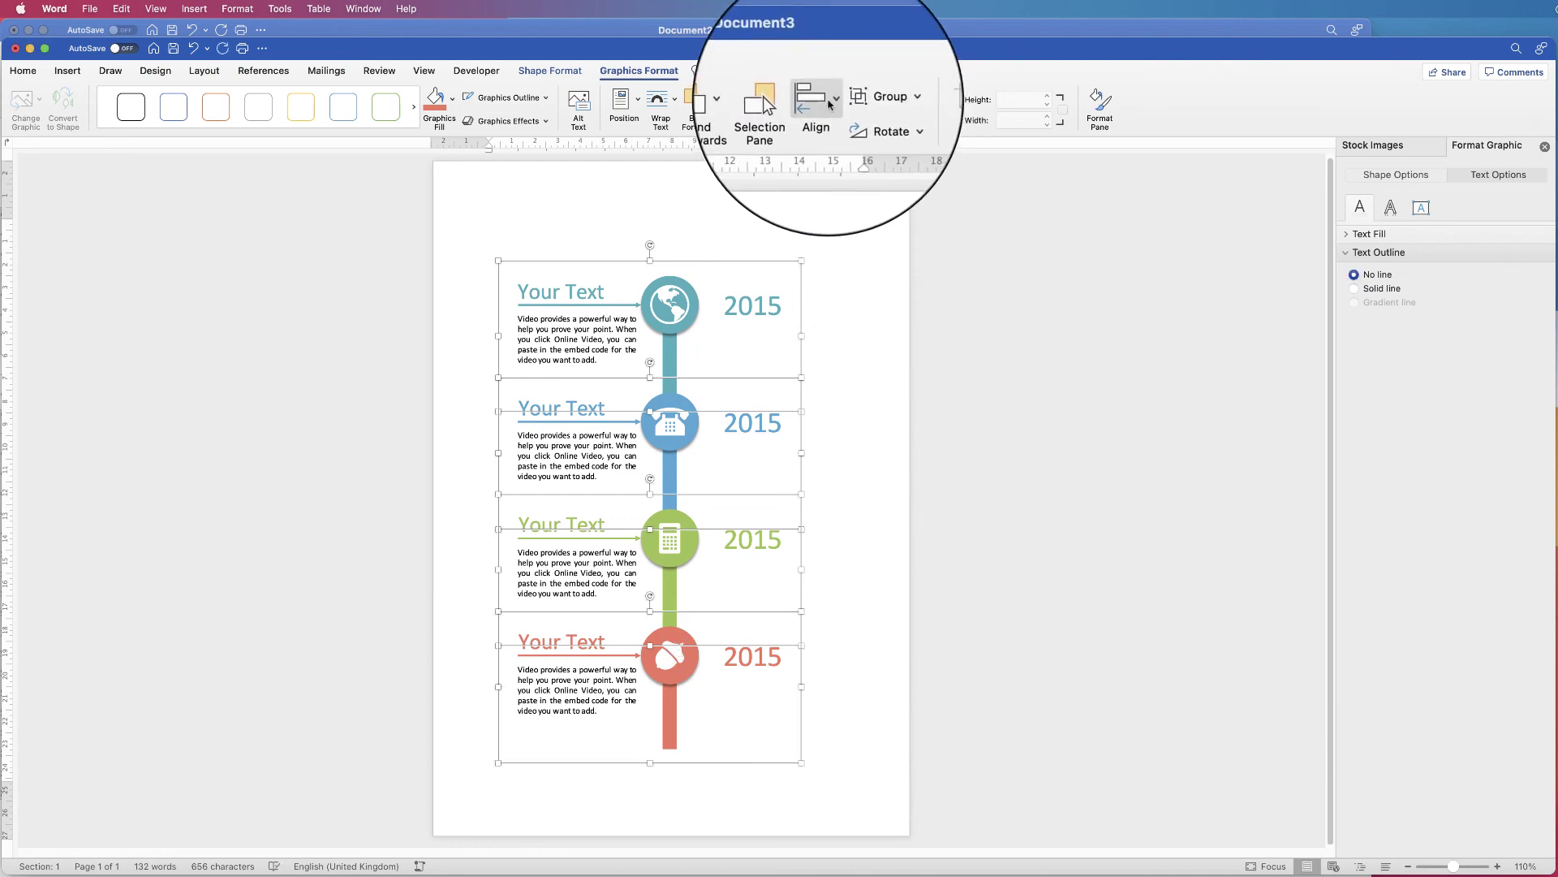
{"action": "left_click", "coordinate": [868, 98]}
{"action": "left_click", "coordinate": [878, 121]}
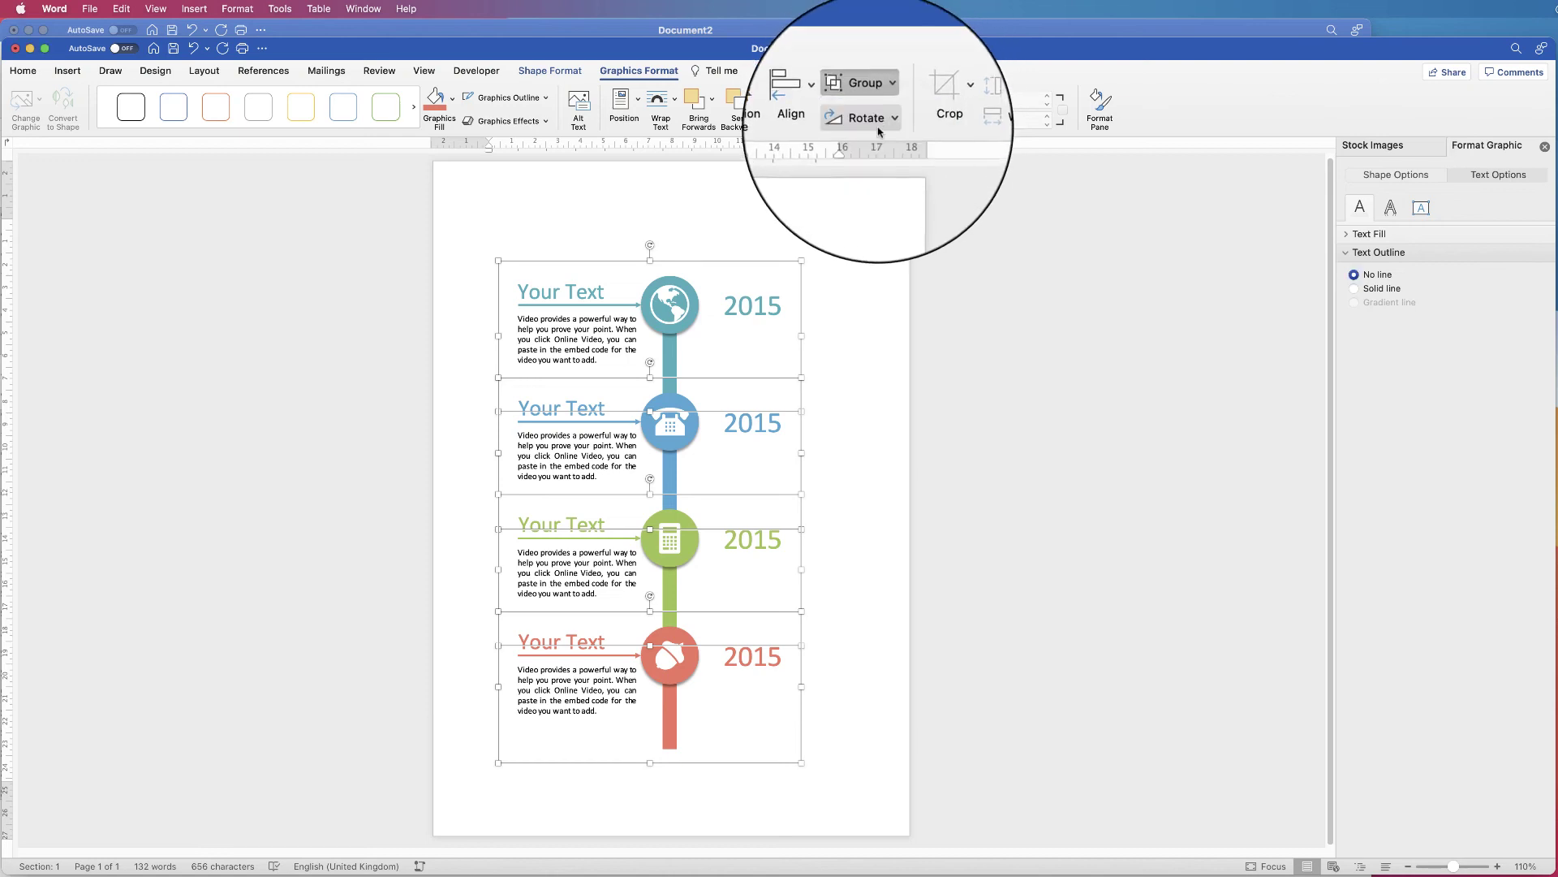
Centre the grouped timeline on the page, then nudge it slightly left.
{"action": "mouse_move", "coordinate": [672, 262]}
{"action": "left_mouse_down"}
{"action": "mouse_move", "coordinate": [740, 272]}
{"action": "mouse_move", "coordinate": [740, 179]}
{"action": "mouse_move", "coordinate": [601, 225]}
{"action": "mouse_move", "coordinate": [720, 349]}
{"action": "mouse_move", "coordinate": [775, 269]}
{"action": "mouse_move", "coordinate": [683, 248]}
{"action": "left_mouse_up"}
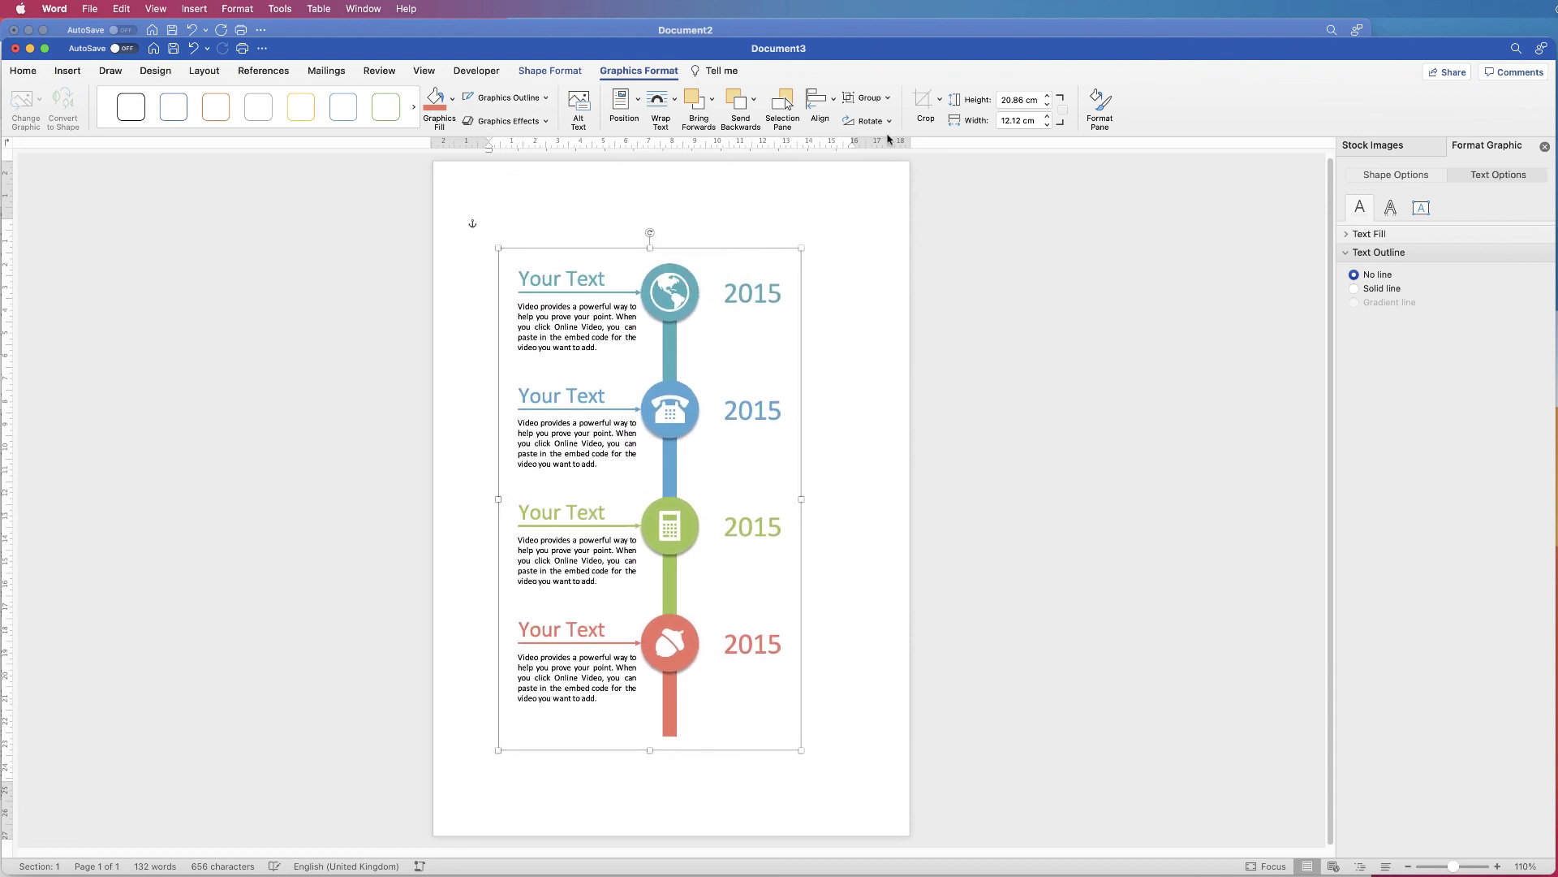
{"action": "left_click", "coordinate": [833, 101]}
{"action": "left_click", "coordinate": [850, 141]}
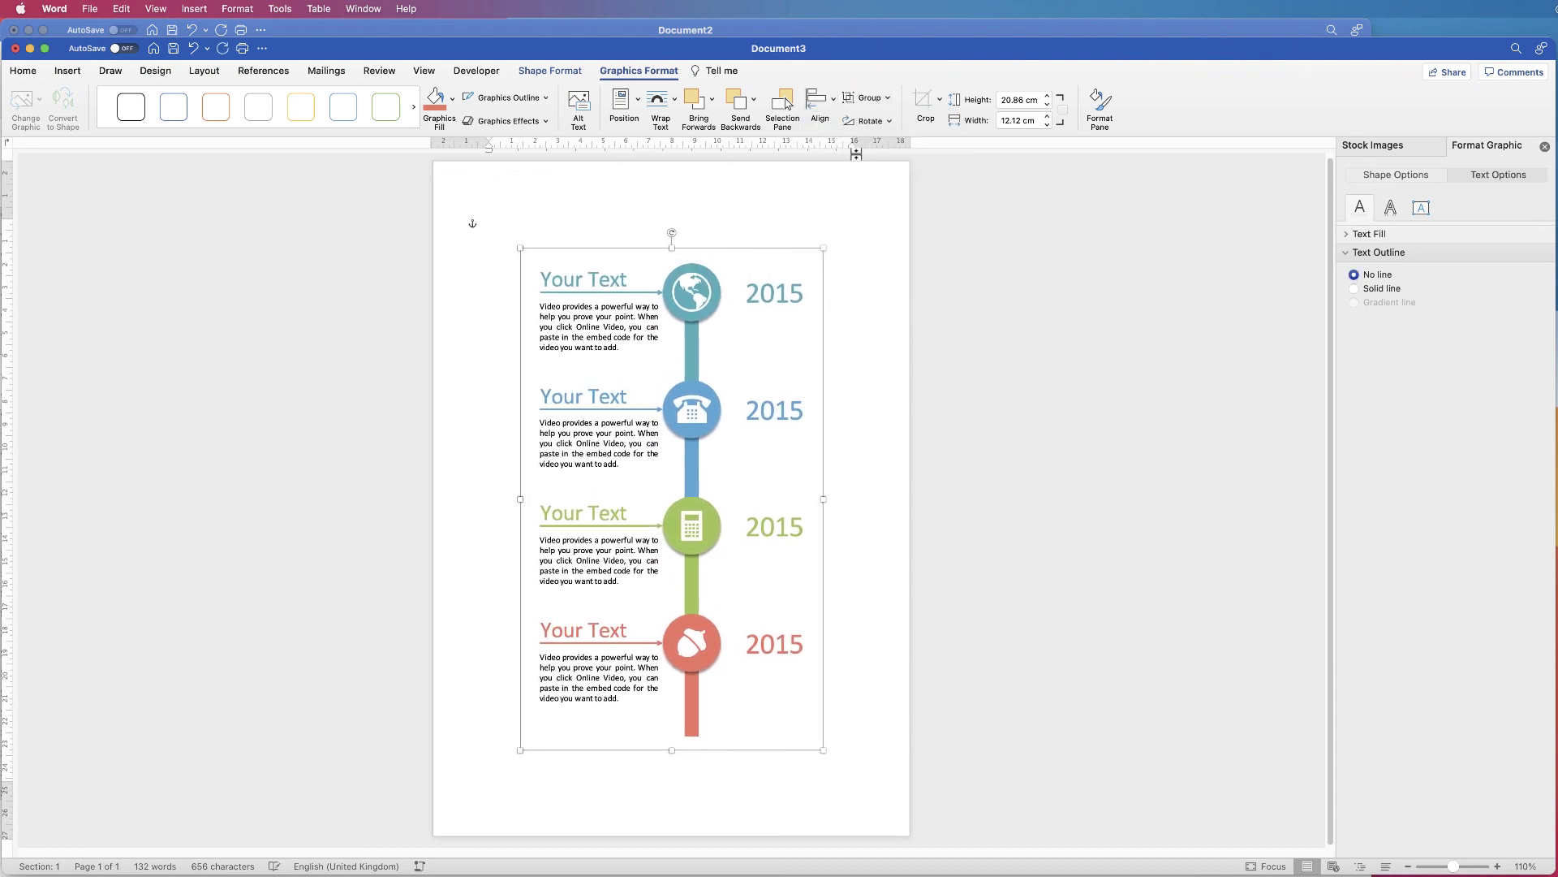
{"action": "left_click", "coordinate": [1445, 866]}
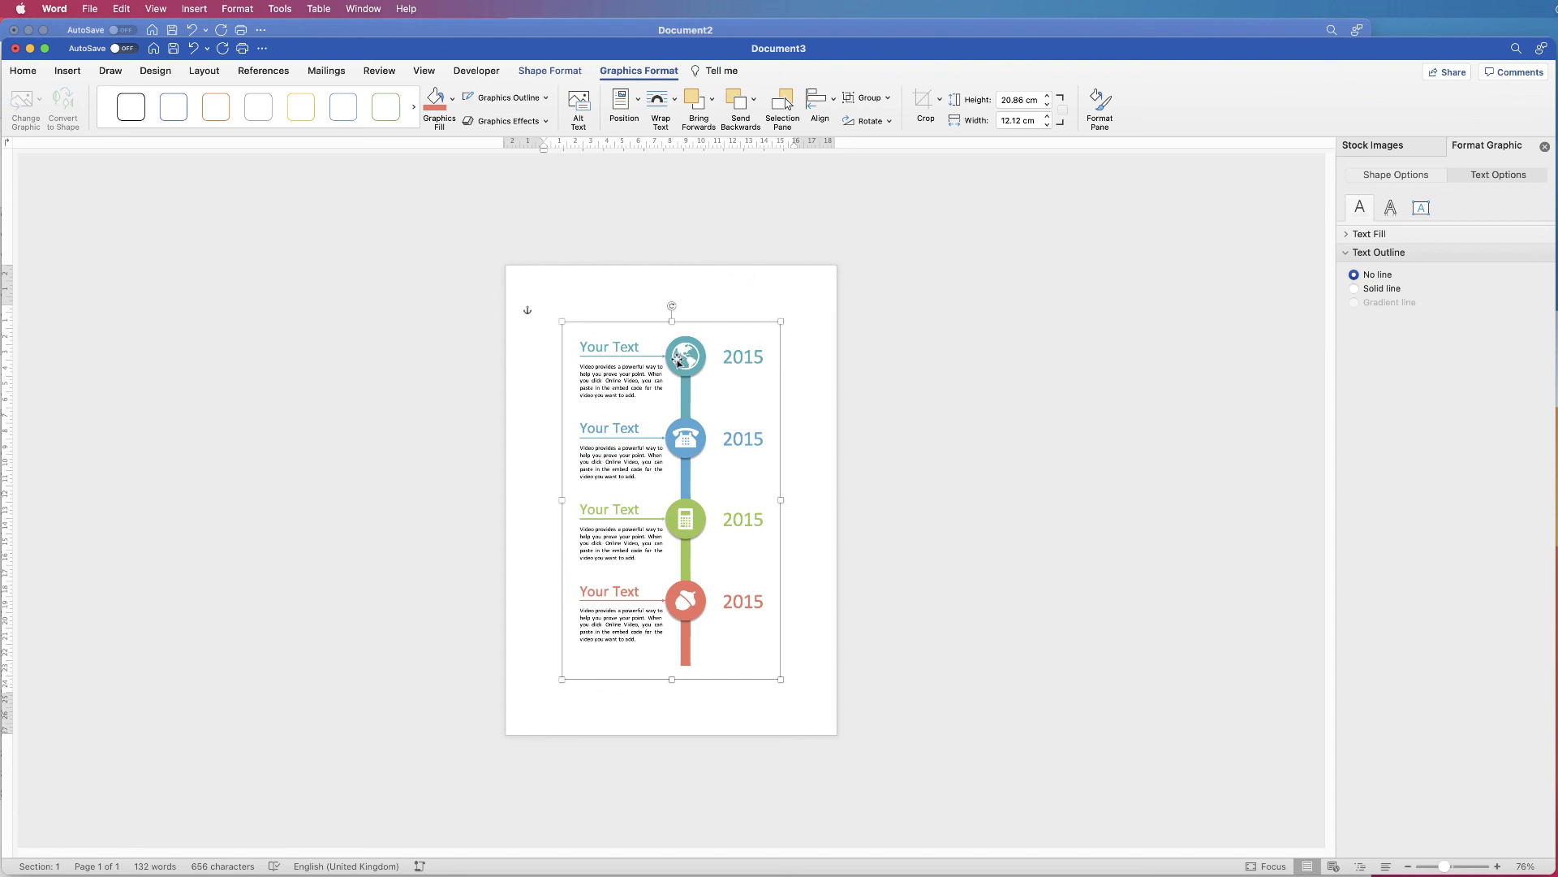
{"action": "key", "text": "Left"}
{"action": "key", "text": "Left"}
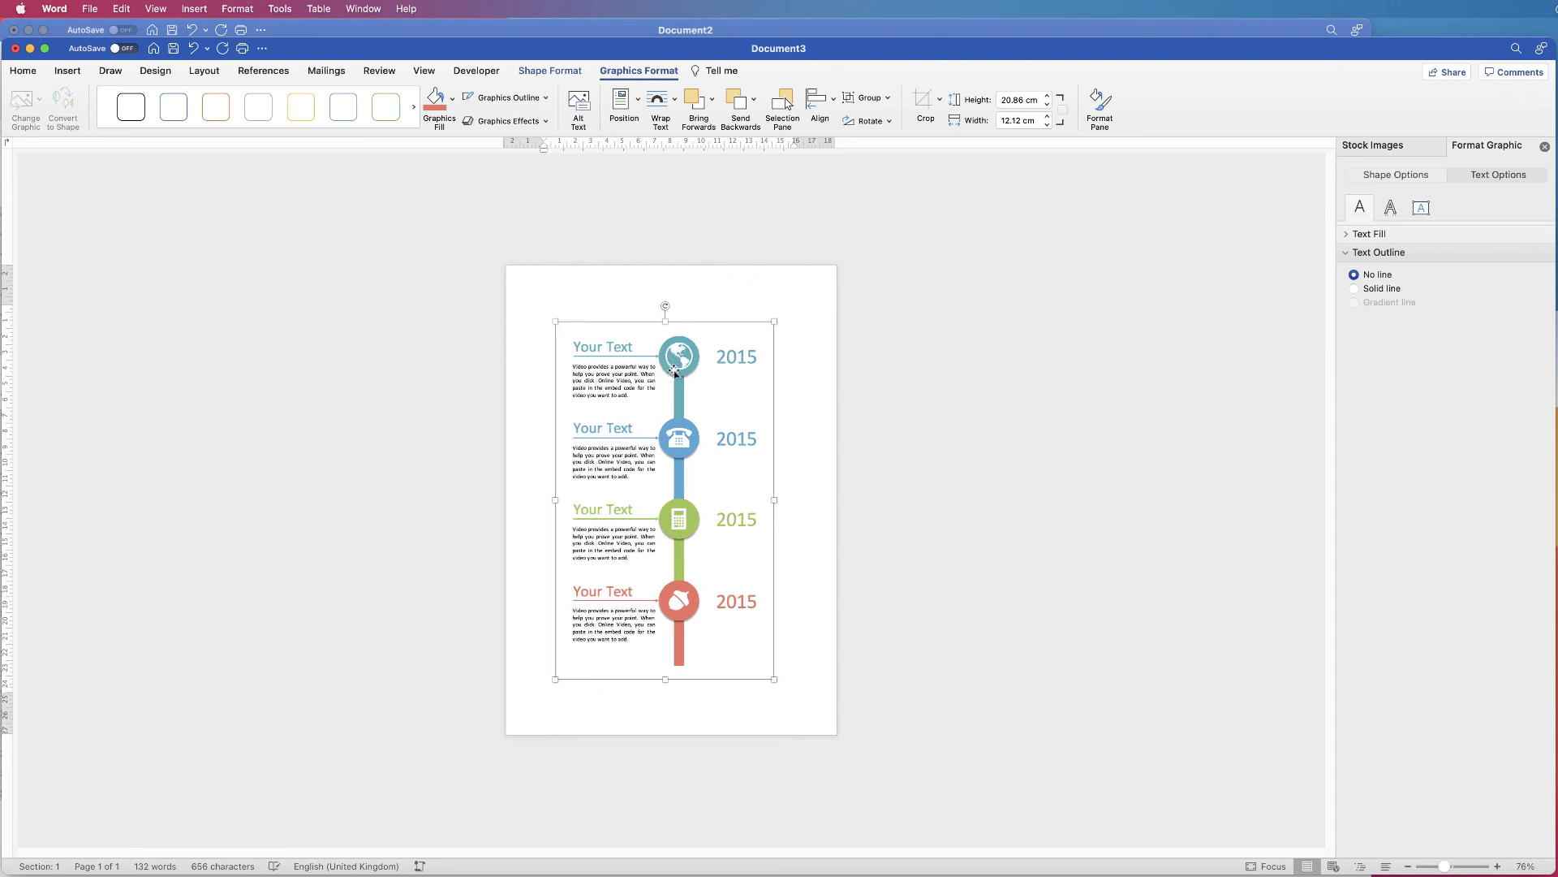
{"action": "key", "text": "Left"}
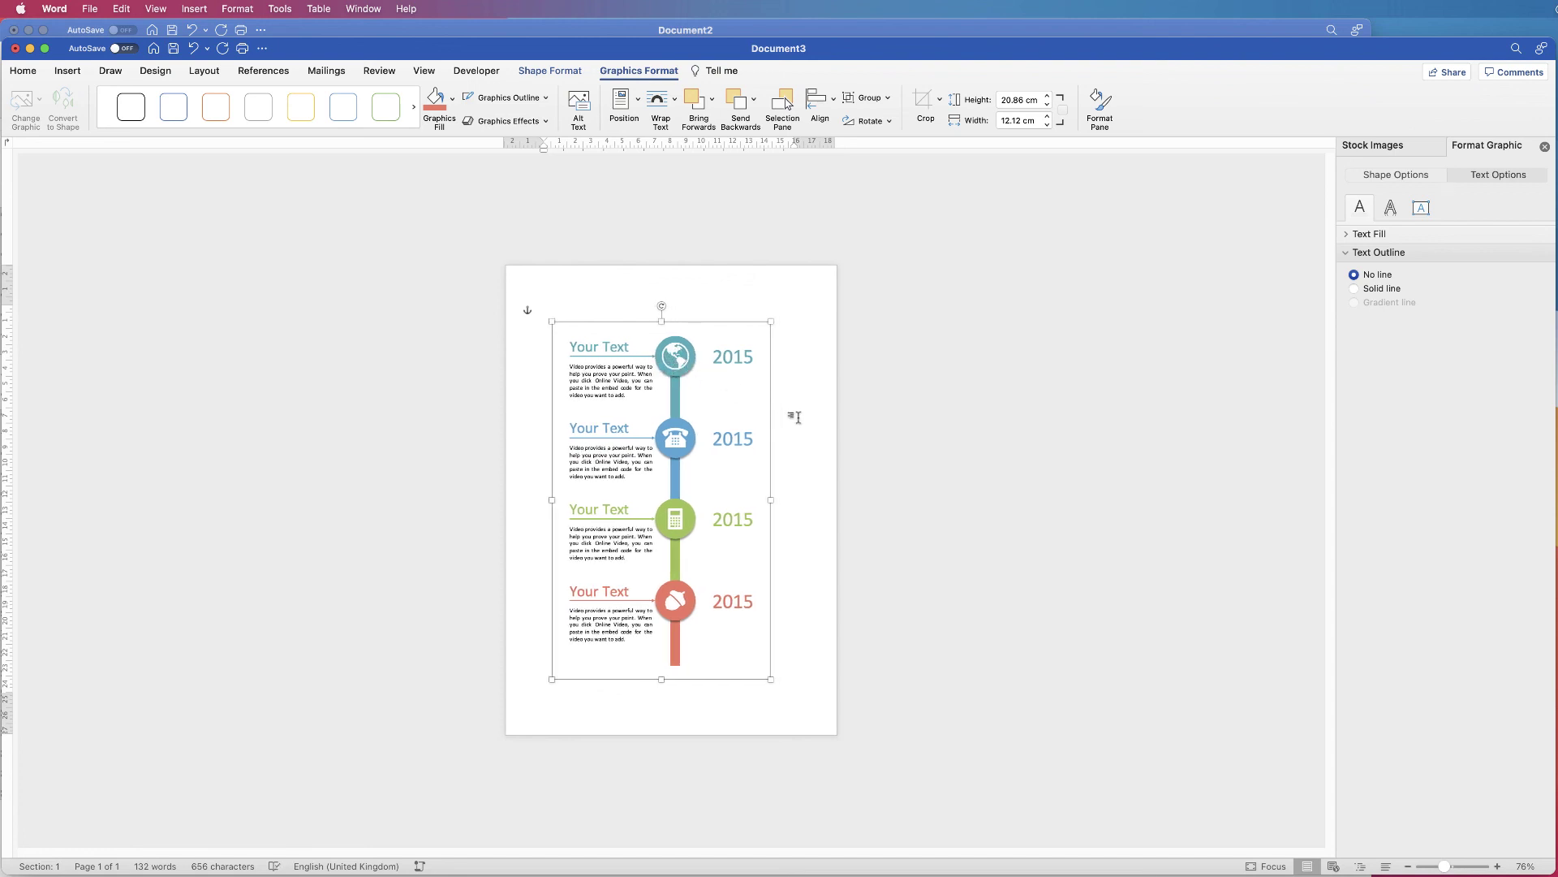
Add a WordArt title 'SIMPLE TIMELINE' and centre it on the page.
{"action": "left_click", "coordinate": [794, 418]}
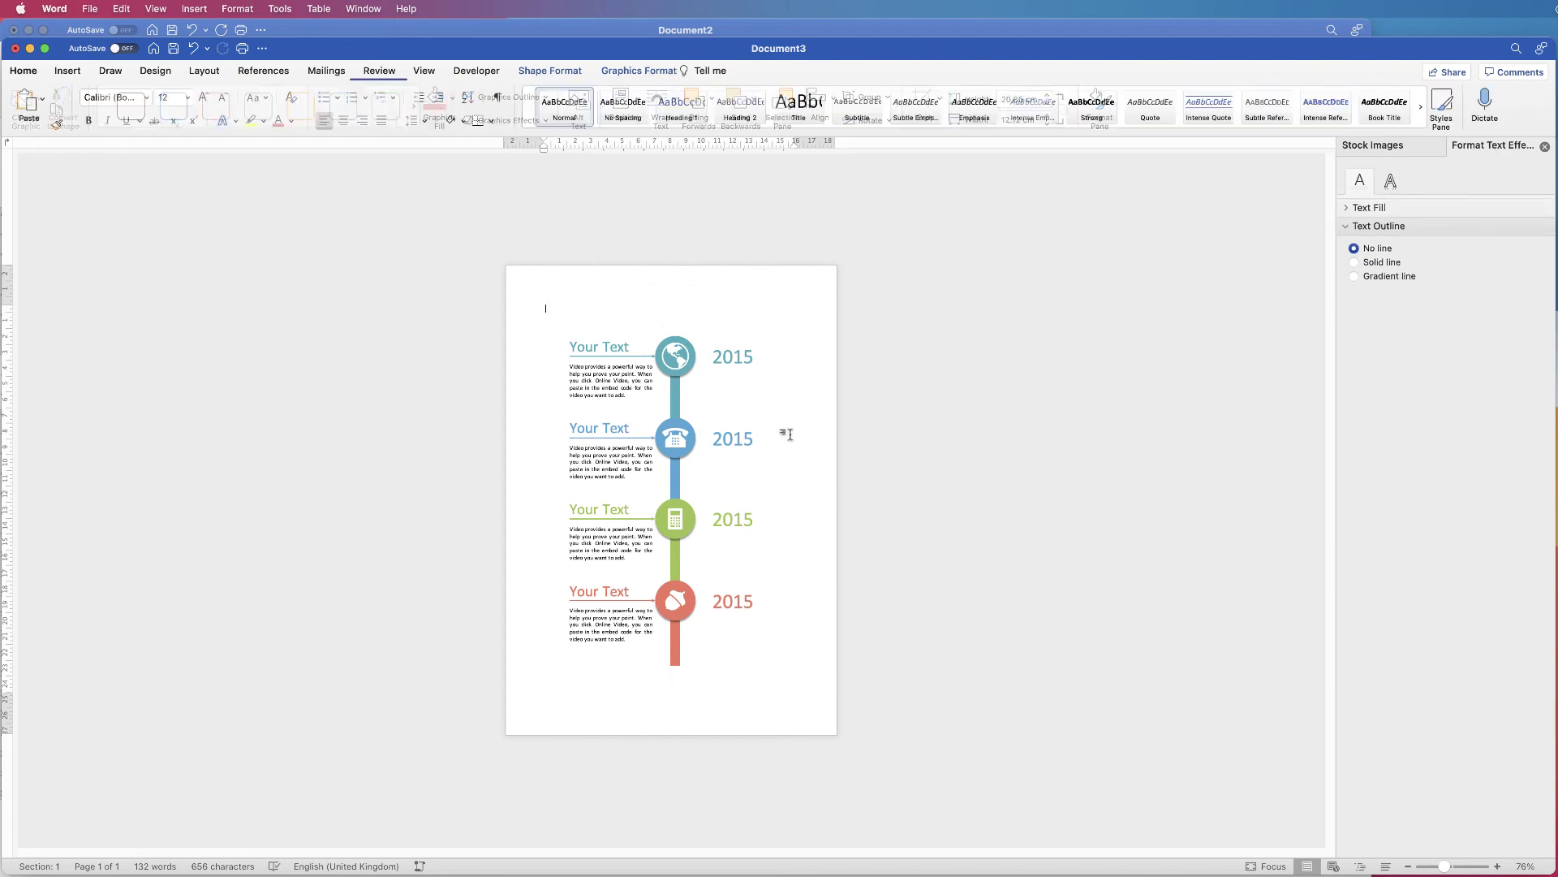
{"action": "left_click", "coordinate": [678, 466]}
{"action": "left_click", "coordinate": [784, 480]}
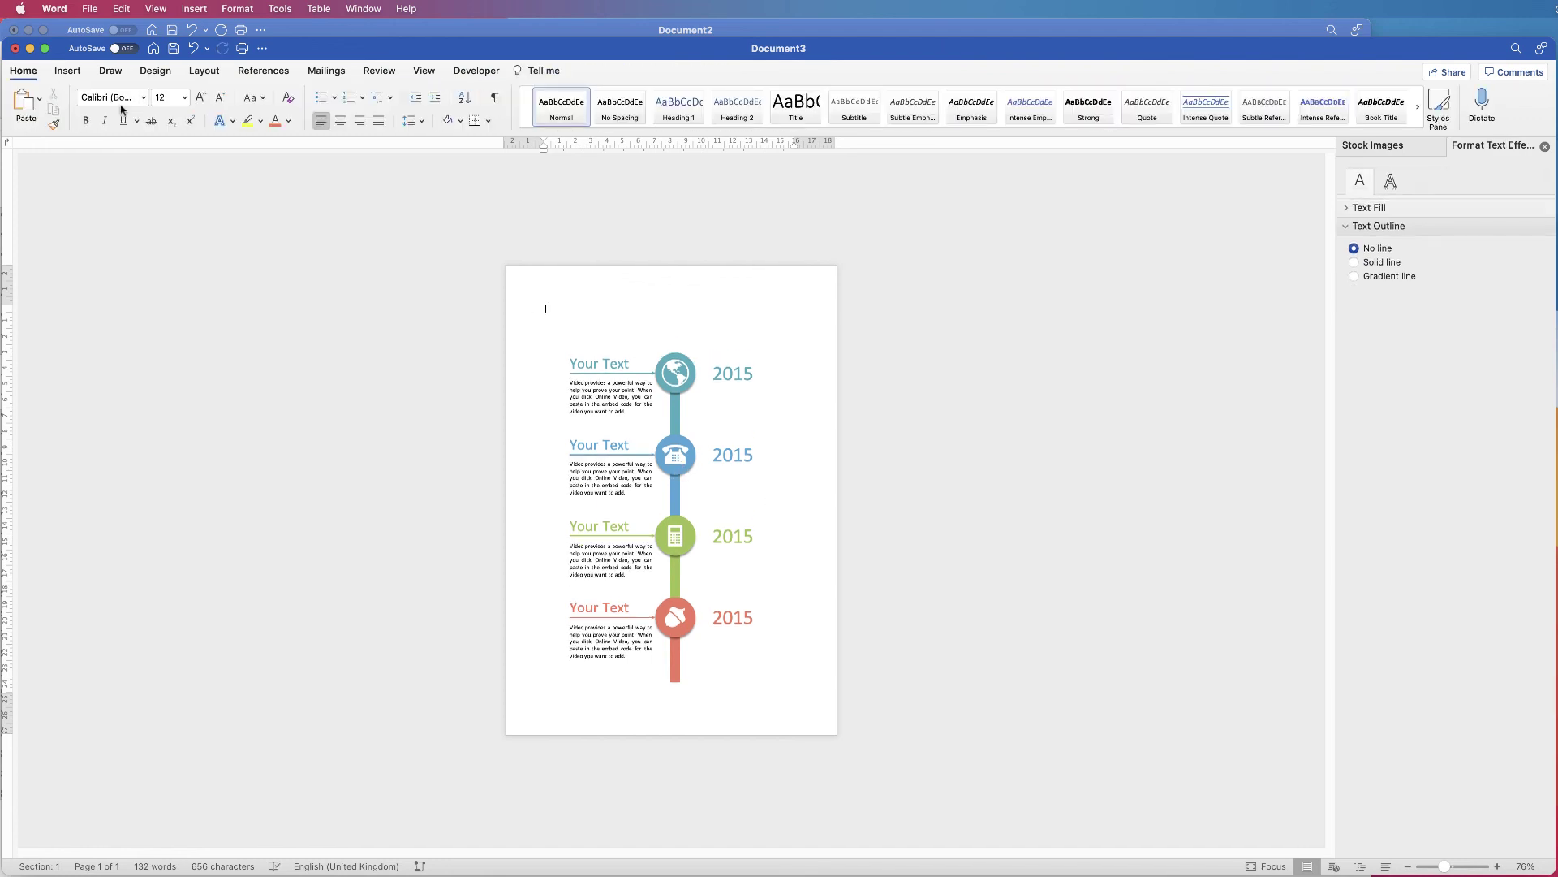
{"action": "left_click", "coordinate": [74, 73]}
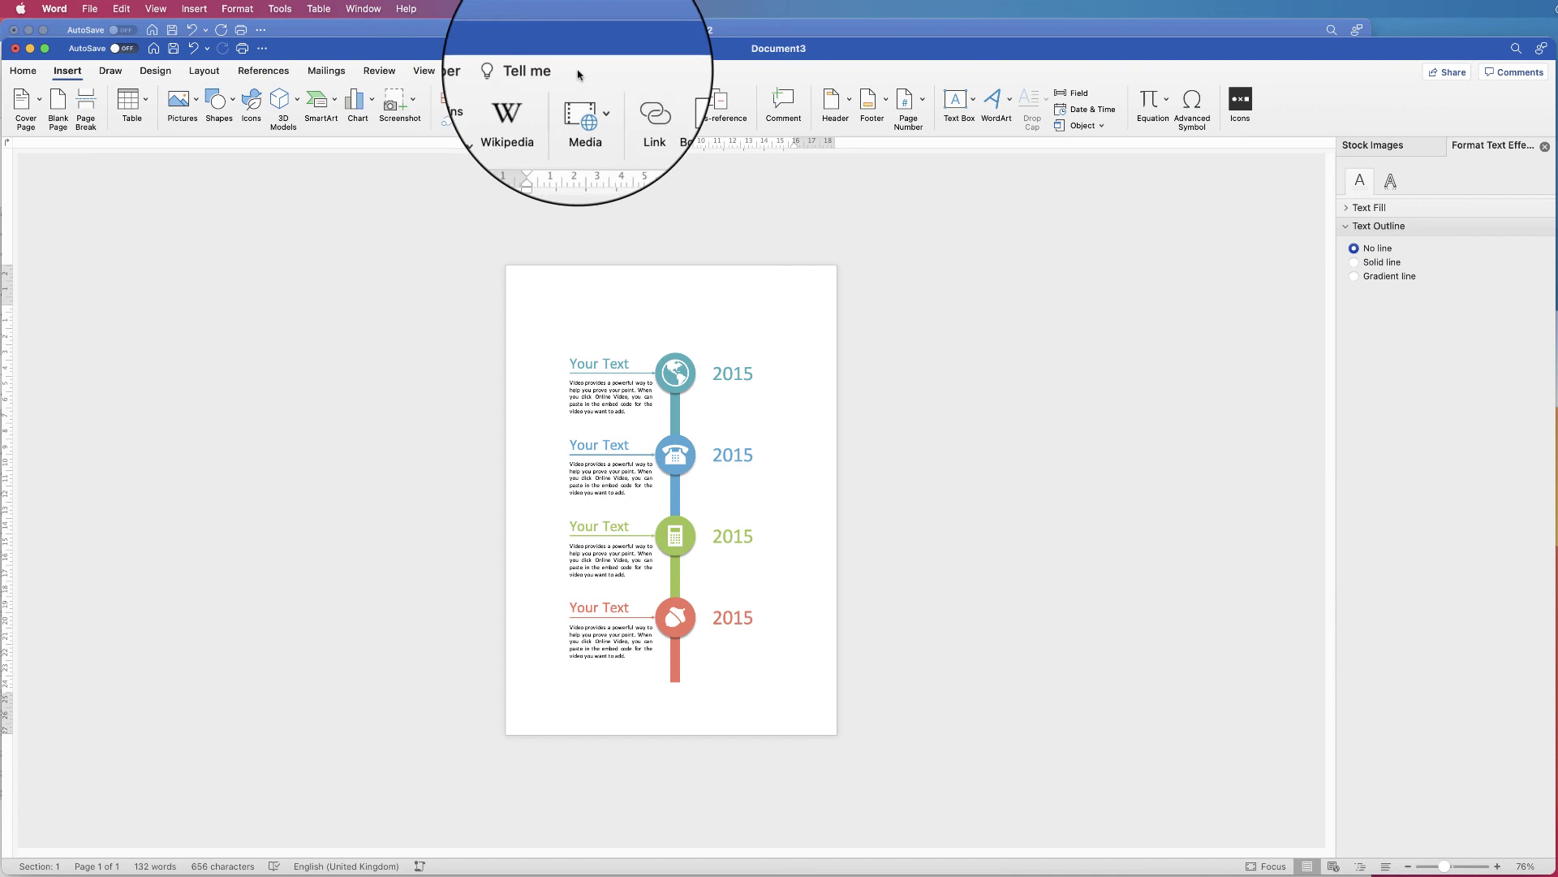
{"action": "left_click", "coordinate": [991, 103]}
{"action": "left_click", "coordinate": [1002, 147]}
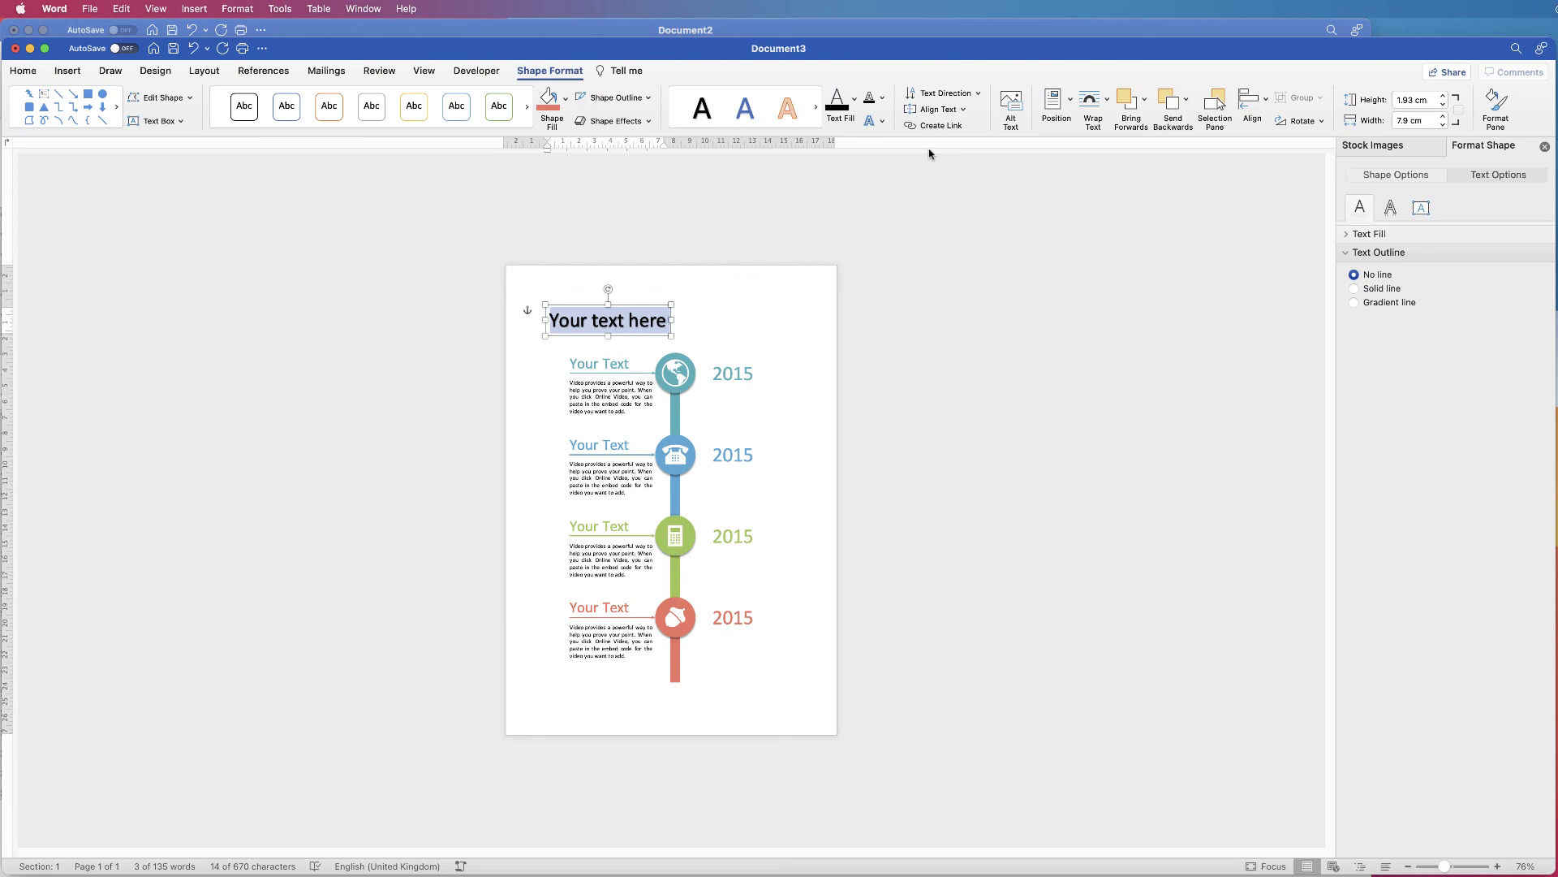
{"action": "type", "text": "SIMPLE TIMELINE"}
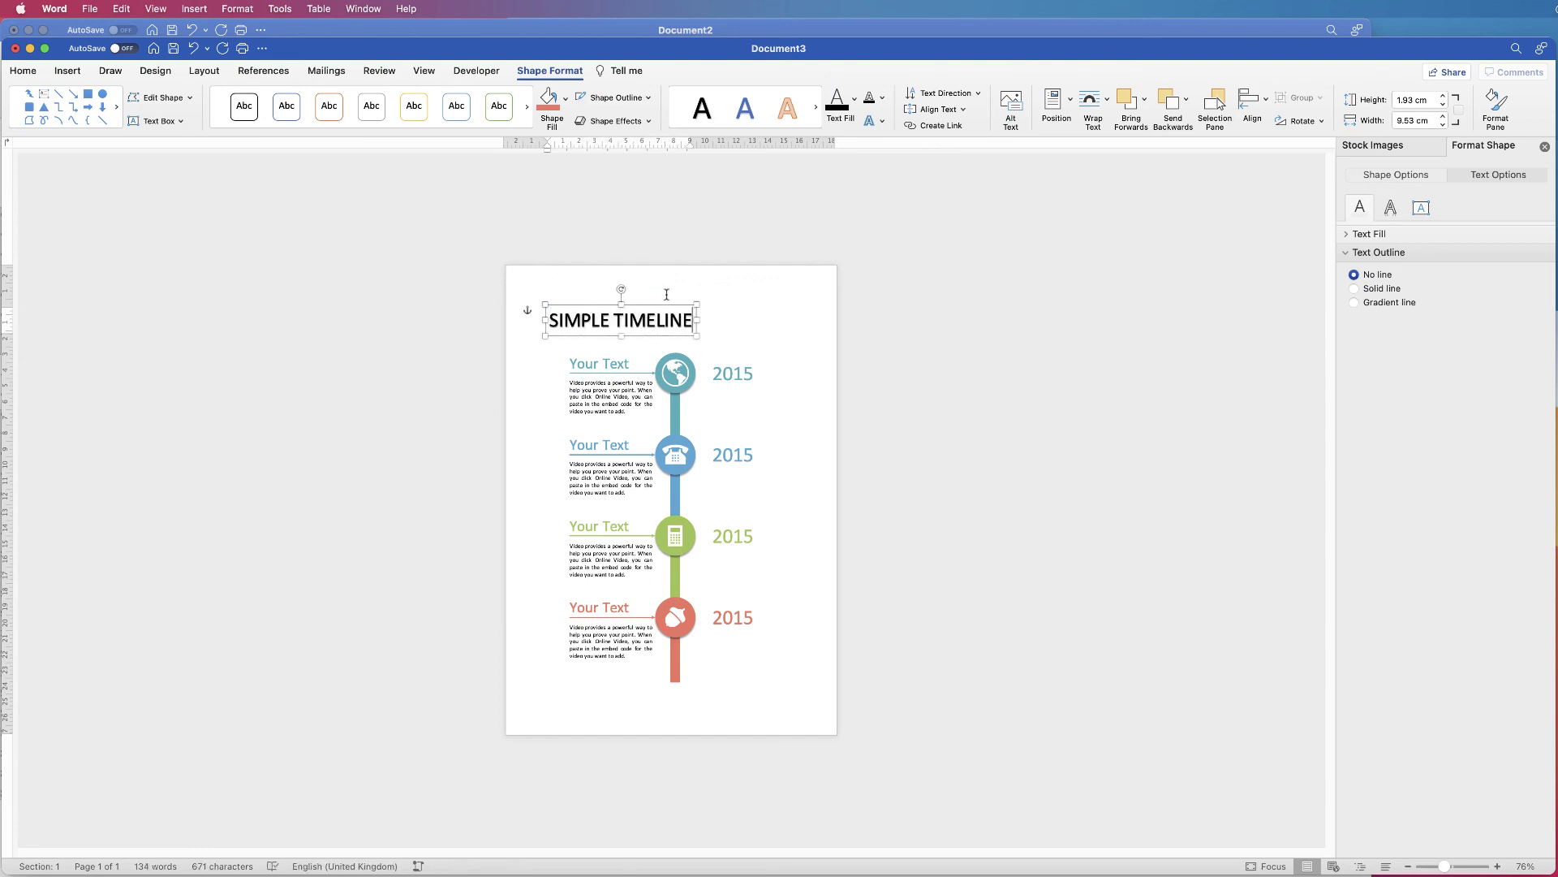
{"action": "left_click", "coordinate": [1253, 102]}
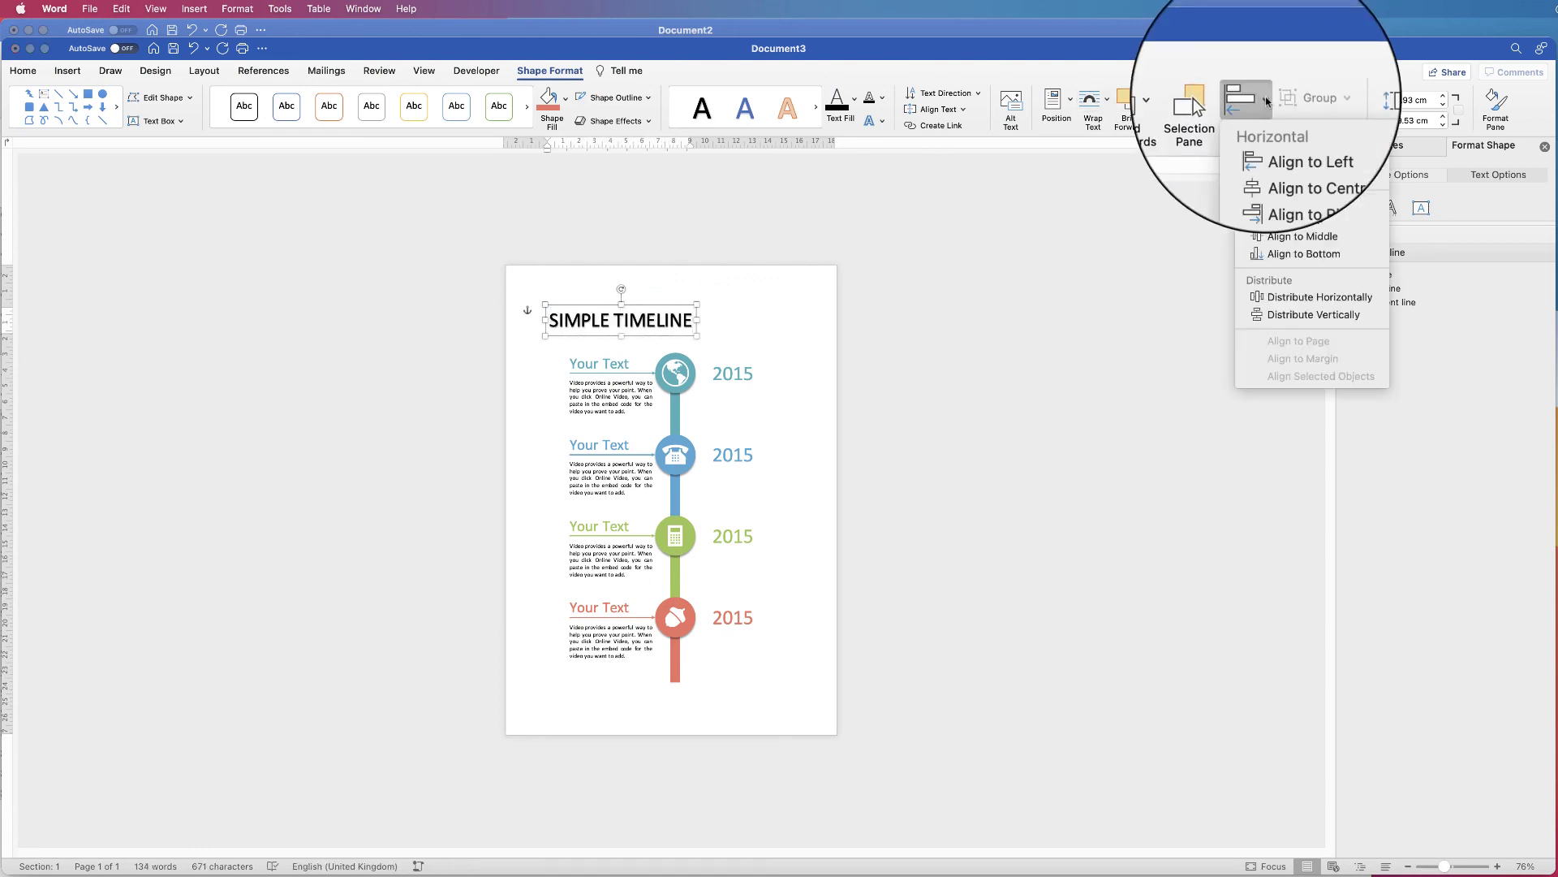
{"action": "left_click", "coordinate": [1291, 171]}
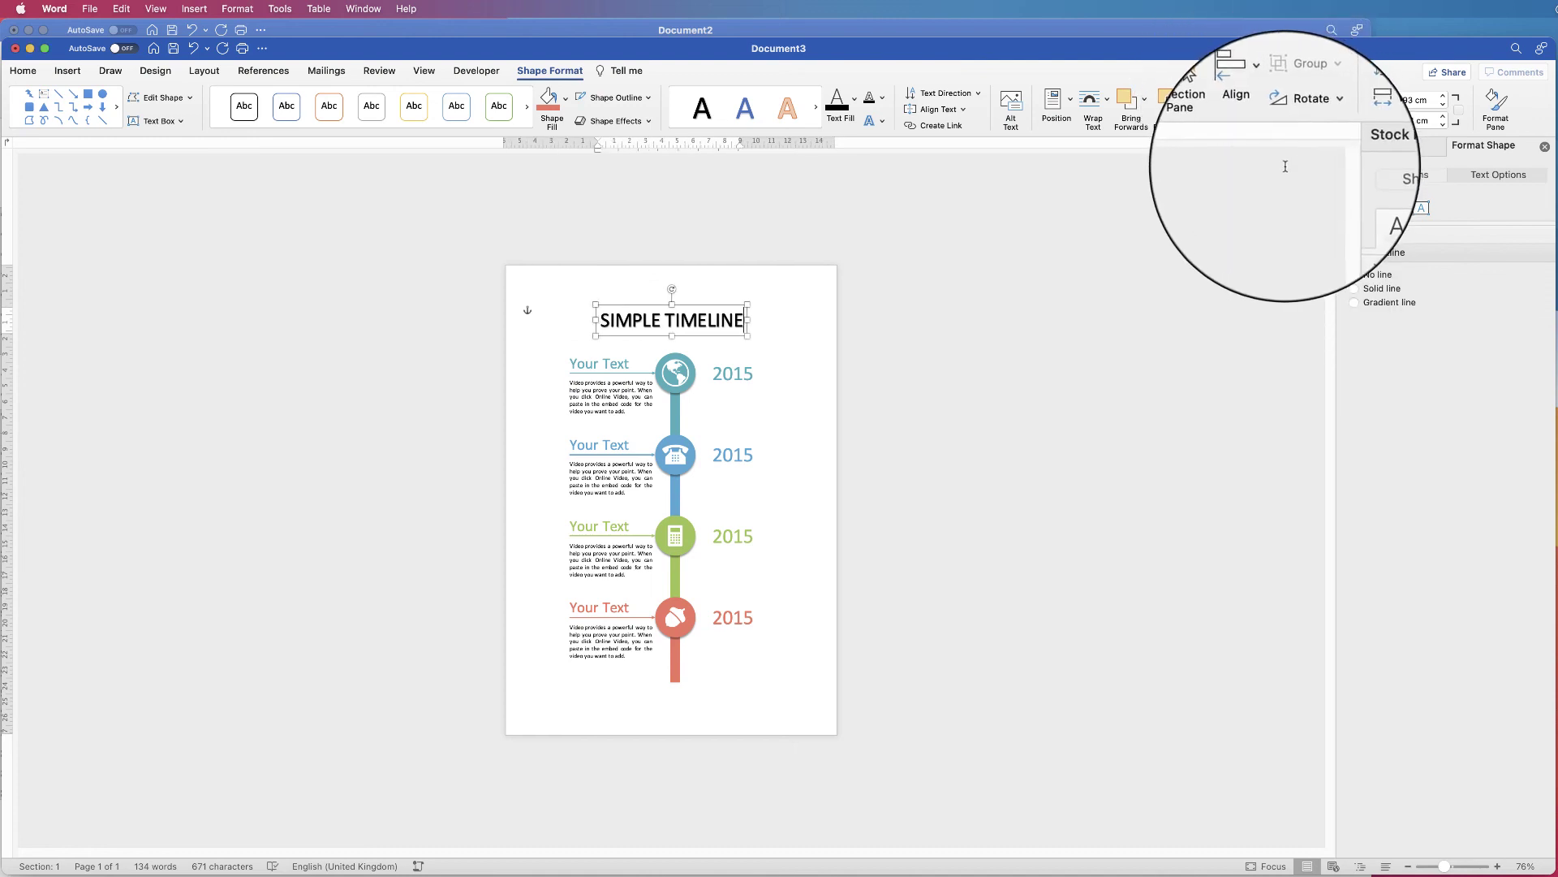
Make the title dark grey, underlined and 48 pt, then nudge the timeline down.
{"action": "left_click", "coordinate": [23, 71]}
{"action": "left_click", "coordinate": [288, 120]}
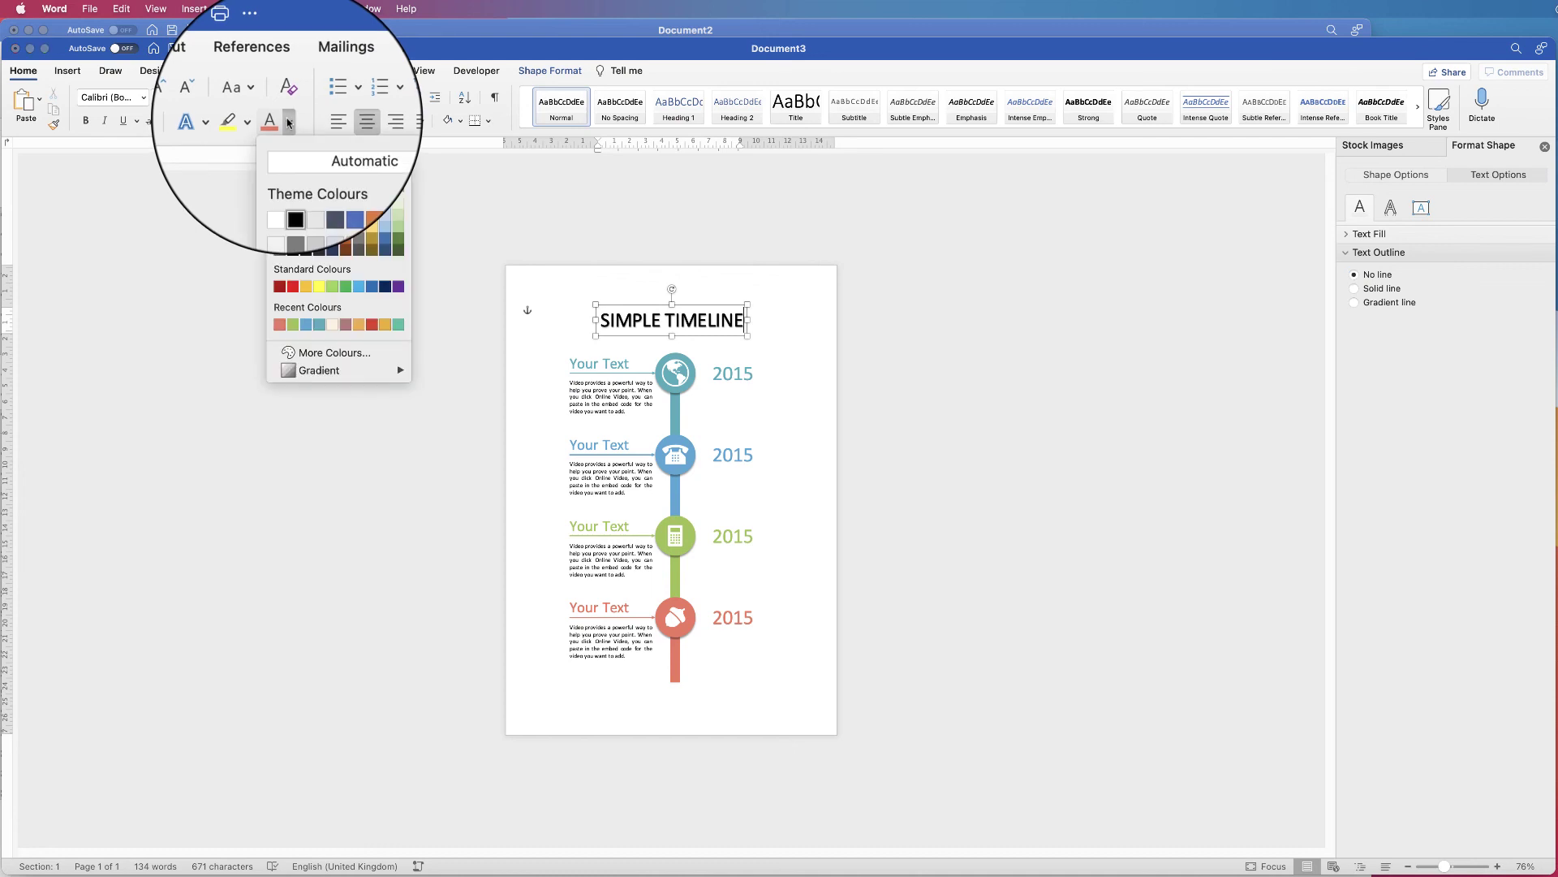
{"action": "left_click", "coordinate": [305, 234]}
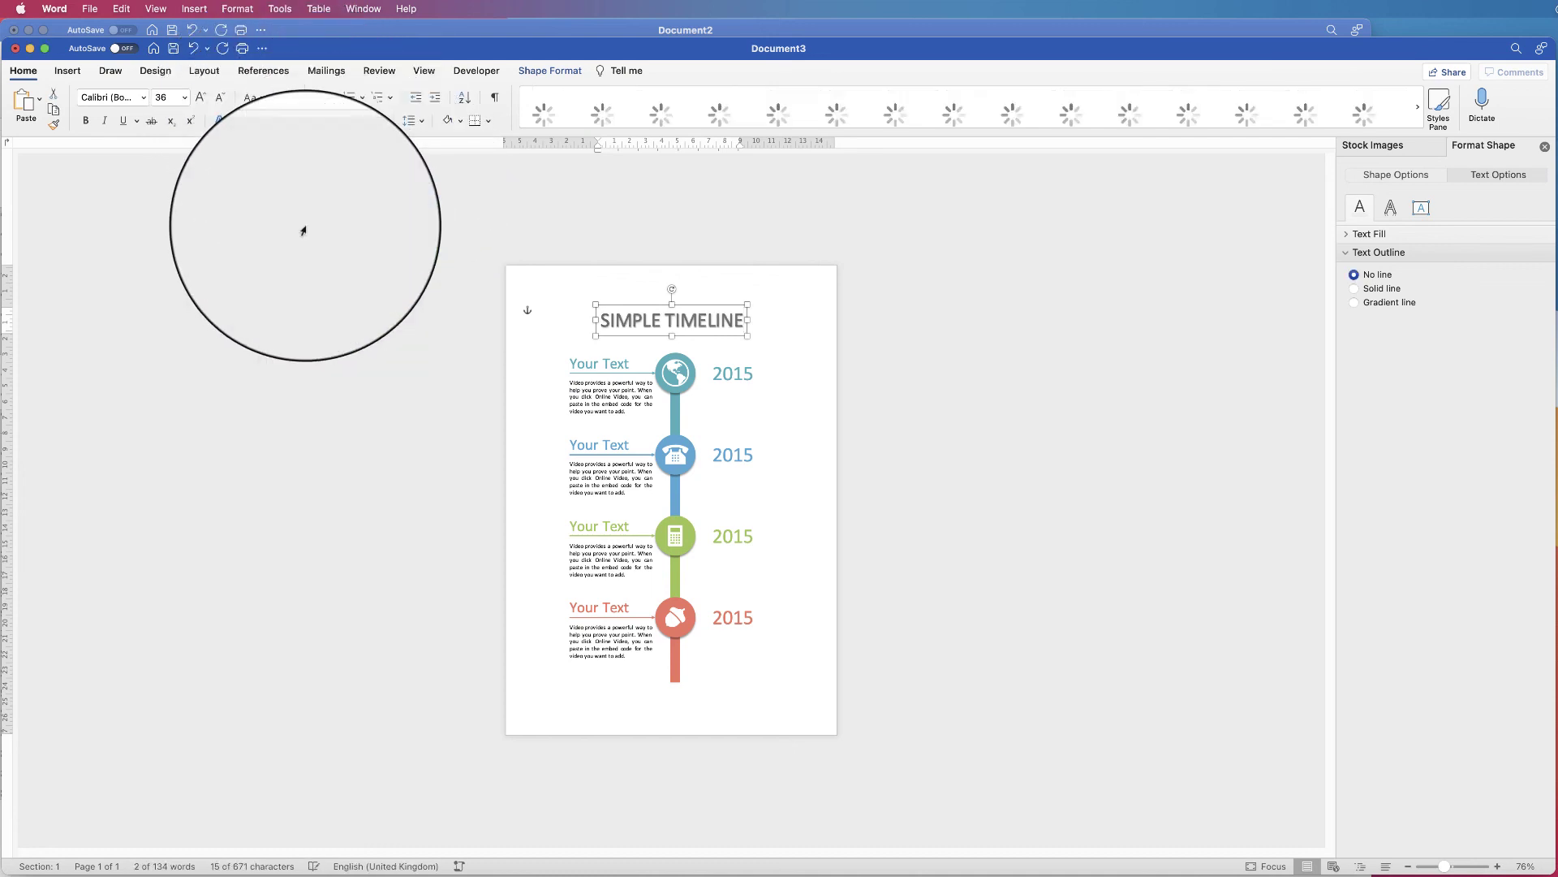
{"action": "left_click", "coordinate": [124, 121]}
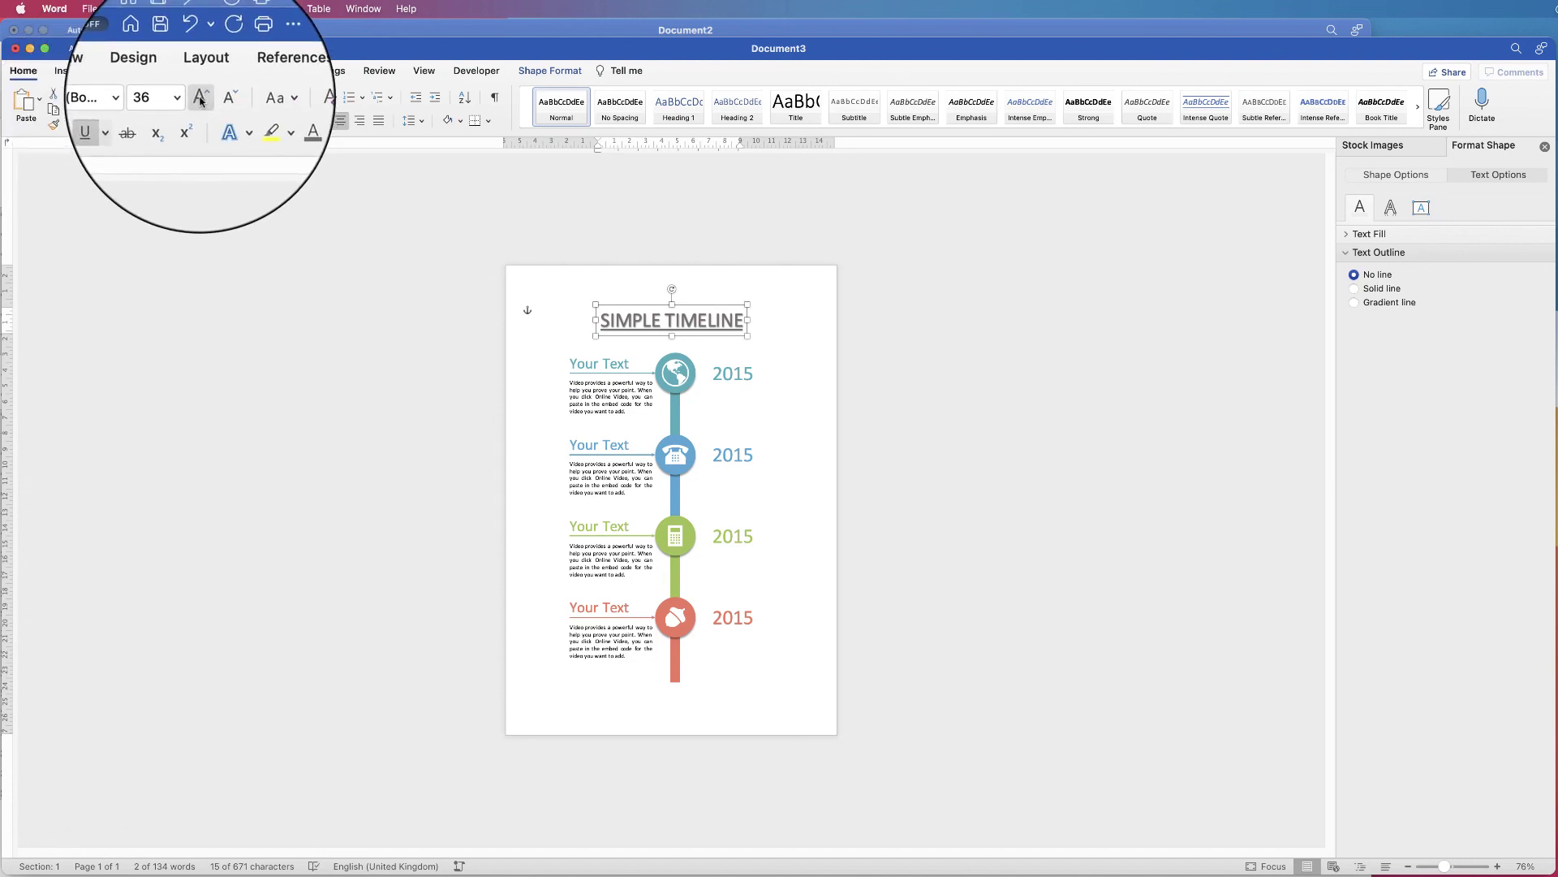
{"action": "left_click", "coordinate": [201, 101]}
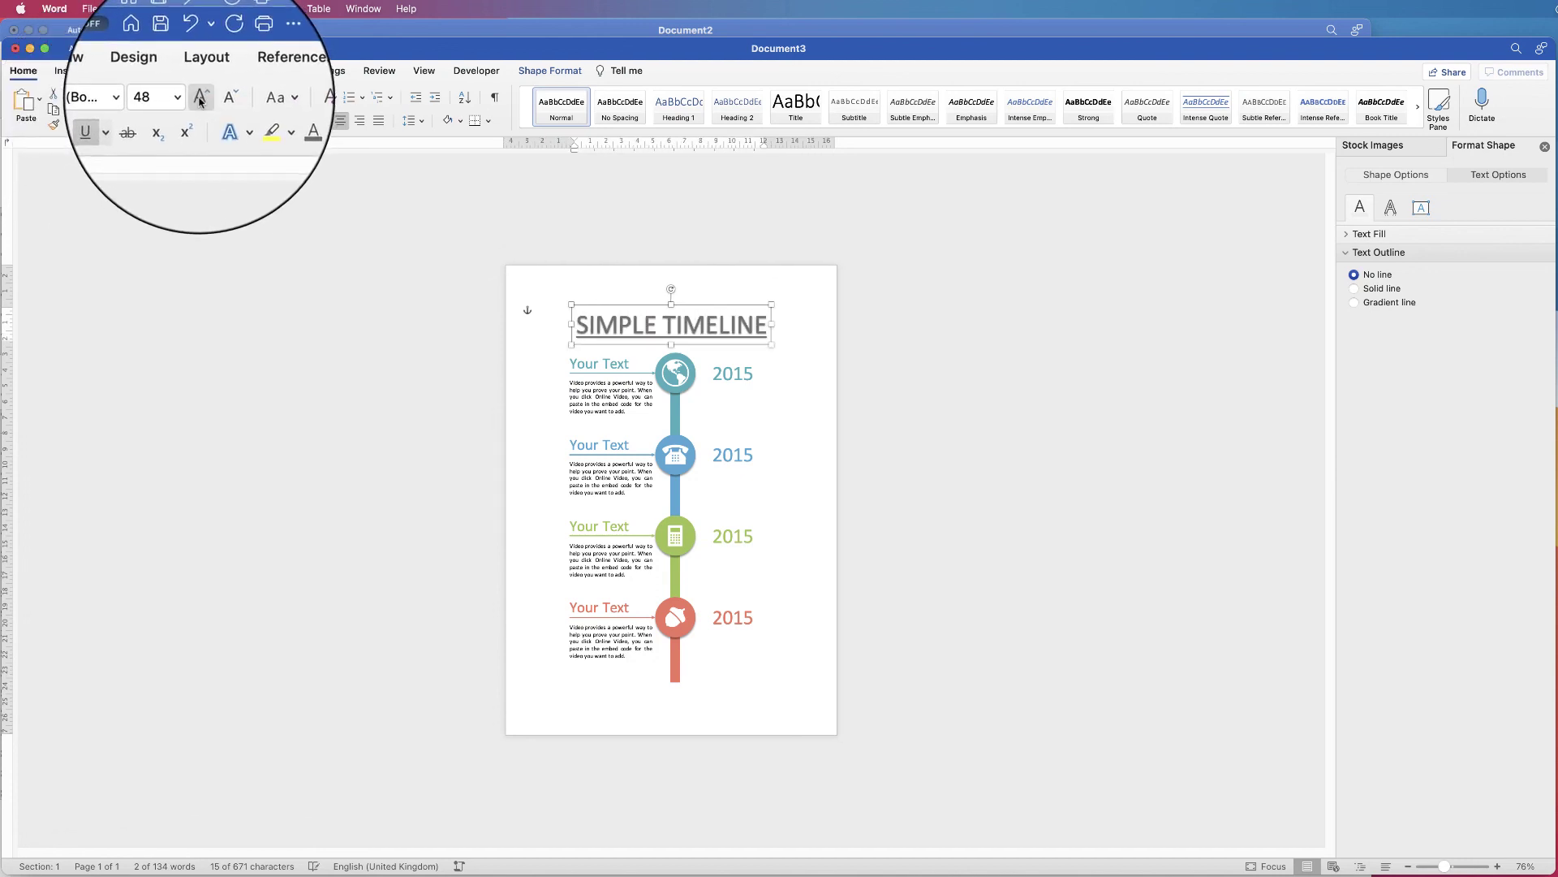
{"action": "left_click", "coordinate": [698, 438]}
{"action": "key", "text": "Down"}
{"action": "key", "text": "Down"}
{"action": "key", "text": "Down"}
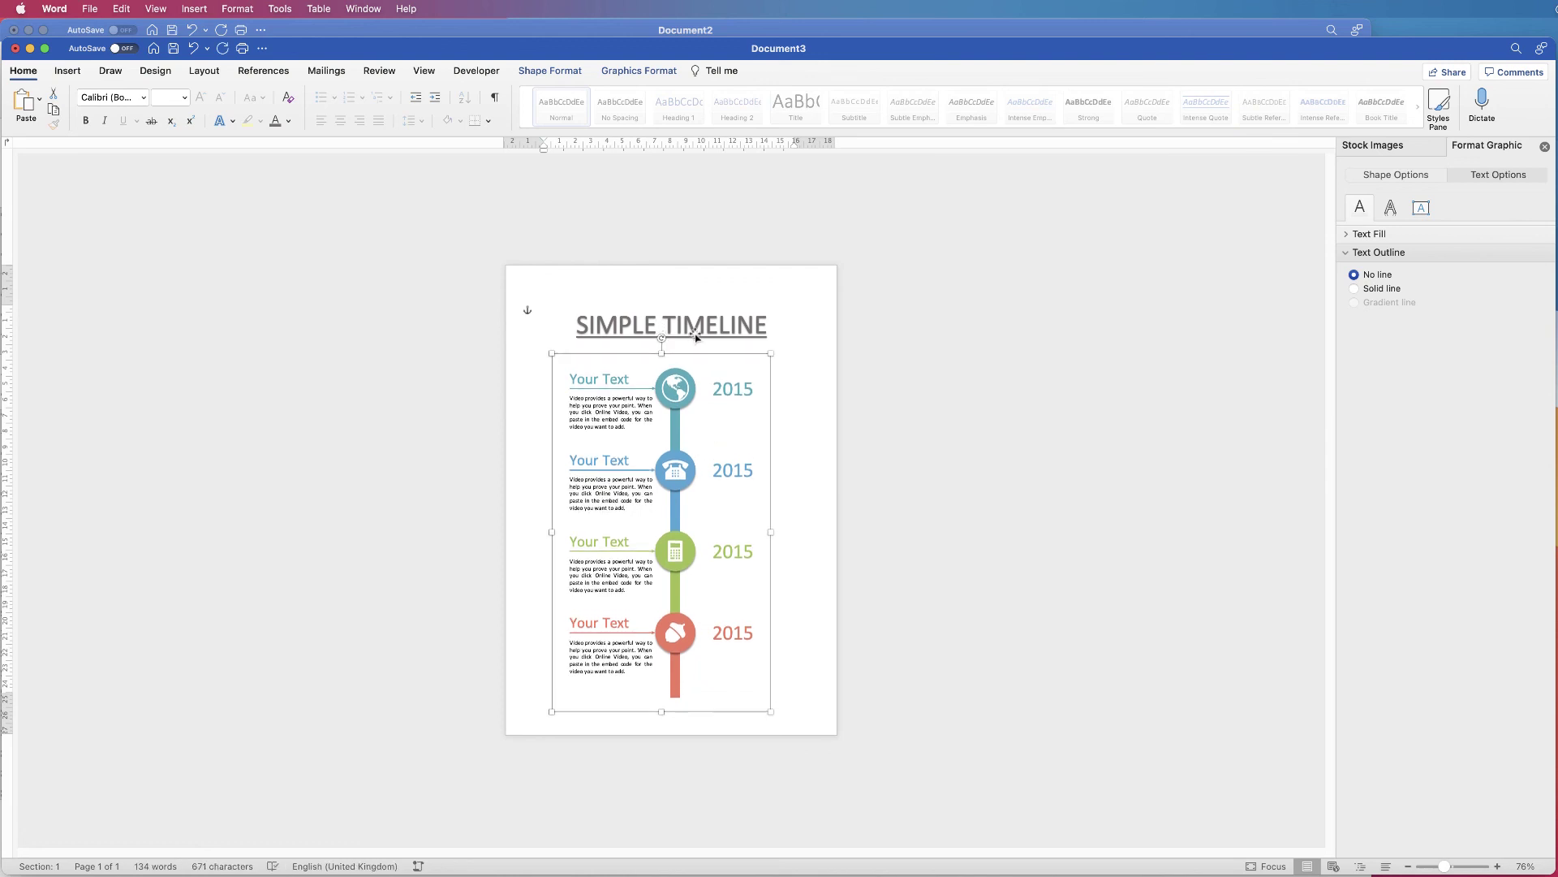
Nudge the timeline graphic right so it sits centred beneath the title.
{"action": "left_click", "coordinate": [699, 334]}
{"action": "left_click", "coordinate": [702, 335]}
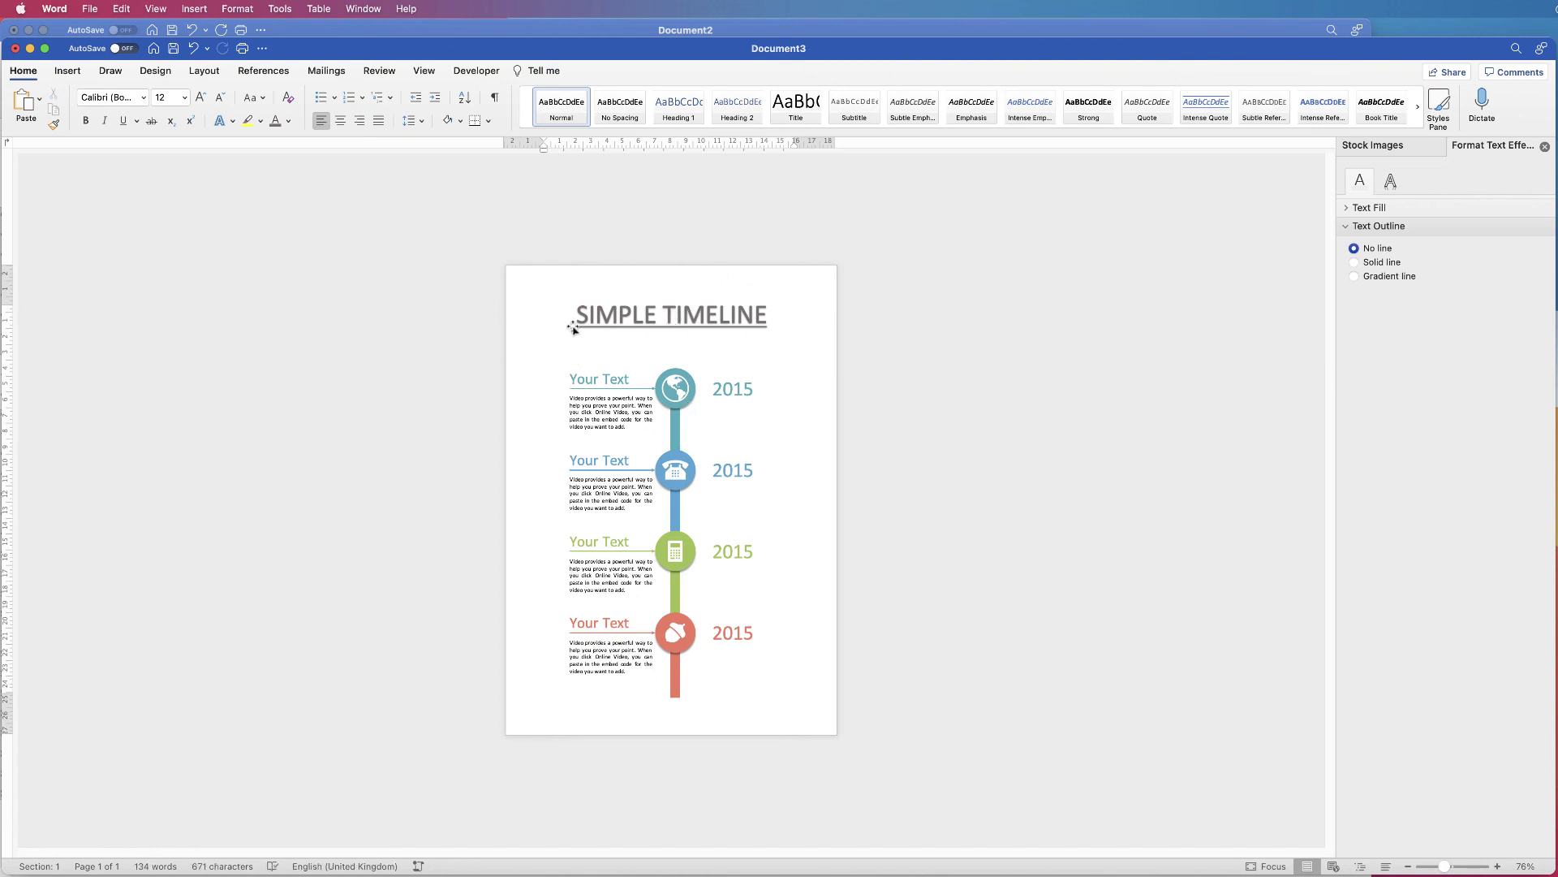
{"action": "left_click", "coordinate": [669, 484]}
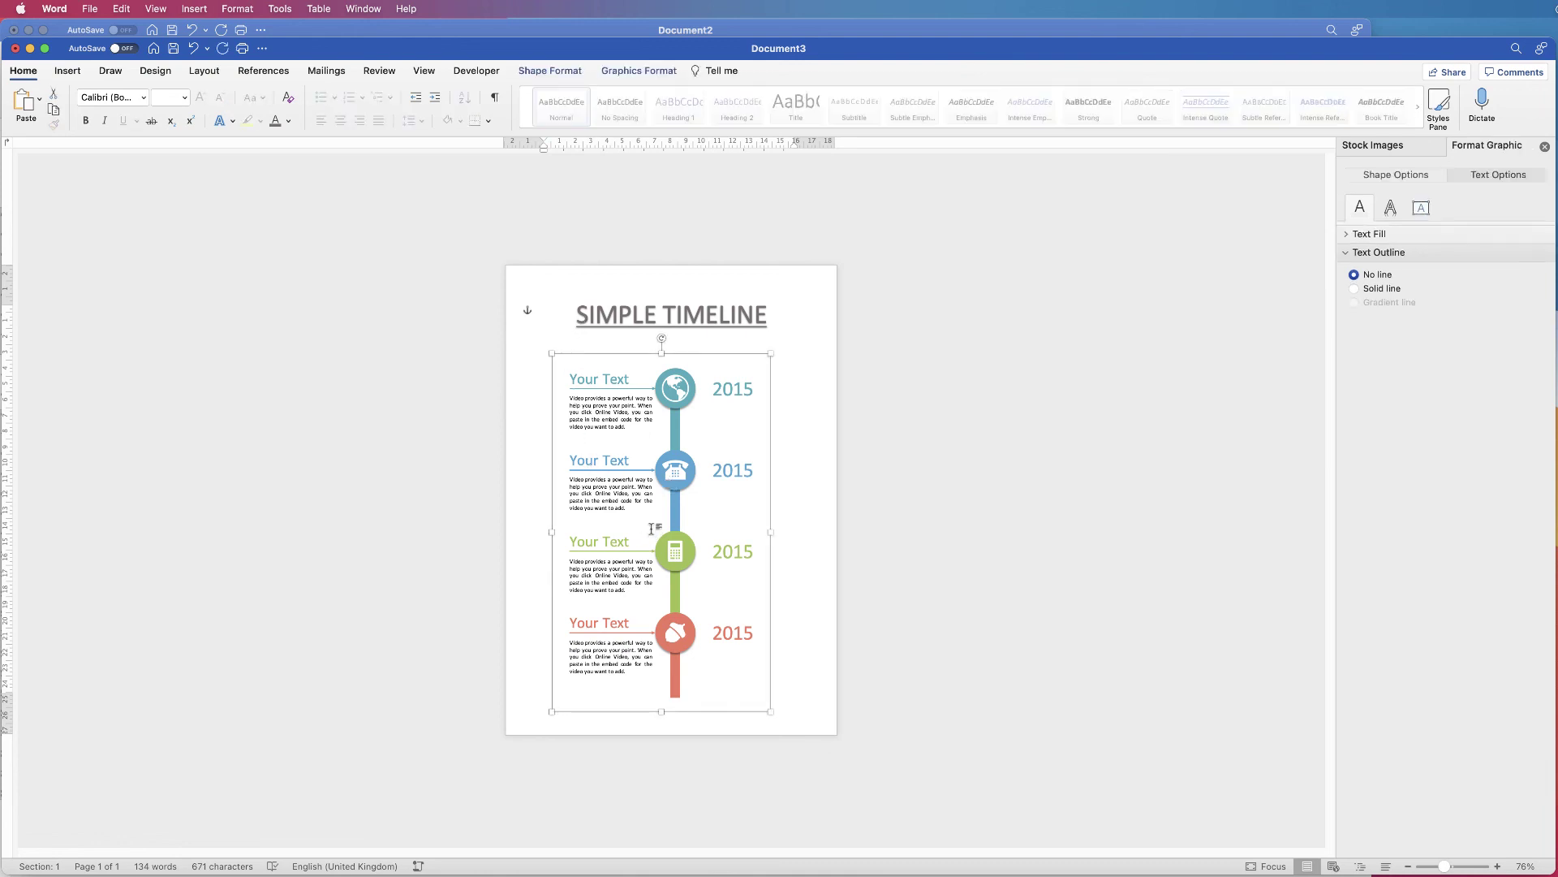
{"action": "key", "text": "Right"}
{"action": "key", "text": "Right"}
{"action": "key", "text": "Right"}
{"action": "key", "text": "Right"}
{"action": "key", "text": "Right"}
{"action": "left_click", "coordinate": [863, 557]}
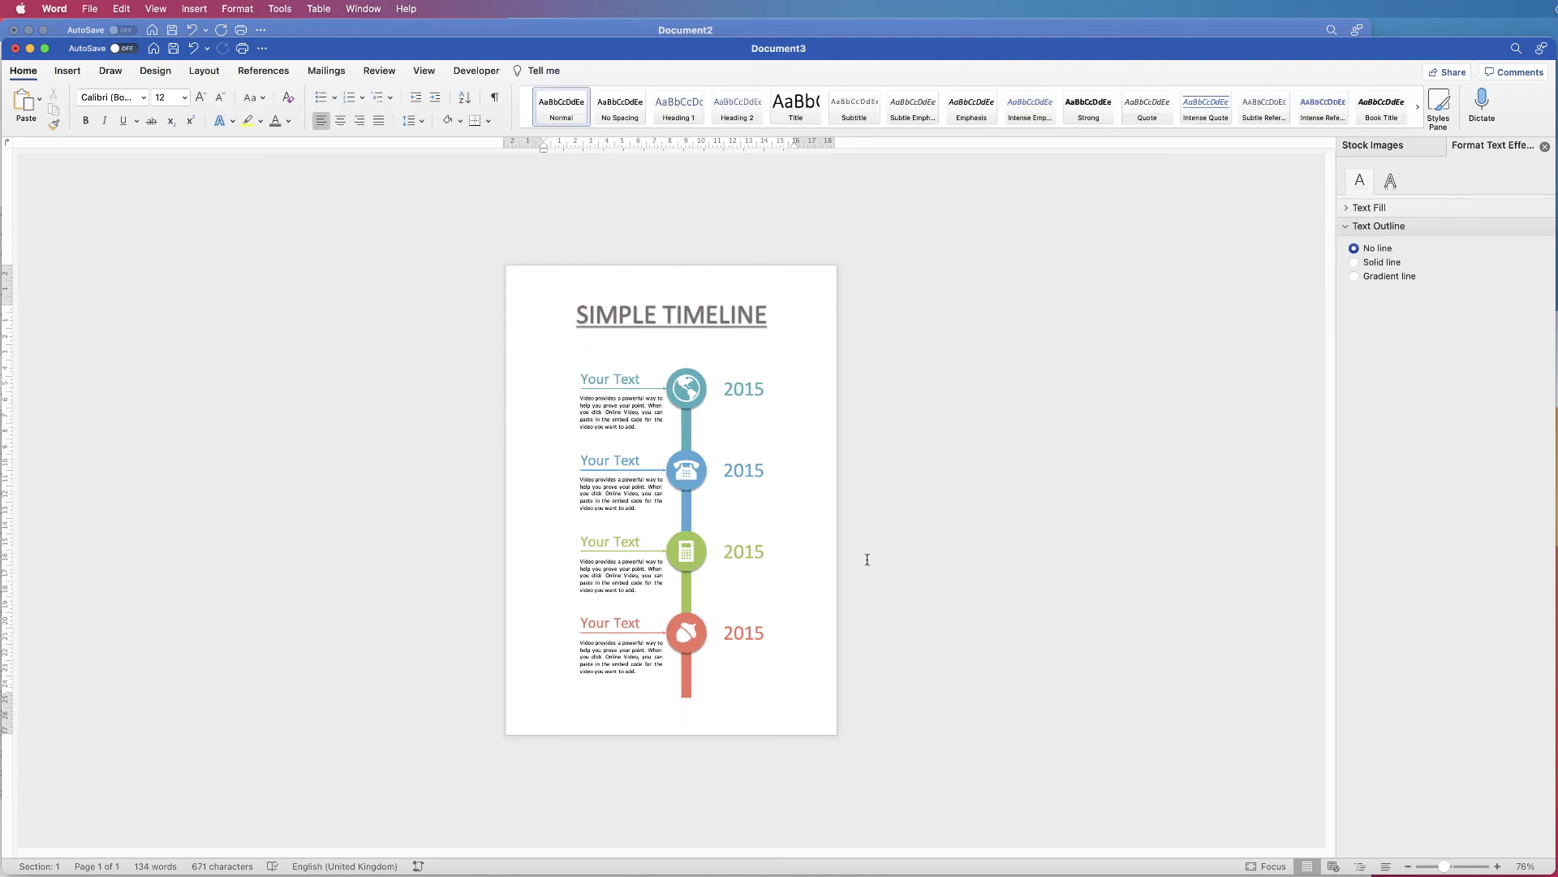